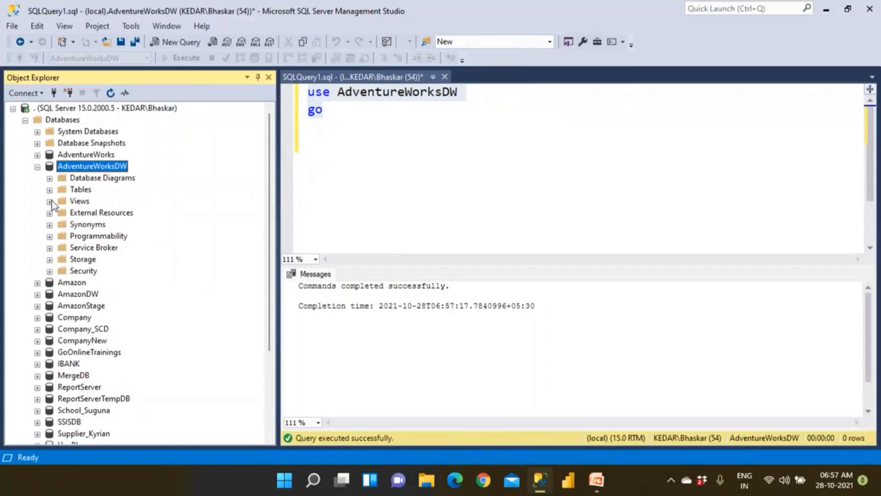
List the tables of the AdventureWorksDW database and select dbo.DimGeography
{"action": "left_click", "coordinate": [49, 190]}
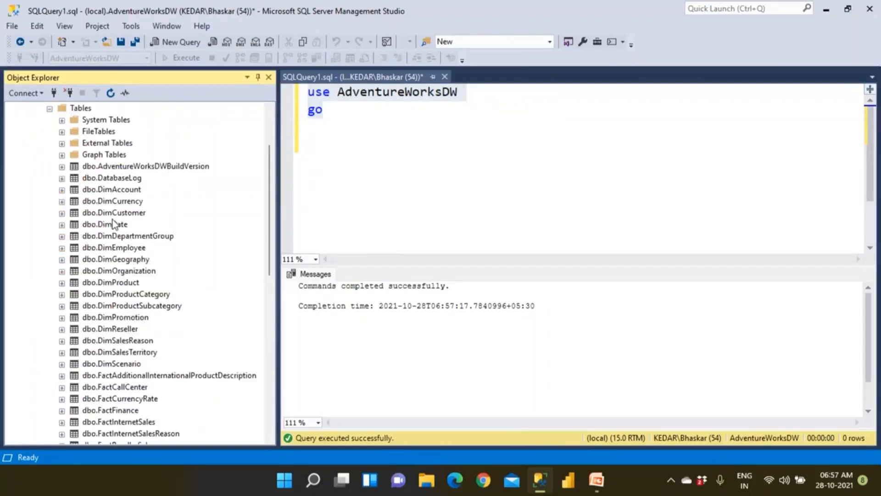
{"action": "left_click", "coordinate": [114, 225]}
{"action": "left_click", "coordinate": [114, 260]}
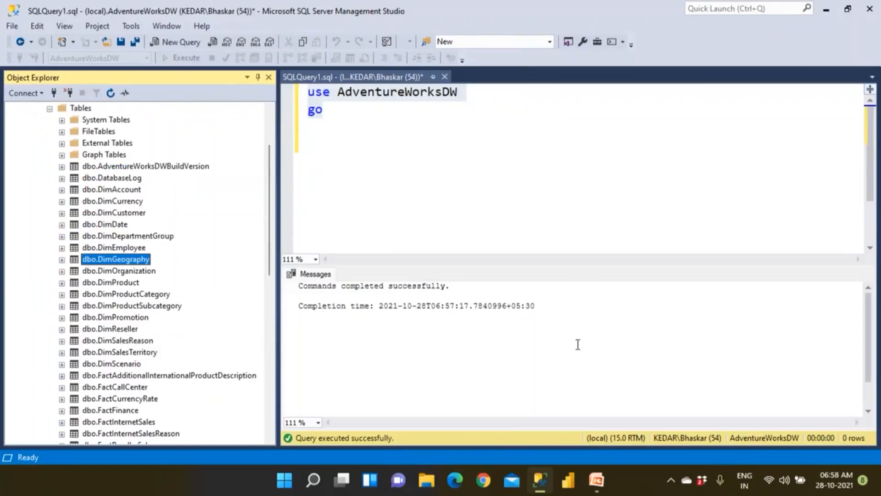
Find Notepad with a search for "note" and open a blank document in it
{"action": "key", "text": "super"}
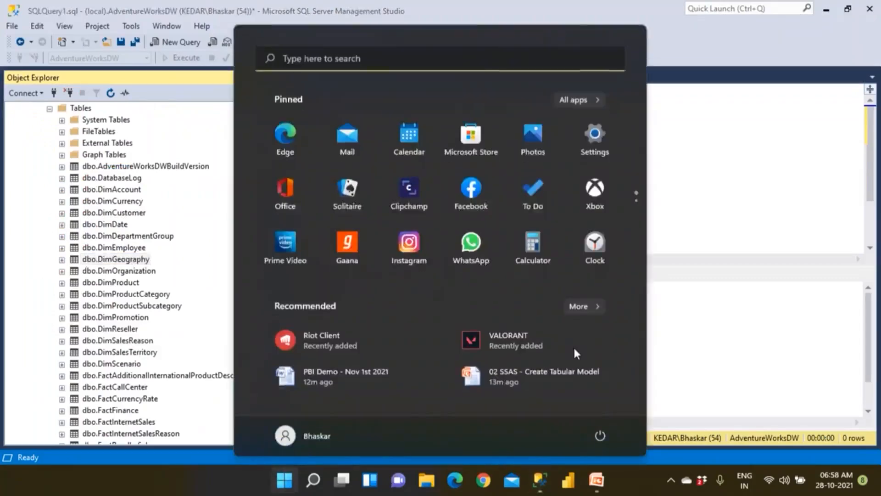
{"action": "type", "text": "note"}
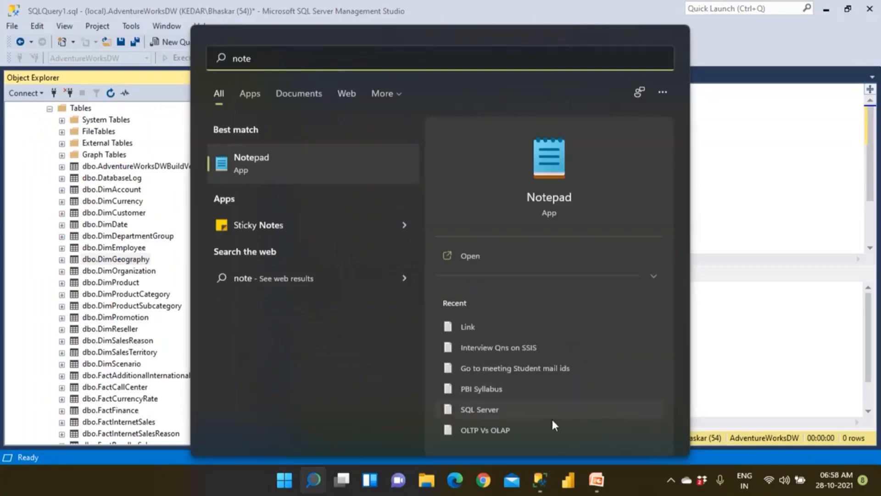
{"action": "left_click", "coordinate": [283, 162]}
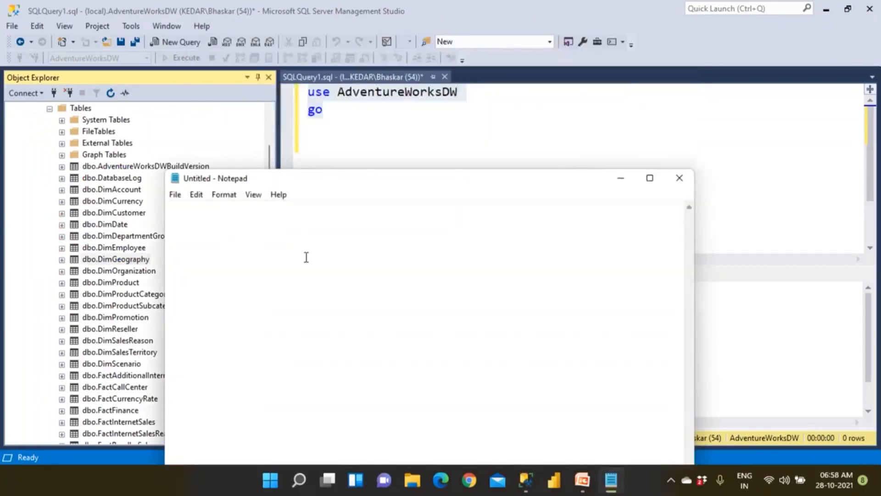
Write "What type of reports" as the first line of the notes
{"action": "type", "text": "Why"}
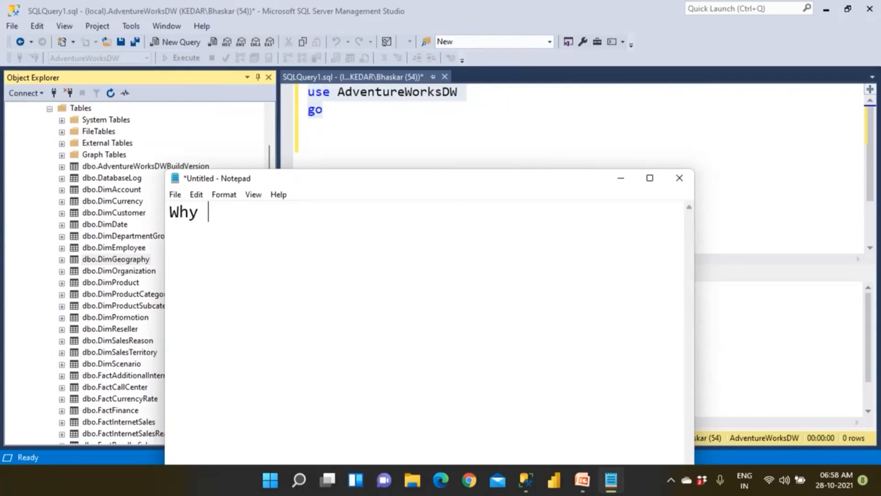
{"action": "key", "text": "BackSpace"}
{"action": "key", "text": "BackSpace"}
{"action": "key", "text": "BackSpace"}
{"action": "key", "text": "BackSpace"}
{"action": "type", "text": "What typ"}
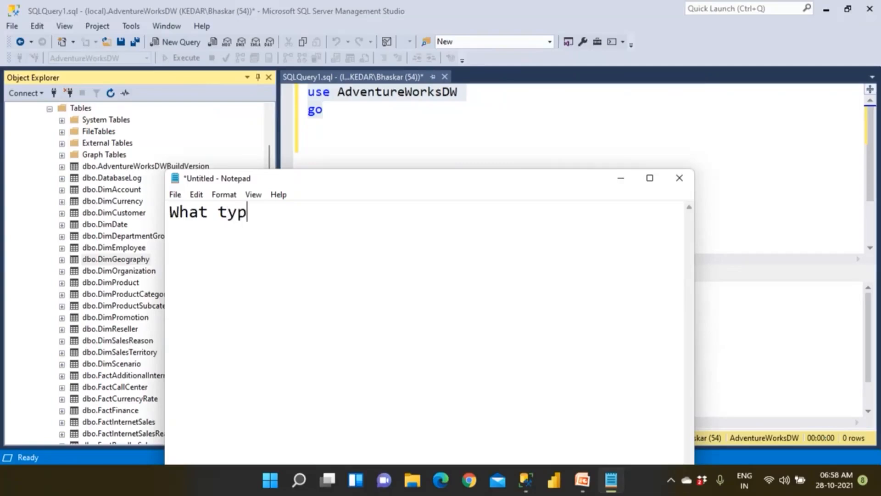
{"action": "type", "text": "e of reports"}
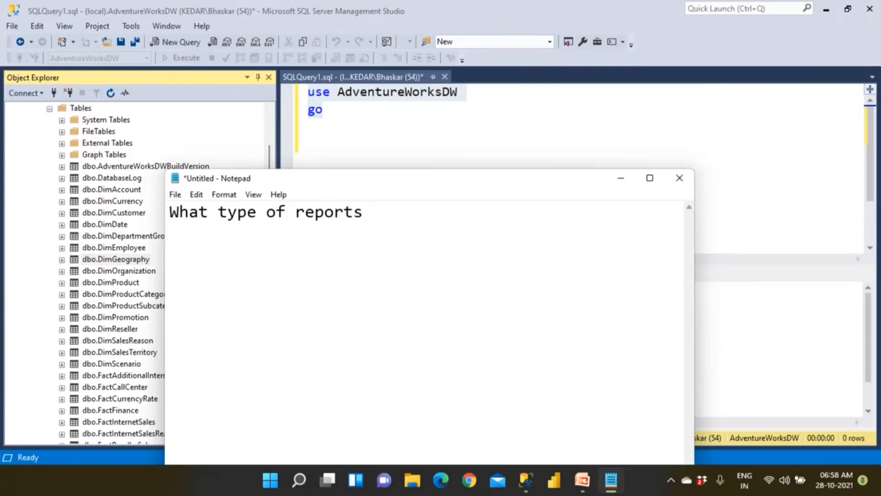
Add a second line reading "Study DWH/OLTP"
{"action": "key", "text": "Return"}
{"action": "type", "text": "Study DWH"}
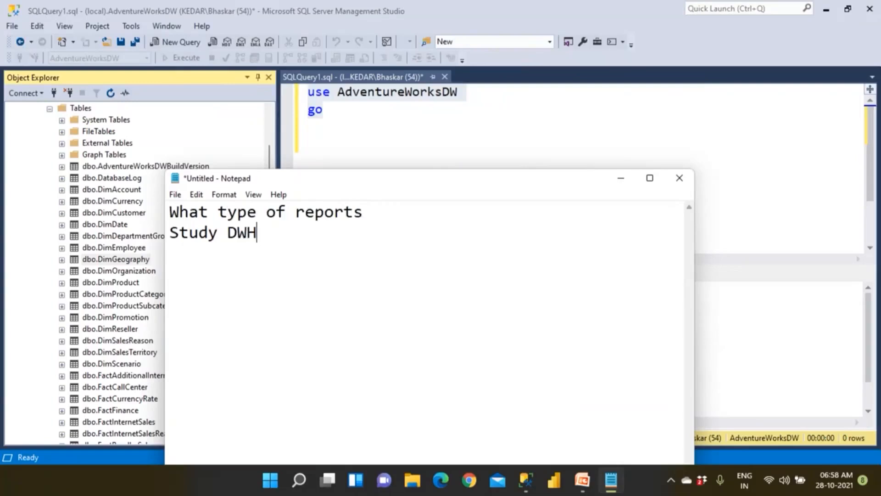
{"action": "type", "text": "/OLT"}
{"action": "key", "text": "BackSpace"}
{"action": "type", "text": "LTP"}
Add the lines "Study Existing reports" and "Future requirements" below the DWH/OLTP line
{"action": "key", "text": "Return"}
{"action": "type", "text": "Study "}
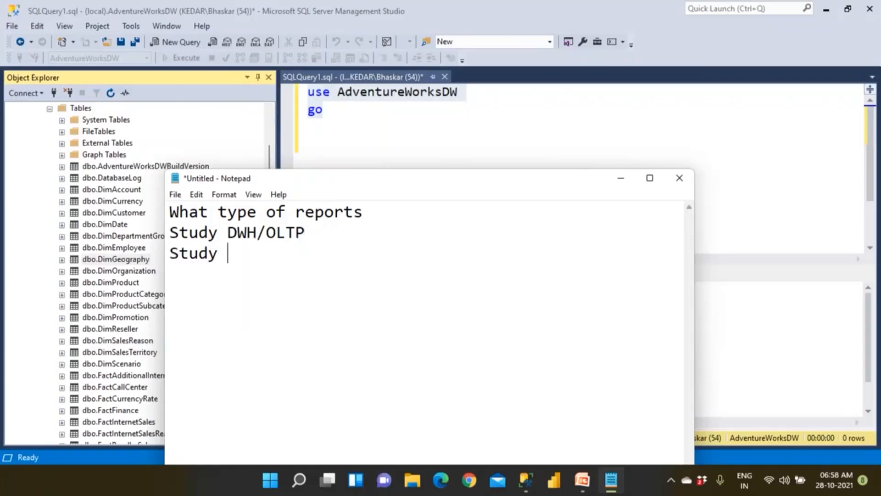
{"action": "type", "text": "Existing "}
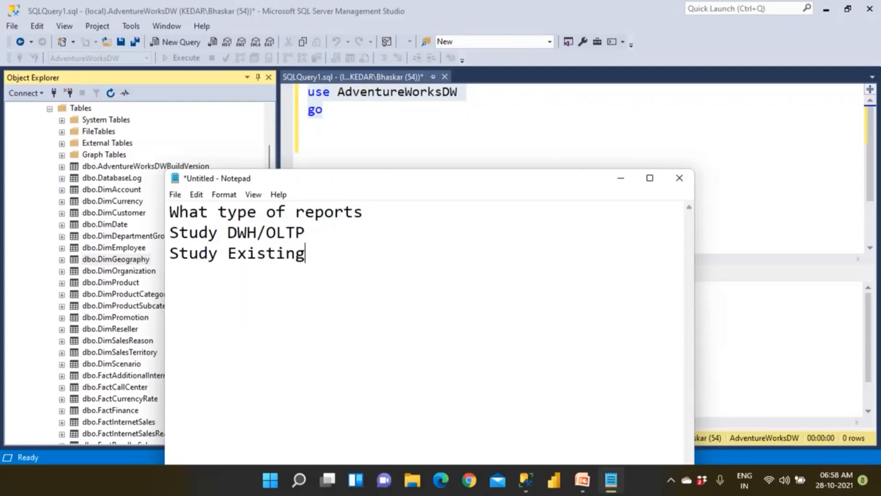
{"action": "type", "text": "reports"}
{"action": "key", "text": "Return"}
{"action": "type", "text": "F"}
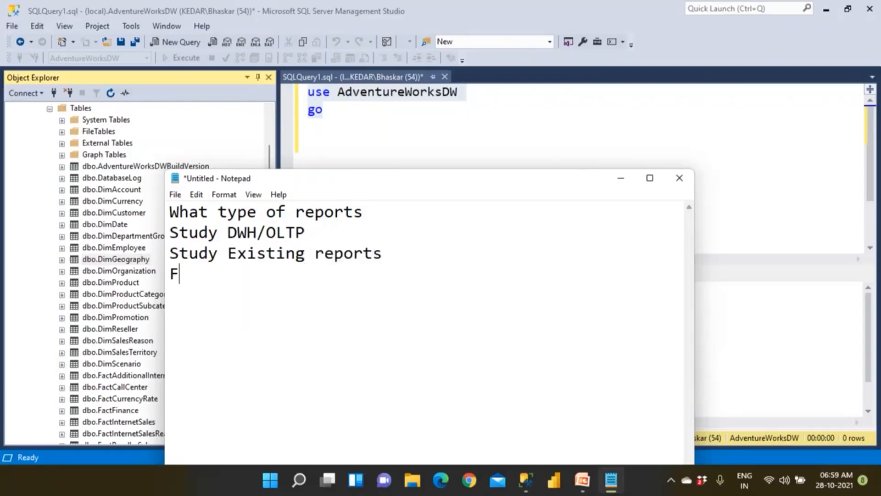
{"action": "type", "text": "uture"}
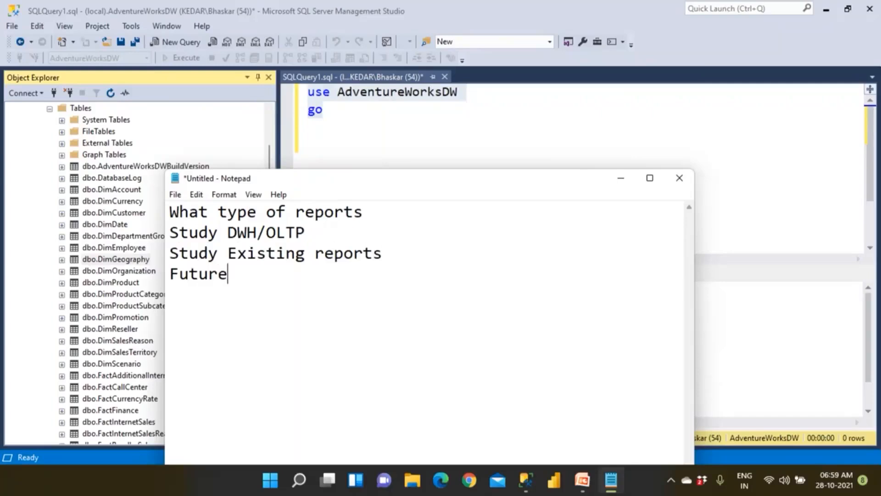
{"action": "type", "text": " requi"}
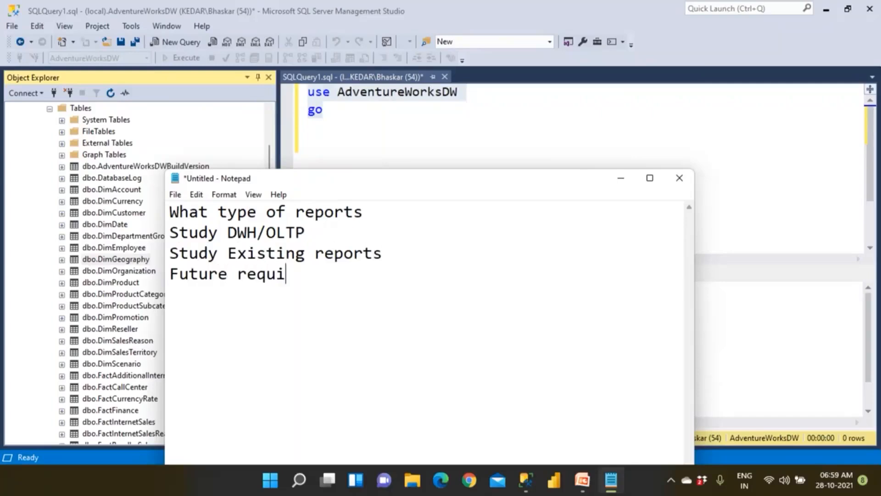
{"action": "type", "text": "rements"}
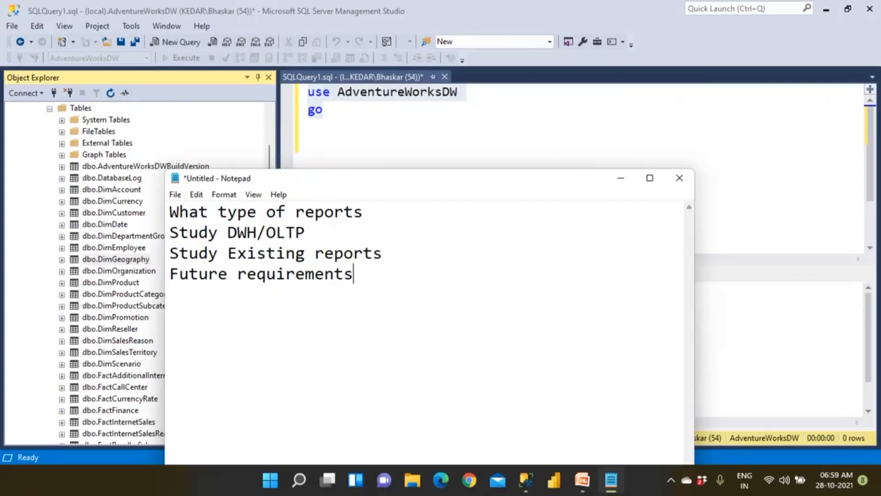
Leave a blank line and add the heading "DWH" with a row of ten hyphens beneath it
{"action": "key", "text": "Return"}
{"action": "key", "text": "Return"}
{"action": "type", "text": "ta"}
{"action": "key", "text": "BackSpace"}
{"action": "key", "text": "BackSpace"}
{"action": "type", "text": "DWH"}
{"action": "key", "text": "Return"}
{"action": "type", "text": "----------"}
List "Dim" and "Fact" on separate lines under the DWH heading
{"action": "key", "text": "Return"}
{"action": "type", "text": "DIm"}
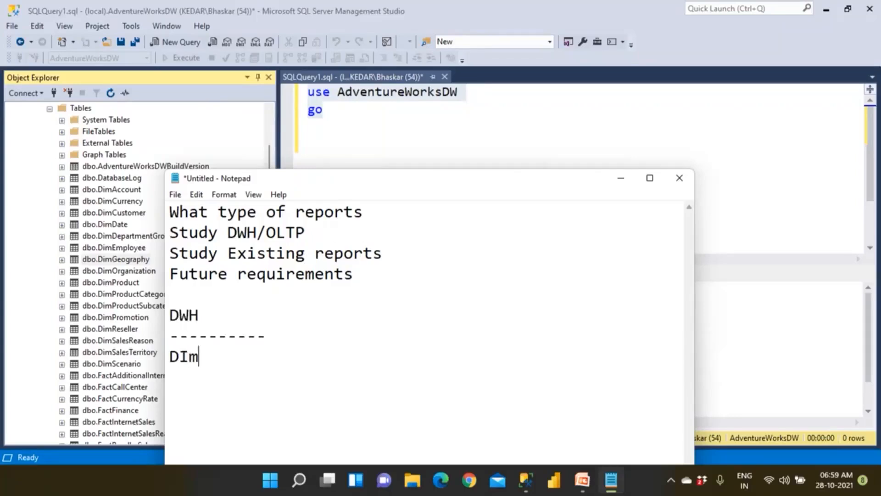
{"action": "key", "text": "BackSpace"}
{"action": "key", "text": "BackSpace"}
{"action": "type", "text": "im"}
{"action": "key", "text": "Return"}
{"action": "type", "text": "Fact"}
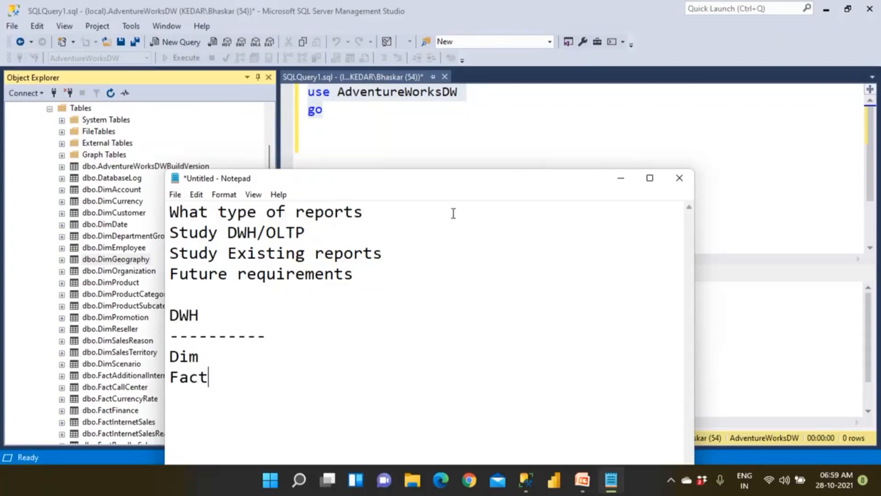
Maximize the notes window and add the line "Aggr (Sum/Avg/Min/Max/Count)" below Fact
{"action": "left_click", "coordinate": [649, 178]}
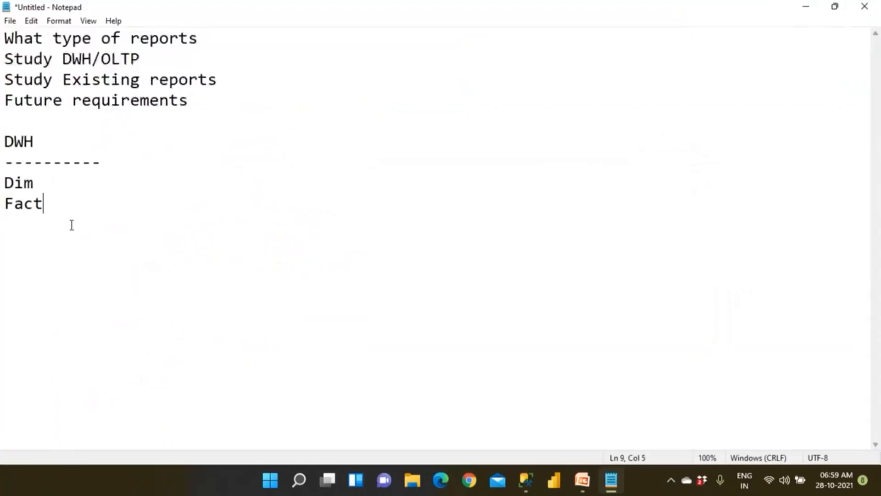
{"action": "key", "text": "Return"}
{"action": "type", "text": "Aggr"}
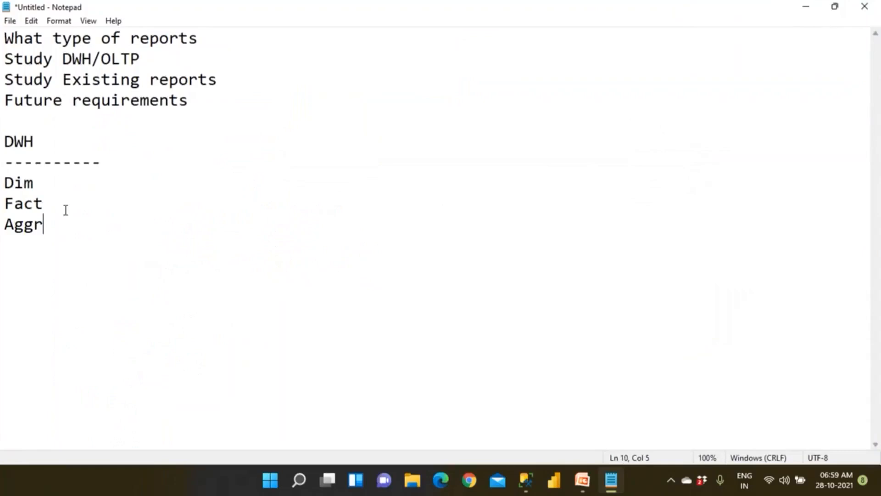
{"action": "type", "text": "(Sum)/Ab"}
{"action": "key", "text": "BackSpace"}
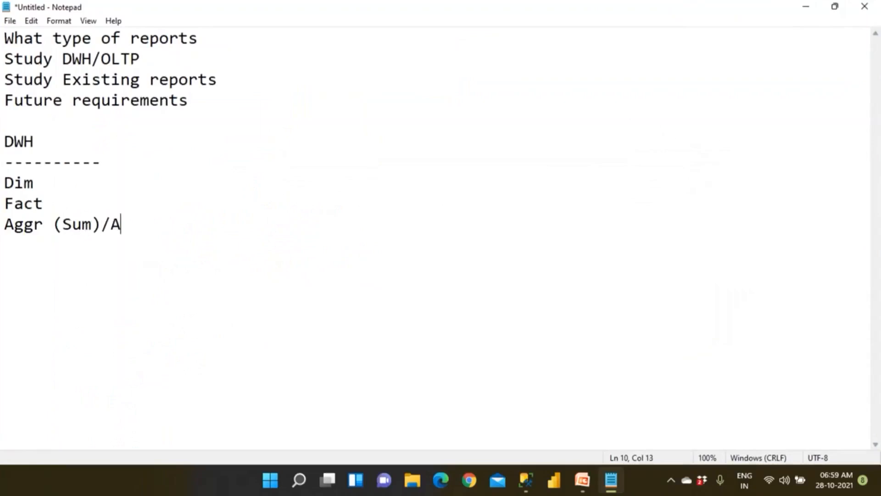
{"action": "key", "text": "BackSpace"}
{"action": "key", "text": "BackSpace"}
{"action": "key", "text": "BackSpace"}
{"action": "type", "text": "/Avg"}
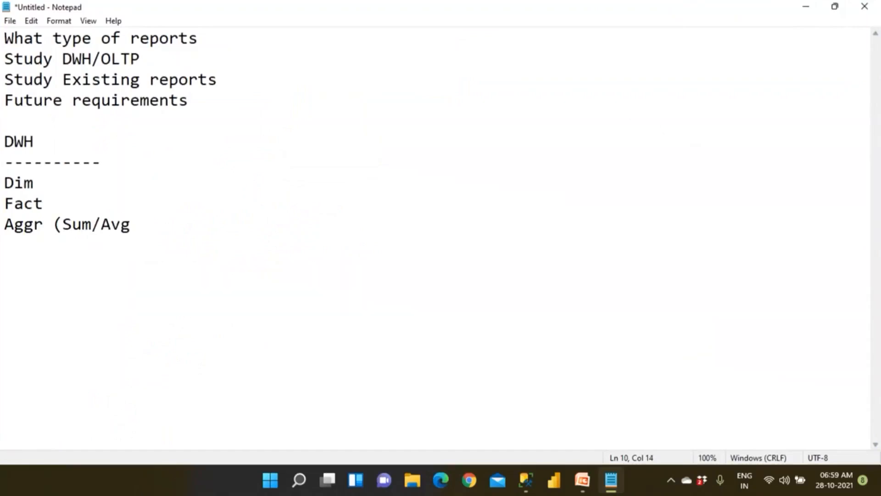
{"action": "type", "text": "/Min/"}
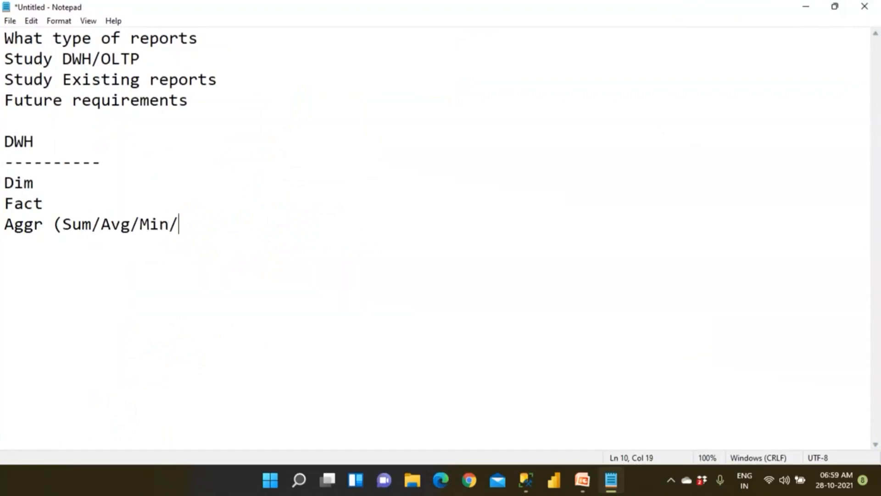
{"action": "type", "text": "Max/C"}
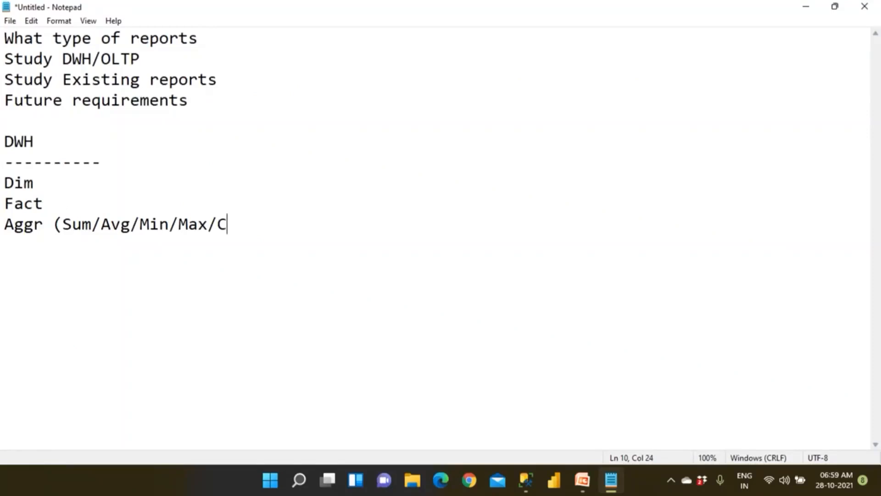
{"action": "type", "text": "ount)"}
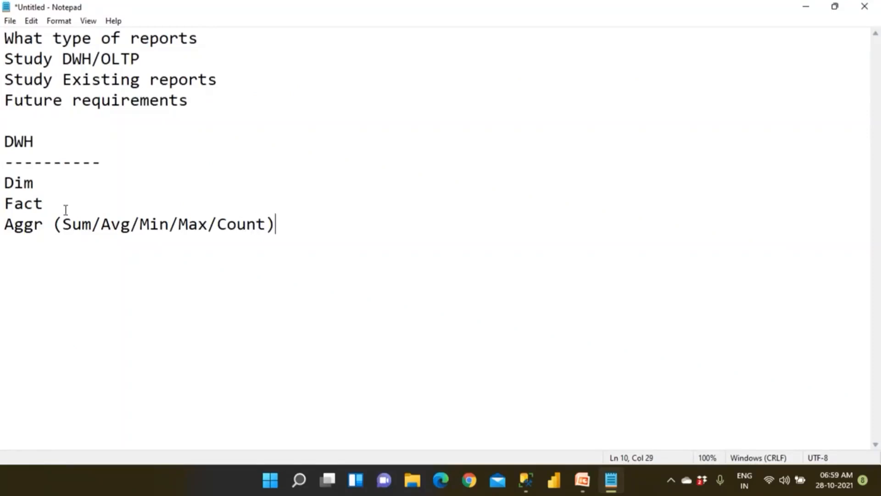
Append "-- DAX" to the end of the Aggr line
{"action": "key", "text": "Return"}
{"action": "left_click", "coordinate": [285, 225]}
{"action": "type", "text": "-- DAX"}
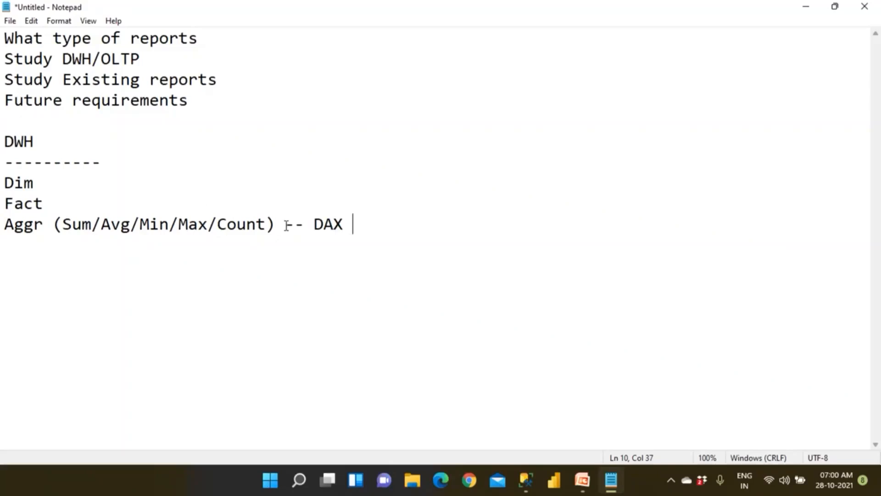
Leave a blank line and write "Tables -- Views --- Model"
{"action": "key", "text": "Return"}
{"action": "key", "text": "Return"}
{"action": "type", "text": "Tables --"}
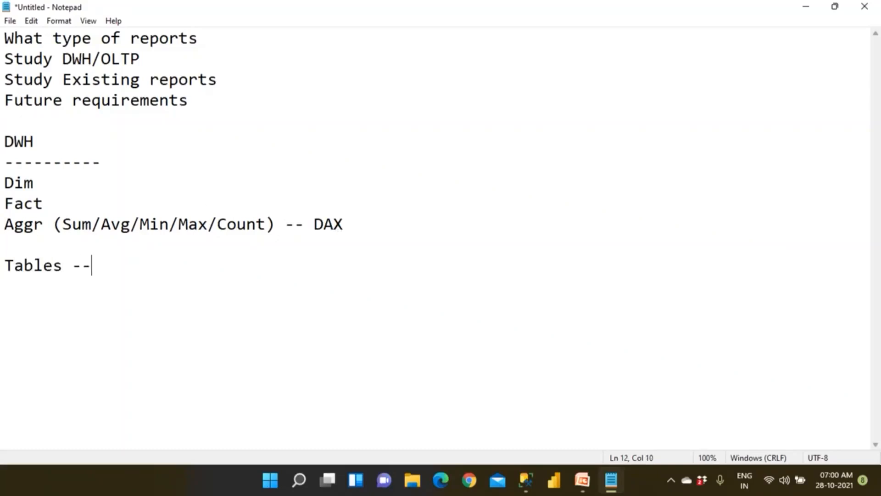
{"action": "type", "text": " Views --- "}
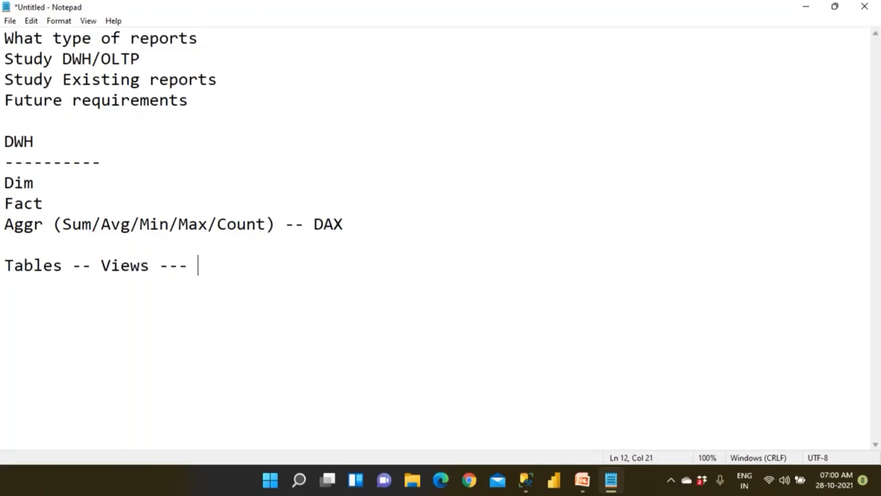
{"action": "type", "text": "Model"}
Add the line "Raw -- Clean/Transform" below, aligning its hyphens and text with the Tables and Views line
{"action": "key", "text": "Return"}
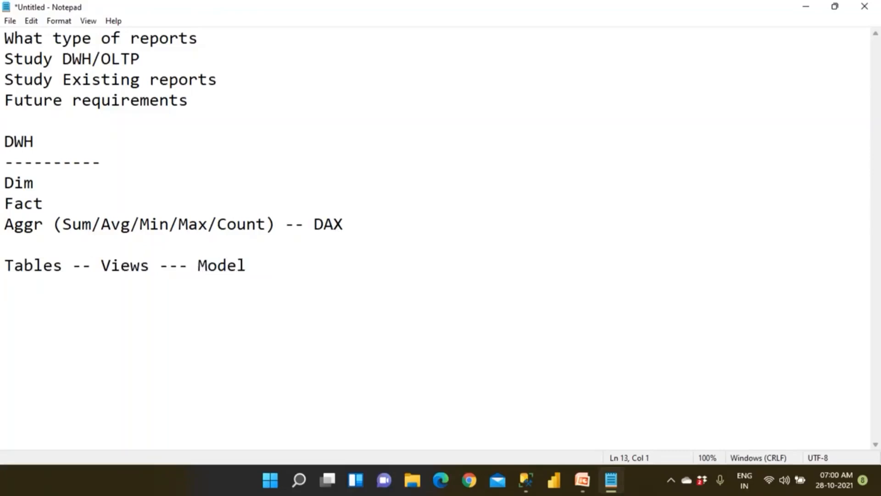
{"action": "type", "text": "Raw    -- Clean"}
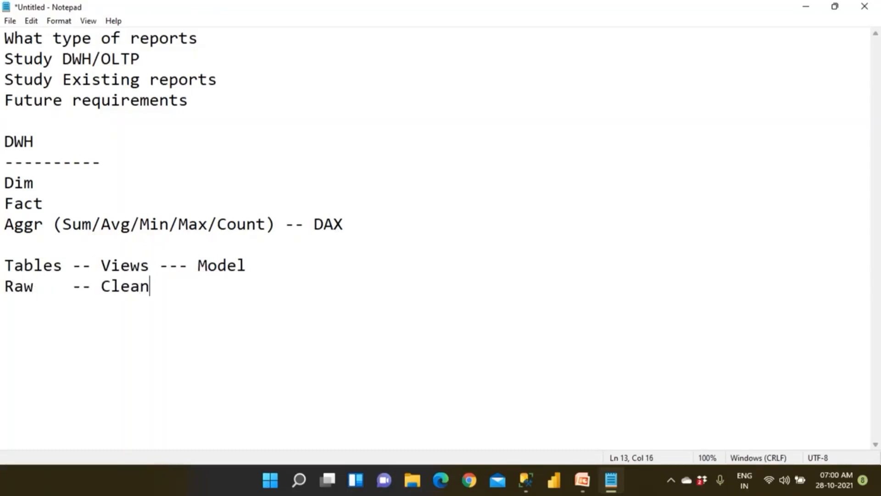
{"action": "type", "text": "/Transform"}
Insert "(Reporting Layer)" after "Views" in the Tables line
{"action": "left_click", "coordinate": [150, 269]}
{"action": "type", "text": "(R"}
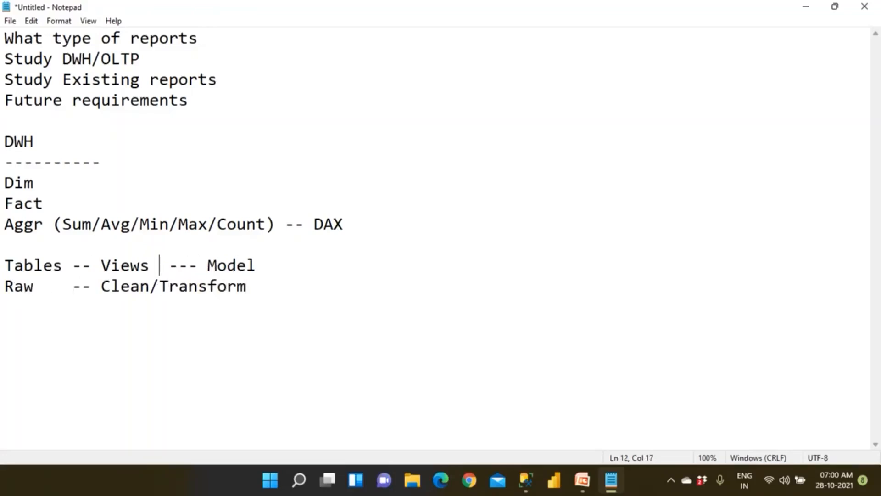
{"action": "type", "text": "eporti"}
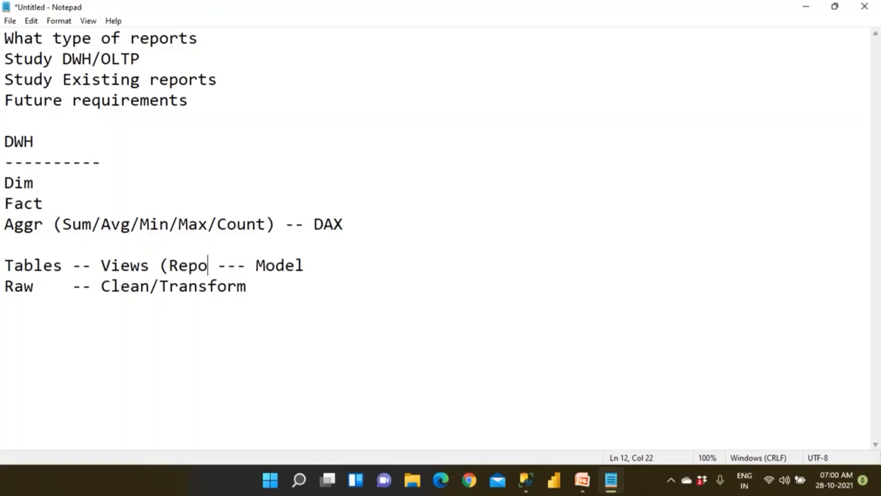
{"action": "type", "text": "ng Lay"}
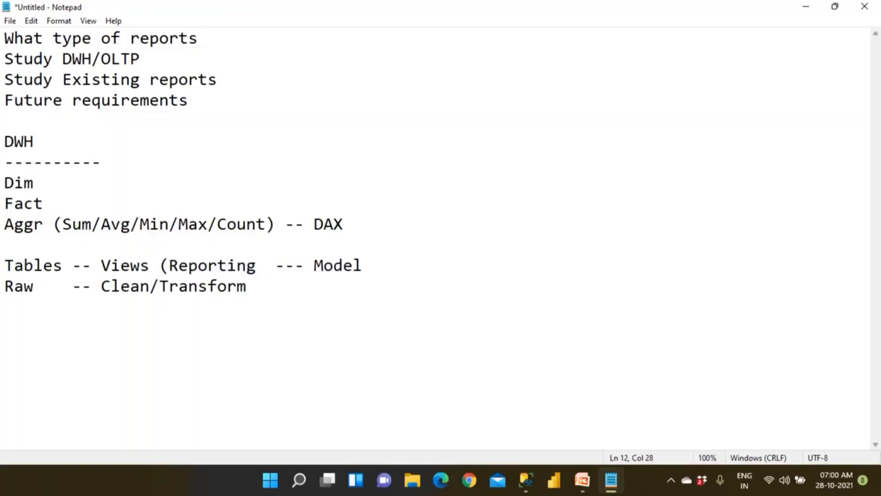
{"action": "type", "text": "er)"}
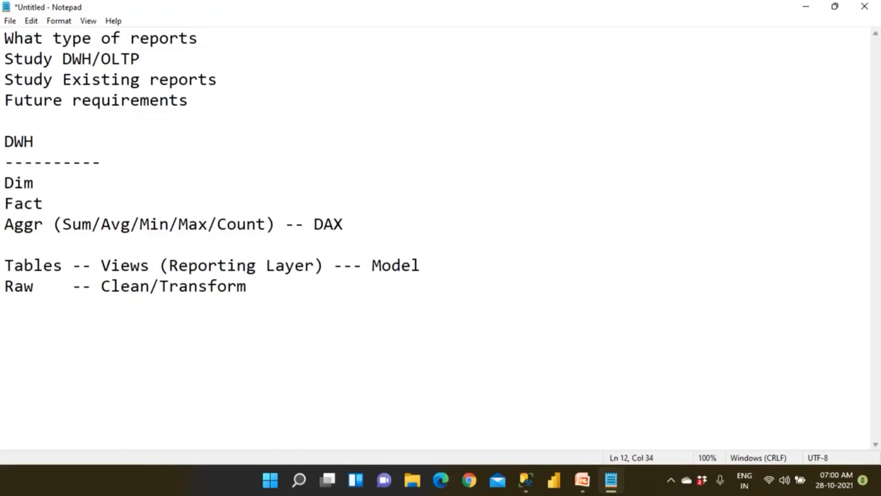
Extend the "Raw -- Clean/Transform" line with a row of hyphens and "Relationship and Deploy", placed beneath "Model"
{"action": "left_click", "coordinate": [269, 285]}
{"action": "type", "text": "-----------"}
{"action": "key", "text": "BackSpace"}
{"action": "type", "text": "Relat"}
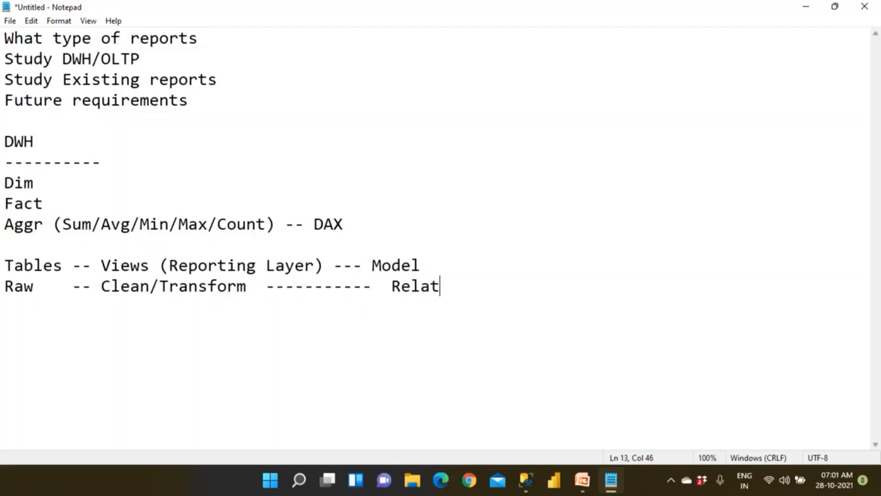
{"action": "type", "text": "ionship an d"}
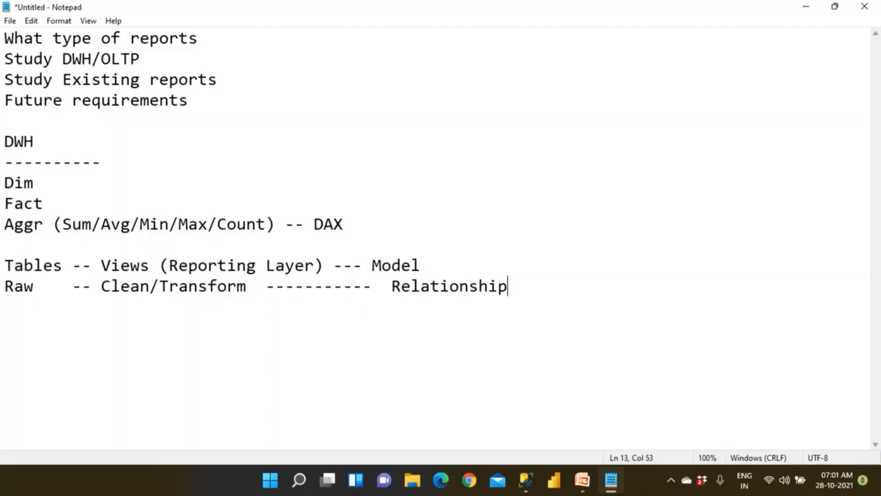
{"action": "key", "text": "BackSpace"}
{"action": "key", "text": "BackSpace"}
{"action": "type", "text": "d Deploy"}
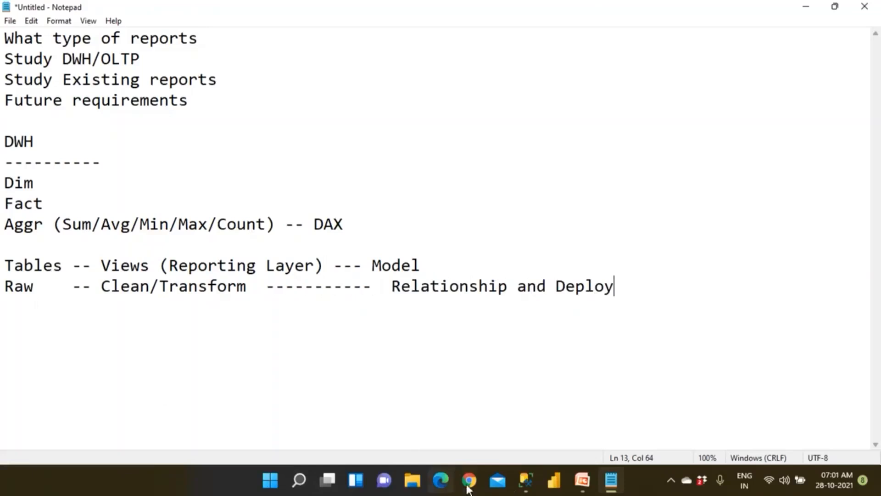
Switch to SQL Server Management Studio, collapse the AdventureWorksDW tables list, and run the "use AdventureWorksDW" / "go" batch
{"action": "left_click", "coordinate": [526, 480]}
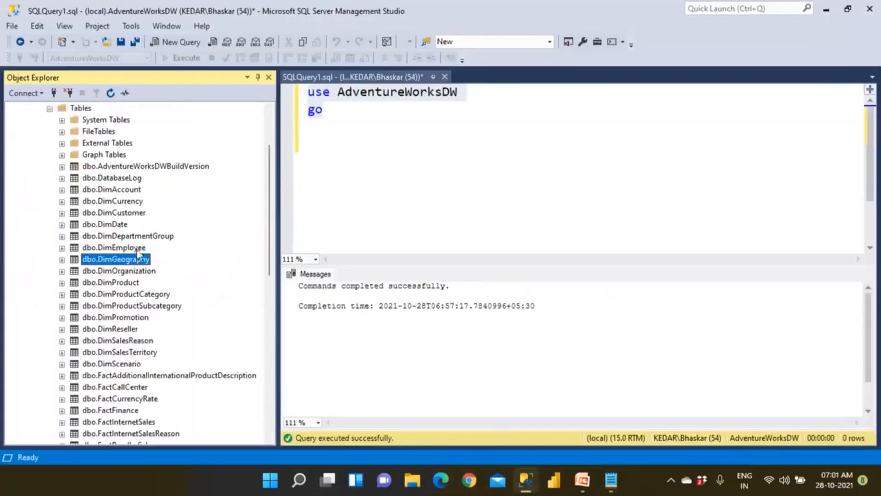
{"action": "scroll", "coordinate": [81, 186], "scroll_direction": "up", "scroll_amount": 3}
{"action": "left_click", "coordinate": [49, 190]}
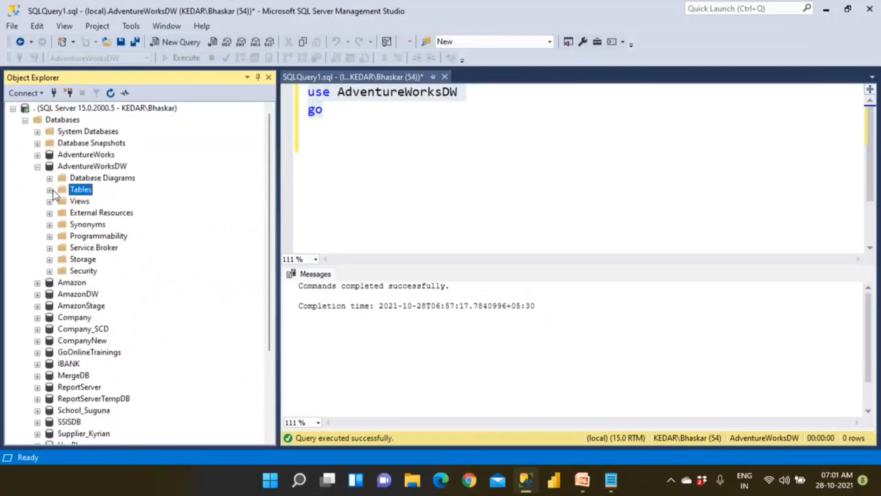
{"action": "left_click", "coordinate": [381, 125]}
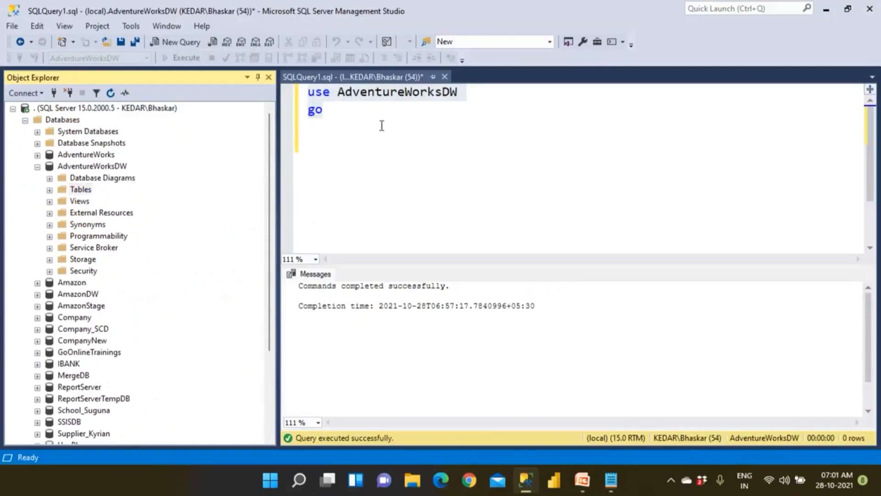
{"action": "left_click_drag", "start_coordinate": [308, 126], "coordinate": [307, 90]}
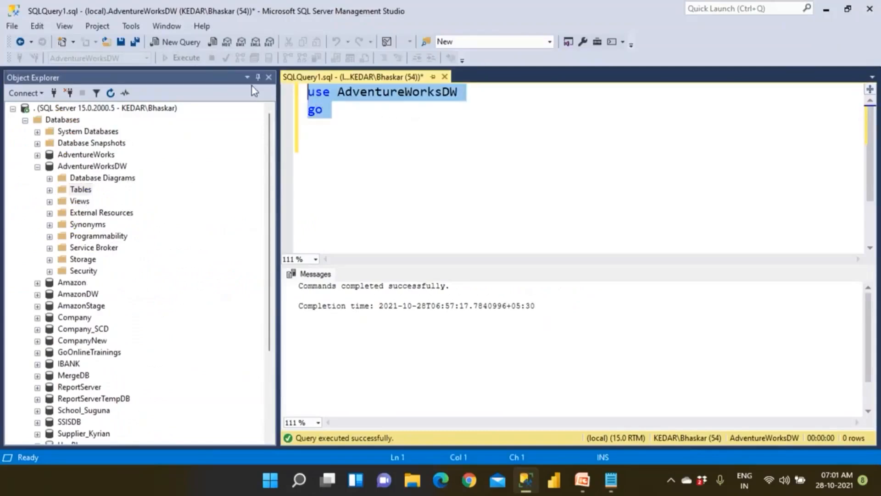
{"action": "left_click", "coordinate": [362, 114]}
{"action": "left_click", "coordinate": [182, 57]}
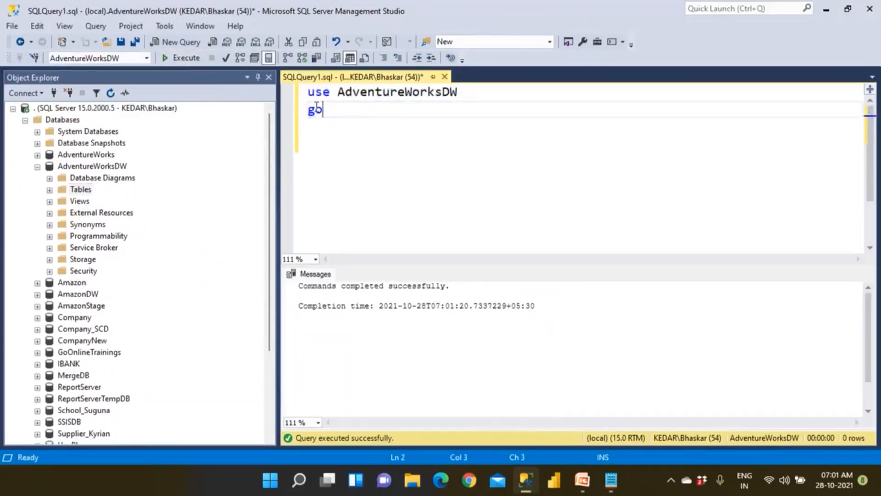
Leave a blank line after "go" and add the comment "--Call the view"
{"action": "key", "text": "Return"}
{"action": "key", "text": "Return"}
{"action": "type", "text": "--"}
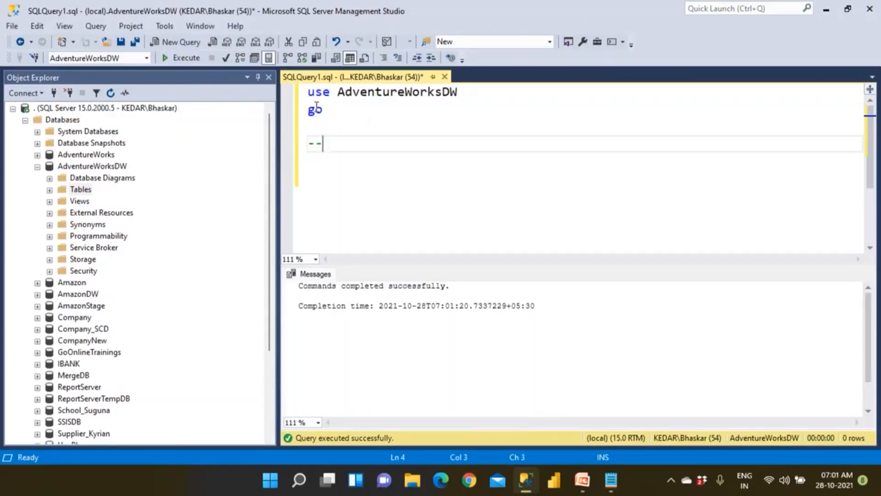
{"action": "type", "text": "Call the view"}
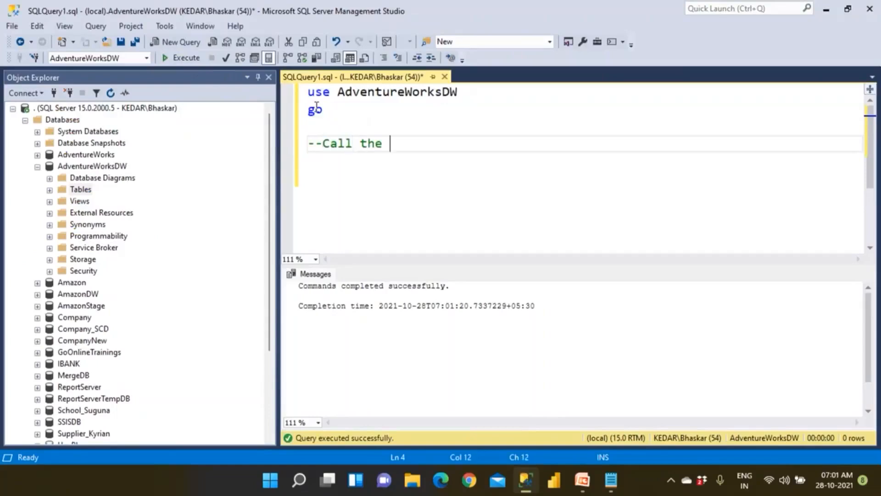
Below the comment, write "select * from [dbo].[vw_Customer]" using the name from the database's views, and run the query
{"action": "key", "text": "Return"}
{"action": "type", "text": "sele"}
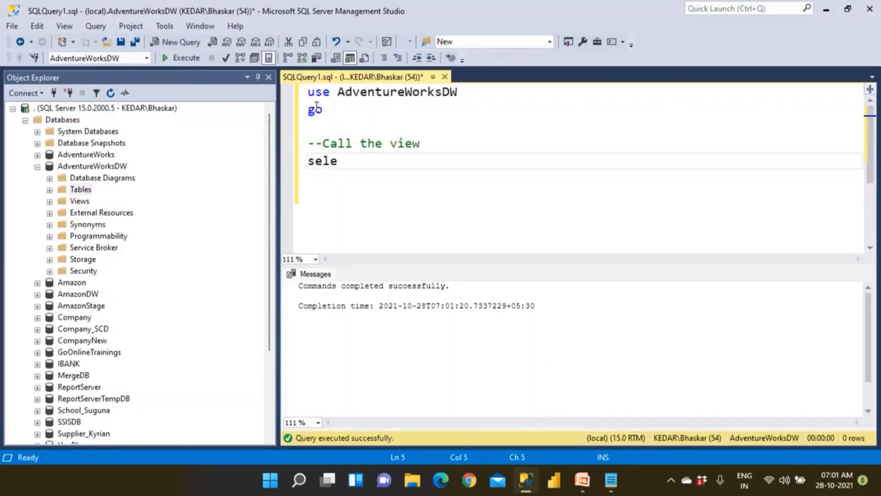
{"action": "type", "text": "ct * from"}
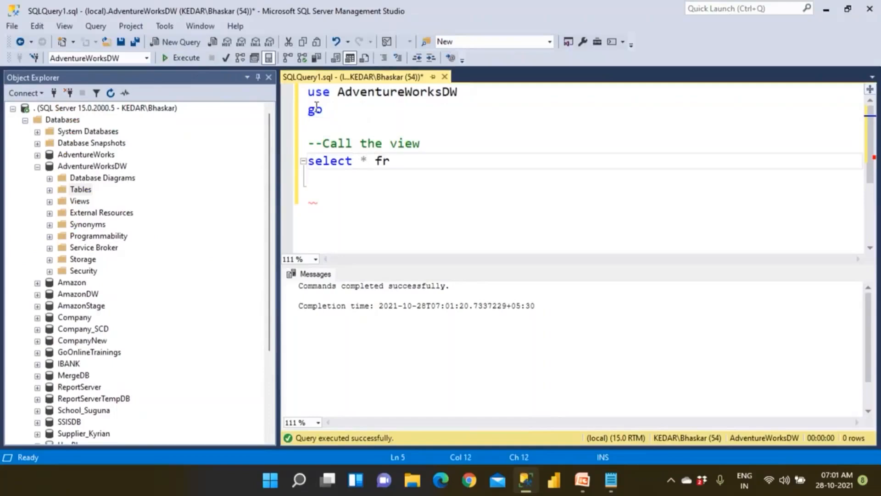
{"action": "double_click", "coordinate": [80, 202]}
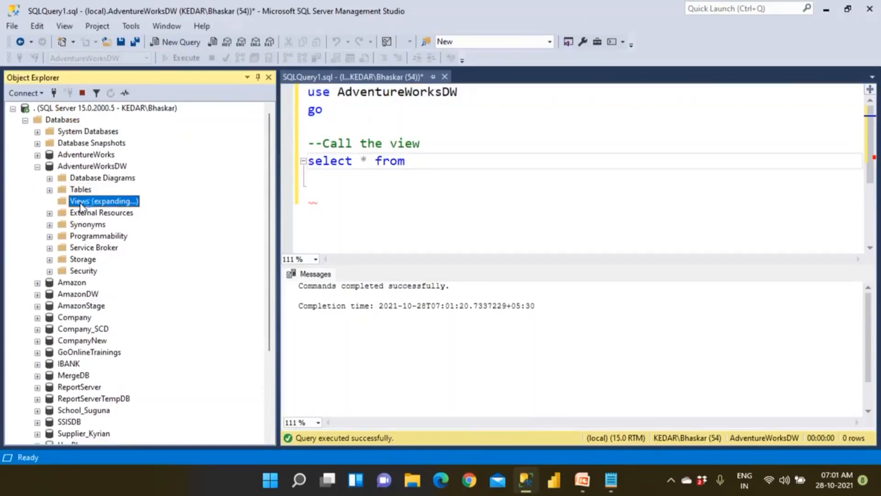
{"action": "left_click_drag", "start_coordinate": [80, 206], "coordinate": [441, 195]}
{"action": "left_click", "coordinate": [177, 58]}
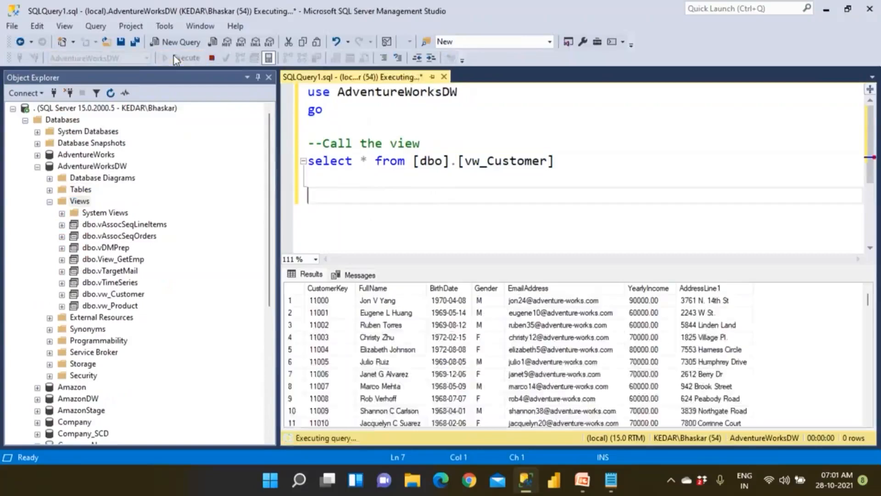
Begin a second query, "select * from", on the line below the vw_Customer query
{"action": "left_click", "coordinate": [587, 164]}
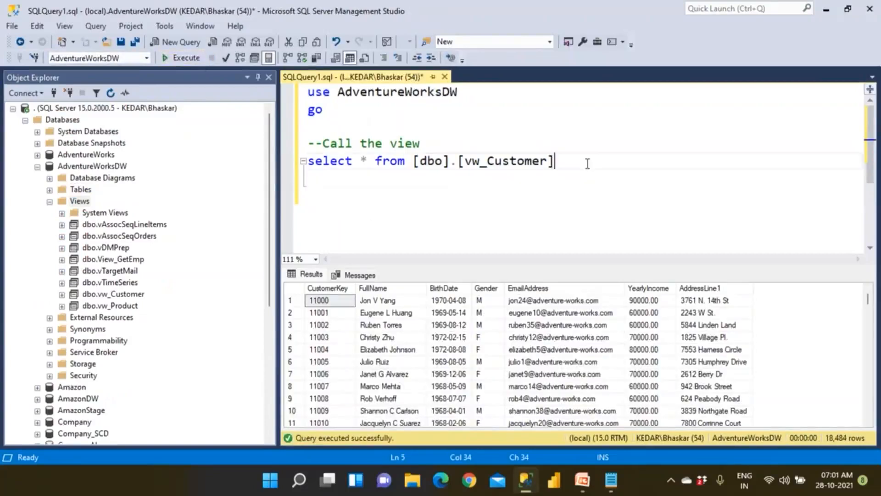
{"action": "key", "text": "Return"}
{"action": "type", "text": "select"}
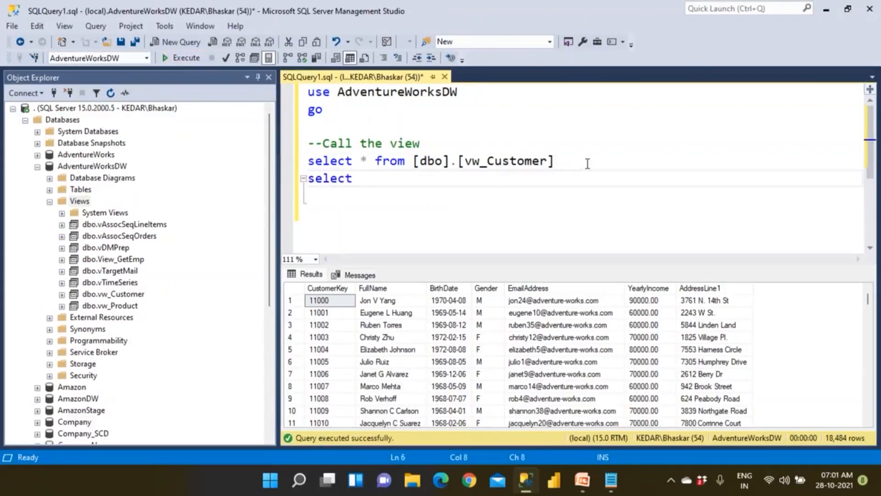
{"action": "type", "text": " * from"}
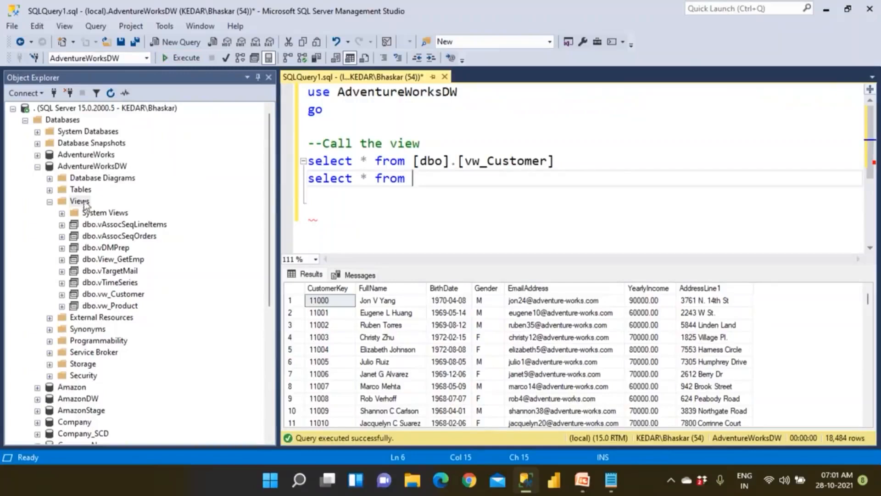
Expand the AdventureWorksDW tables list and insert the comment "--tables" above the "--Call the view" section
{"action": "left_click", "coordinate": [50, 189]}
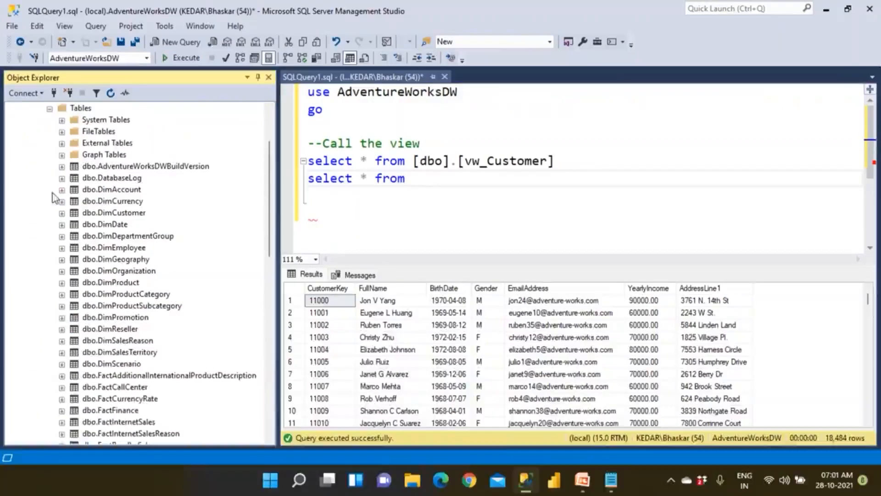
{"action": "left_click", "coordinate": [385, 122]}
{"action": "key", "text": "Return"}
{"action": "key", "text": "Return"}
{"action": "key", "text": "Up"}
{"action": "type", "text": "--tables"}
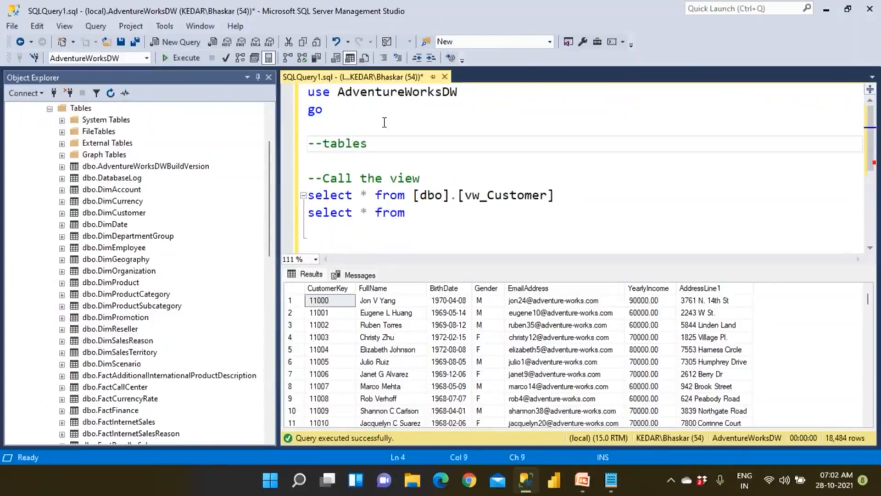
Write "select * from [dbo].[DimCustomer]" under the "--tables" comment and run only that query
{"action": "key", "text": "Return"}
{"action": "type", "text": "select * from"}
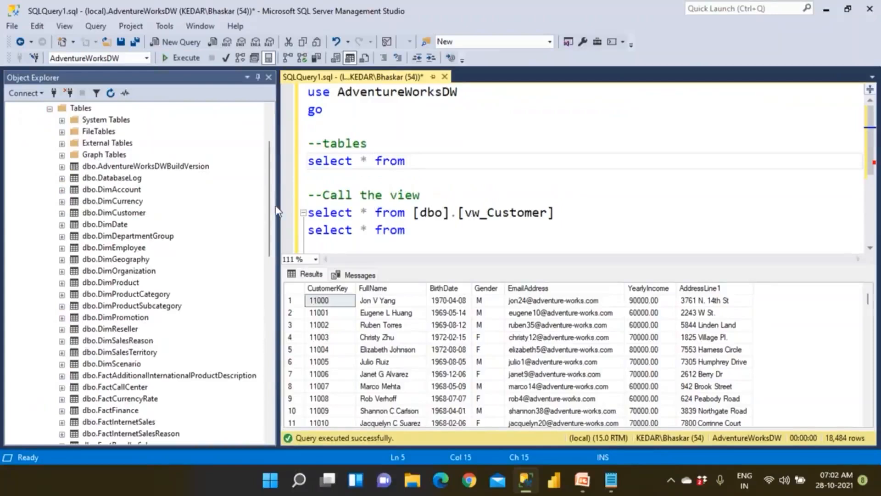
{"action": "left_click_drag", "start_coordinate": [133, 212], "coordinate": [445, 166]}
{"action": "key", "text": "shift+Home"}
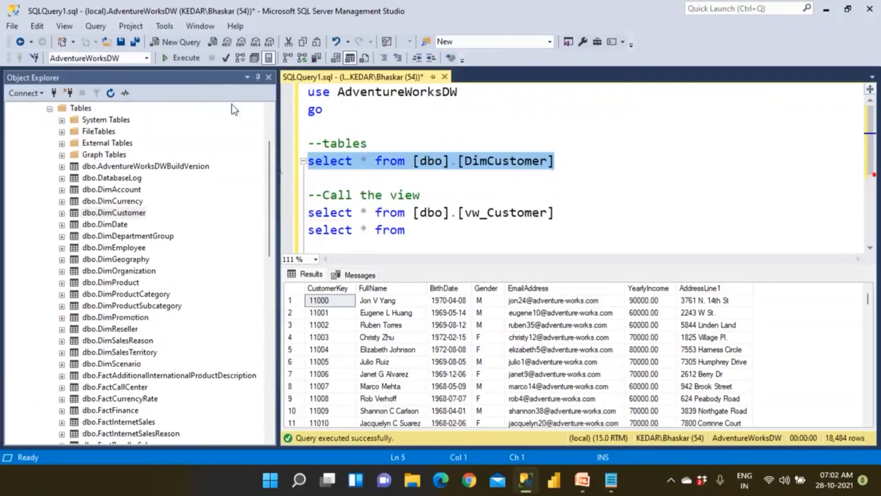
{"action": "left_click", "coordinate": [181, 58]}
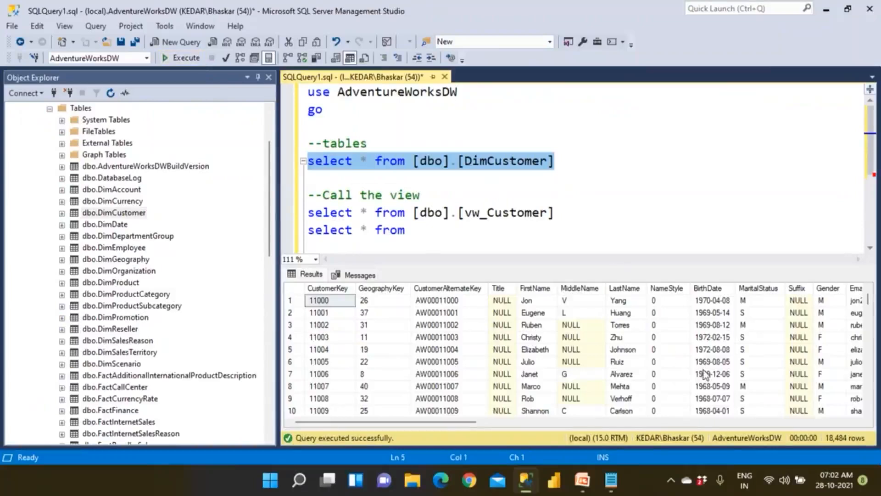
Examine the remaining columns of the DimCustomer results, including AddressLine2, Phone, DateFirstPurchase and CommuteDistance
{"action": "left_click", "coordinate": [709, 420]}
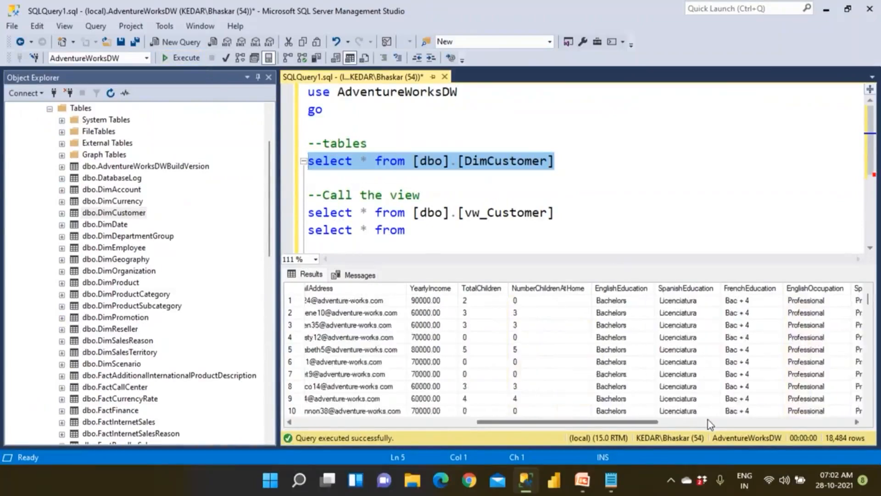
{"action": "left_click", "coordinate": [710, 422]}
{"action": "left_click", "coordinate": [667, 288]}
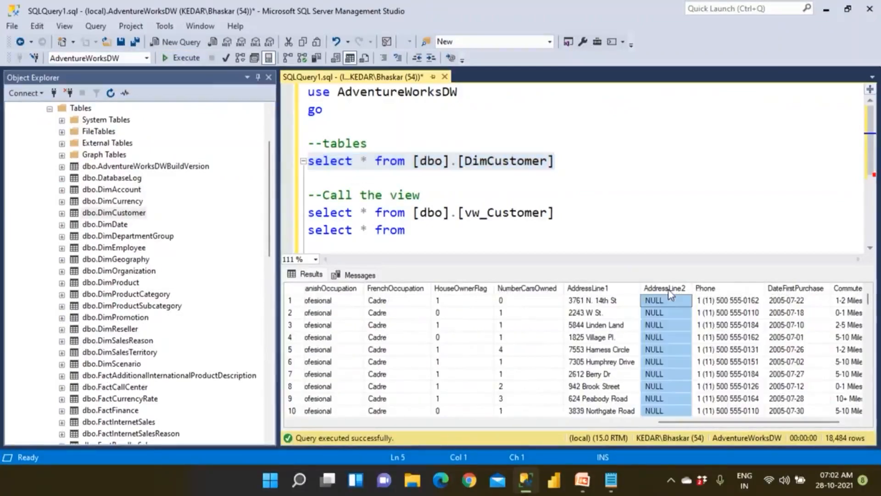
{"action": "left_click", "coordinate": [719, 292]}
{"action": "left_click", "coordinate": [787, 292]}
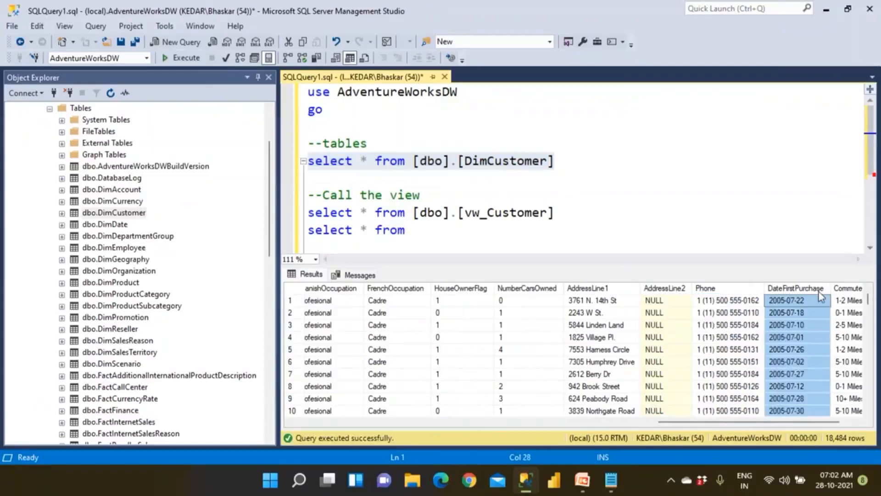
{"action": "left_click", "coordinate": [849, 291]}
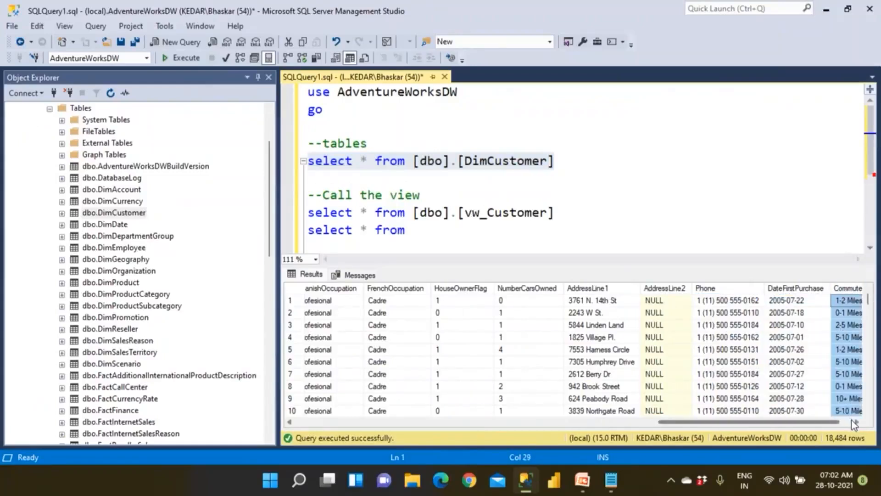
{"action": "left_click", "coordinate": [854, 423]}
{"action": "left_click", "coordinate": [854, 422]}
{"action": "left_click", "coordinate": [855, 422]}
{"action": "left_click", "coordinate": [855, 422]}
{"action": "left_click", "coordinate": [854, 422]}
{"action": "left_click", "coordinate": [854, 422]}
{"action": "left_click", "coordinate": [854, 422]}
{"action": "left_click", "coordinate": [854, 422]}
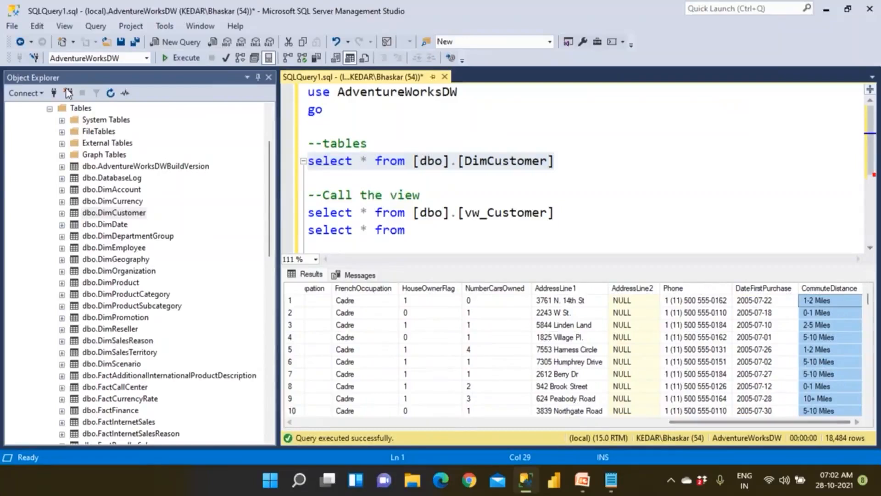
Complete the unfinished view query as "select * from [dbo].[vw_Product]" and run only that line
{"action": "left_click", "coordinate": [423, 228]}
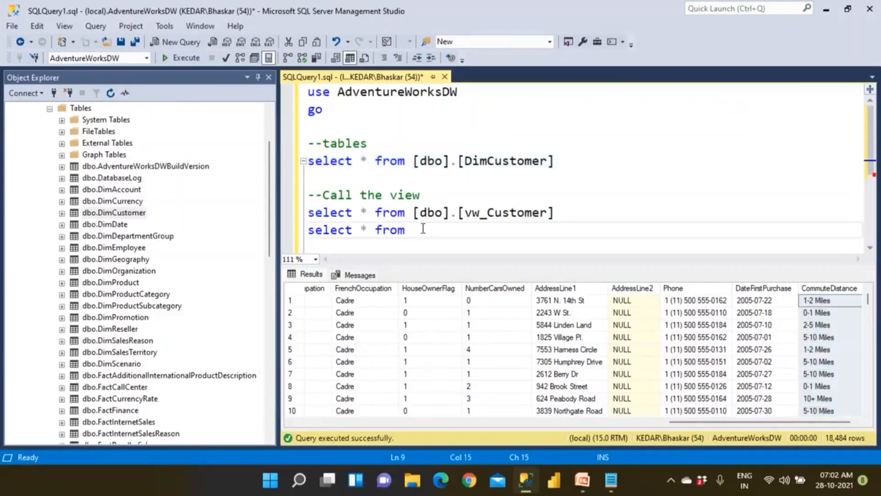
{"action": "scroll", "coordinate": [115, 207], "scroll_direction": "up", "scroll_amount": 3}
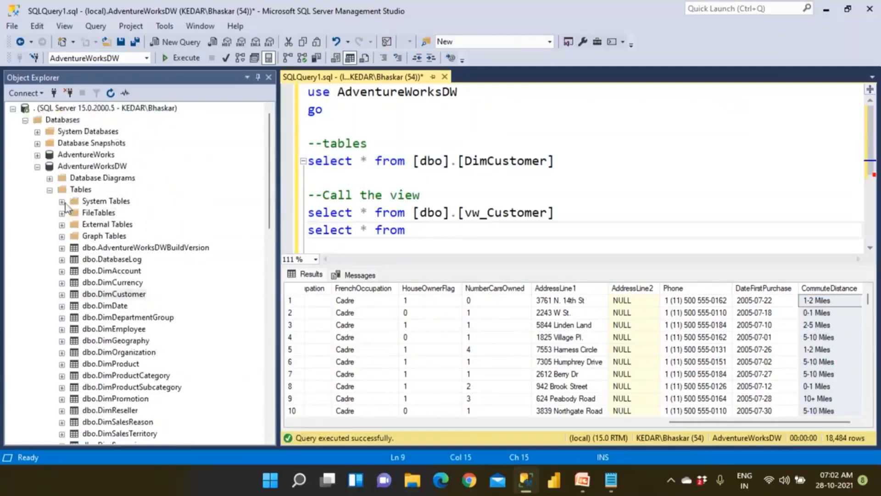
{"action": "left_click", "coordinate": [50, 190]}
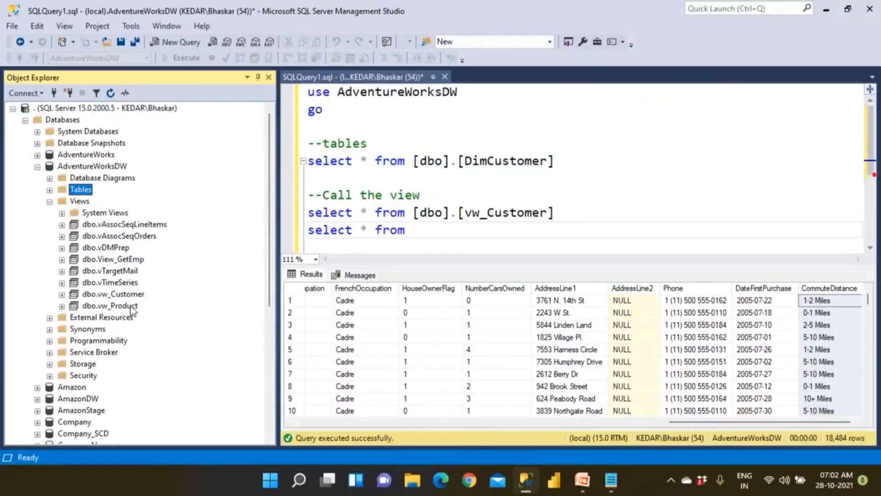
{"action": "left_click_drag", "start_coordinate": [133, 306], "coordinate": [461, 206]}
{"action": "left_click_drag", "start_coordinate": [573, 202], "coordinate": [293, 208]}
{"action": "left_click", "coordinate": [181, 58]}
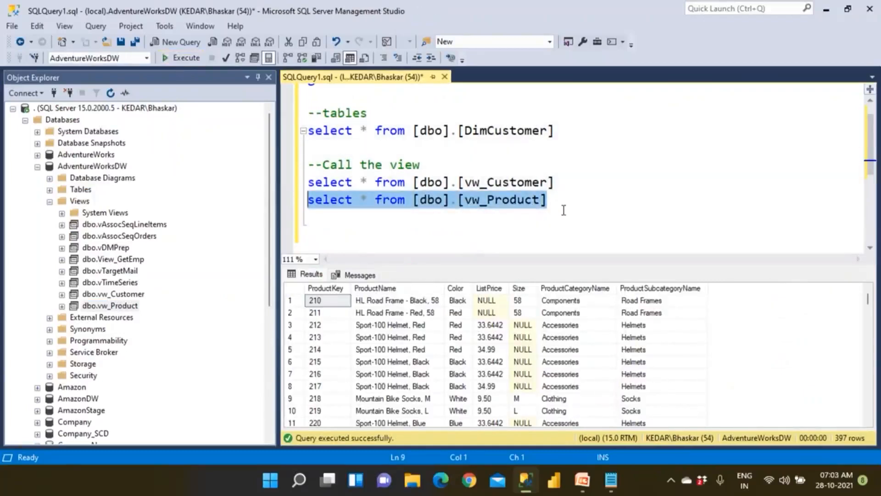
Leave a blank line after the vw_Product query and add the comment "--get the code of view"
{"action": "left_click", "coordinate": [568, 196]}
{"action": "key", "text": "Return"}
{"action": "key", "text": "Return"}
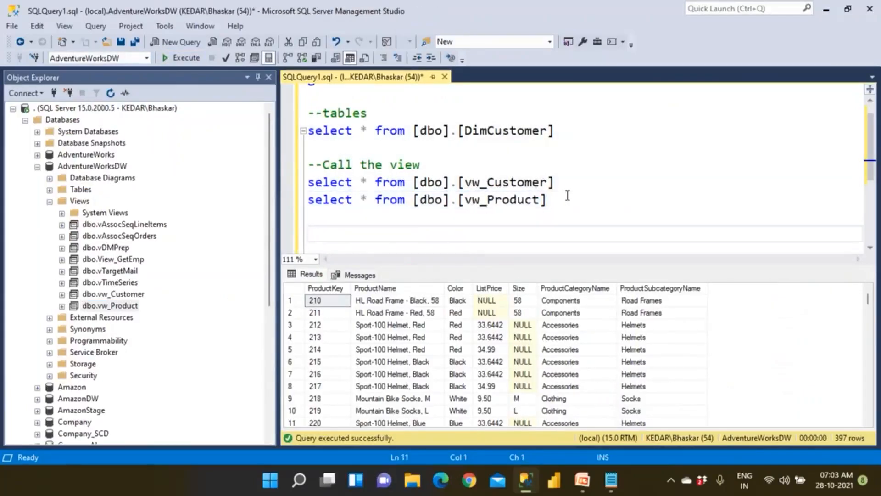
{"action": "type", "text": "--get the code of view"}
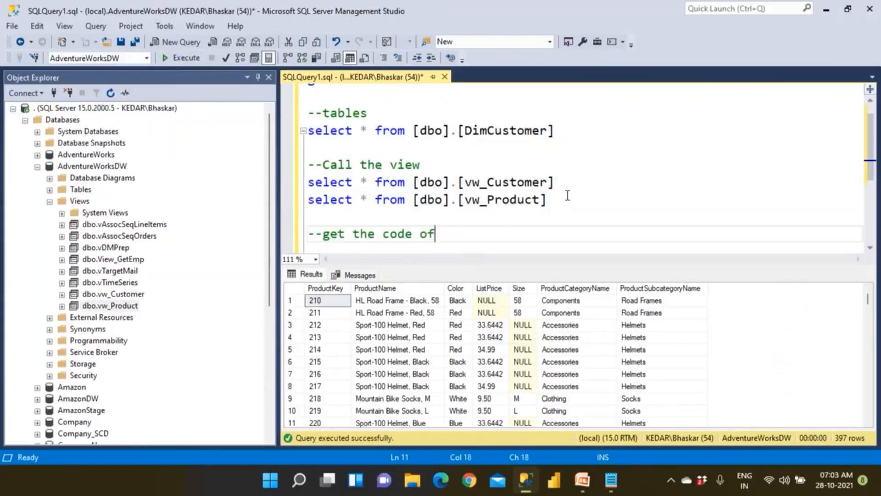
Write "sp_helptext 'vw_Product'" under the "--get the code of view" comment, reusing the view name from the query above
{"action": "key", "text": "Return"}
{"action": "type", "text": "s"}
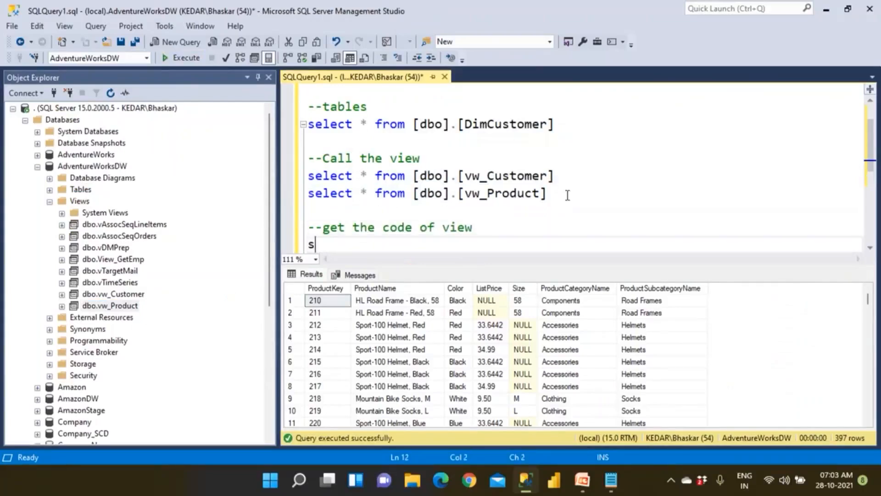
{"action": "type", "text": "p_helptext"}
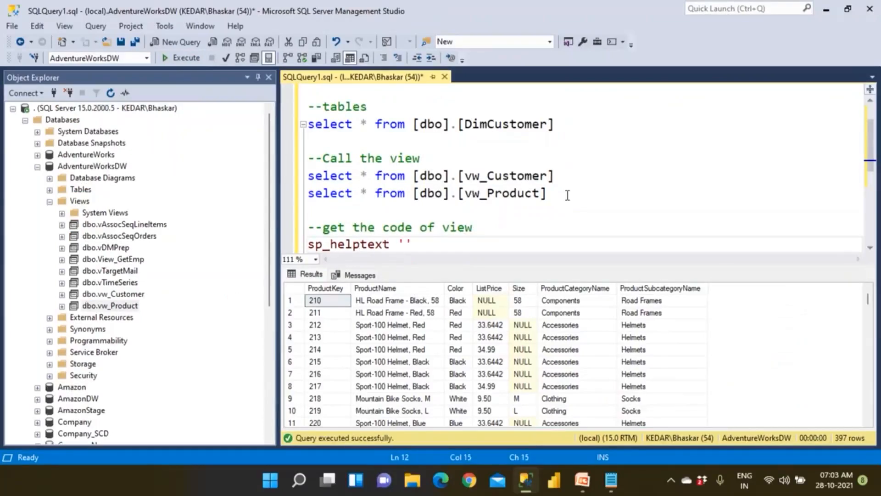
{"action": "left_click_drag", "start_coordinate": [464, 193], "coordinate": [542, 195]}
{"action": "key", "text": "ctrl+c"}
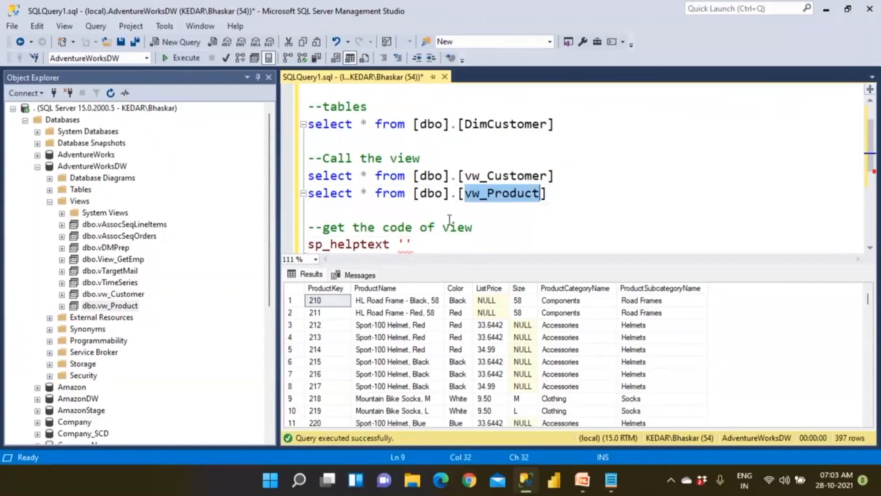
{"action": "left_click", "coordinate": [411, 244]}
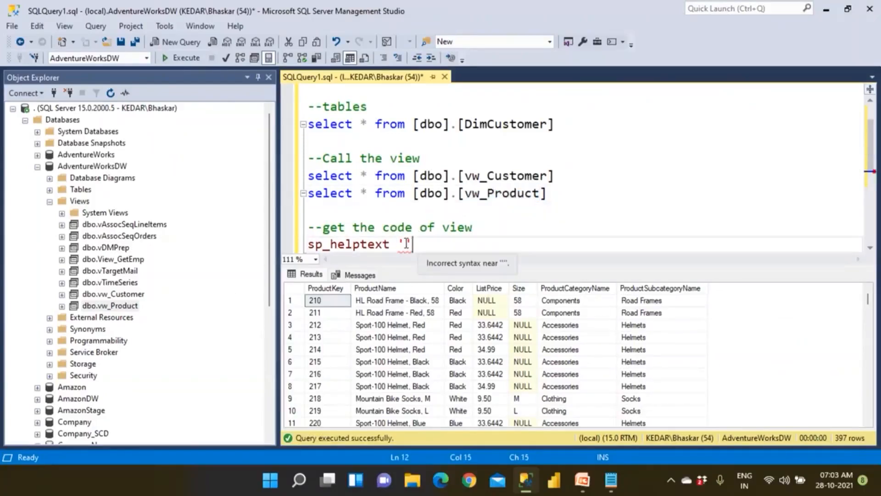
{"action": "left_click", "coordinate": [406, 244]}
{"action": "key", "text": "ctrl+v"}
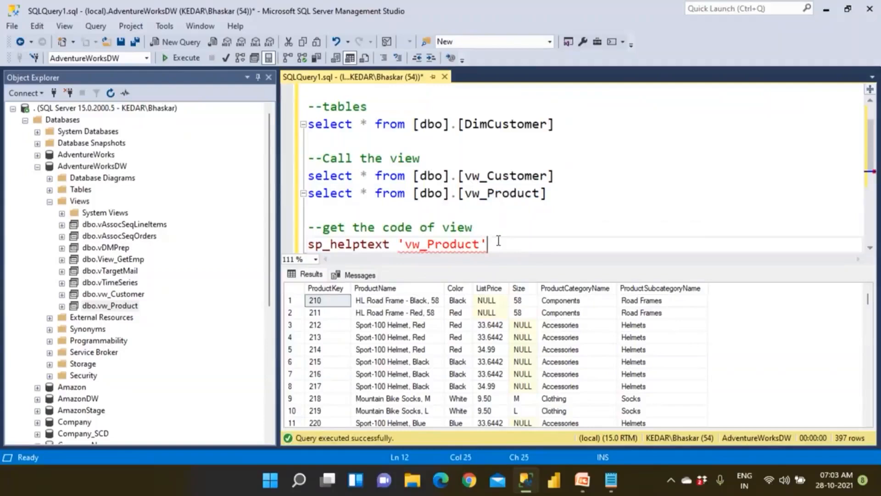
Add "go" on the line below the sp_helptext statement and run only those two lines
{"action": "key", "text": "Return"}
{"action": "type", "text": "go"}
{"action": "key", "text": "Return"}
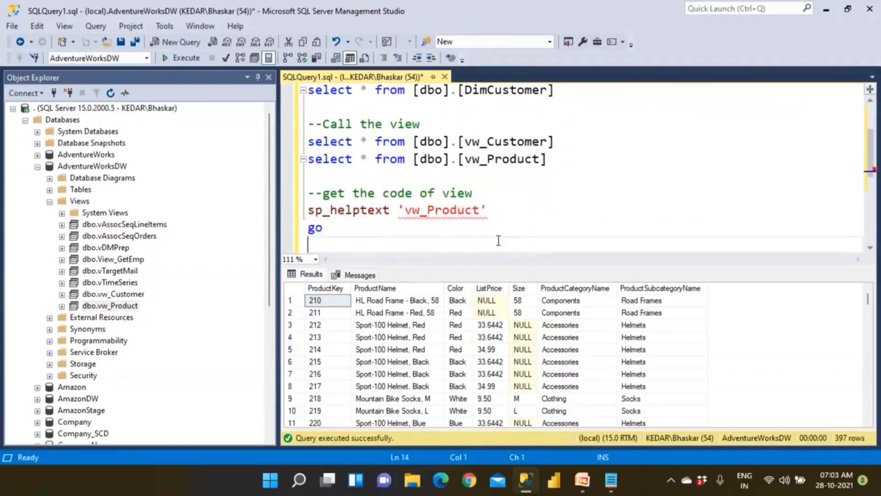
{"action": "left_click_drag", "start_coordinate": [391, 232], "coordinate": [292, 216]}
{"action": "left_click", "coordinate": [188, 65]}
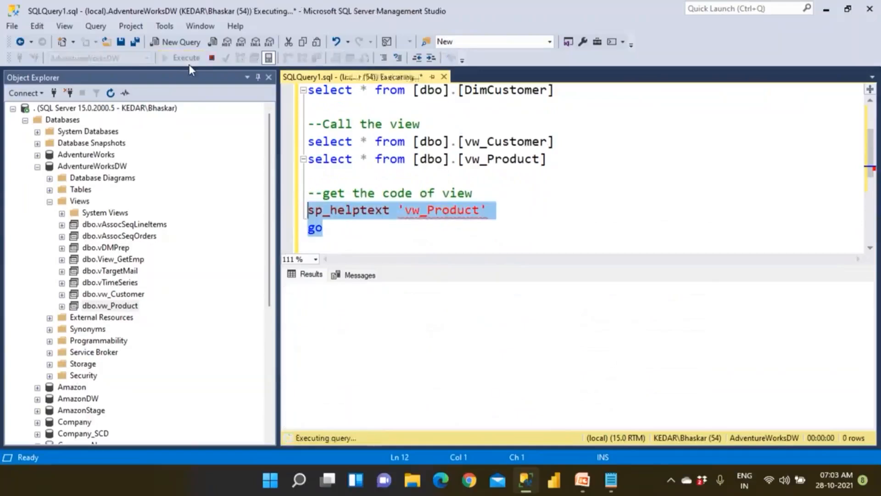
Copy all rows of the returned vw_Product code into a new query window
{"action": "left_click", "coordinate": [296, 290]}
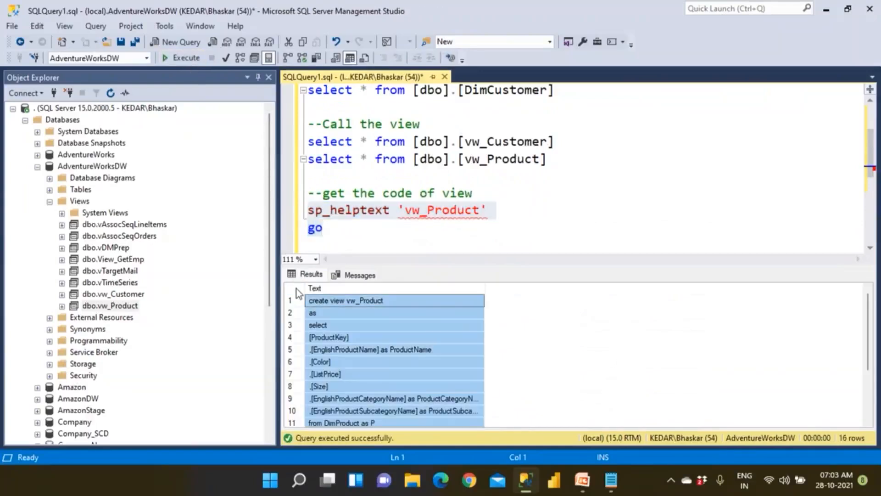
{"action": "right_click", "coordinate": [296, 288]}
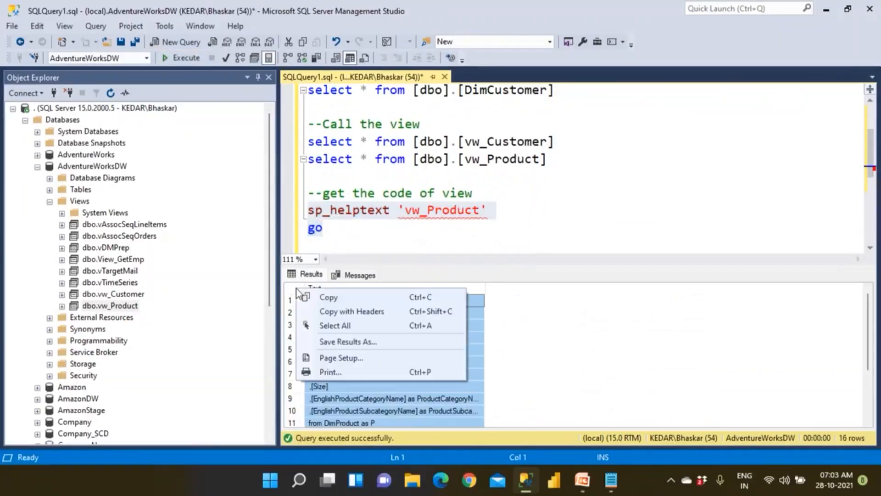
{"action": "left_click", "coordinate": [312, 297]}
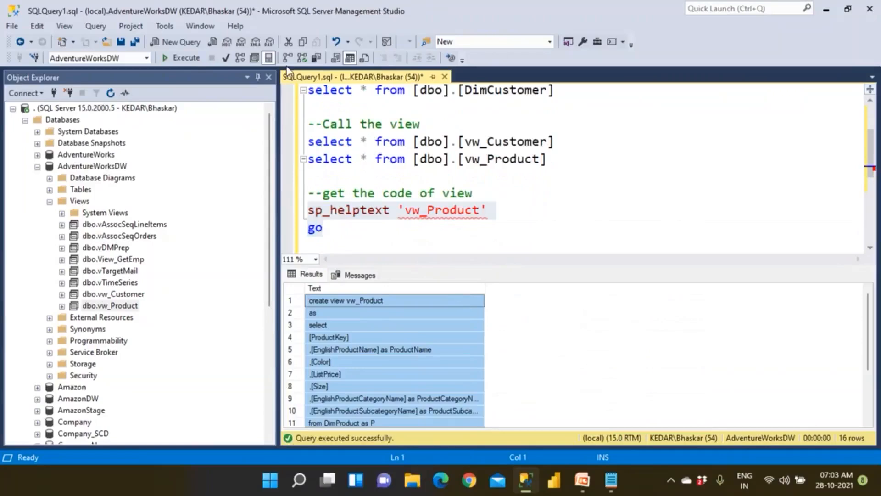
{"action": "left_click", "coordinate": [177, 42]}
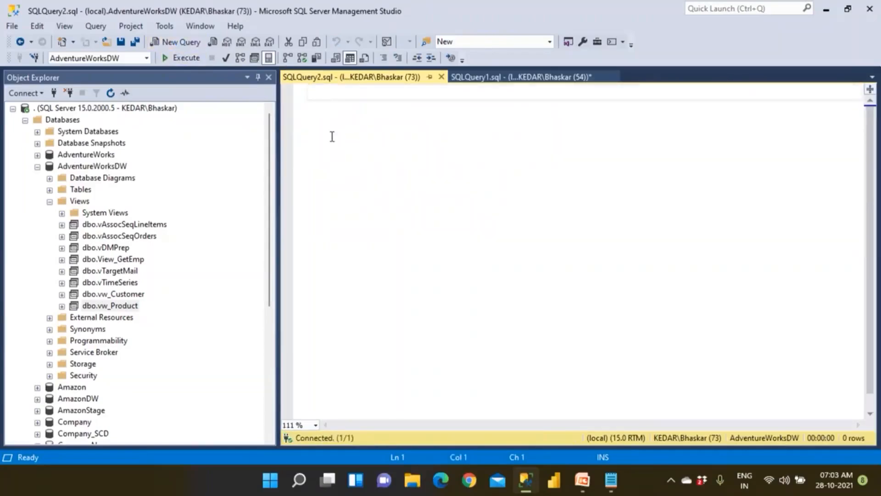
{"action": "key", "text": "ctrl+v"}
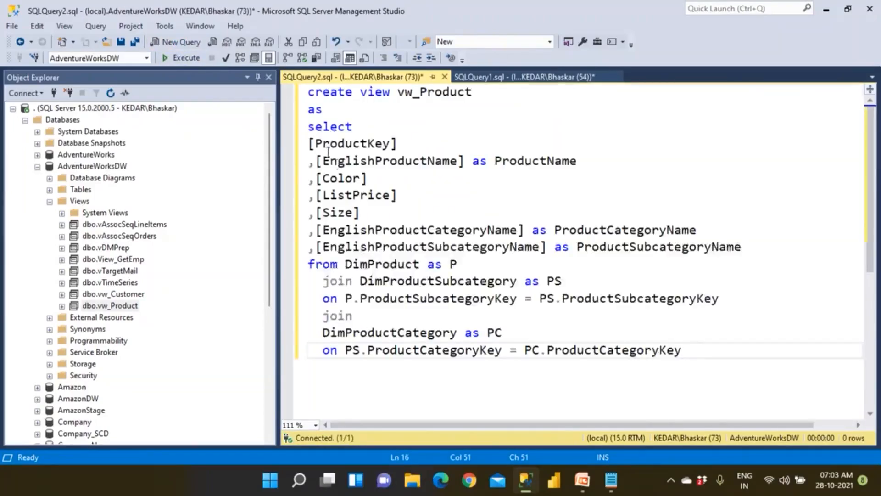
Examine the vw_Product definition: its column list, the aliases for product, category and subcategory names, and the joined tables
{"action": "left_click_drag", "start_coordinate": [309, 140], "coordinate": [375, 317]}
{"action": "left_click_drag", "start_coordinate": [553, 344], "coordinate": [748, 362]}
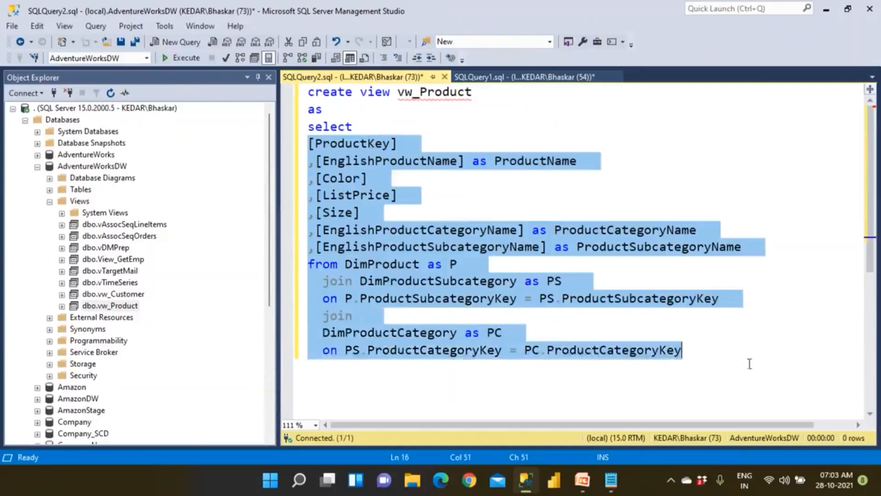
{"action": "left_click", "coordinate": [751, 363]}
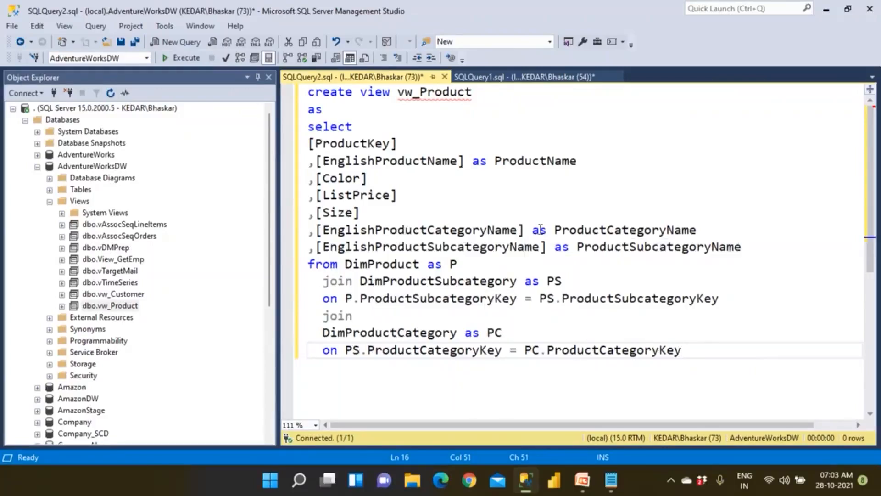
{"action": "left_click_drag", "start_coordinate": [549, 230], "coordinate": [712, 248]}
{"action": "left_click_drag", "start_coordinate": [579, 248], "coordinate": [480, 266]}
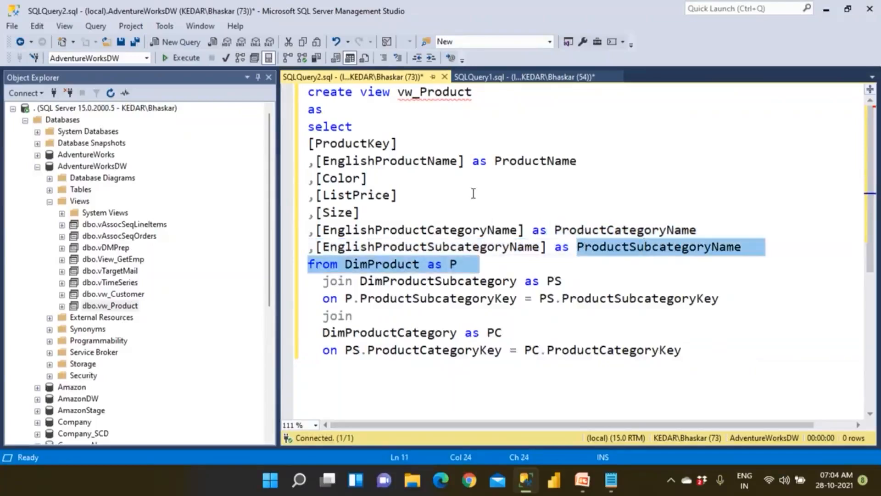
{"action": "left_click_drag", "start_coordinate": [487, 160], "coordinate": [588, 166]}
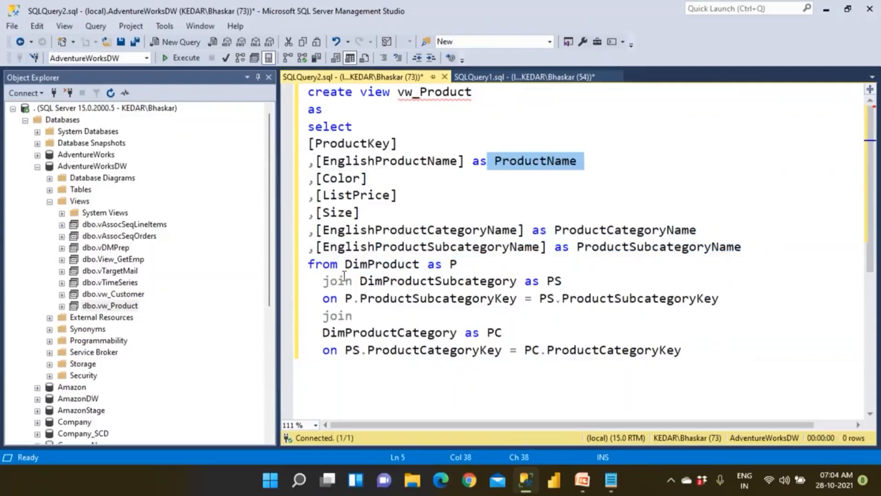
{"action": "left_click_drag", "start_coordinate": [345, 265], "coordinate": [503, 349]}
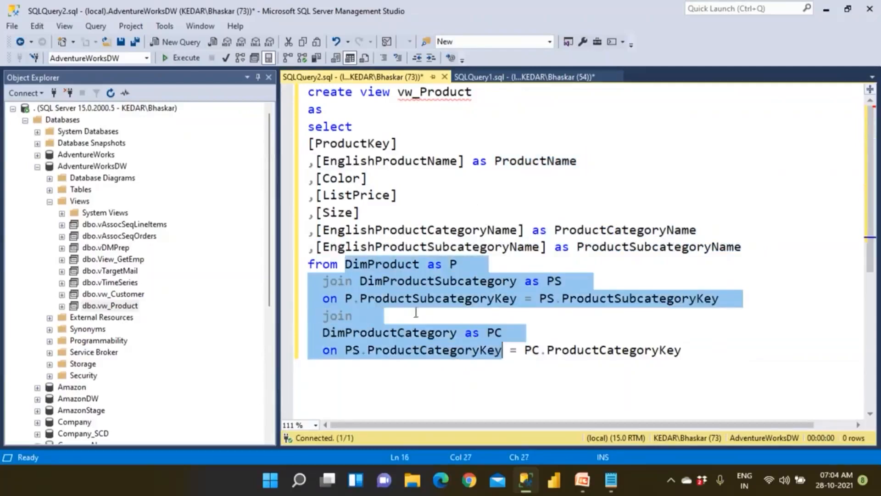
{"action": "left_click", "coordinate": [420, 284]}
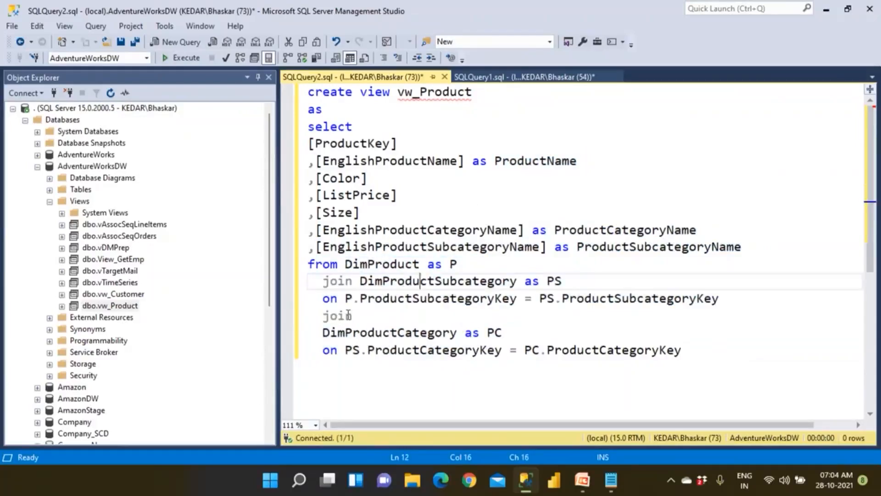
Change both joins in the view code to "inner join" and replace "create" with "alter" in its first line
{"action": "left_click", "coordinate": [323, 282]}
{"action": "type", "text": "inner"}
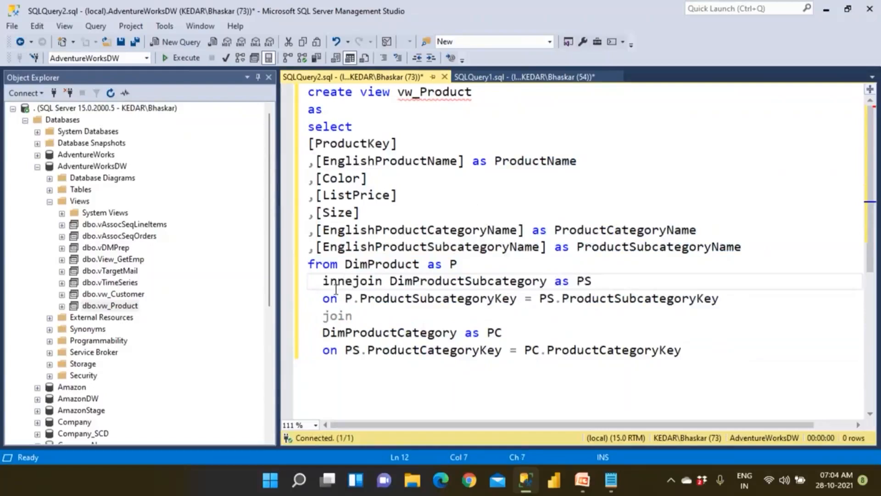
{"action": "left_click", "coordinate": [325, 316]}
{"action": "type", "text": "inner"}
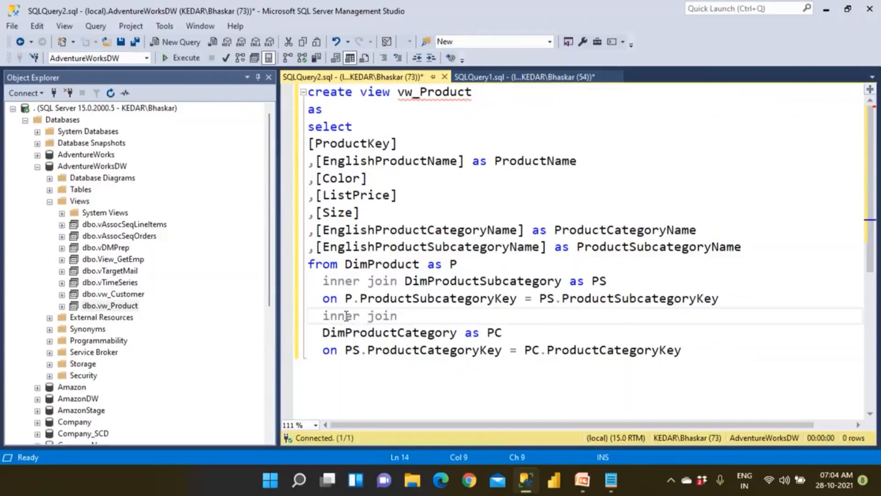
{"action": "double_click", "coordinate": [329, 94]}
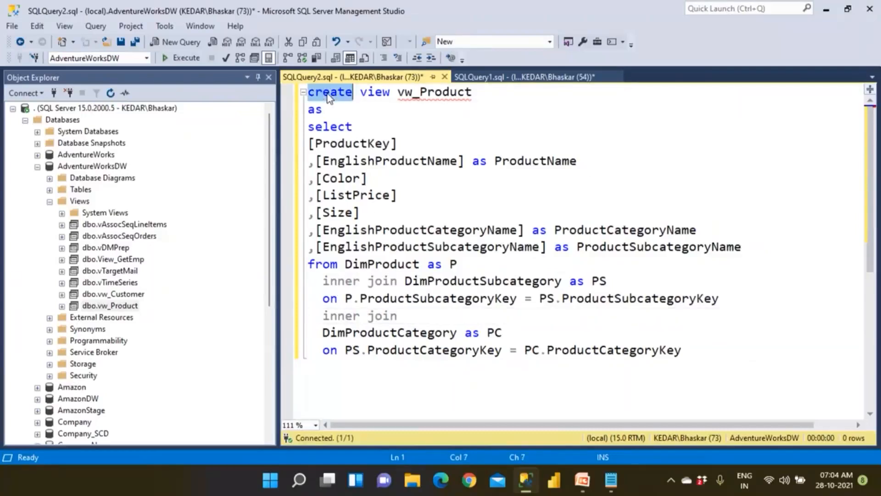
{"action": "type", "text": "alter"}
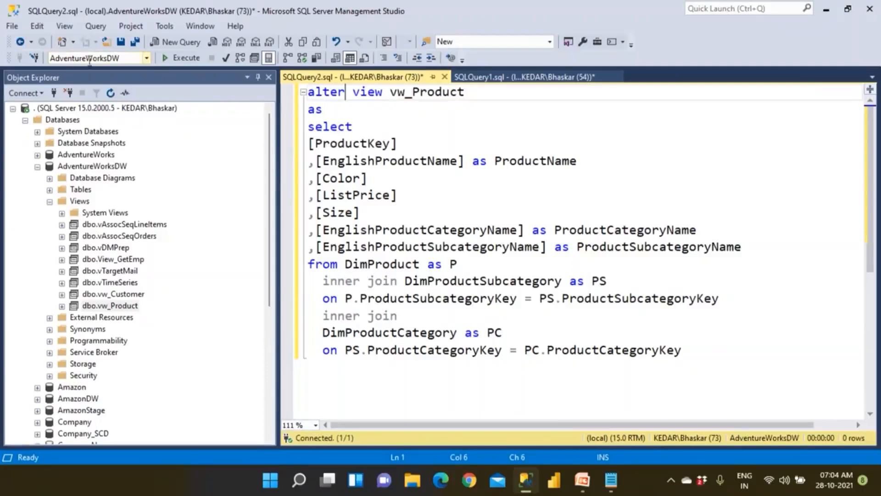
Copy the "use AdventureWorksDW" and "go" lines from SQLQuery1.sql to the start of the alter view script, followed by a blank line
{"action": "left_click", "coordinate": [489, 77]}
{"action": "left_click", "coordinate": [442, 94]}
{"action": "scroll", "coordinate": [442, 97], "scroll_direction": "up", "scroll_amount": 2}
{"action": "left_click_drag", "start_coordinate": [325, 110], "coordinate": [278, 87]}
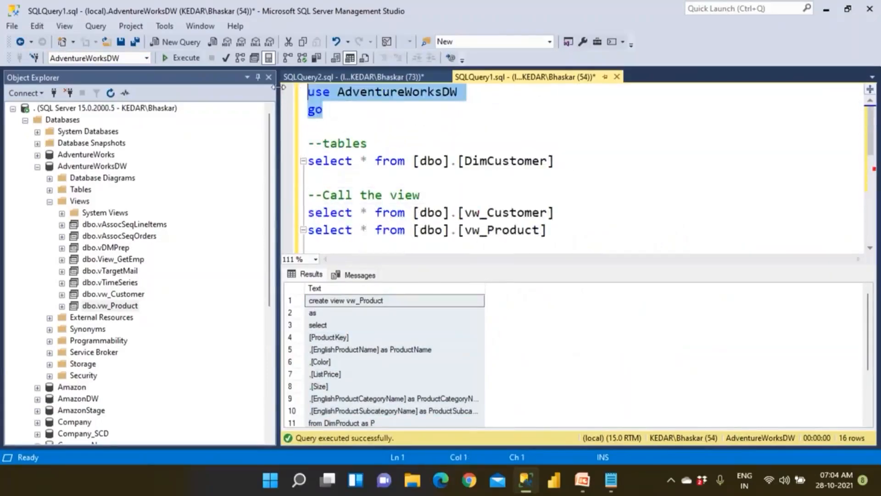
{"action": "left_click", "coordinate": [328, 77]}
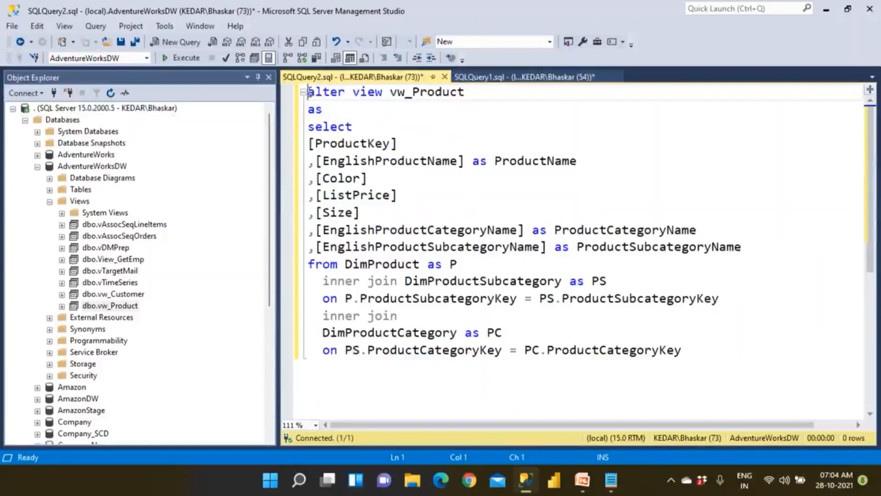
{"action": "key", "text": "Return"}
{"action": "key", "text": "Return"}
{"action": "key", "text": "ctrl+v"}
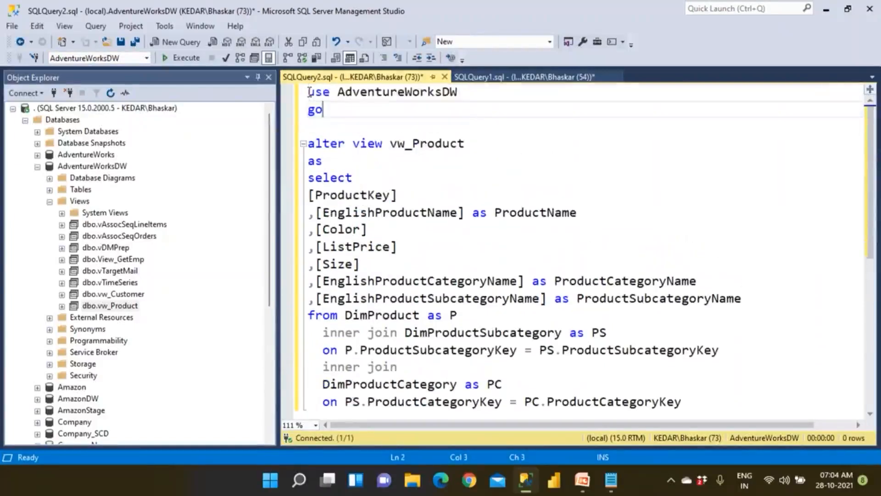
Review the alter view vw_Product script and run it in full
{"action": "scroll", "coordinate": [426, 173], "scroll_direction": "down", "scroll_amount": 1}
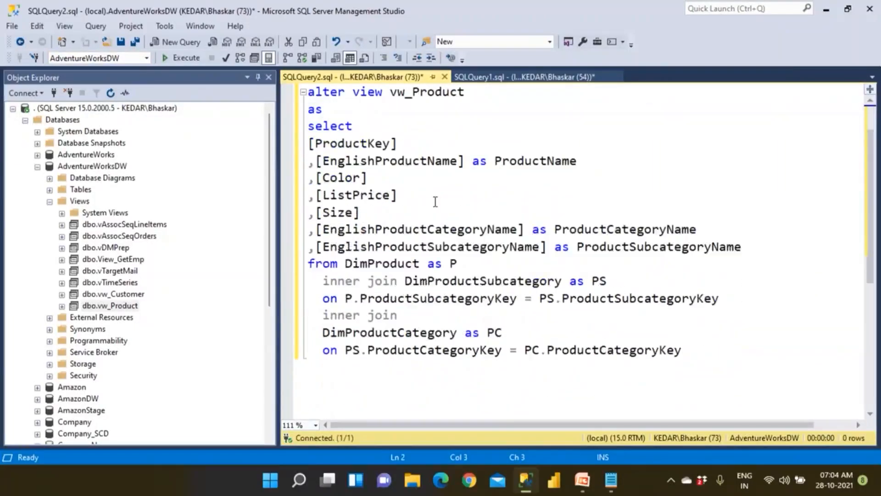
{"action": "scroll", "coordinate": [435, 202], "scroll_direction": "up", "scroll_amount": 1}
{"action": "left_click", "coordinate": [338, 146]}
{"action": "double_click", "coordinate": [338, 146]}
{"action": "left_click", "coordinate": [368, 178]}
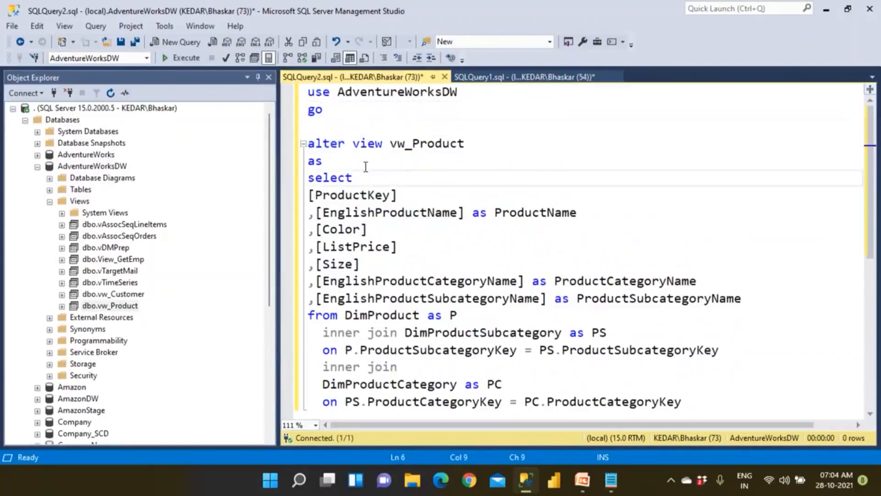
{"action": "scroll", "coordinate": [366, 168], "scroll_direction": "down", "scroll_amount": 1}
{"action": "scroll", "coordinate": [366, 166], "scroll_direction": "up", "scroll_amount": 1}
{"action": "left_click", "coordinate": [186, 58]}
Close SQLQuery2.sql without saving it and hide the results pane of SQLQuery1.sql
{"action": "left_click", "coordinate": [444, 77]}
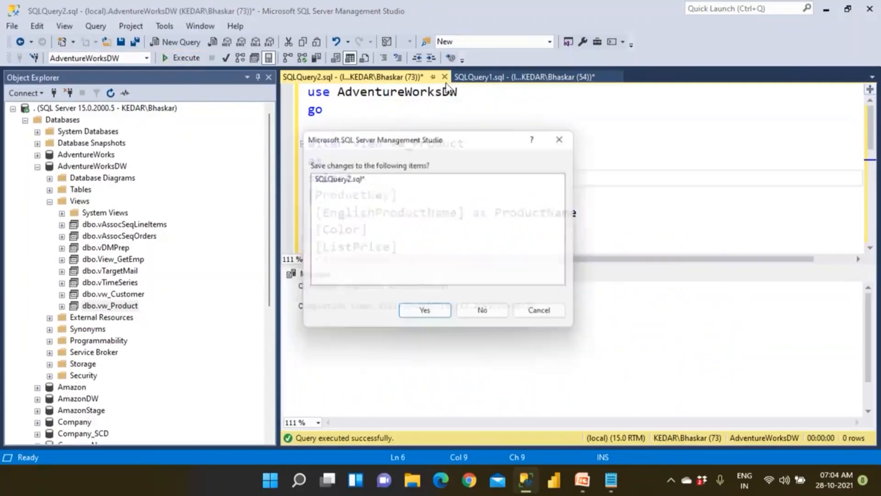
{"action": "left_click", "coordinate": [488, 316]}
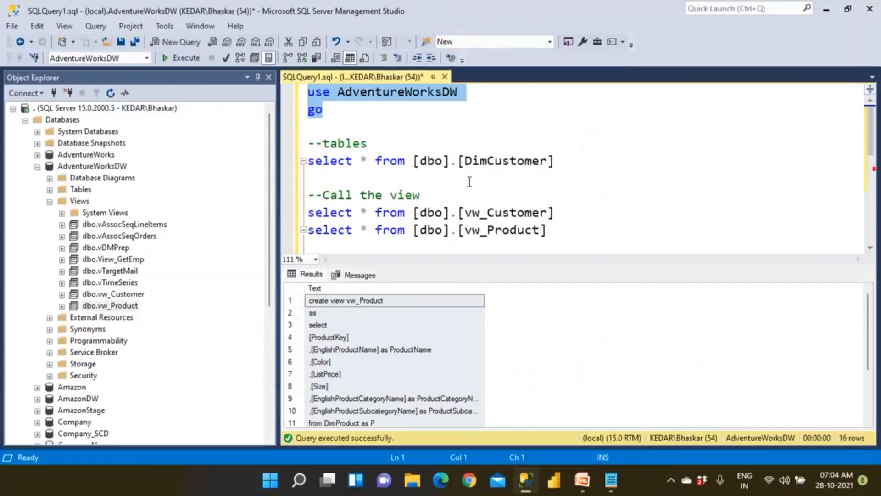
{"action": "key", "text": "ctrl+r"}
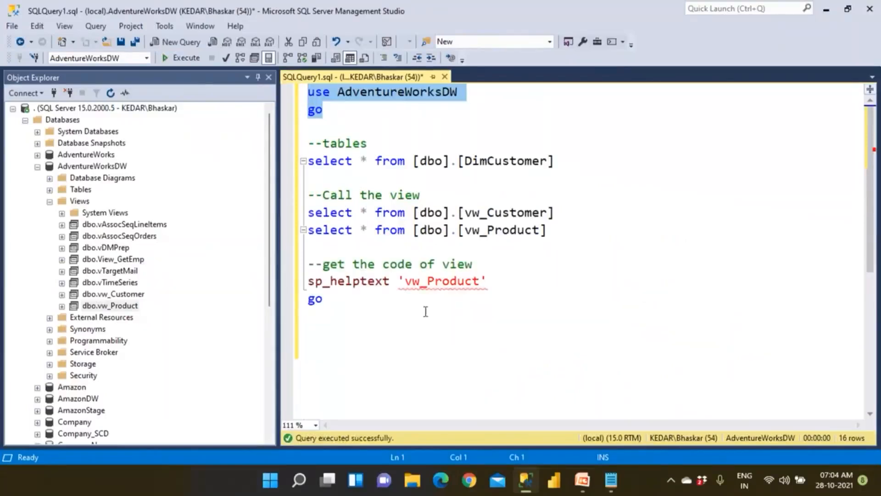
Replace the view name in the sp_helptext statement with vw_Customer, copied from the query above
{"action": "left_click_drag", "start_coordinate": [404, 281], "coordinate": [478, 286]}
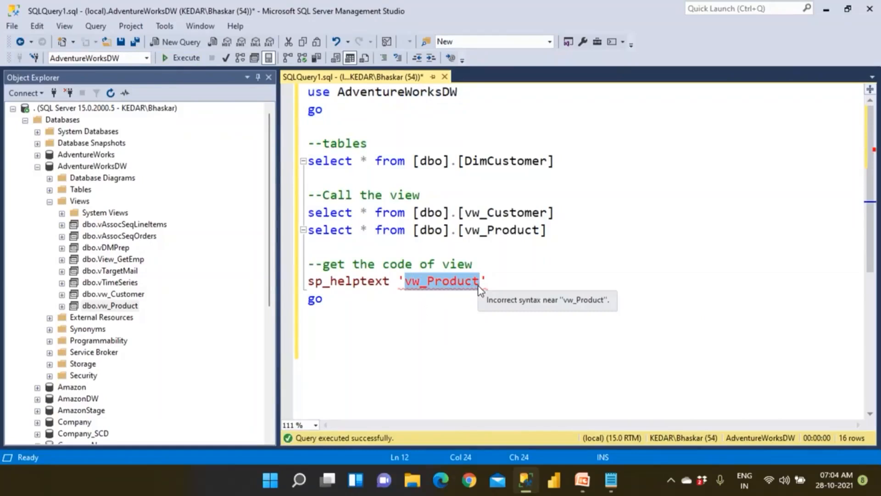
{"action": "left_click", "coordinate": [485, 234]}
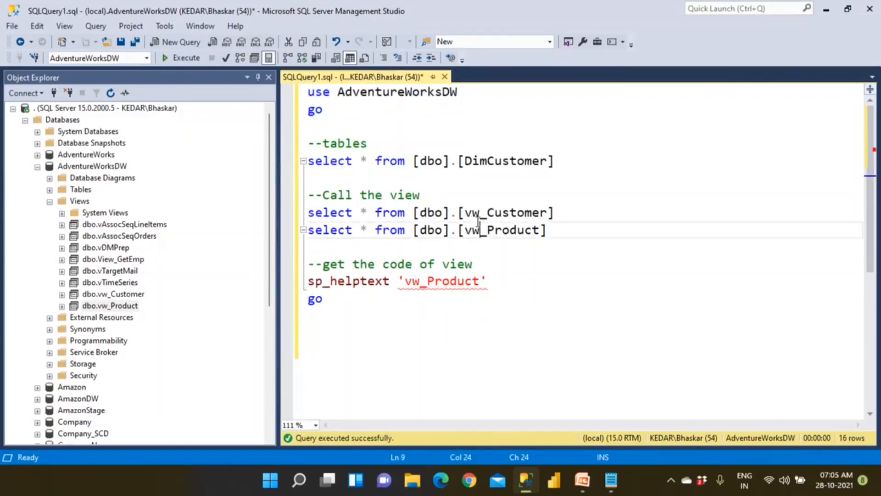
{"action": "left_click_drag", "start_coordinate": [465, 213], "coordinate": [549, 213]}
{"action": "key", "text": "ctrl+c"}
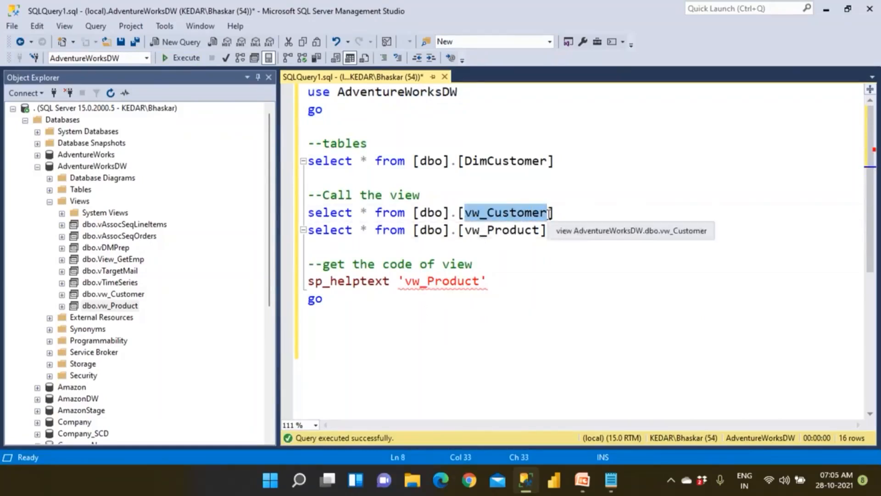
{"action": "left_click_drag", "start_coordinate": [407, 281], "coordinate": [480, 281]}
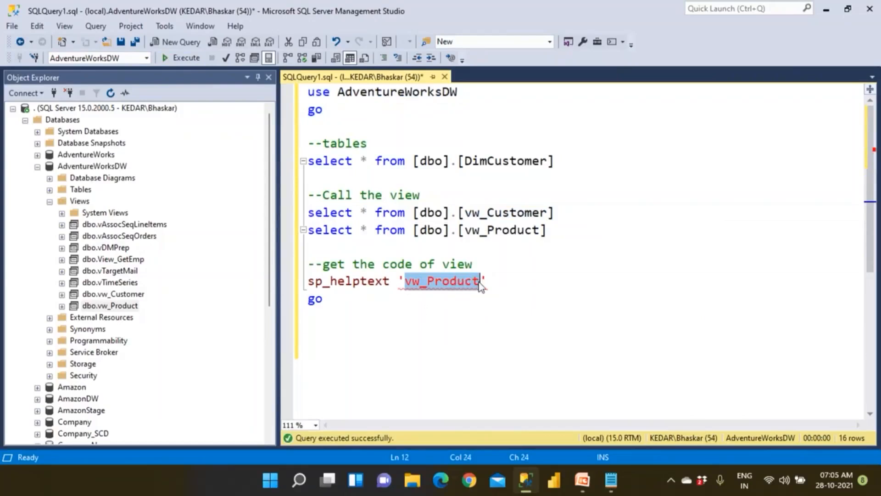
{"action": "key", "text": "Delete"}
{"action": "key", "text": "ctrl+v"}
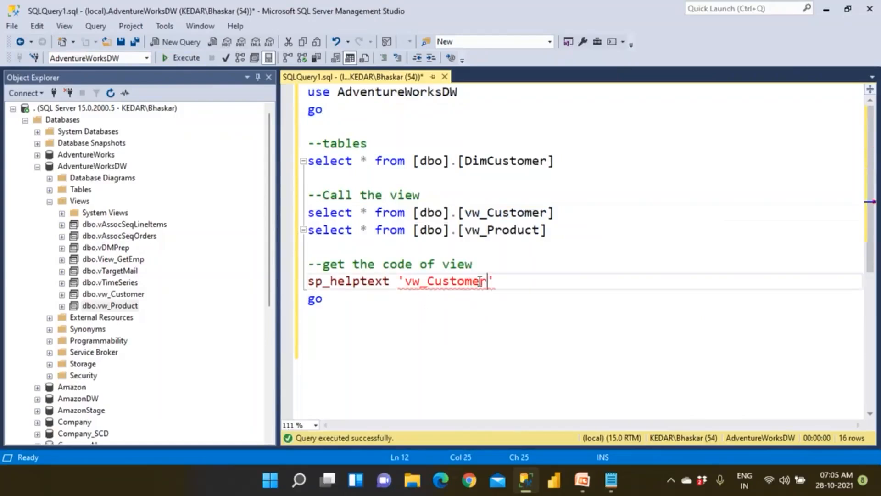
Run the sp_helptext statement for vw_Customer and copy the returned view code into a new query
{"action": "left_click_drag", "start_coordinate": [346, 306], "coordinate": [299, 283]}
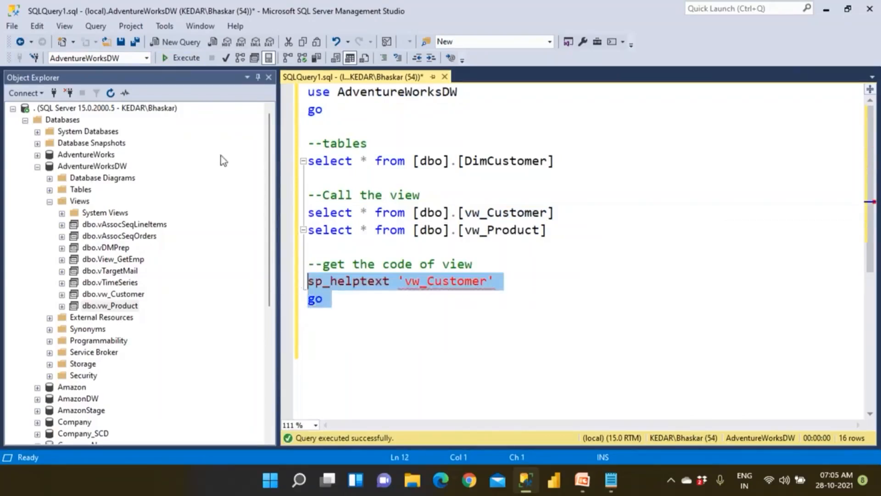
{"action": "left_click", "coordinate": [174, 63]}
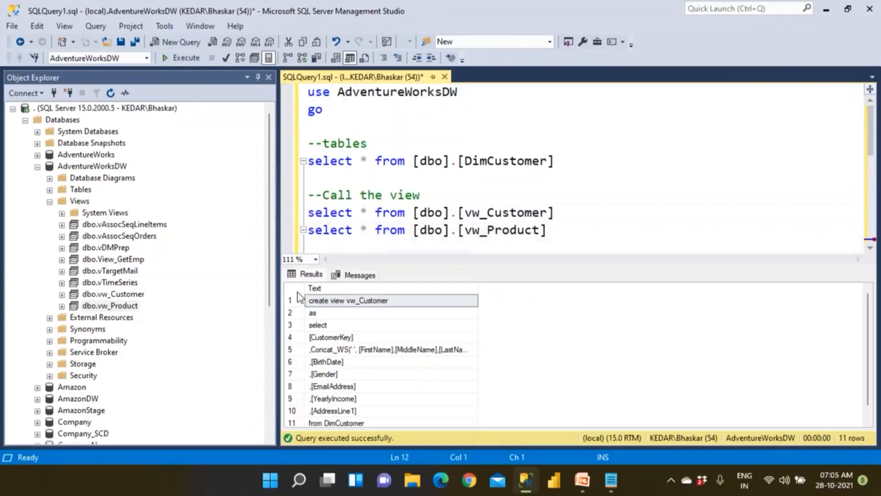
{"action": "left_click", "coordinate": [298, 293]}
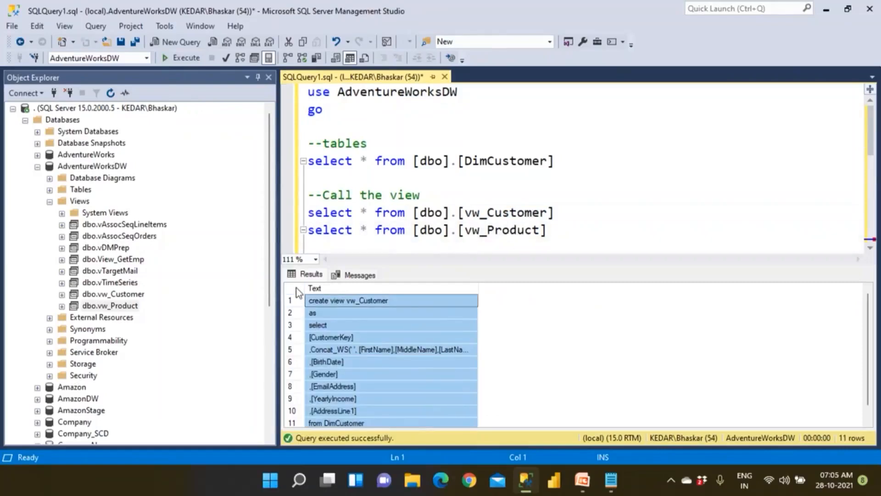
{"action": "right_click", "coordinate": [298, 293]}
{"action": "left_click", "coordinate": [314, 297]}
{"action": "left_click", "coordinate": [182, 41]}
{"action": "key", "text": "ctrl+v"}
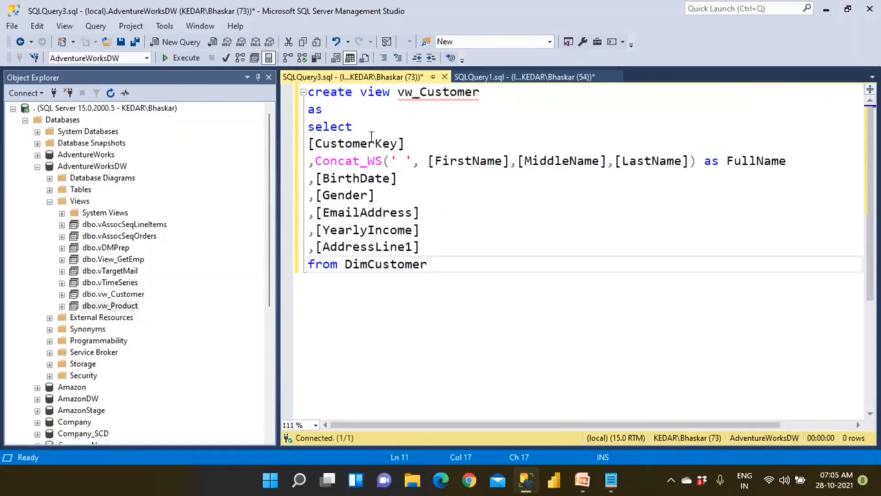
Review the Concat_WS expression that builds FullName and run only the select statement of the vw_Customer script
{"action": "left_click_drag", "start_coordinate": [315, 161], "coordinate": [385, 163]}
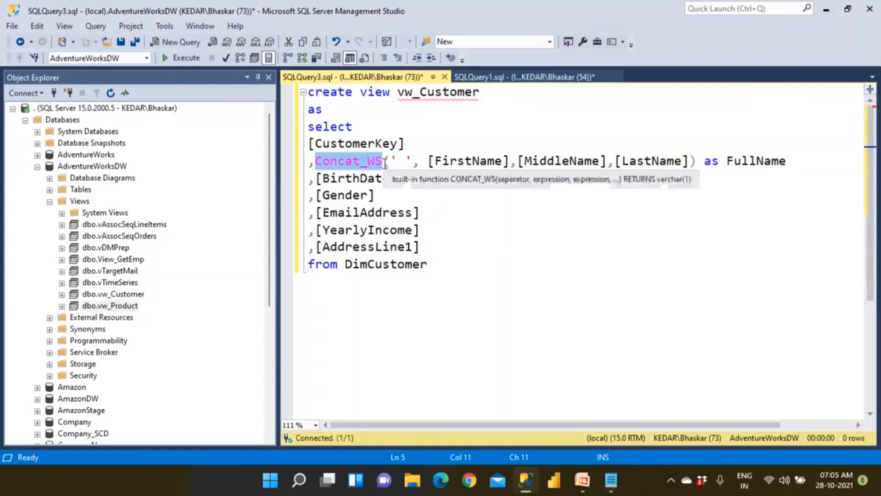
{"action": "left_click_drag", "start_coordinate": [429, 160], "coordinate": [661, 170]}
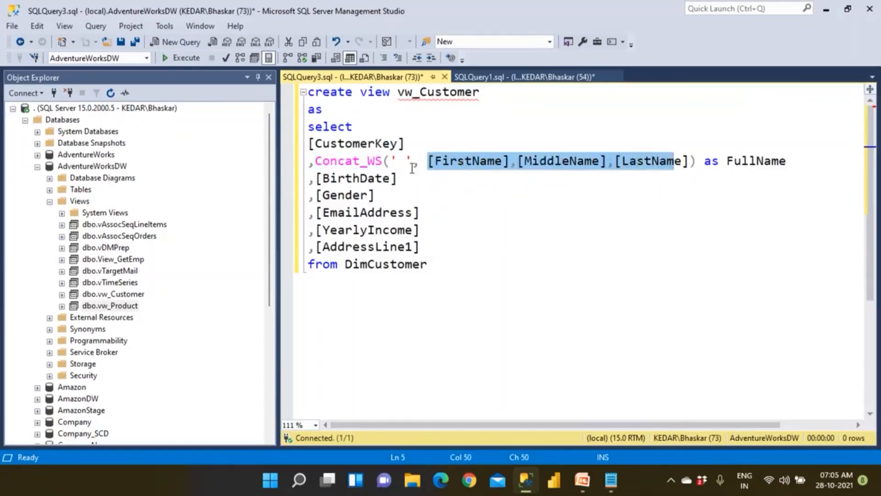
{"action": "double_click", "coordinate": [398, 160]}
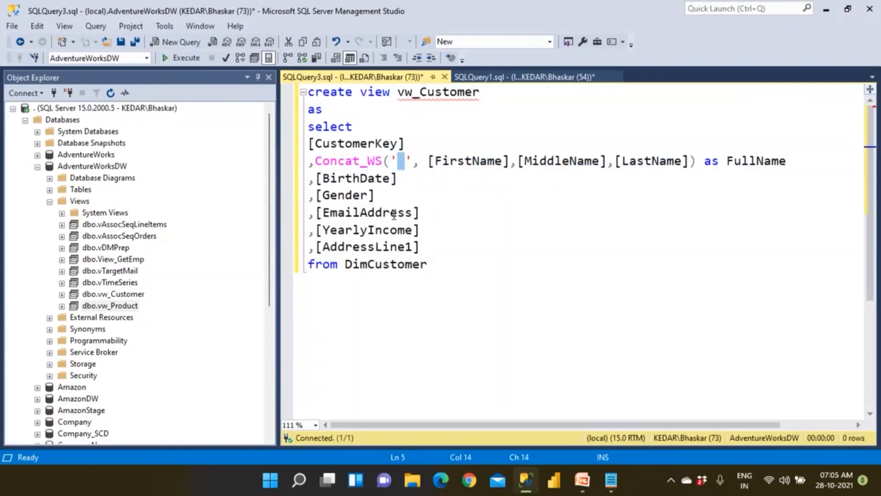
{"action": "left_click_drag", "start_coordinate": [449, 264], "coordinate": [307, 128]}
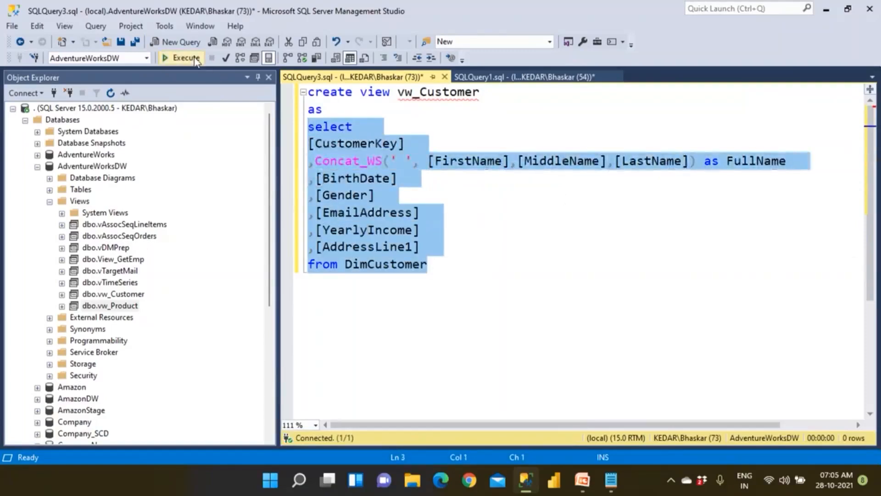
{"action": "left_click", "coordinate": [179, 58]}
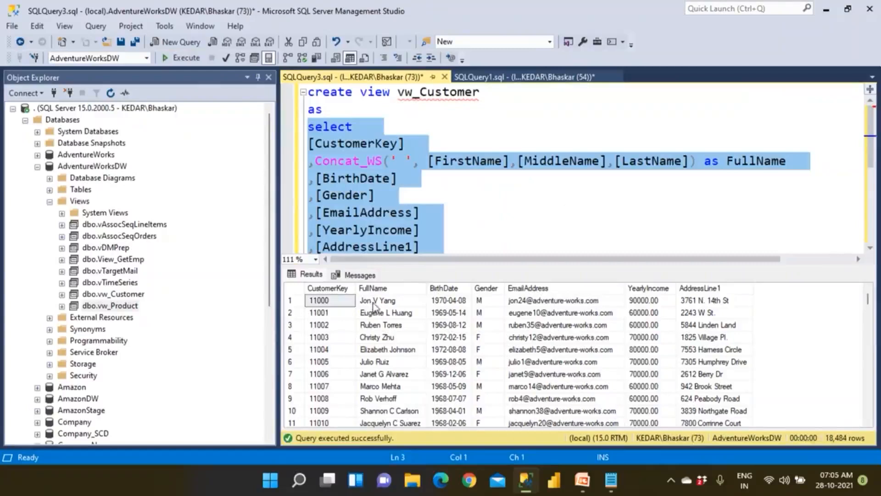
Replace the space separator in Concat_WS with a comma and rerun the complete select statement through "from DimCustomer"
{"action": "left_click", "coordinate": [433, 212]}
{"action": "left_click", "coordinate": [406, 160]}
{"action": "key", "text": "BackSpace"}
{"action": "type", "text": ","}
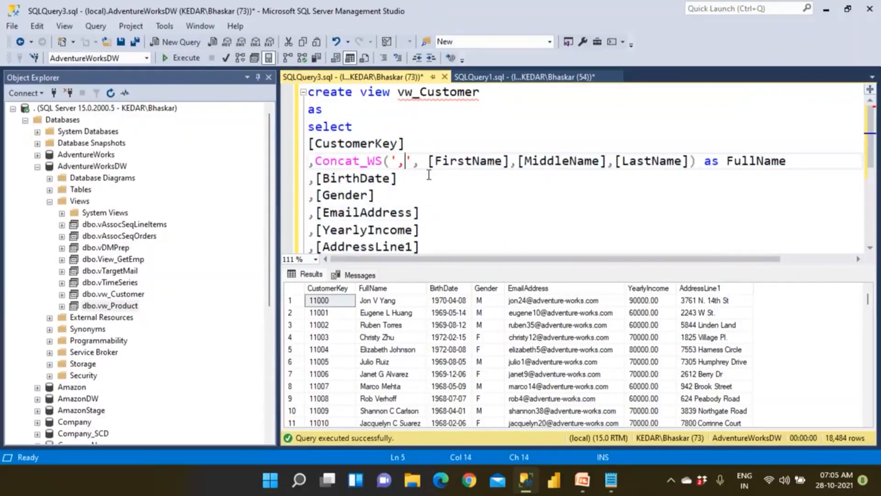
{"action": "left_click_drag", "start_coordinate": [308, 127], "coordinate": [432, 248]}
{"action": "left_click", "coordinate": [192, 60]}
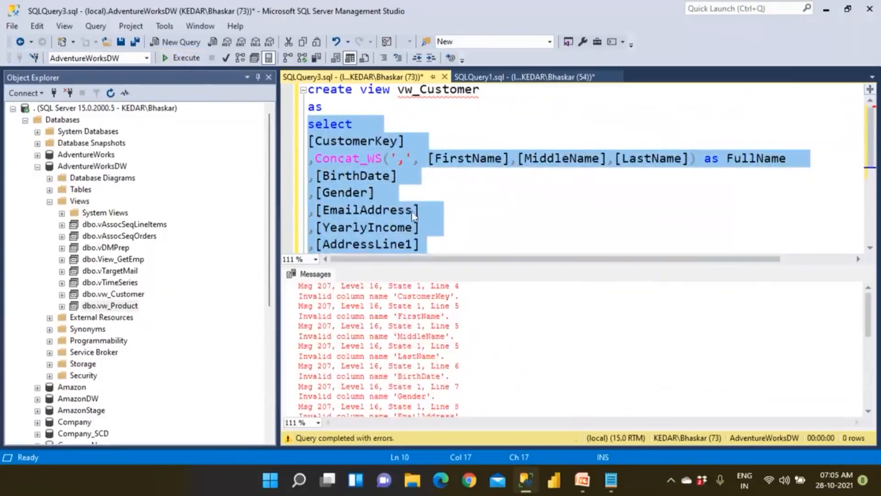
{"action": "scroll", "coordinate": [458, 186], "scroll_direction": "down", "scroll_amount": 1}
{"action": "left_click", "coordinate": [429, 210], "text": "shift"}
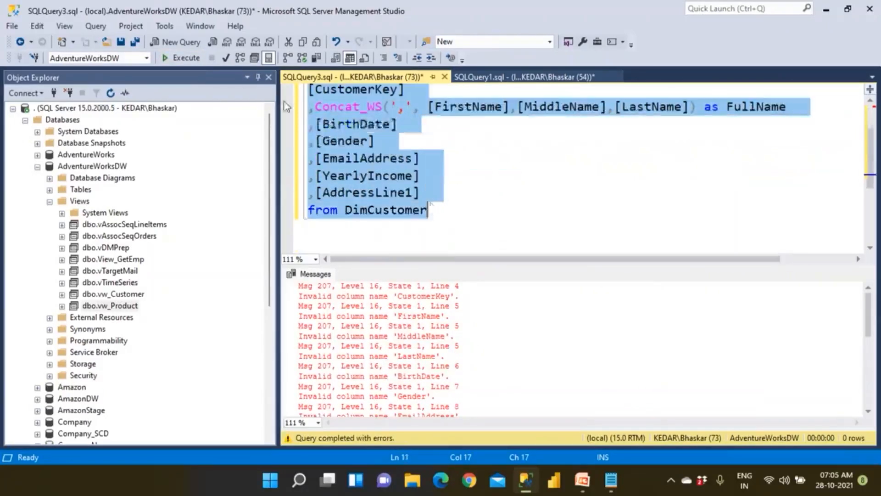
{"action": "left_click", "coordinate": [184, 58]}
{"action": "scroll", "coordinate": [376, 208], "scroll_direction": "up", "scroll_amount": 1}
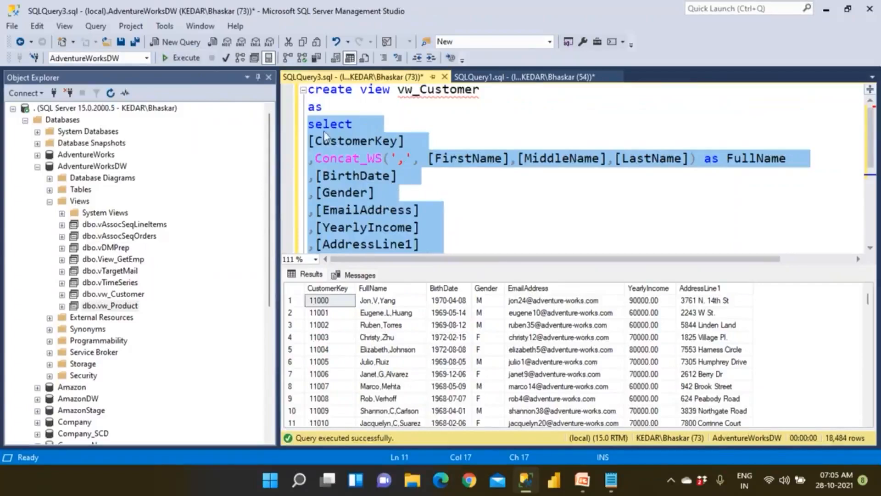
Change "create" to "alter" in the vw_Customer script, check the comma-separated FullName, and close SQLQuery3.sql without saving it
{"action": "double_click", "coordinate": [321, 92]}
{"action": "type", "text": "alter"}
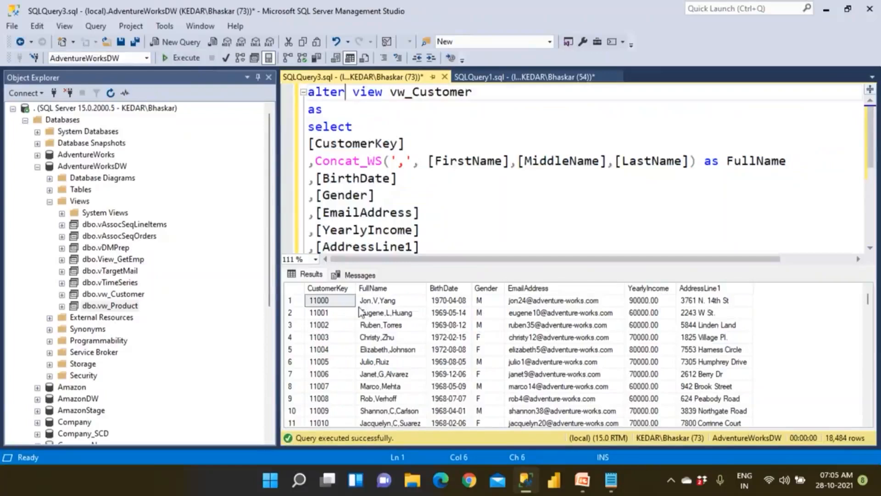
{"action": "left_click", "coordinate": [380, 301]}
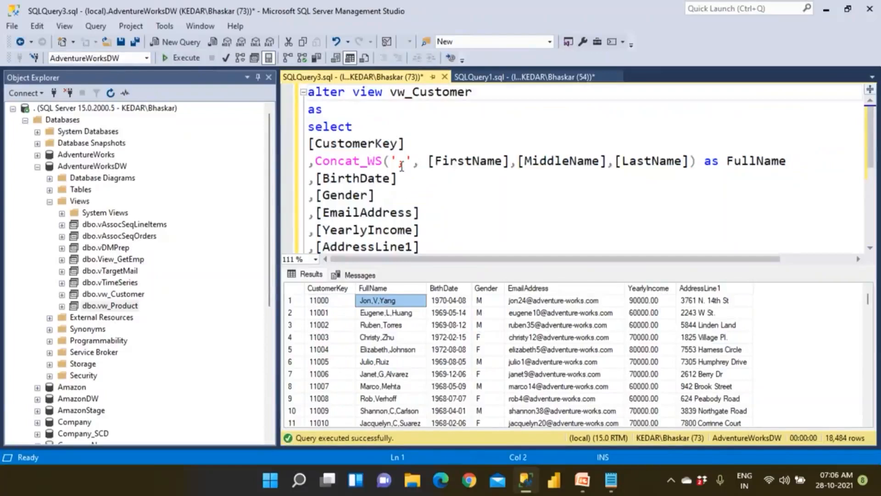
{"action": "left_click_drag", "start_coordinate": [399, 162], "coordinate": [405, 167]}
{"action": "left_click", "coordinate": [444, 77]}
{"action": "left_click", "coordinate": [484, 317]}
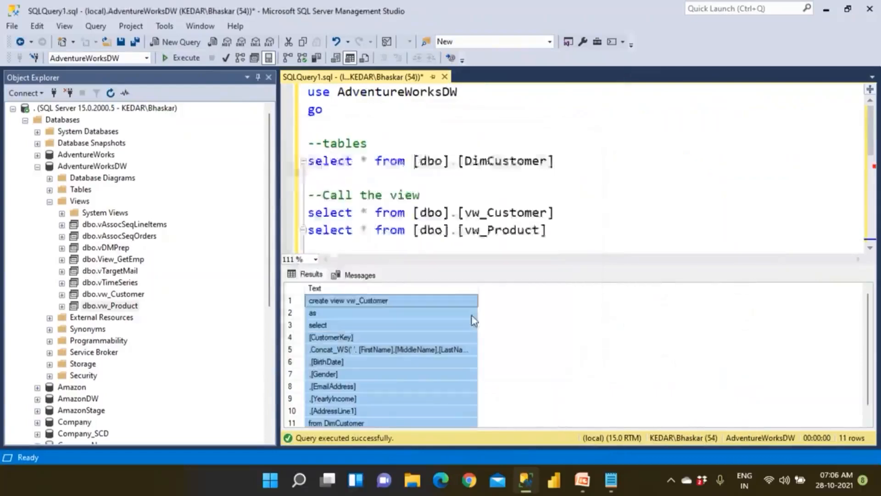
Examine the Views folder of AdventureWorksDW alongside the table query and the vw_Customer and vw_Product queries
{"action": "left_click", "coordinate": [49, 201]}
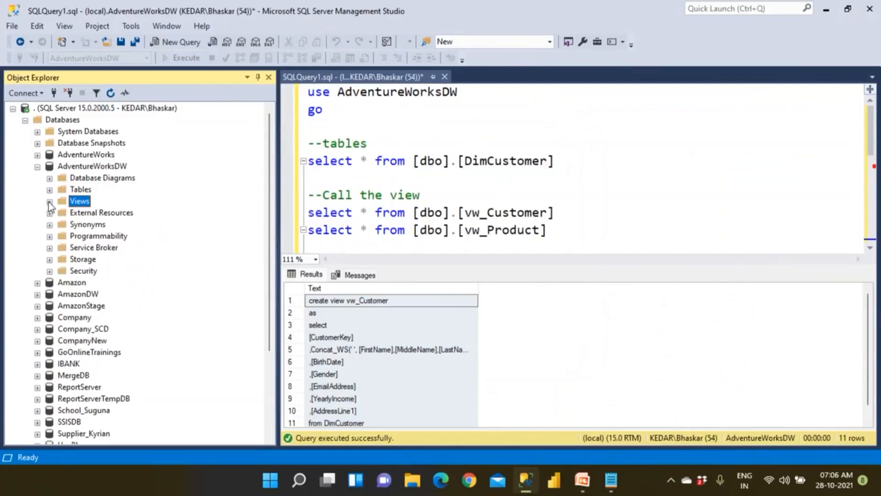
{"action": "left_click_drag", "start_coordinate": [547, 230], "coordinate": [293, 214]}
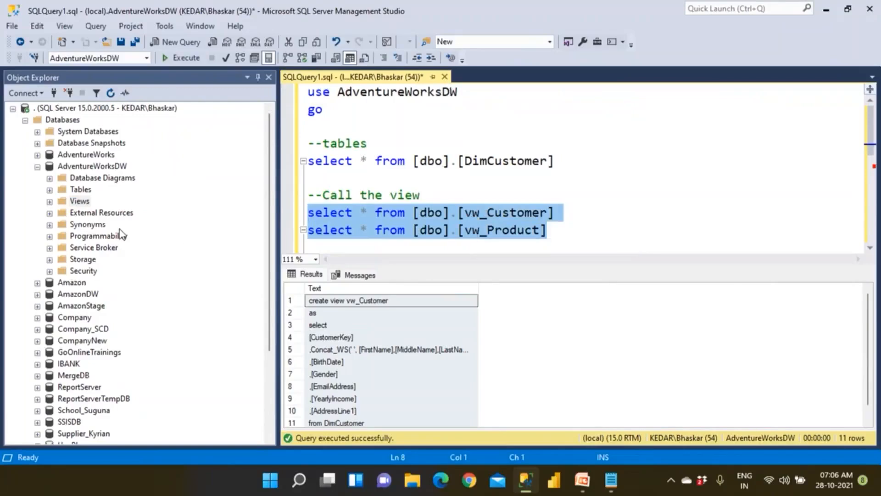
{"action": "double_click", "coordinate": [56, 202]}
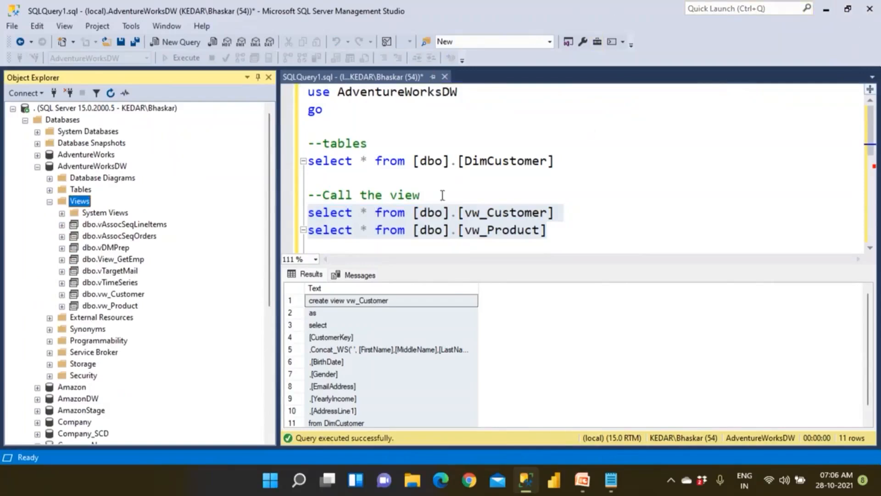
{"action": "left_click", "coordinate": [309, 161]}
{"action": "left_click", "coordinate": [303, 160]}
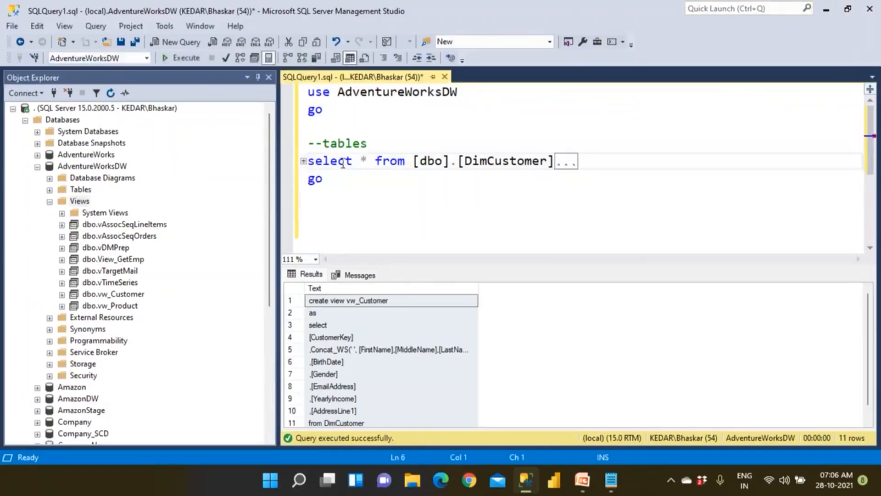
{"action": "left_click", "coordinate": [303, 161]}
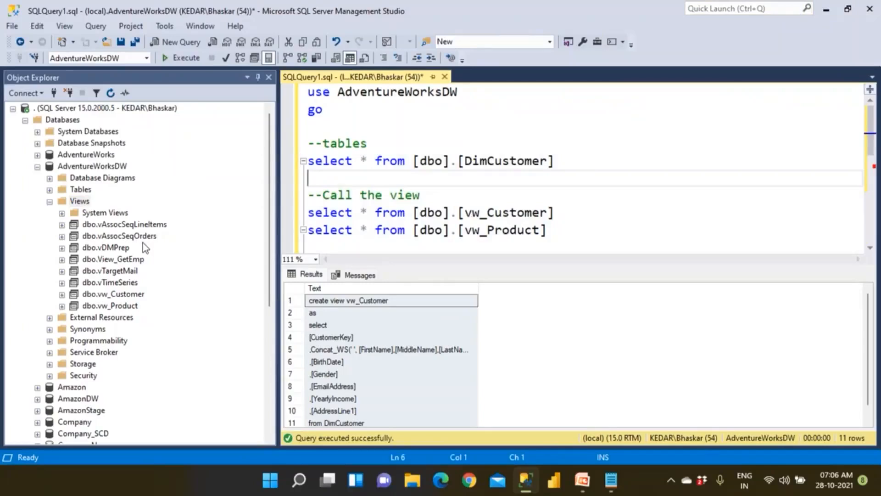
{"action": "left_click", "coordinate": [84, 201]}
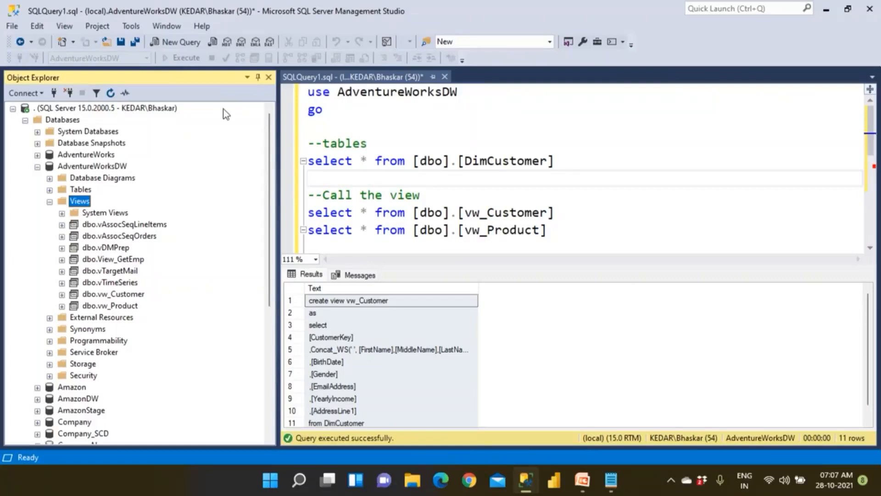
{"action": "left_click", "coordinate": [527, 235]}
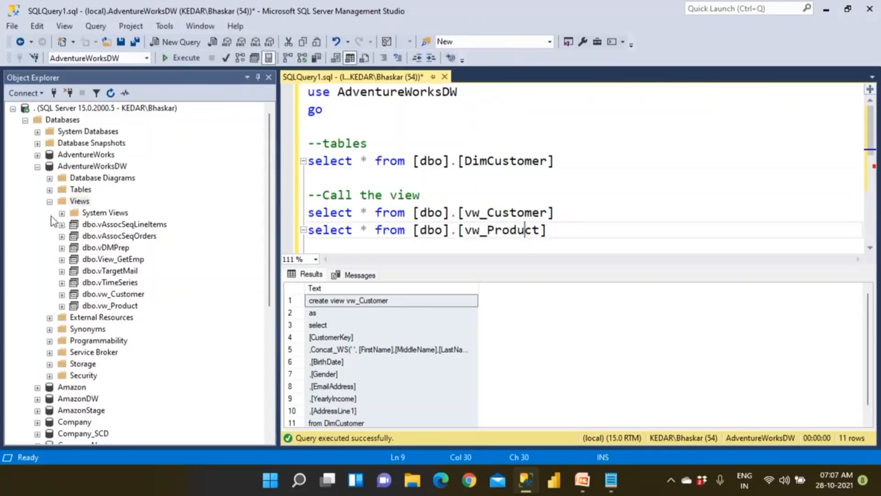
{"action": "left_click", "coordinate": [50, 201]}
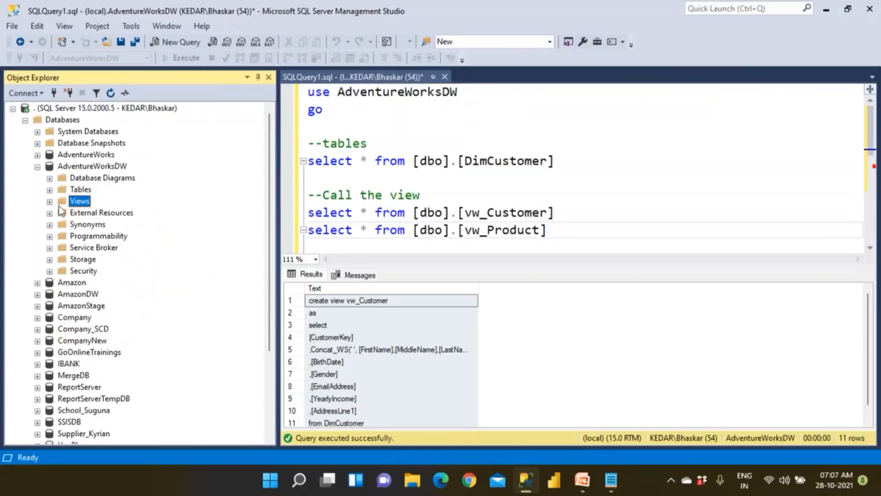
{"action": "left_click", "coordinate": [397, 212]}
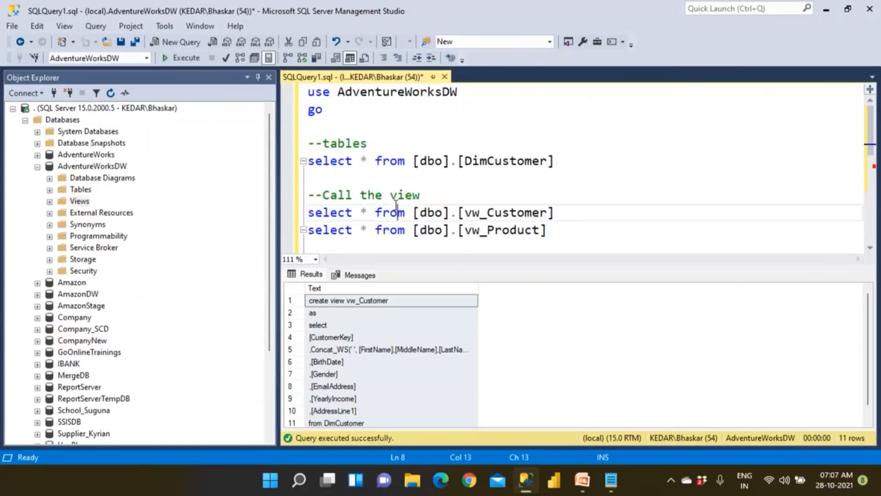
Expand the Tables folder of AdventureWorksDW and look through its dimension and fact tables
{"action": "double_click", "coordinate": [82, 191]}
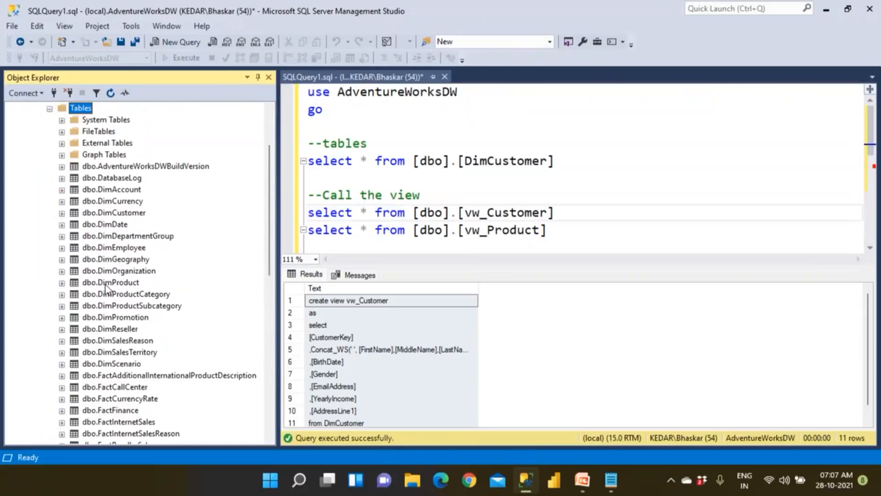
{"action": "scroll", "coordinate": [106, 285], "scroll_direction": "up", "scroll_amount": 2}
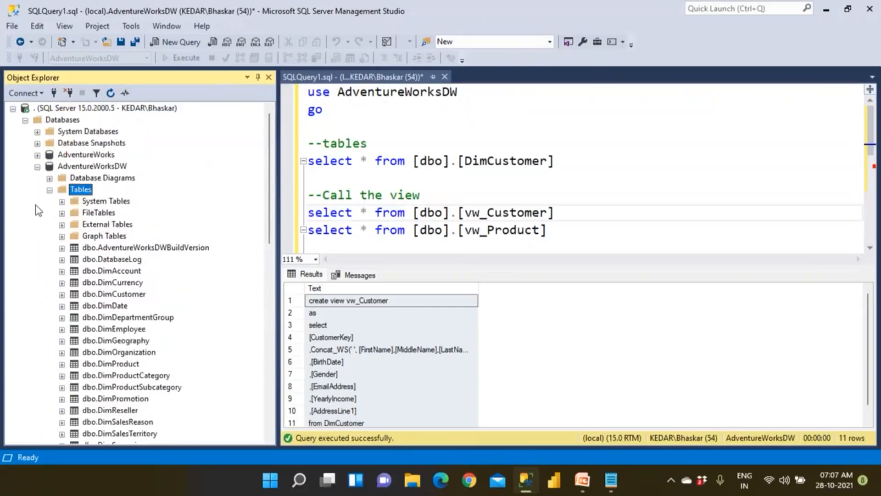
{"action": "scroll", "coordinate": [133, 348], "scroll_direction": "down", "scroll_amount": 2}
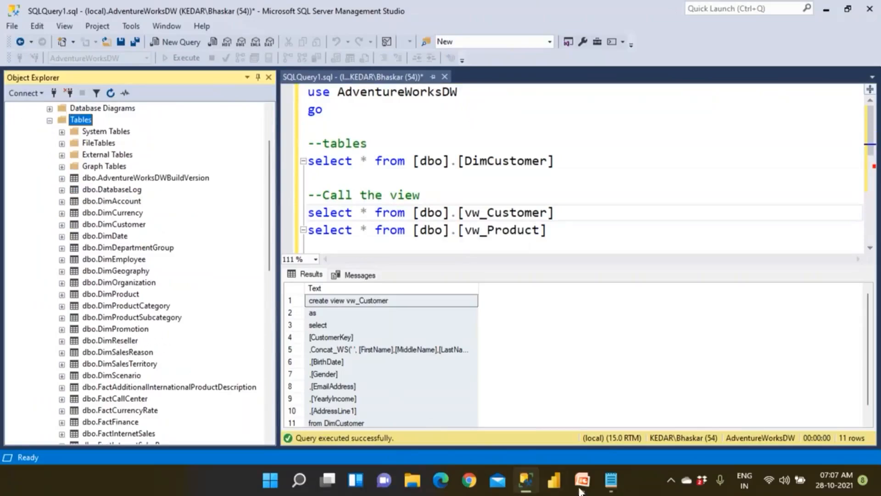
Switch to the Notepad notes and add indented lines DimCustomer and DimProduct under Dim, followed by a blank line
{"action": "left_click", "coordinate": [611, 480]}
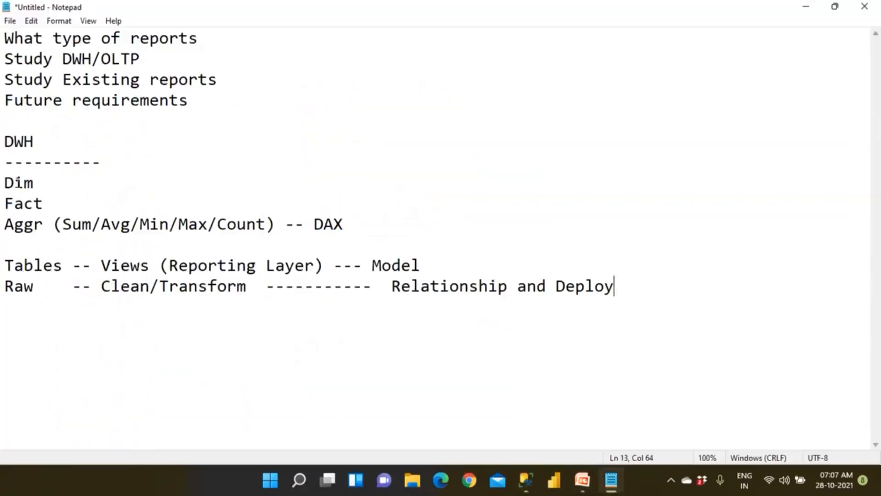
{"action": "double_click", "coordinate": [16, 184]}
{"action": "left_click", "coordinate": [59, 183]}
{"action": "key", "text": "Return"}
{"action": "type", "text": "DimCus"}
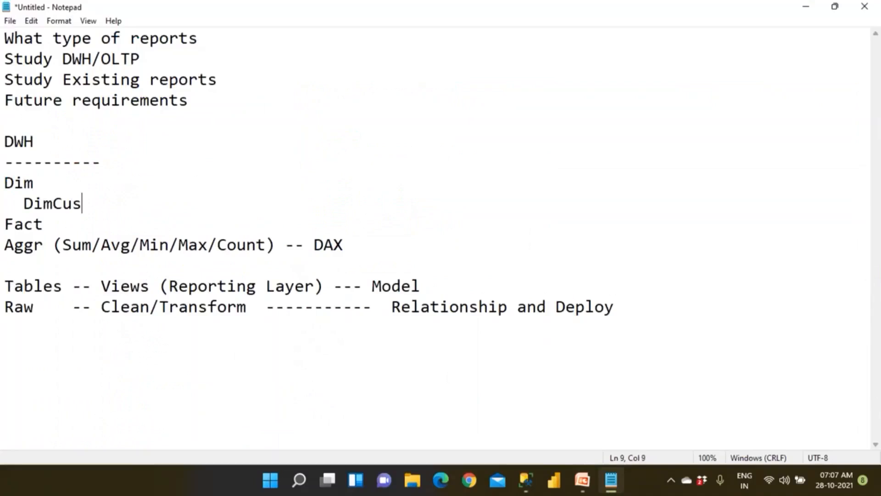
{"action": "type", "text": "tomer"}
{"action": "key", "text": "Return"}
{"action": "type", "text": "Dim"}
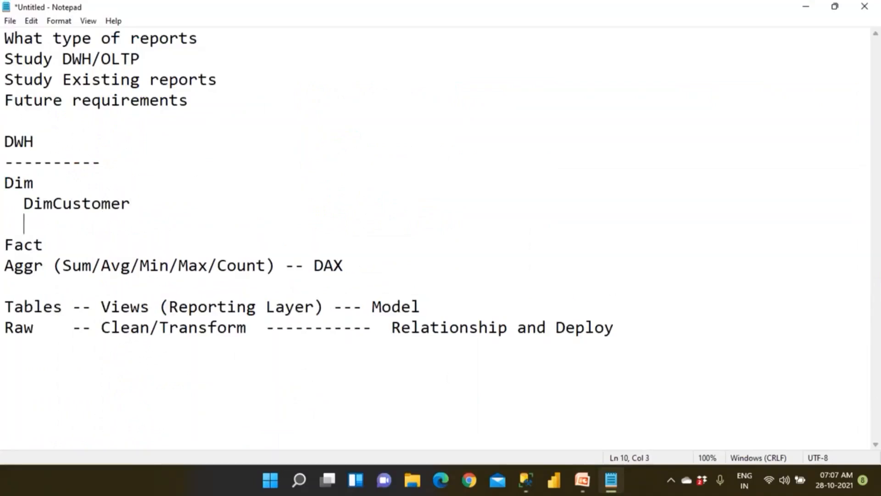
{"action": "type", "text": "Product"}
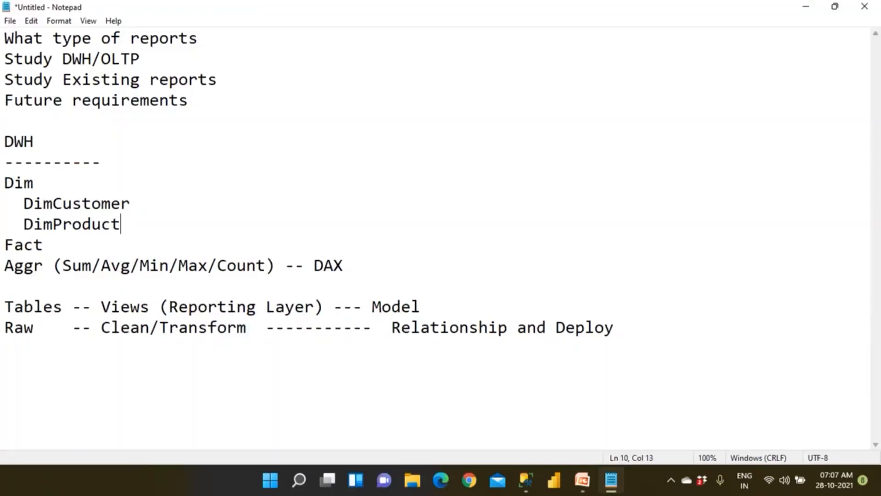
{"action": "key", "text": "Return"}
Add the indented line FactInternetSales under Fact in the notes, leaving blank lines before the Aggr line
{"action": "left_click", "coordinate": [65, 260]}
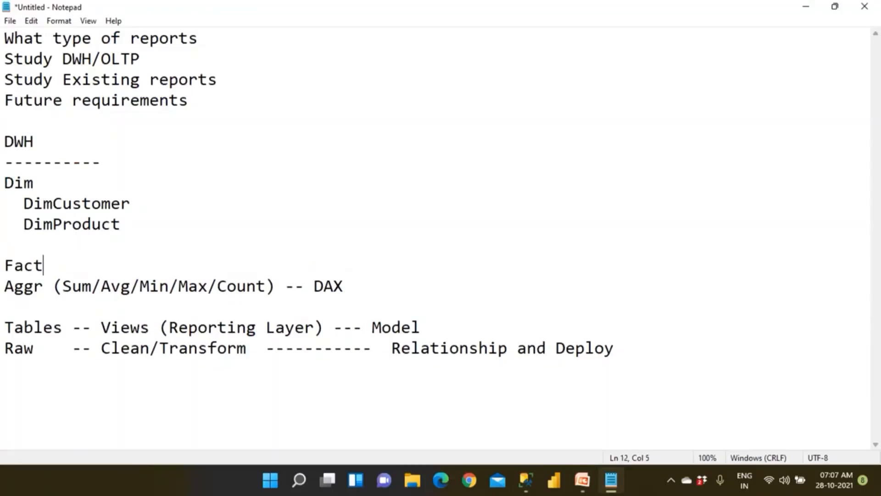
{"action": "key", "text": "Return"}
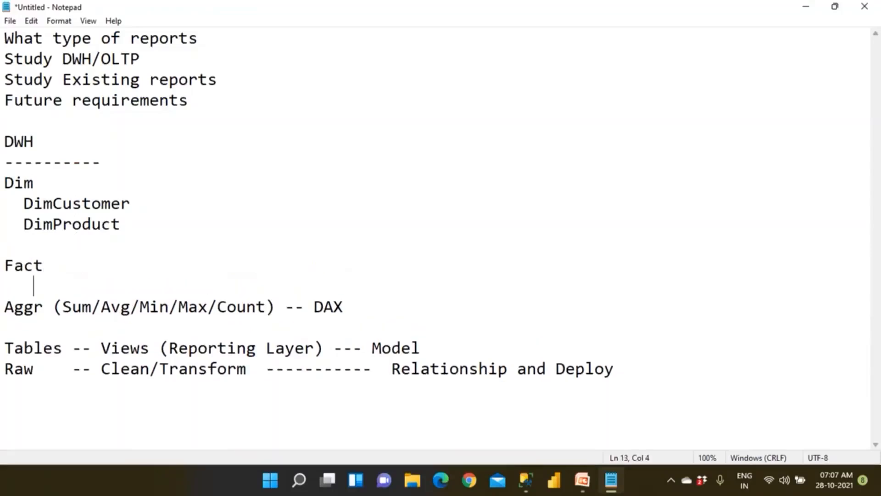
{"action": "key", "text": "Return"}
{"action": "key", "text": "Return"}
{"action": "key", "text": "Up"}
{"action": "key", "text": "Up"}
{"action": "key", "text": "End"}
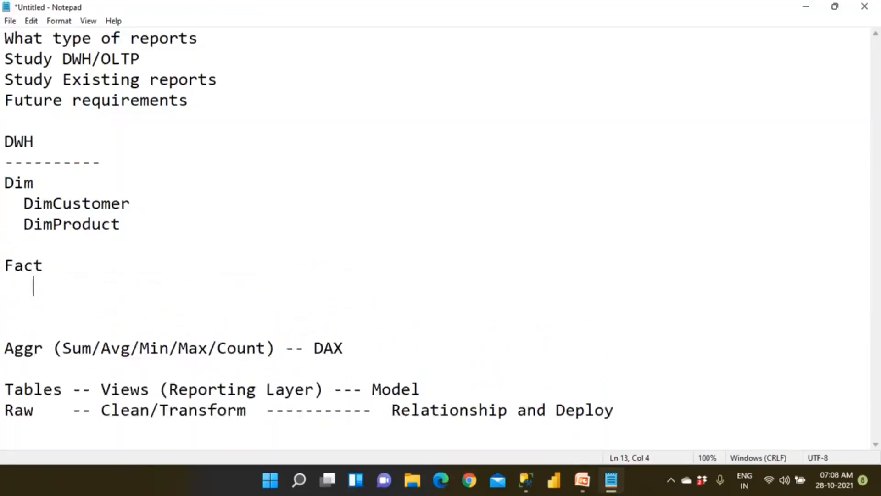
{"action": "type", "text": "FactIntern"}
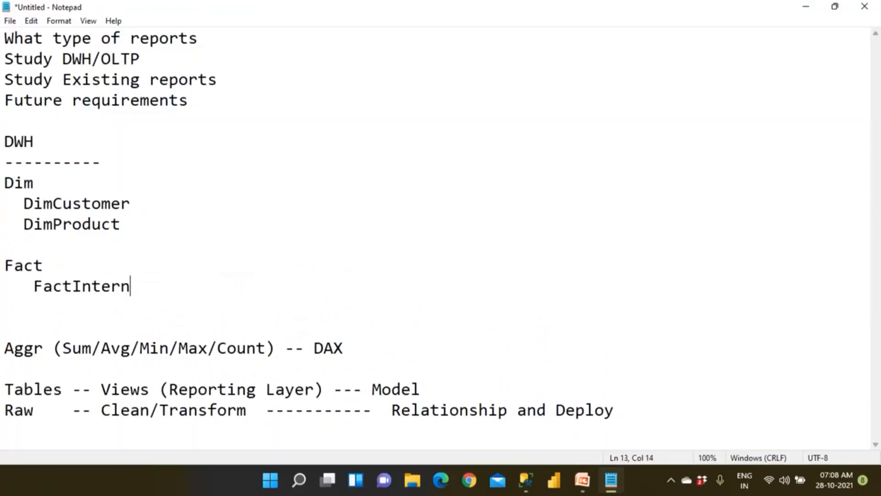
{"action": "type", "text": "etSales"}
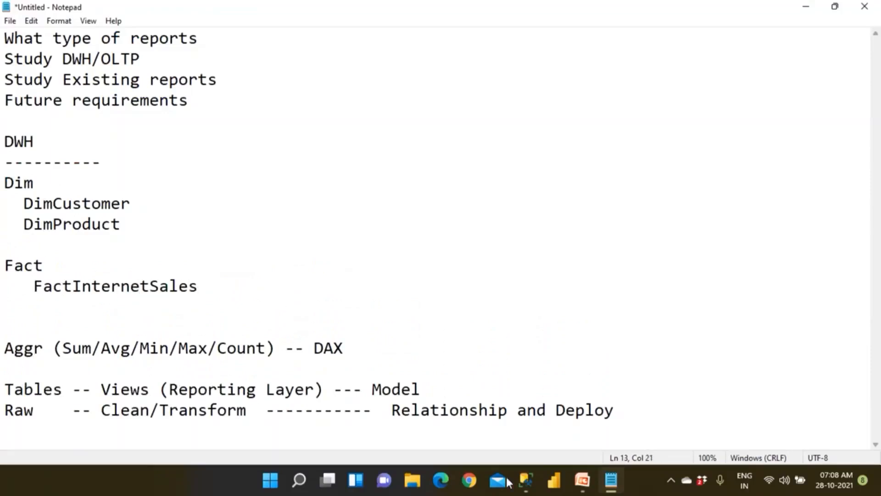
Switch to SQL Server Management Studio to check FactInternetSales and DimGeography, and add DimGeography below DimProduct in the Notepad notes
{"action": "left_click", "coordinate": [526, 480]}
{"action": "scroll", "coordinate": [133, 335], "scroll_direction": "down", "scroll_amount": 4}
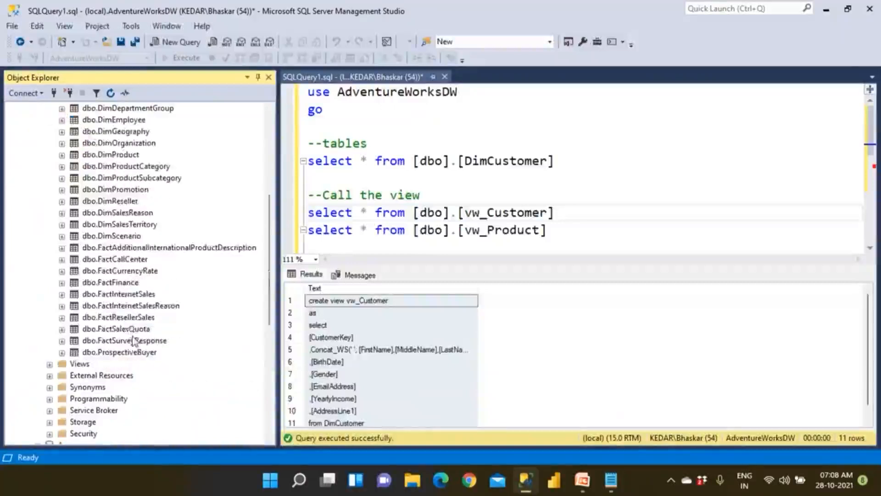
{"action": "left_click", "coordinate": [117, 294]}
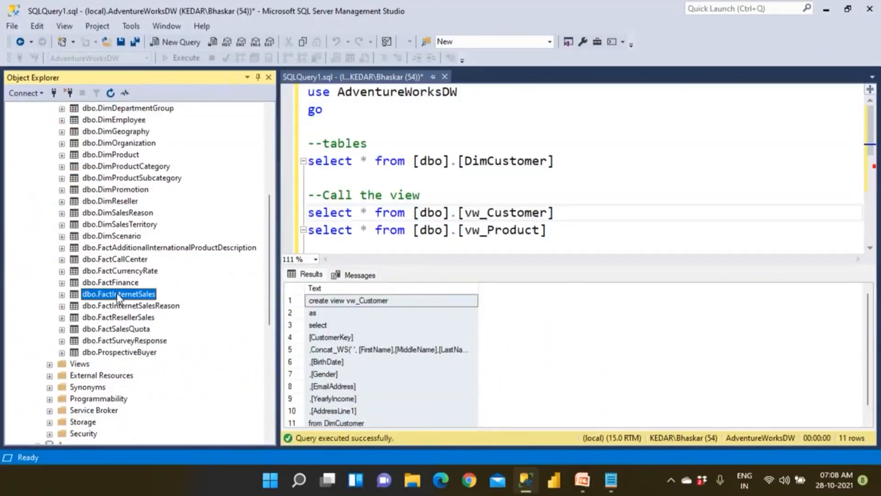
{"action": "left_click", "coordinate": [130, 132]}
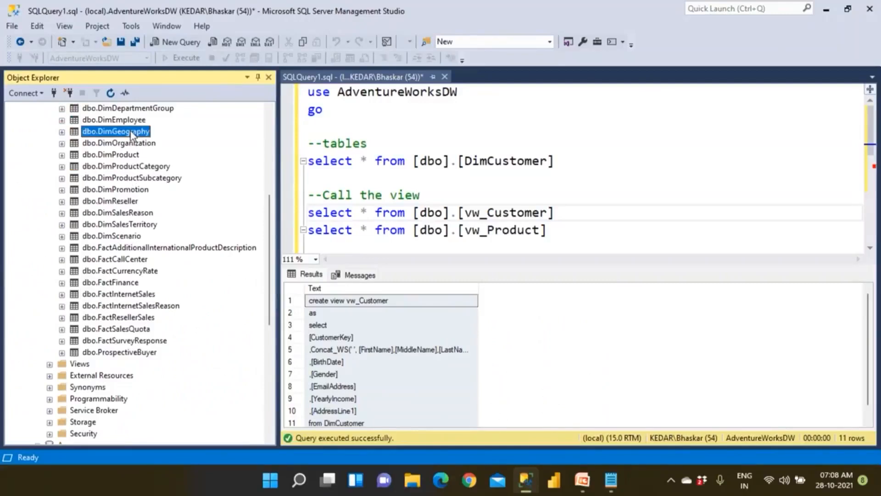
{"action": "key", "text": "alt+Tab"}
{"action": "left_click", "coordinate": [137, 215]}
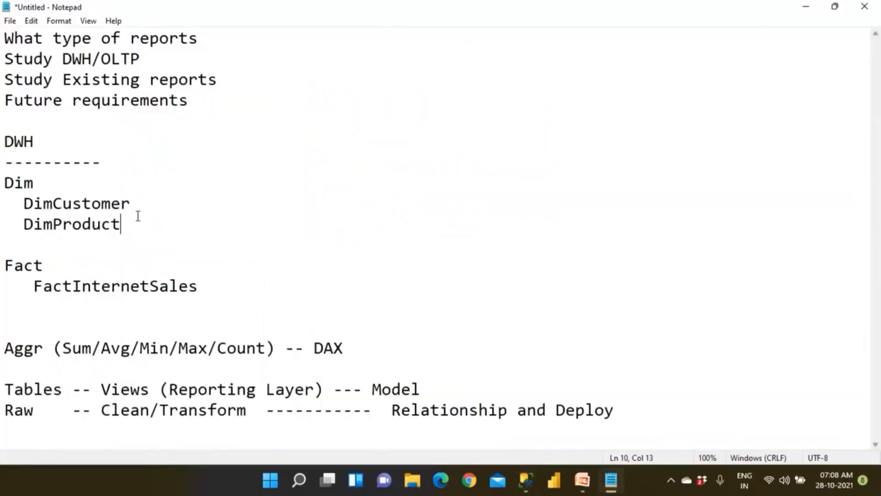
{"action": "key", "text": "Return"}
{"action": "type", "text": "DimGeography"}
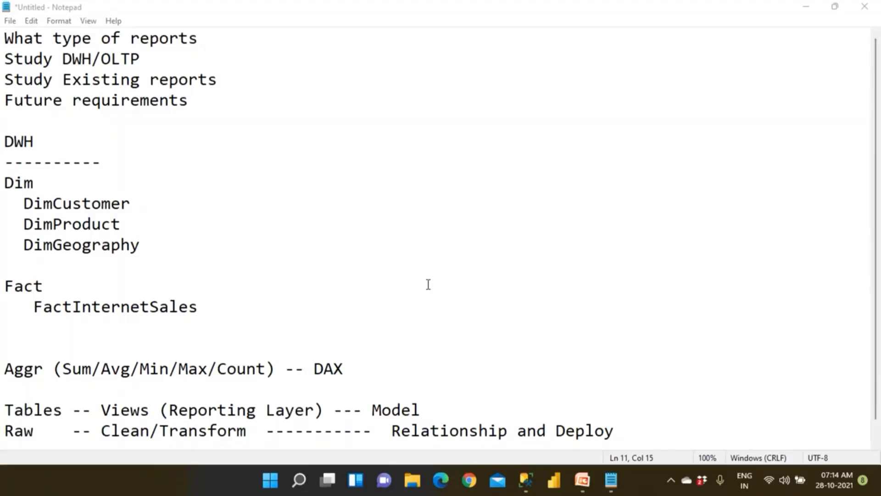
Highlight the Dim and Fact lists in the notes, and add several blank lines below the Raw line
{"action": "key", "text": "alt+shift"}
{"action": "left_click_drag", "start_coordinate": [4, 181], "coordinate": [221, 312]}
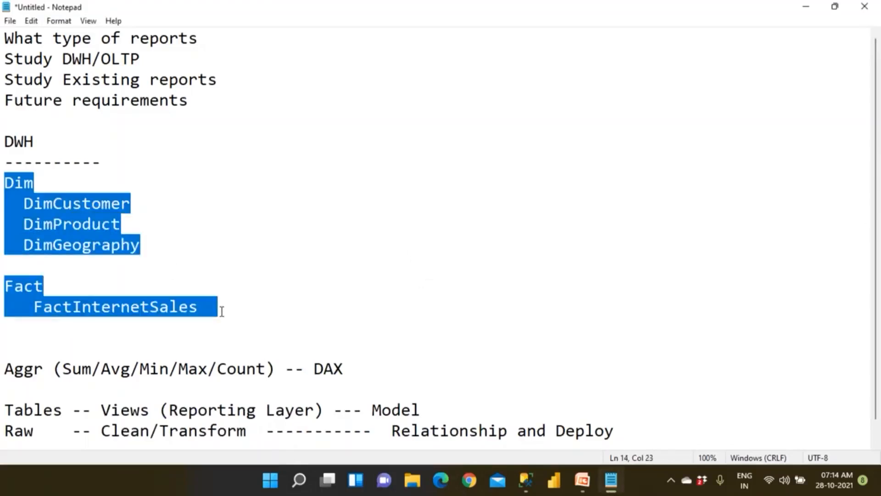
{"action": "scroll", "coordinate": [222, 311], "scroll_direction": "down", "scroll_amount": 1}
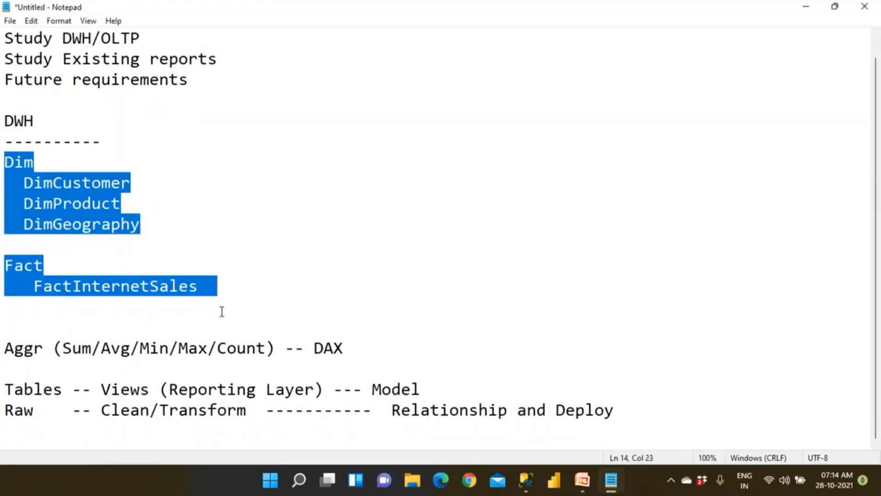
{"action": "left_click", "coordinate": [625, 408]}
{"action": "key", "text": "Return"}
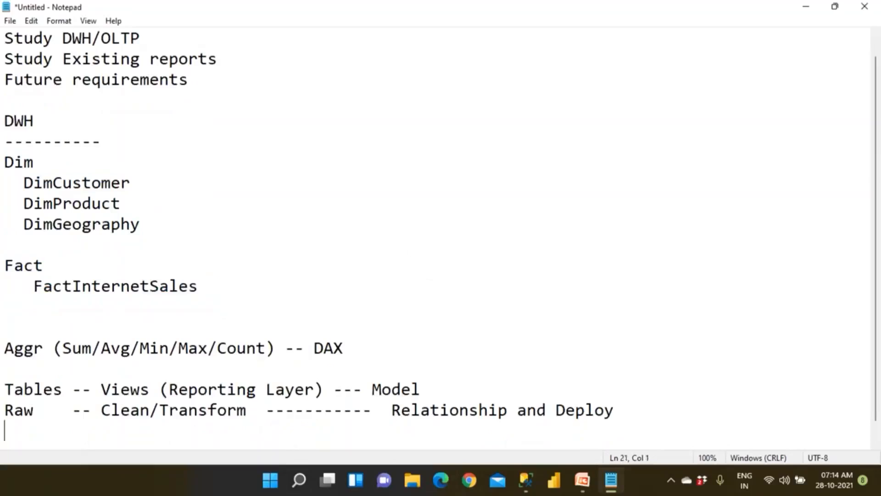
{"action": "key", "text": "Return"}
{"action": "key", "text": "Return"}
{"action": "key", "text": "Return"}
{"action": "key", "text": "Return"}
{"action": "key", "text": "Return"}
{"action": "key", "text": "Return"}
{"action": "key", "text": "Return"}
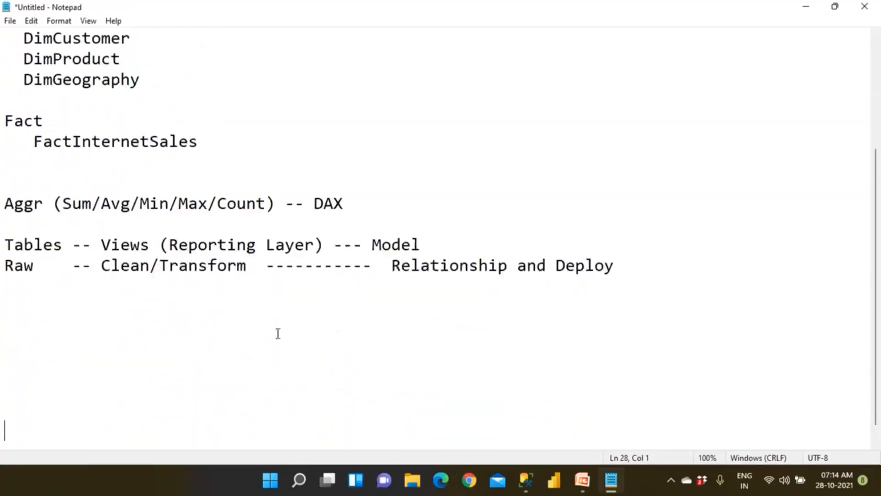
Write the heading "Create Tabular Model Cube" below the Raw line and underline it with a row of dashes
{"action": "left_click", "coordinate": [134, 313]}
{"action": "type", "text": "Create Tabl="}
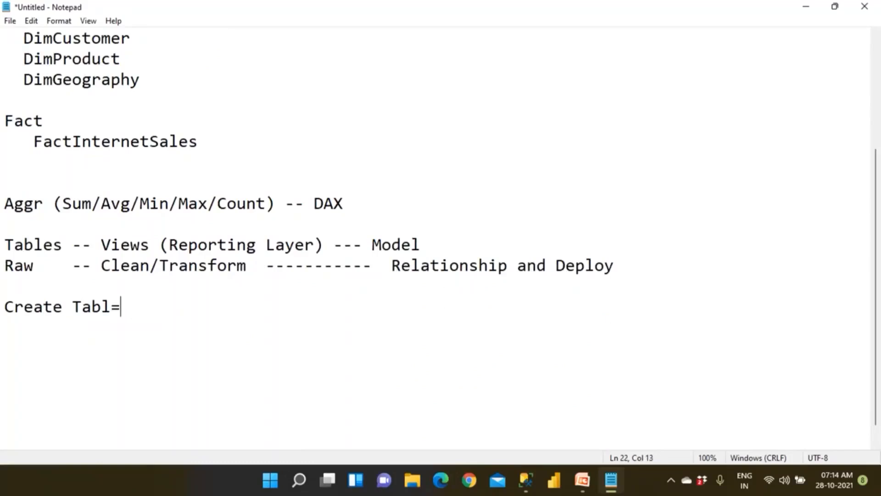
{"action": "key", "text": "BackSpace"}
{"action": "key", "text": "BackSpace"}
{"action": "type", "text": "ular Model Cube"}
{"action": "key", "text": "Return"}
{"action": "type", "text": "-----------------------------"}
{"action": "key", "text": "Return"}
Add the line "Start -- DevEnv -- Visual Studio (SSDT)" under the Create Tabular Model Cube heading, followed by blank lines
{"action": "type", "text": "Start -"}
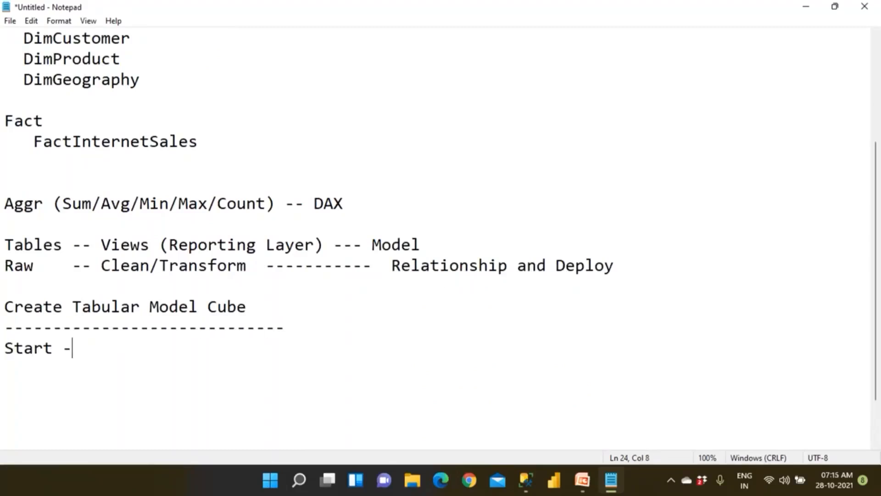
{"action": "key", "text": "BackSpace"}
{"action": "type", "text": "- DevEnv -- "}
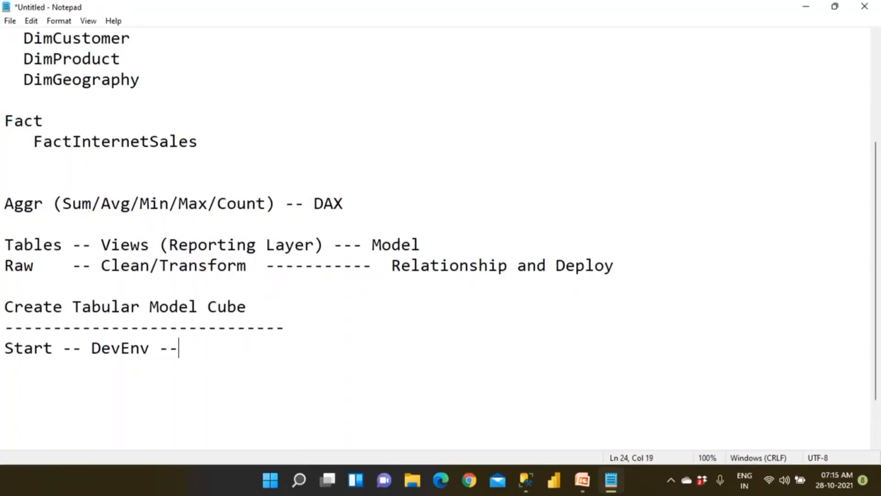
{"action": "type", "text": "Visual Studi"}
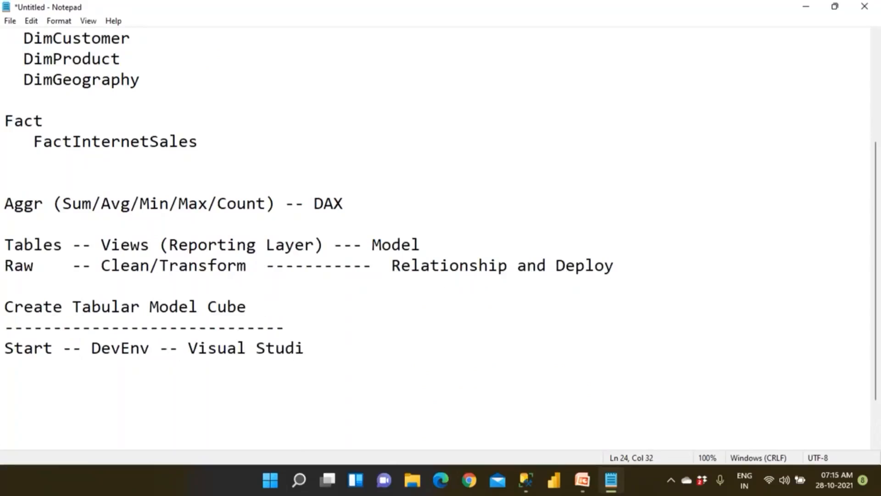
{"action": "type", "text": "o (SSD"}
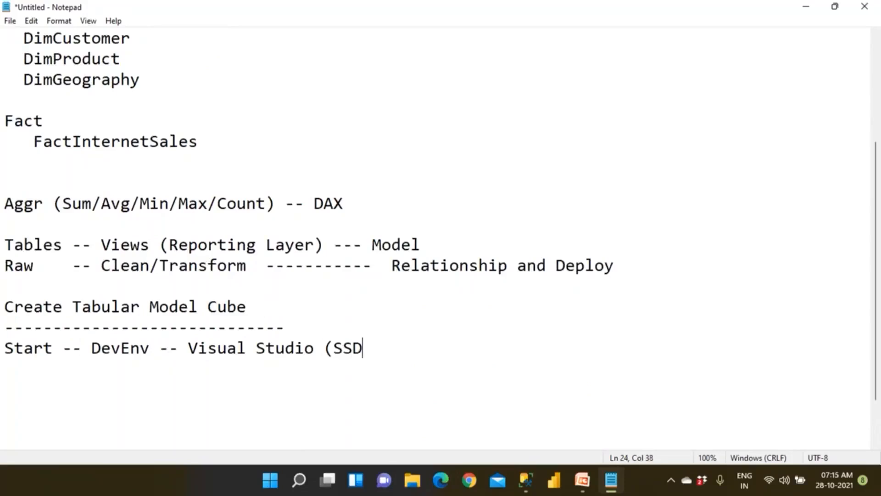
{"action": "type", "text": "T)"}
{"action": "key", "text": "Return"}
{"action": "key", "text": "Return"}
{"action": "key", "text": "Return"}
{"action": "key", "text": "Return"}
{"action": "key", "text": "Return"}
{"action": "key", "text": "Return"}
{"action": "key", "text": "Return"}
{"action": "key", "text": "Return"}
{"action": "key", "text": "Return"}
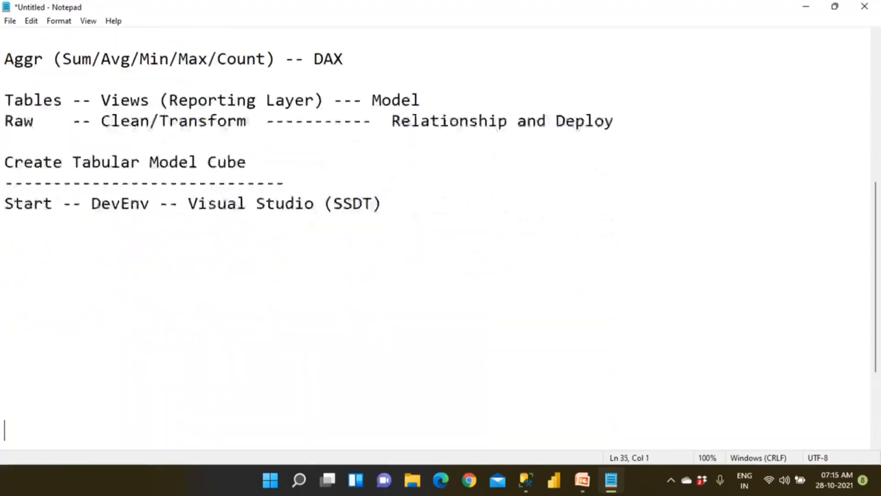
Find "deven" in the Windows search, launch Visual Studio 2017 (SSDT), and begin a new project
{"action": "key", "text": "super"}
{"action": "type", "text": "deven"}
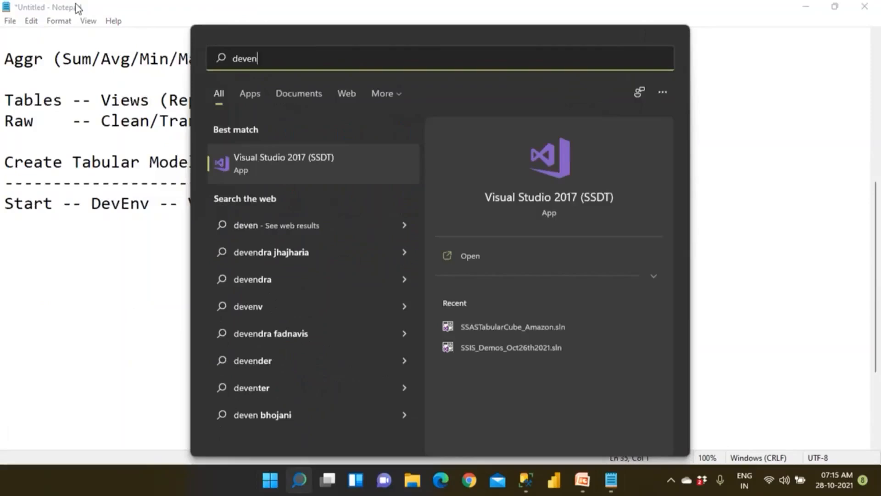
{"action": "left_click", "coordinate": [261, 173]}
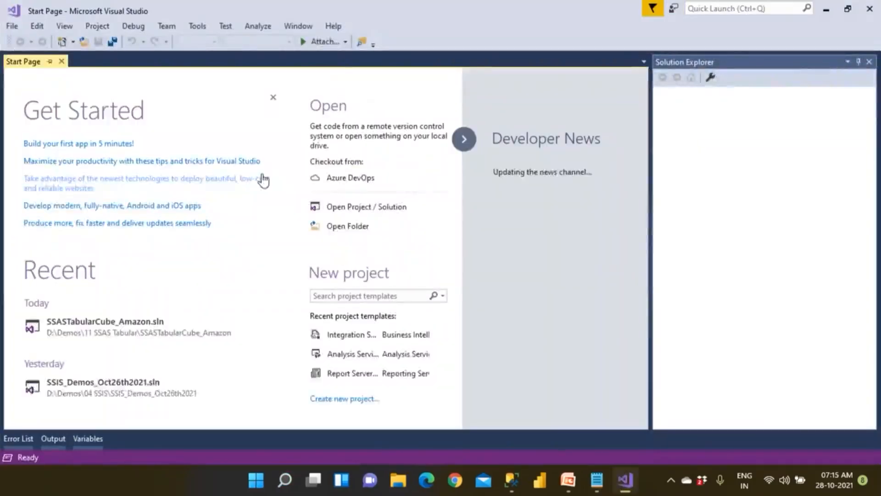
{"action": "left_click", "coordinate": [12, 28]}
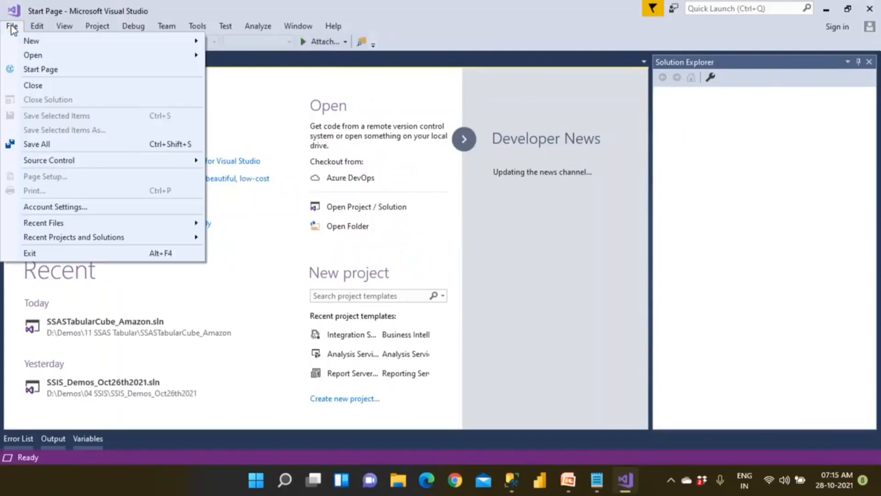
{"action": "mouse_move", "coordinate": [78, 43]}
{"action": "left_click", "coordinate": [233, 41]}
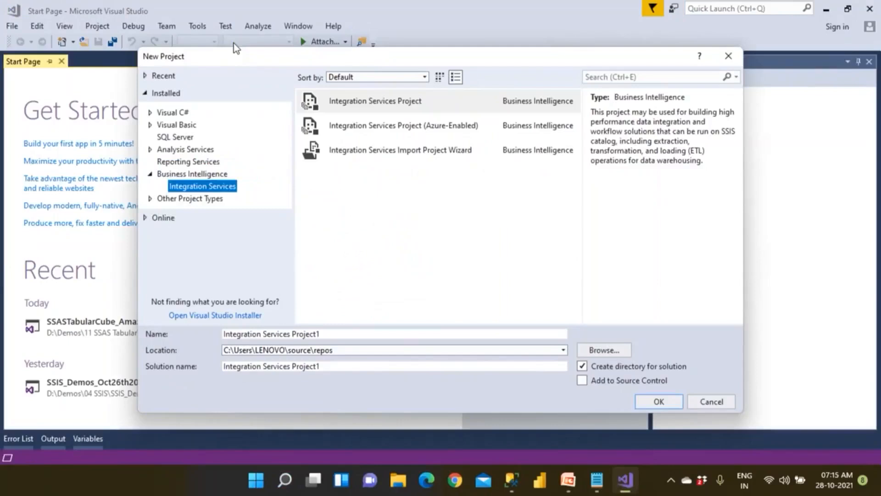
Expand the Analysis Services project types, compare the Multidimensional and Tabular templates, and choose Tabular
{"action": "left_click", "coordinate": [187, 150]}
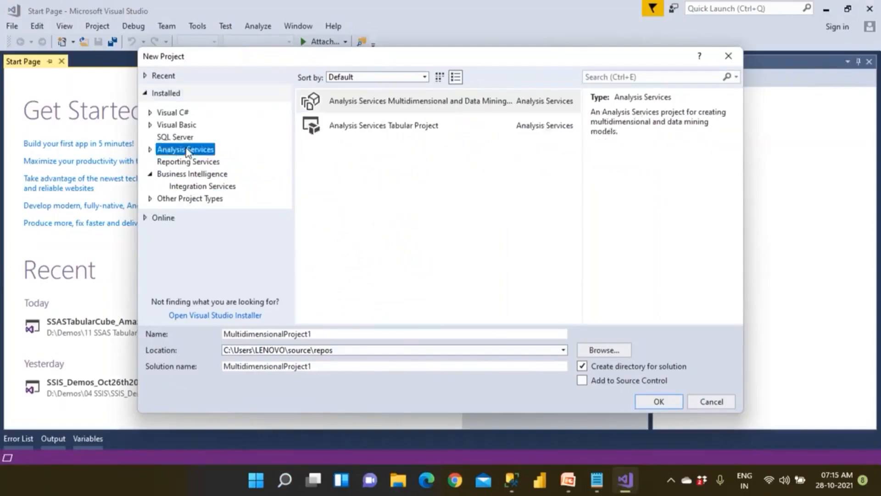
{"action": "left_click", "coordinate": [151, 150]}
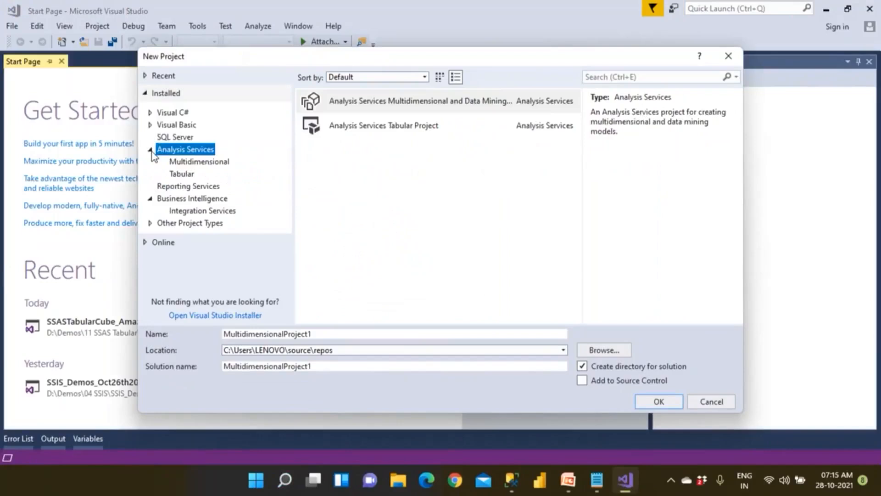
{"action": "left_click", "coordinate": [183, 176]}
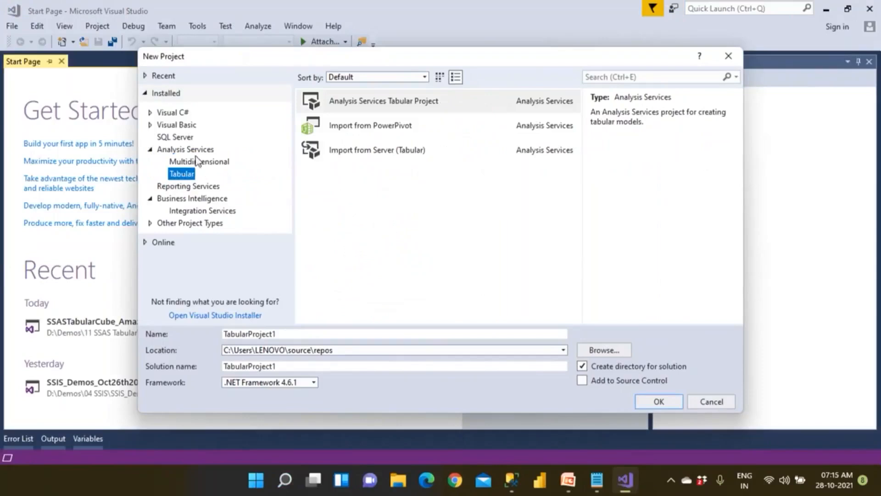
{"action": "left_click", "coordinate": [196, 164]}
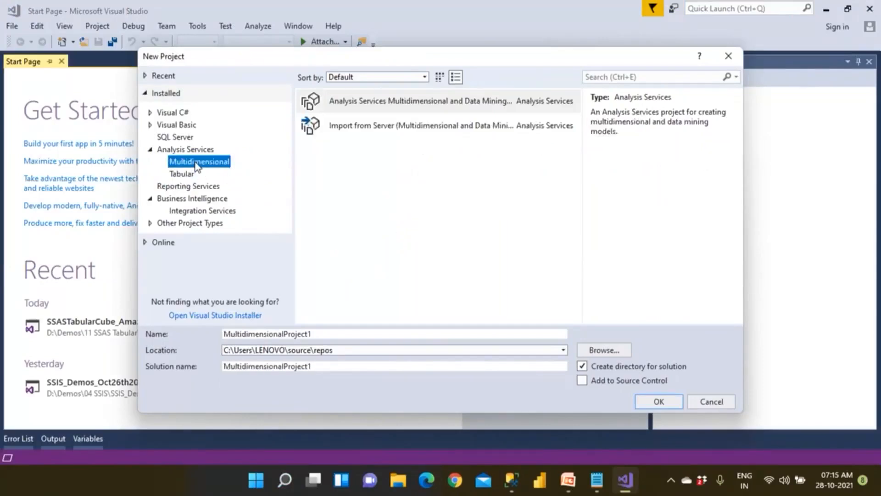
{"action": "left_click", "coordinate": [182, 176]}
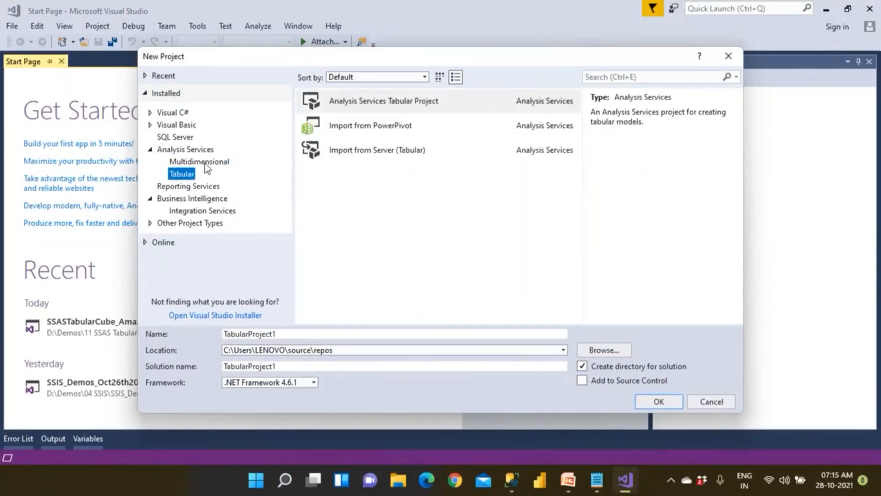
Review the Import from PowerPivot and Import from Server (Tabular) templates, and choose Analysis Services Tabular Project
{"action": "left_click", "coordinate": [375, 106]}
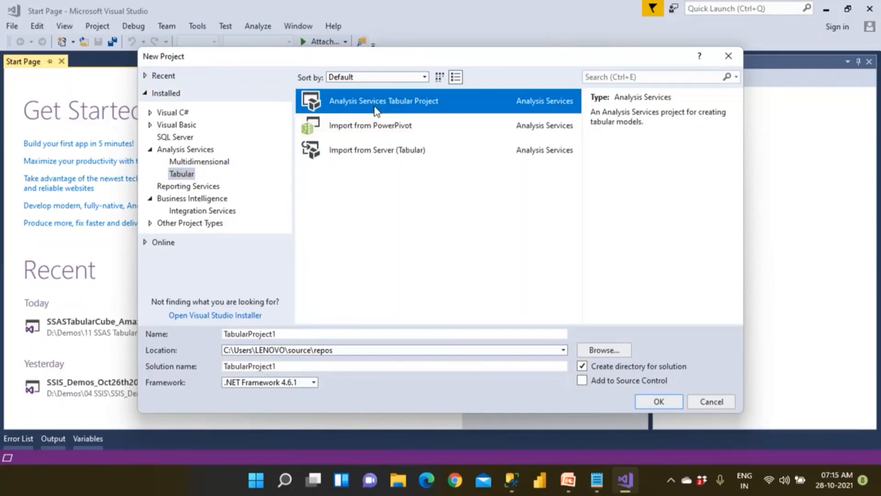
{"action": "left_click", "coordinate": [386, 132]}
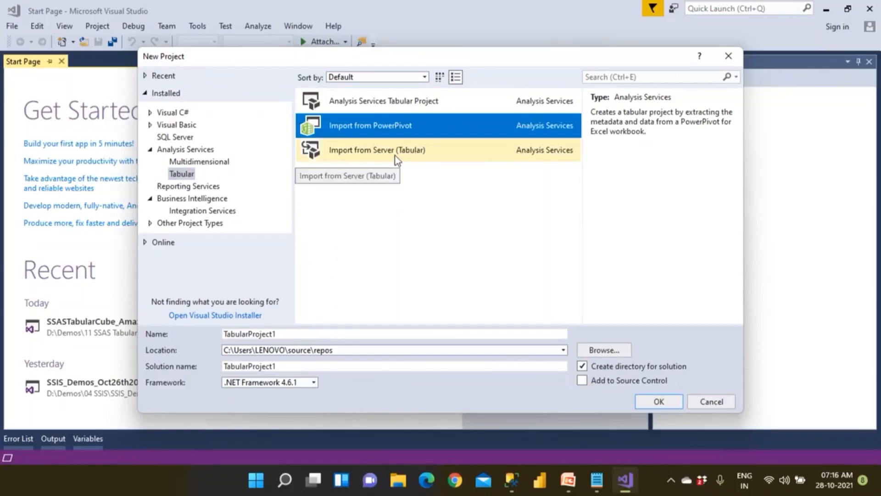
{"action": "left_click", "coordinate": [395, 156]}
{"action": "left_click", "coordinate": [394, 125]}
{"action": "left_click", "coordinate": [399, 156]}
{"action": "left_click", "coordinate": [395, 126]}
{"action": "left_click", "coordinate": [391, 106]}
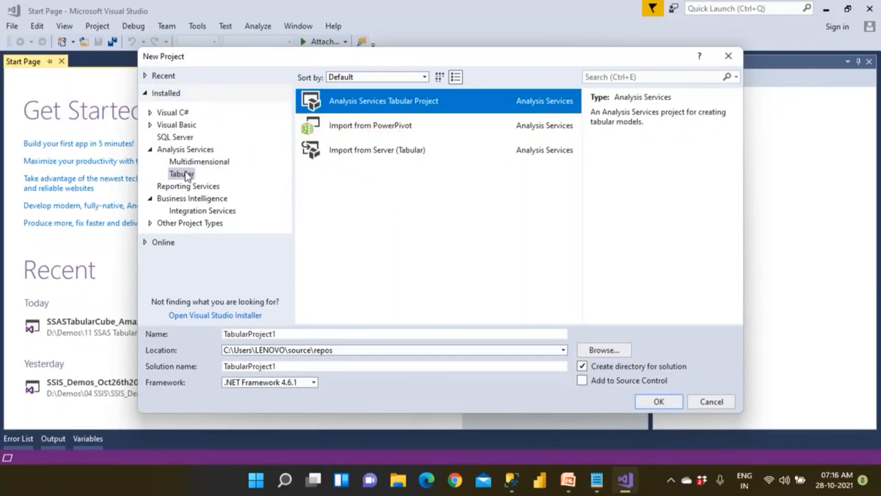
{"action": "left_click", "coordinate": [192, 174]}
{"action": "left_click", "coordinate": [383, 109]}
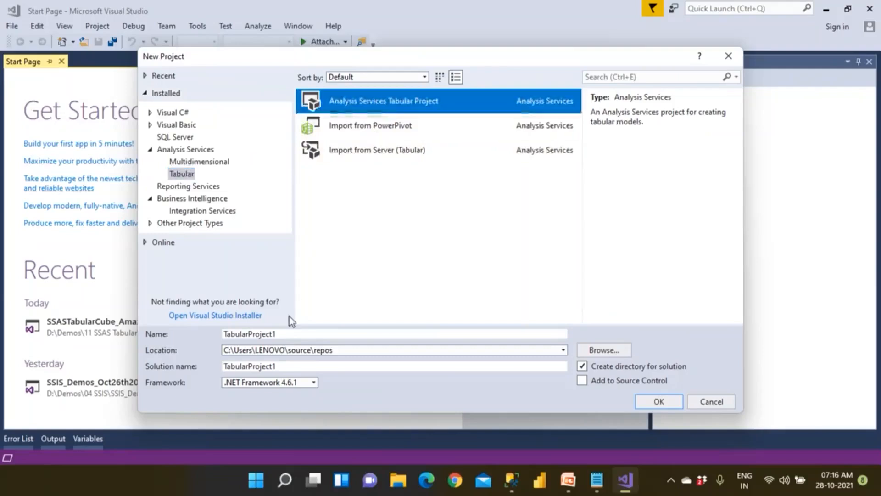
Clear the default project name in the new project's Name field
{"action": "left_click_drag", "start_coordinate": [285, 334], "coordinate": [179, 335]}
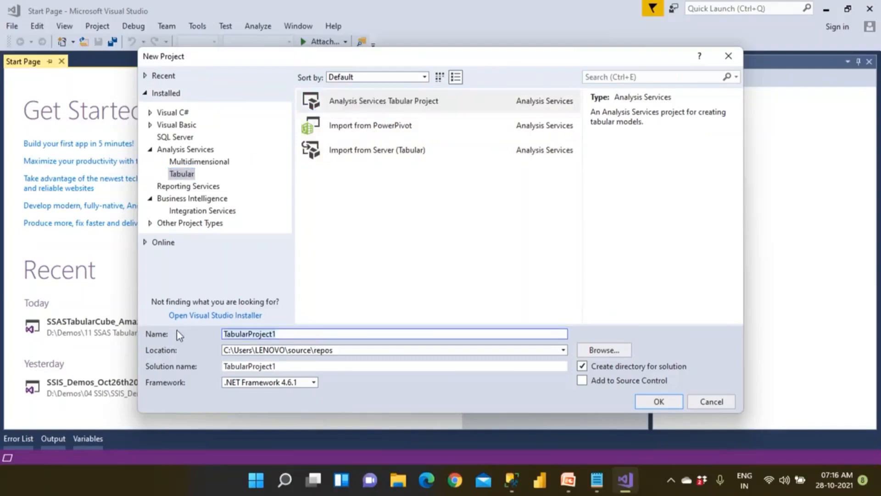
{"action": "type", "text": "T"}
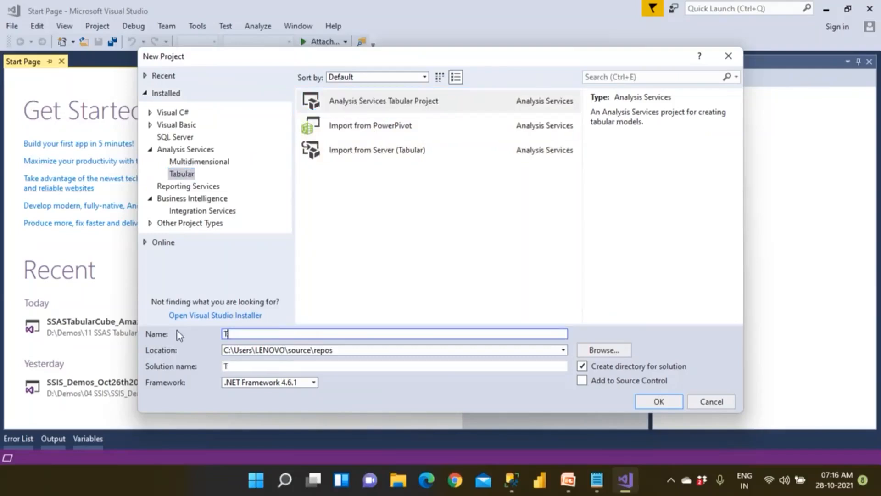
{"action": "type", "text": "abu===="}
{"action": "key", "text": "BackSpace"}
{"action": "key", "text": "BackSpace"}
{"action": "key", "text": "BackSpace"}
{"action": "key", "text": "BackSpace"}
{"action": "key", "text": "BackSpace"}
{"action": "key", "text": "BackSpace"}
{"action": "key", "text": "BackSpace"}
{"action": "key", "text": "BackSpace"}
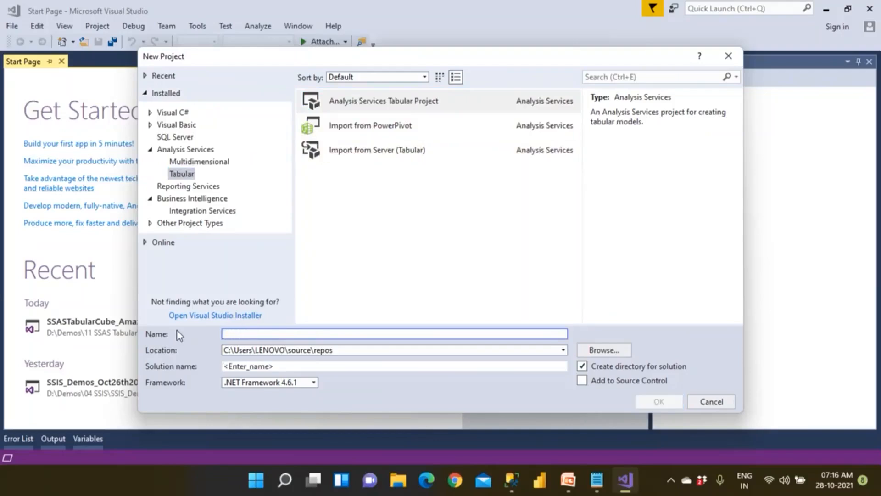
{"action": "type", "text": "Amz"}
{"action": "key", "text": "BackSpace"}
{"action": "type", "text": "a"}
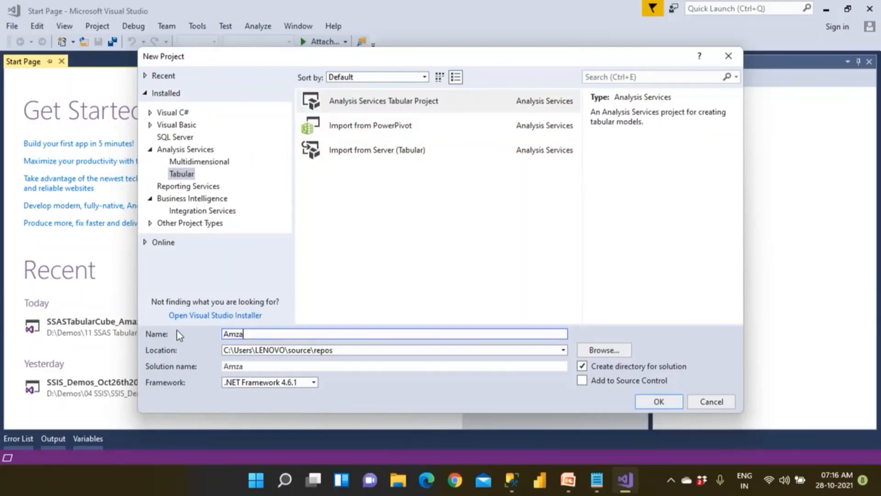
{"action": "type", "text": "zon_Tabula"}
{"action": "key", "text": "BackSpace"}
{"action": "key", "text": "BackSpace"}
{"action": "key", "text": "BackSpace"}
{"action": "key", "text": "BackSpace"}
{"action": "key", "text": "BackSpace"}
{"action": "key", "text": "BackSpace"}
{"action": "key", "text": "BackSpace"}
{"action": "key", "text": "BackSpace"}
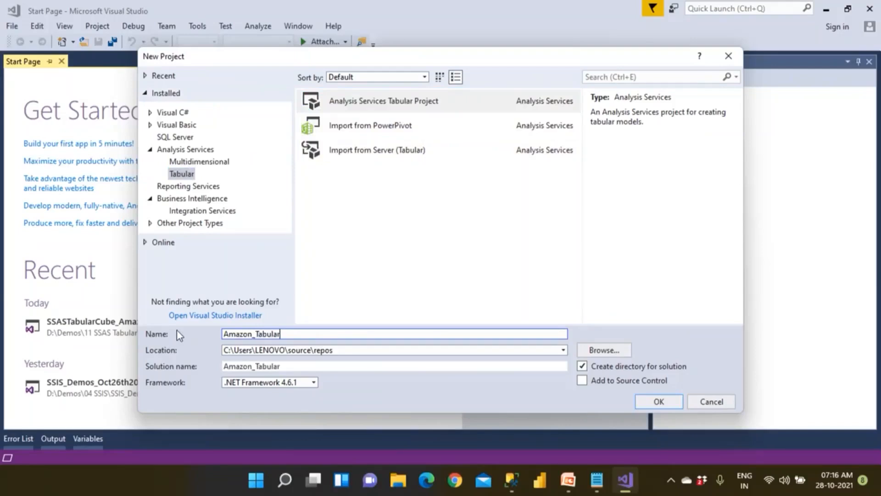
{"action": "key", "text": "BackSpace"}
{"action": "key", "text": "BackSpace"}
{"action": "key", "text": "BackSpace"}
{"action": "key", "text": "BackSpace"}
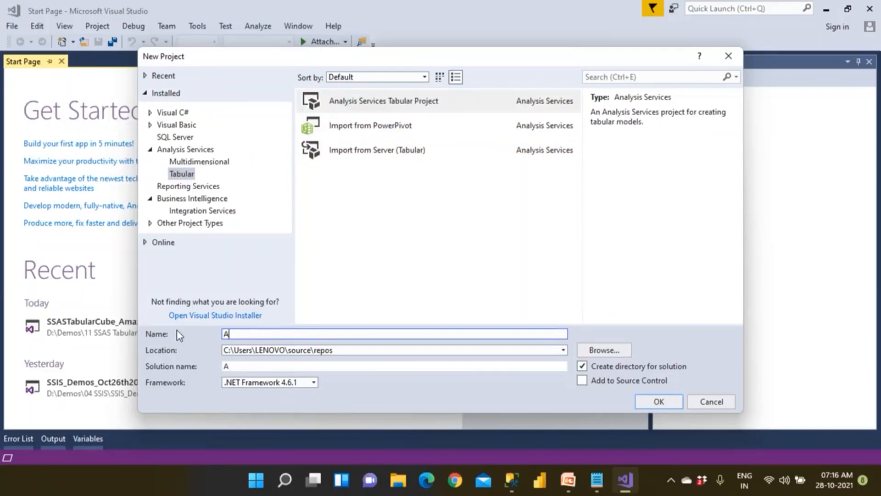
Name the new tabular project AdvWorks_Tabular_Model_Cube
{"action": "type", "text": "dvWorks_Tabular_Md"}
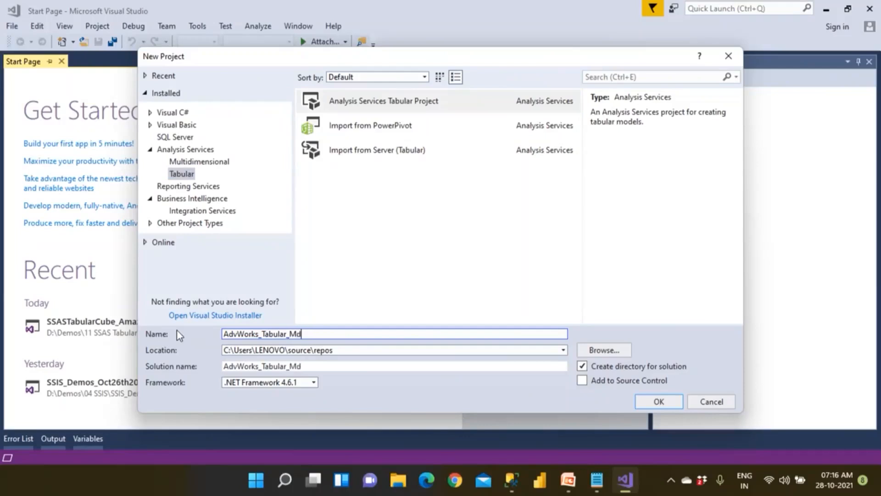
{"action": "type", "text": "del)Cub"}
{"action": "key", "text": "BackSpace"}
{"action": "key", "text": "BackSpace"}
{"action": "key", "text": "BackSpace"}
{"action": "key", "text": "BackSpace"}
{"action": "type", "text": "_Cube_"}
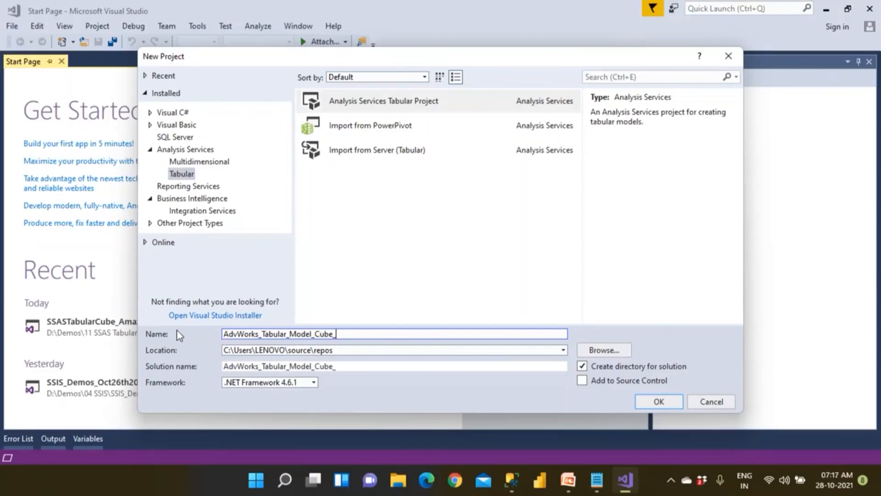
{"action": "type", "text": "Oct28r"}
{"action": "key", "text": "BackSpace"}
{"action": "key", "text": "BackSpace"}
{"action": "key", "text": "BackSpace"}
{"action": "key", "text": "BackSpace"}
{"action": "key", "text": "BackSpace"}
{"action": "key", "text": "BackSpace"}
{"action": "key", "text": "BackSpace"}
{"action": "key", "text": "BackSpace"}
{"action": "type", "text": "e"}
Set the project location to the folder D:\Demos\11 SSAS Tabular
{"action": "left_click", "coordinate": [599, 351]}
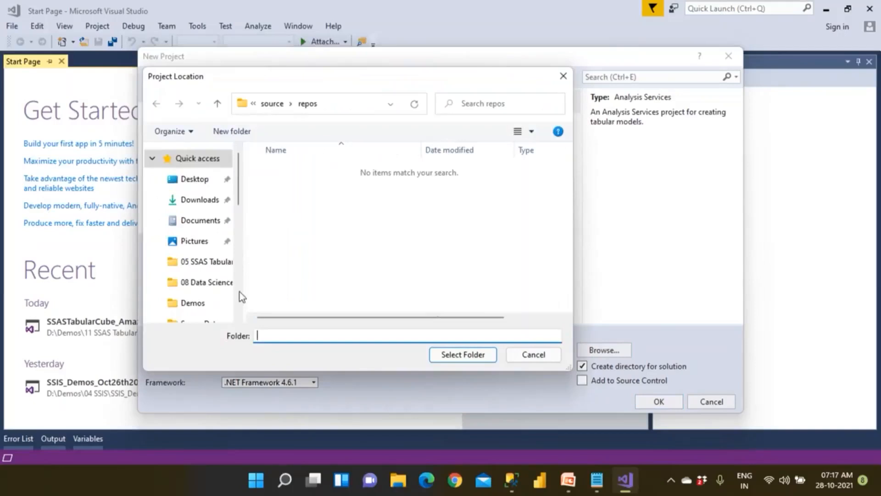
{"action": "scroll", "coordinate": [224, 277], "scroll_direction": "down", "scroll_amount": 5}
{"action": "scroll", "coordinate": [224, 278], "scroll_direction": "down", "scroll_amount": 3}
{"action": "left_click", "coordinate": [221, 278]}
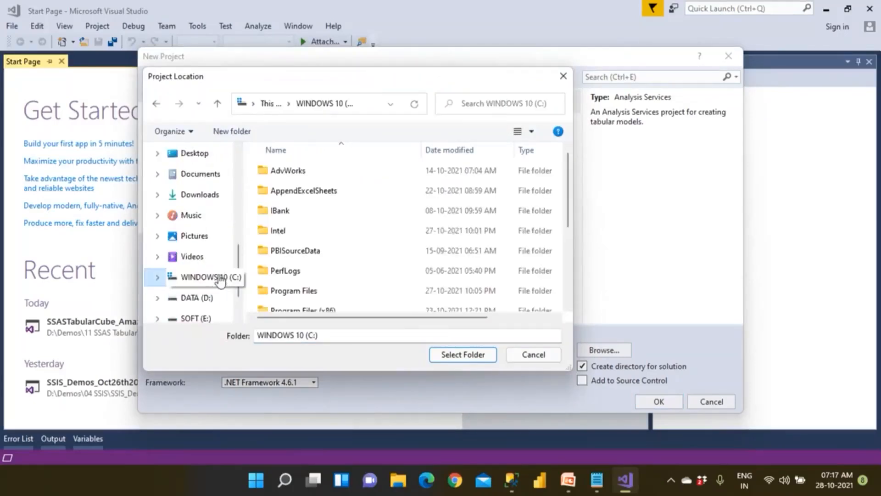
{"action": "scroll", "coordinate": [364, 236], "scroll_direction": "down", "scroll_amount": 3}
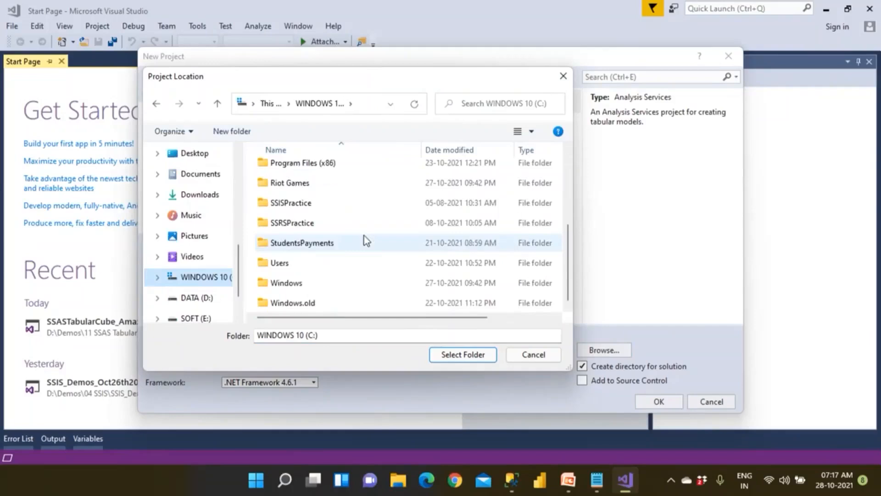
{"action": "left_click", "coordinate": [222, 298]}
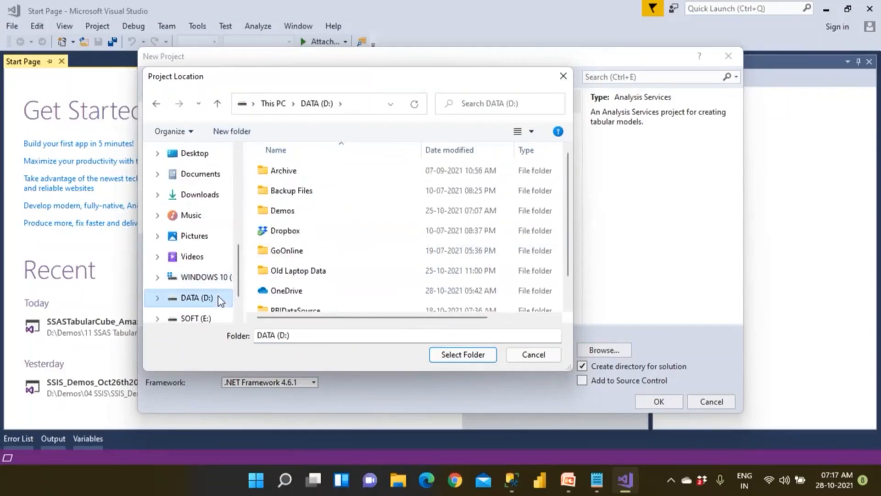
{"action": "double_click", "coordinate": [305, 216]}
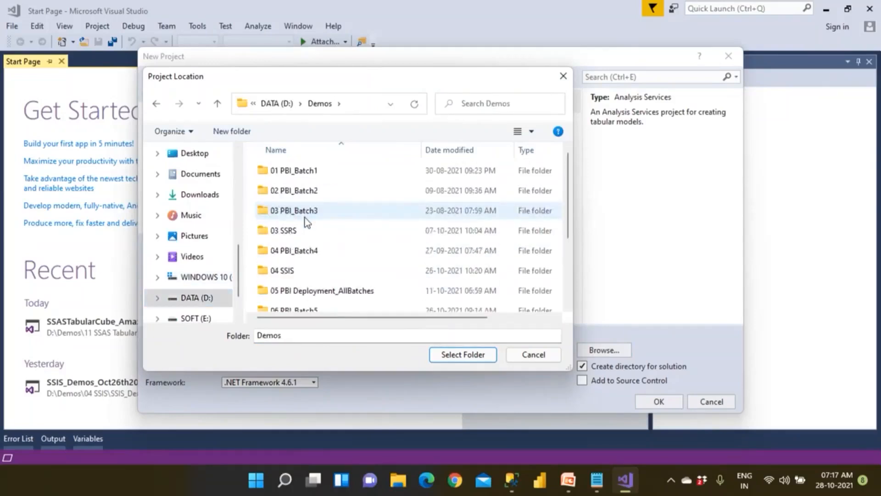
{"action": "scroll", "coordinate": [305, 220], "scroll_direction": "down", "scroll_amount": 2}
{"action": "double_click", "coordinate": [293, 303]}
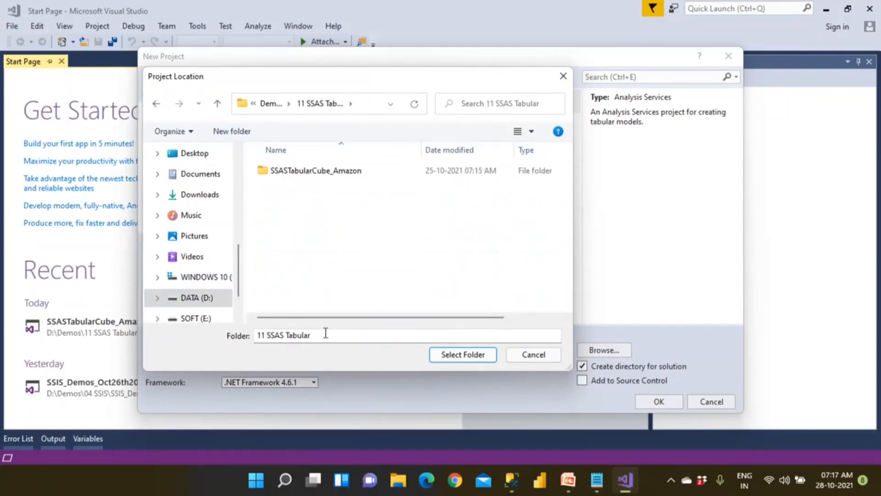
{"action": "left_click", "coordinate": [463, 354]}
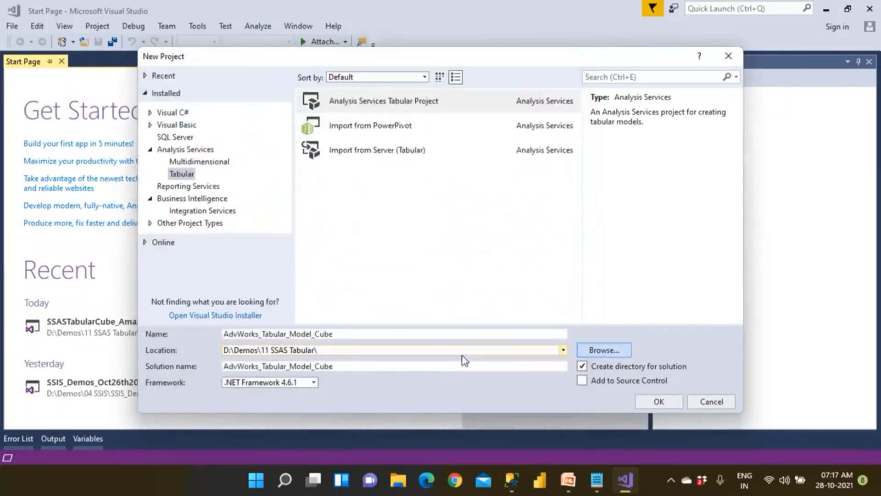
Create the project from the Tabular template Analysis Services Tabular Project
{"action": "left_click", "coordinate": [414, 112]}
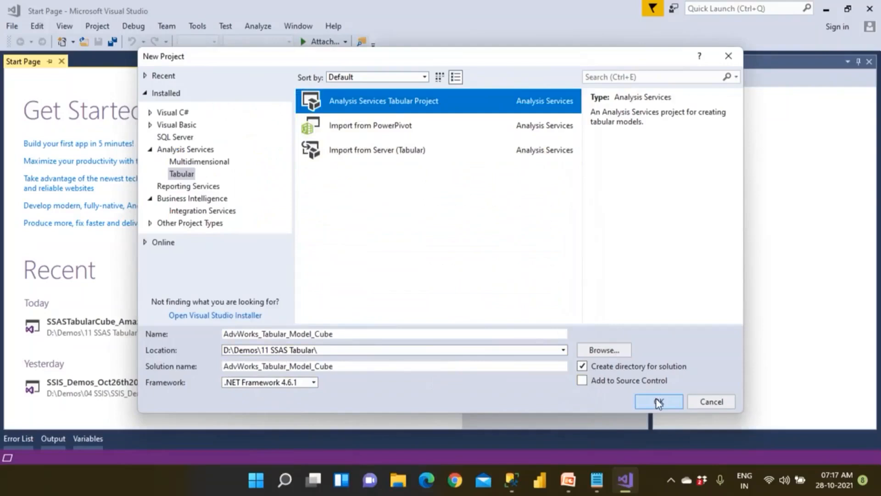
{"action": "left_click", "coordinate": [188, 176]}
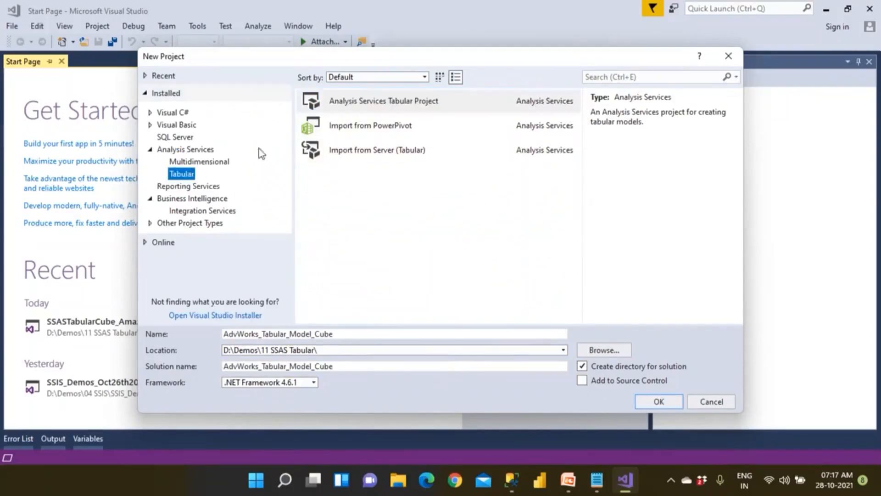
{"action": "left_click", "coordinate": [352, 102]}
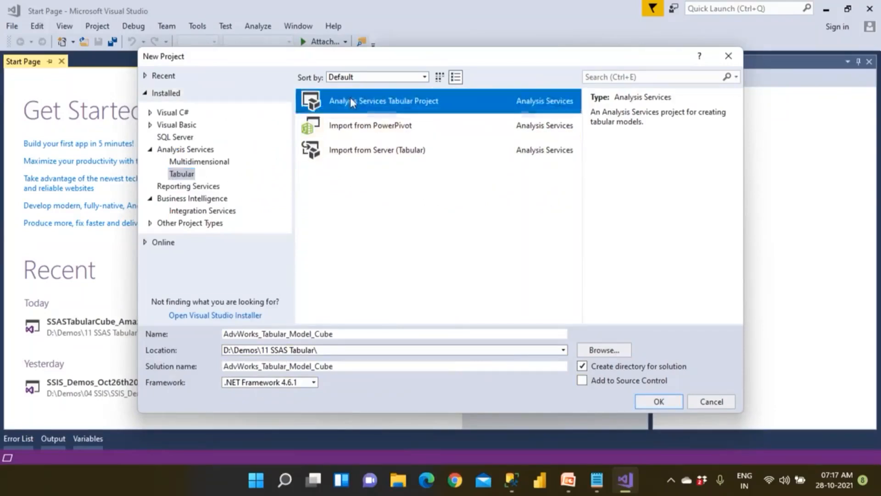
{"action": "left_click", "coordinate": [659, 401]}
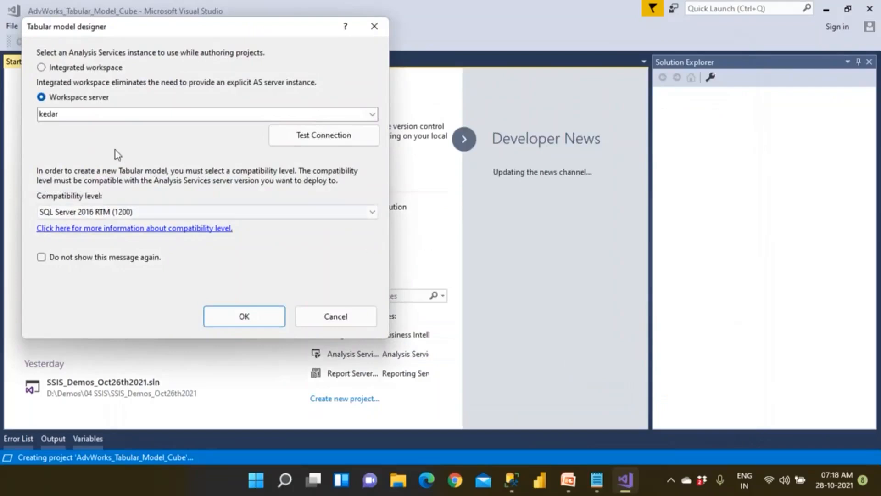
Compare the Integrated workspace and Workspace server options for authoring the model, ending on Workspace server
{"action": "left_click_drag", "start_coordinate": [71, 113], "coordinate": [40, 114]}
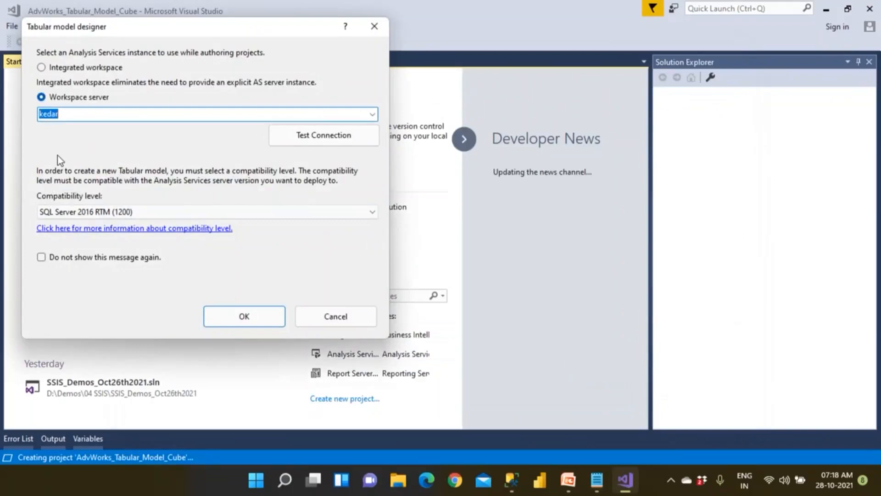
{"action": "left_click", "coordinate": [41, 67]}
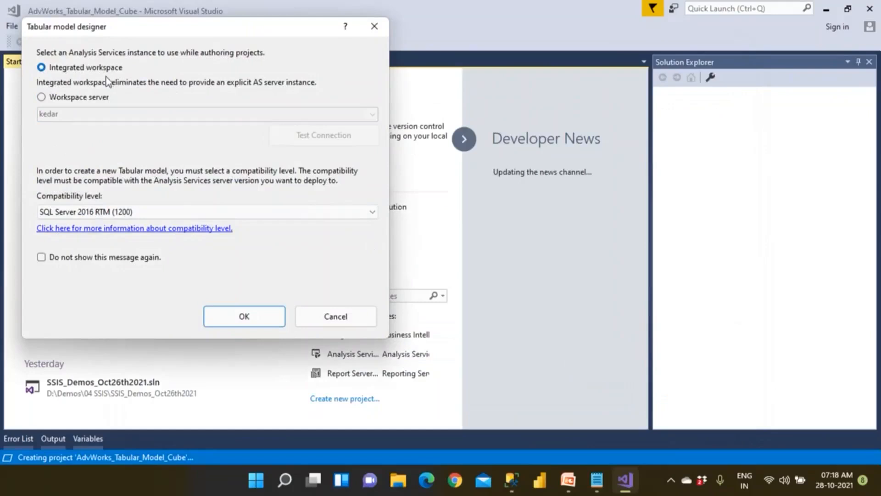
{"action": "left_click", "coordinate": [64, 98]}
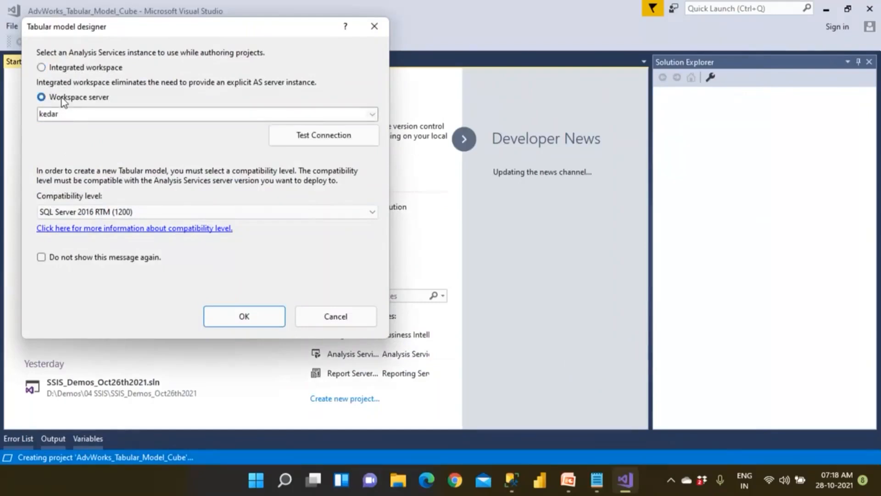
{"action": "left_click", "coordinate": [41, 68]}
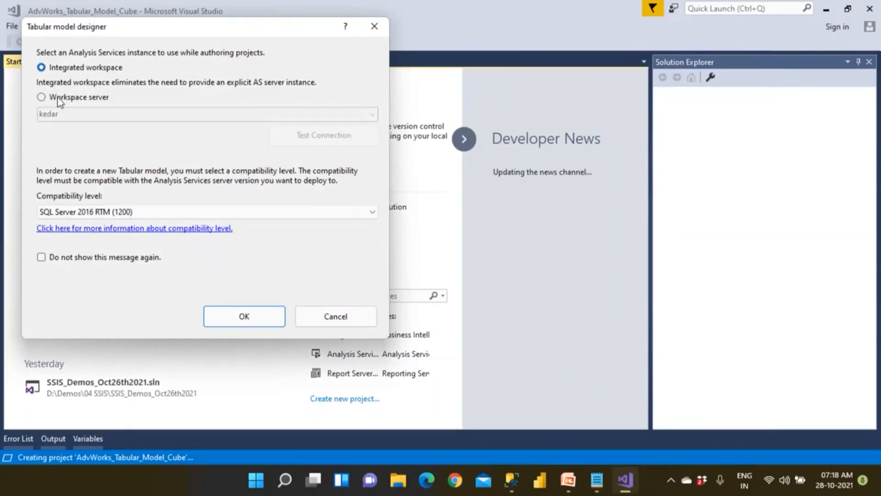
{"action": "left_click", "coordinate": [59, 101]}
{"action": "left_click", "coordinate": [52, 69]}
{"action": "left_click", "coordinate": [64, 99]}
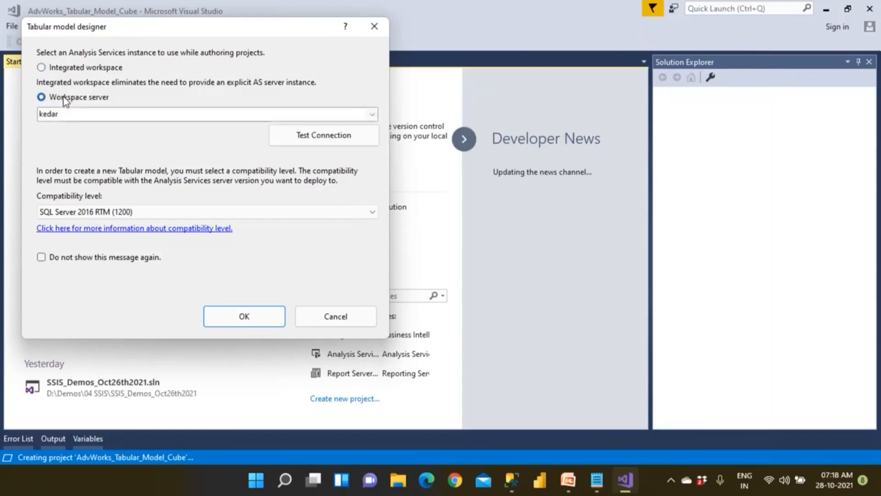
Test the connection to the workspace server and accept the designer settings with compatibility level SQL Server 2016 RTM (1200)
{"action": "double_click", "coordinate": [55, 120]}
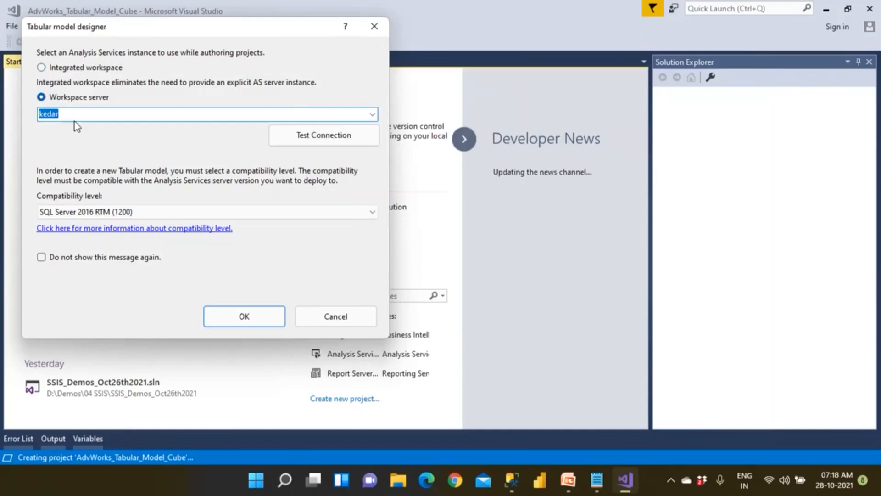
{"action": "left_click", "coordinate": [315, 136]}
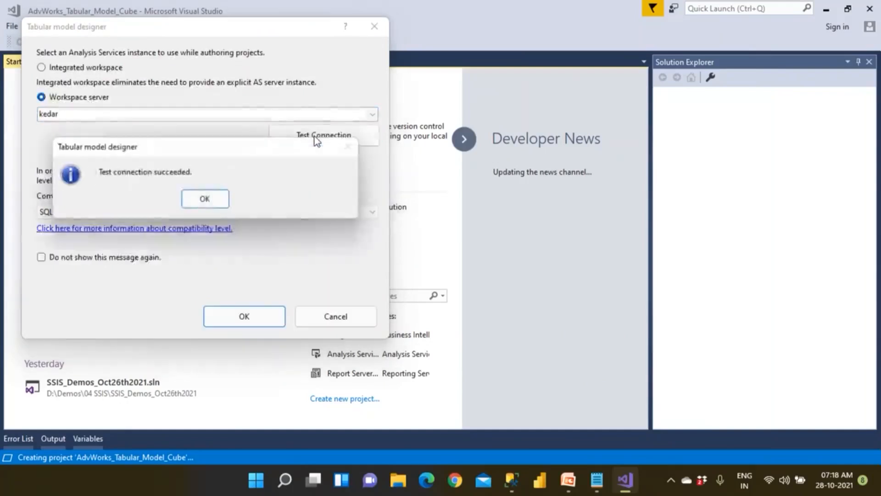
{"action": "left_click", "coordinate": [214, 198]}
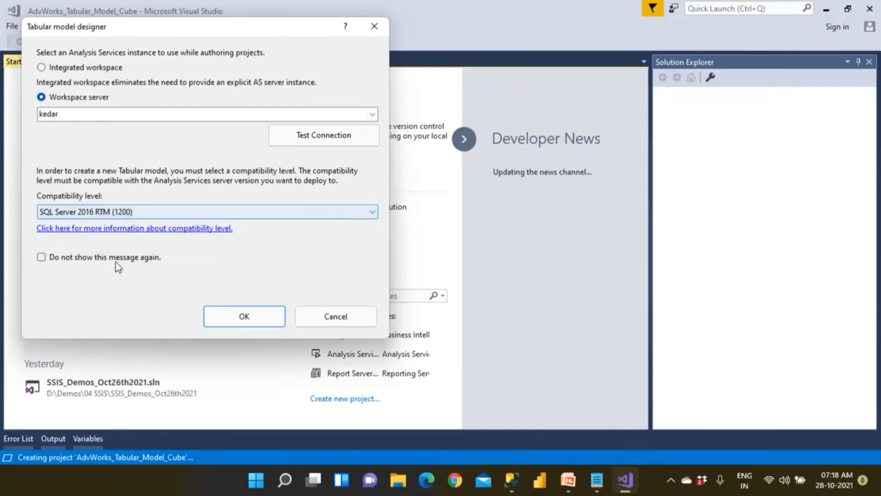
{"action": "left_click", "coordinate": [245, 317]}
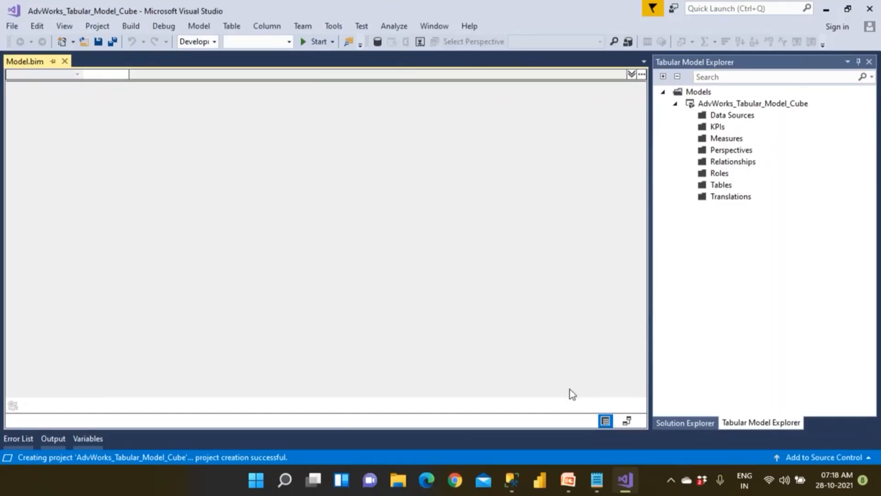
Open Paint and draw a rectangle about 155 × 104 px with a wider rectangle to the right of it
{"action": "key", "text": "super"}
{"action": "type", "text": "piant"}
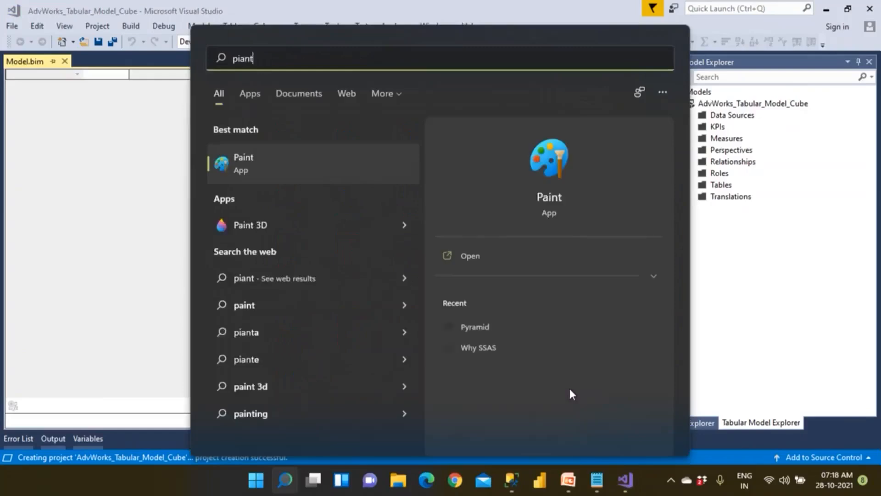
{"action": "key", "text": "Escape"}
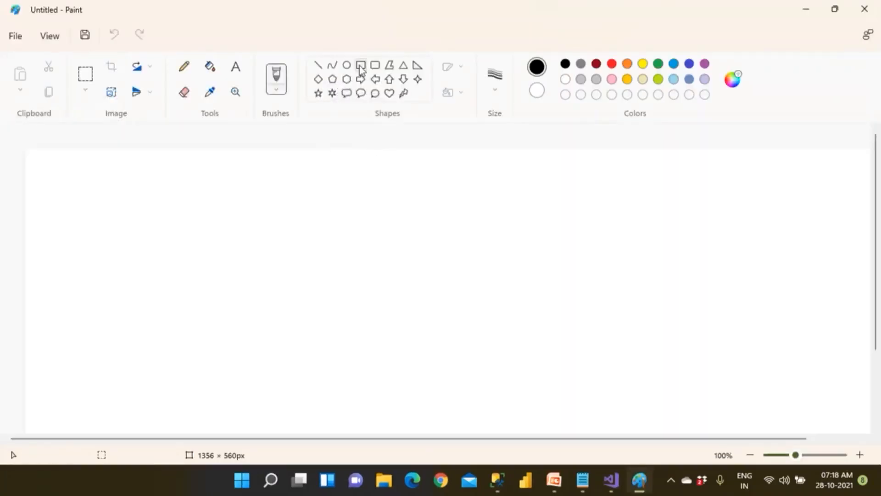
{"action": "left_click", "coordinate": [361, 66]}
{"action": "left_click_drag", "start_coordinate": [97, 196], "coordinate": [199, 264]}
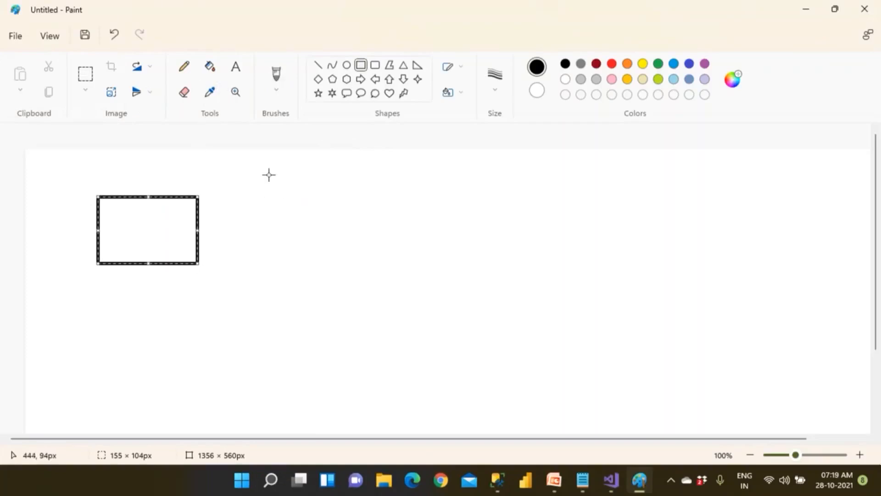
{"action": "left_click_drag", "start_coordinate": [308, 188], "coordinate": [506, 259]}
Add the text label "Tabular Model Project" below the wider rectangle
{"action": "left_click", "coordinate": [236, 66]}
{"action": "left_click", "coordinate": [411, 292]}
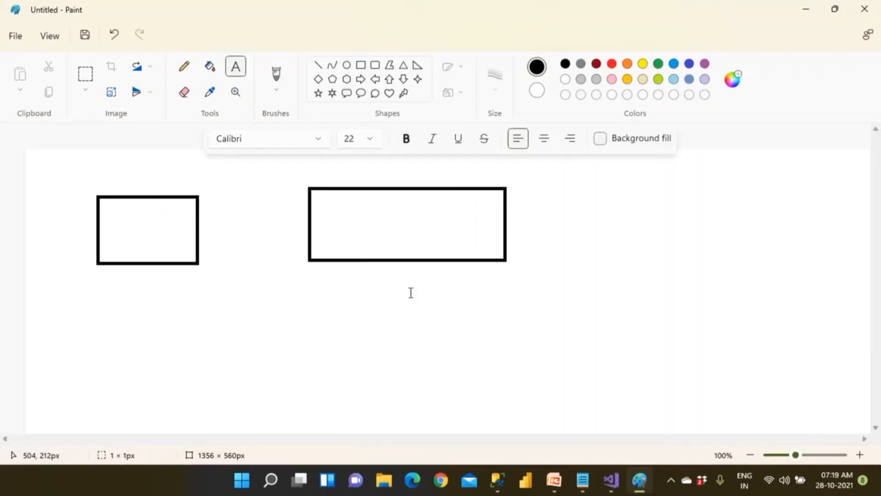
{"action": "type", "text": "Tab"}
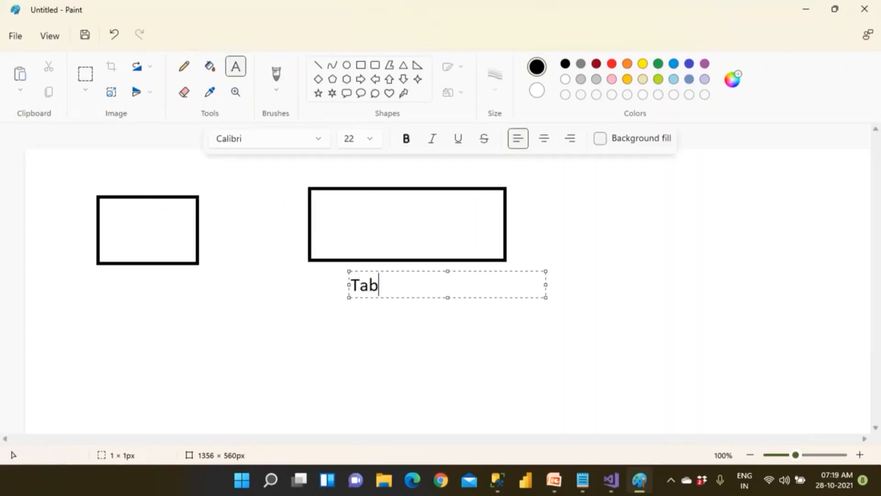
{"action": "type", "text": "ular Model Project"}
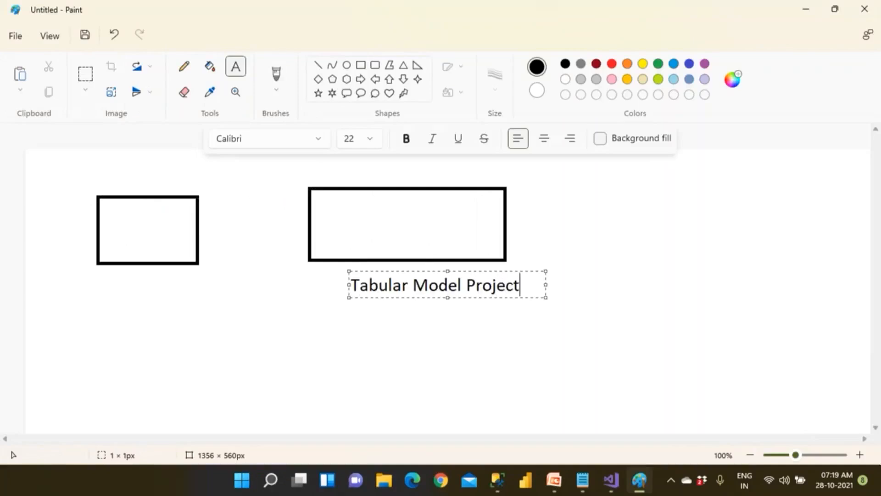
{"action": "left_click", "coordinate": [122, 242]}
{"action": "left_click", "coordinate": [118, 234]}
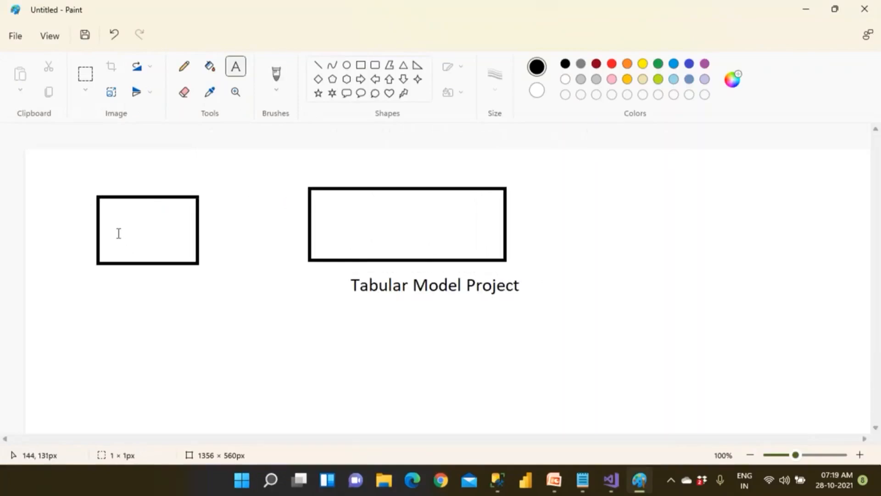
Label the small rectangle "DWH" and draw a right-pointing arrow about 104 × 32 px between the two rectangles
{"action": "type", "text": "DWH"}
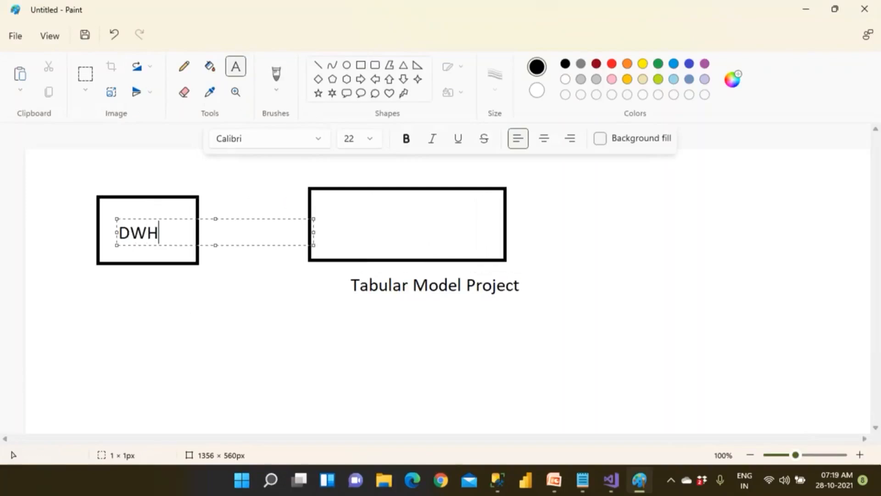
{"action": "left_click", "coordinate": [145, 309]}
{"action": "left_click", "coordinate": [361, 80]}
{"action": "left_click_drag", "start_coordinate": [213, 212], "coordinate": [281, 235]}
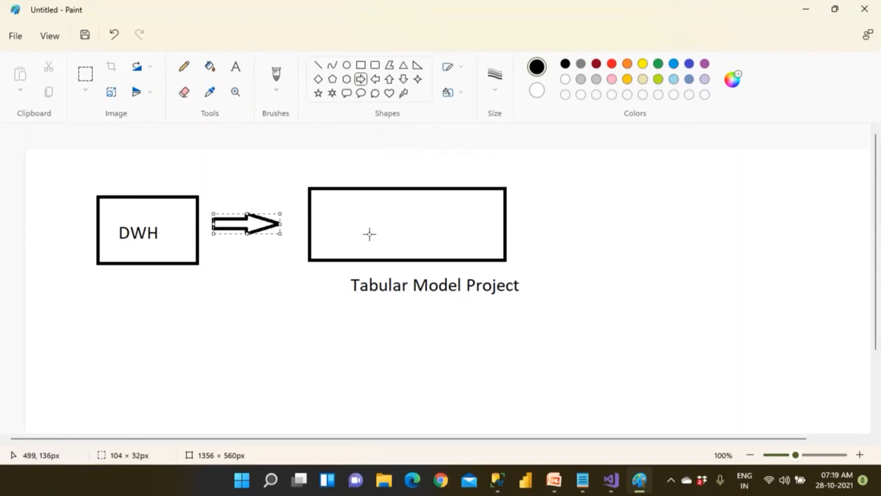
Draw a small rounded rectangle inside the wider rectangle, near its left side, and label it "Ds"
{"action": "left_click", "coordinate": [375, 65]}
{"action": "mouse_move", "coordinate": [328, 202]}
{"action": "left_mouse_down"}
{"action": "mouse_move", "coordinate": [352, 230]}
{"action": "mouse_move", "coordinate": [387, 238]}
{"action": "left_mouse_up"}
{"action": "left_click", "coordinate": [280, 137]}
{"action": "left_click", "coordinate": [235, 66]}
{"action": "left_click", "coordinate": [335, 206]}
{"action": "type", "text": "Ds"}
{"action": "left_click", "coordinate": [339, 300]}
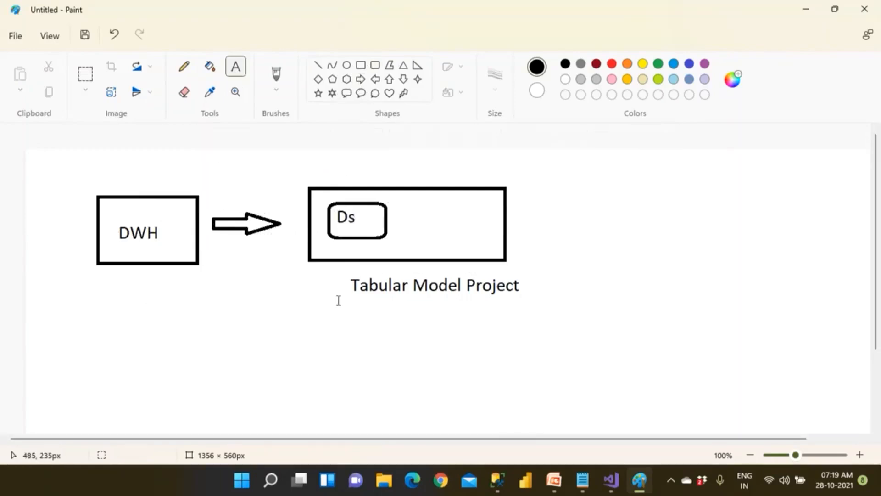
Switch to Visual Studio and check the existing connections under the model's Data Sources
{"action": "key", "text": "alt+Tab"}
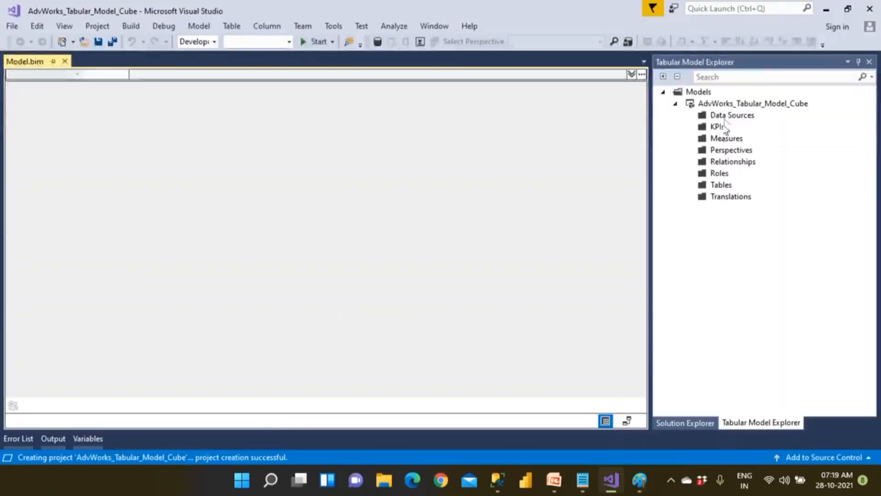
{"action": "left_click", "coordinate": [726, 118]}
{"action": "right_click", "coordinate": [721, 116]}
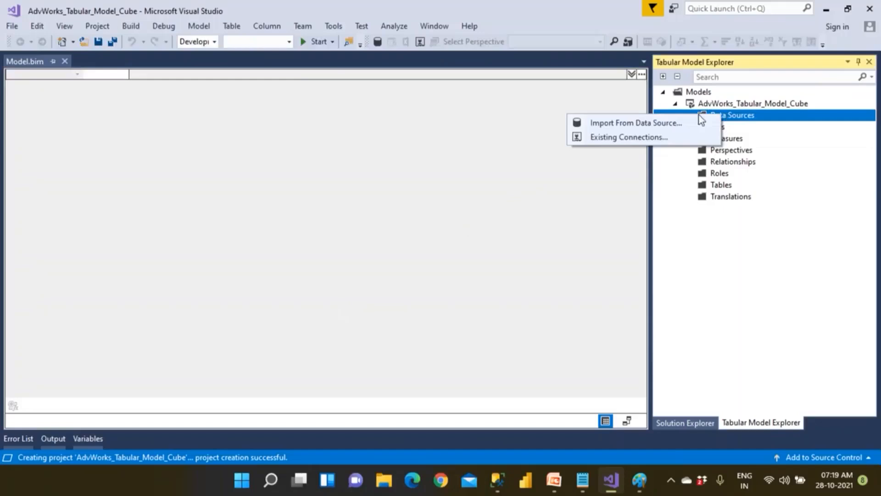
{"action": "left_click", "coordinate": [652, 137]}
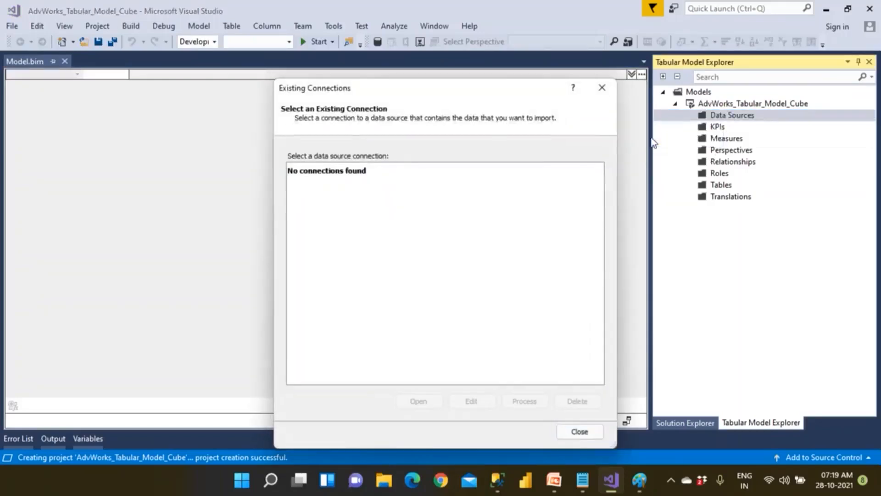
{"action": "left_click", "coordinate": [569, 431]}
{"action": "right_click", "coordinate": [719, 118]}
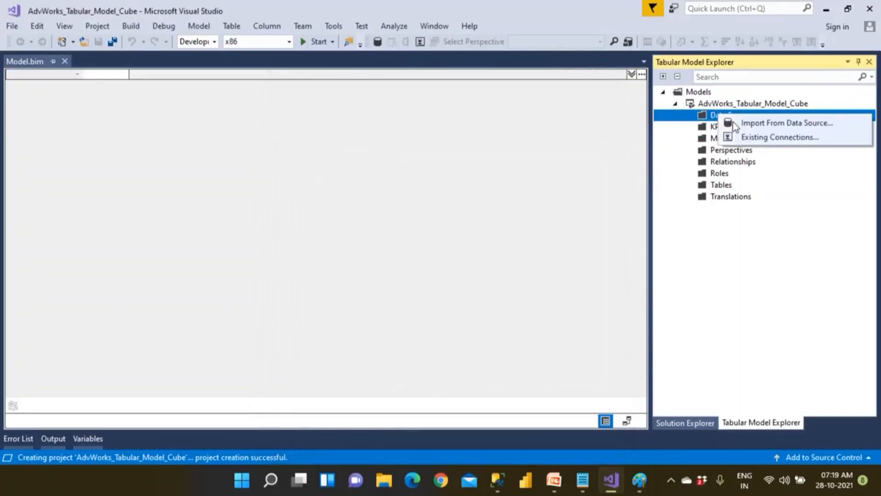
{"action": "left_click", "coordinate": [734, 122]}
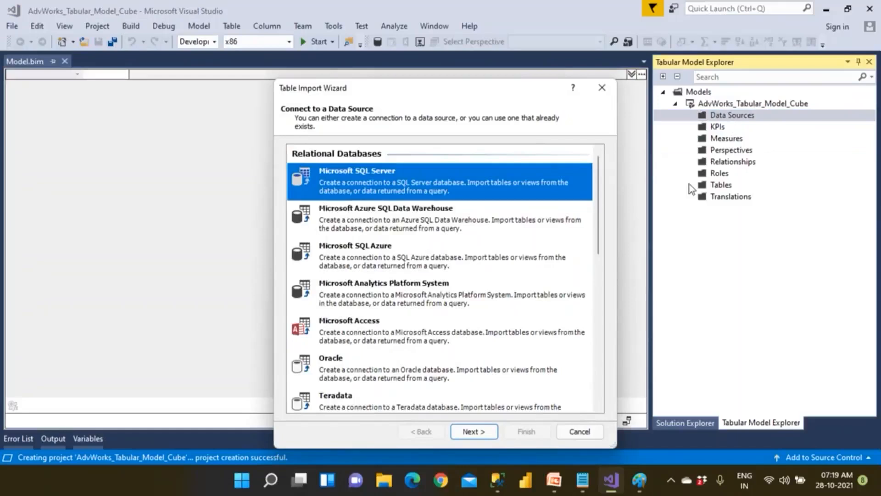
{"action": "left_click", "coordinate": [598, 435]}
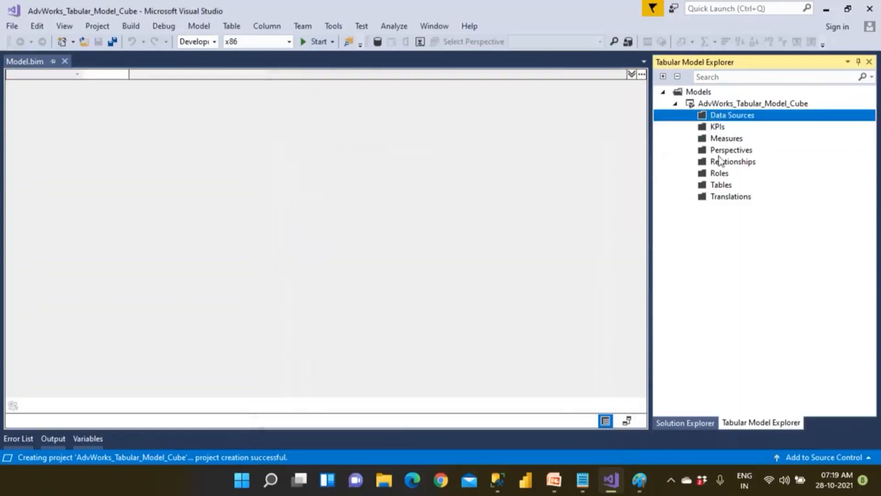
Start an import from a data source for the model, using Microsoft SQL Server as the source type
{"action": "right_click", "coordinate": [718, 118]}
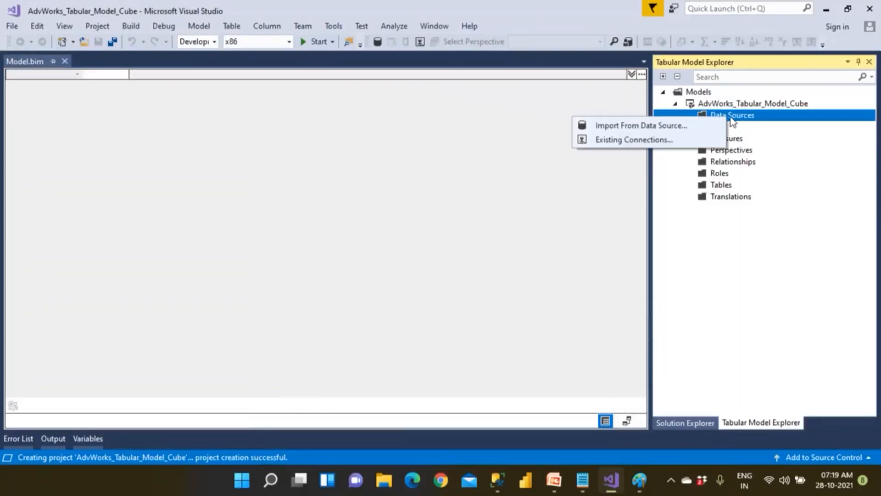
{"action": "left_click", "coordinate": [643, 128]}
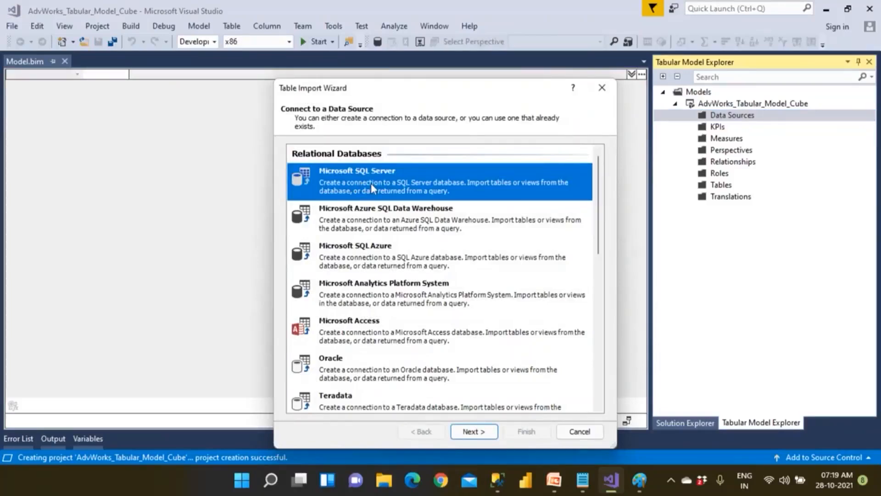
{"action": "left_click", "coordinate": [485, 431]}
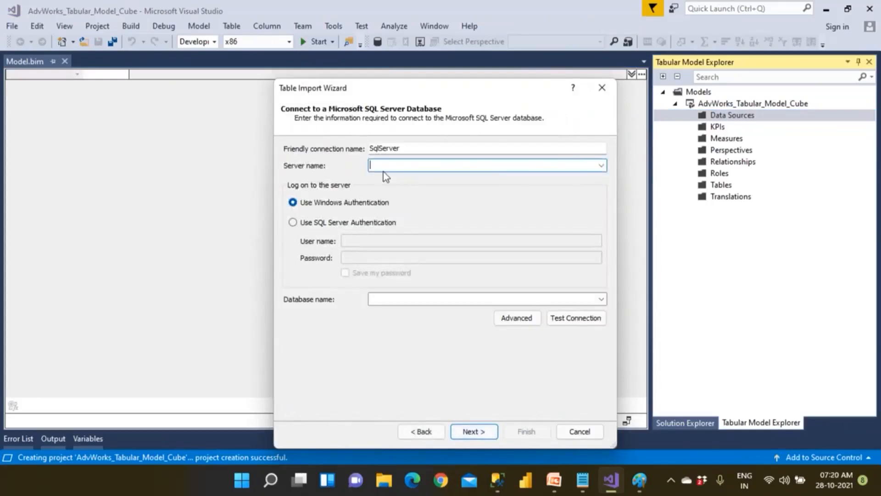
Set the connection's server name to kedar and its friendly connection name to SQL_Kedar
{"action": "type", "text": "kedar"}
{"action": "key", "text": "BackSpace"}
{"action": "key", "text": "BackSpace"}
{"action": "key", "text": "BackSpace"}
{"action": "key", "text": "BackSpace"}
{"action": "key", "text": "BackSpace"}
{"action": "type", "text": "."}
{"action": "key", "text": "BackSpace"}
{"action": "type", "text": "kedar"}
{"action": "left_click_drag", "start_coordinate": [448, 147], "coordinate": [359, 155]}
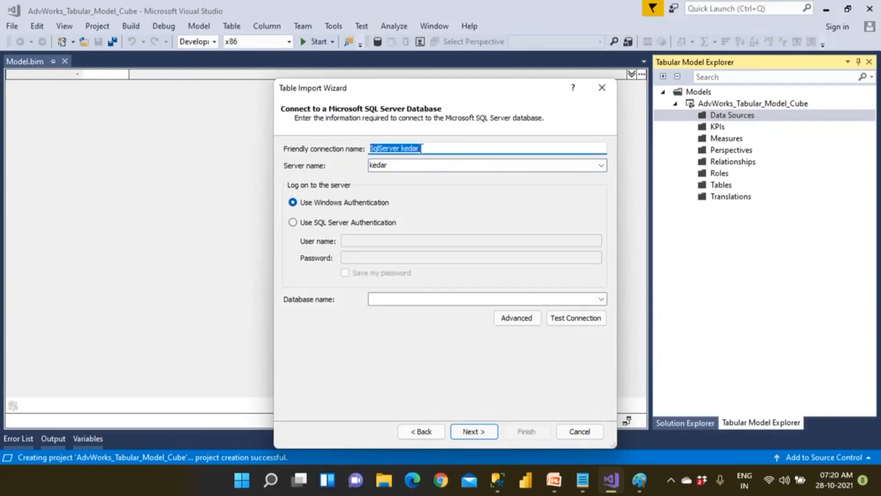
{"action": "type", "text": "SQL_Kedar"}
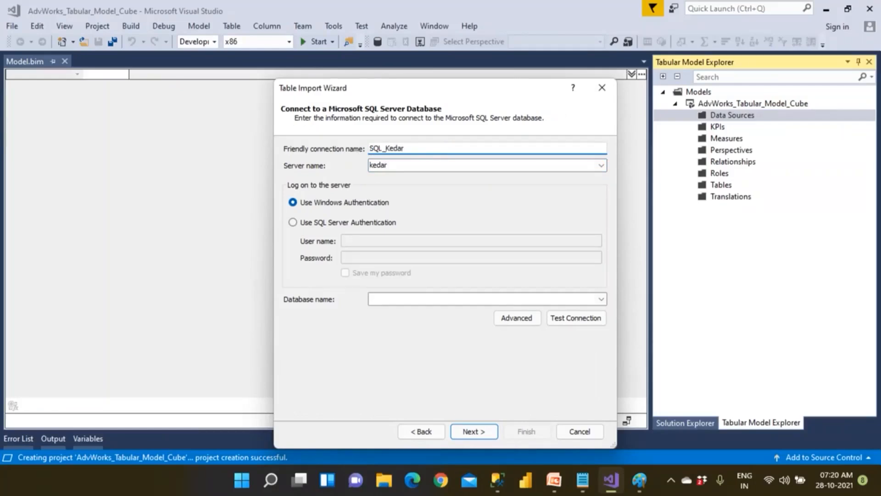
{"action": "left_click", "coordinate": [404, 167]}
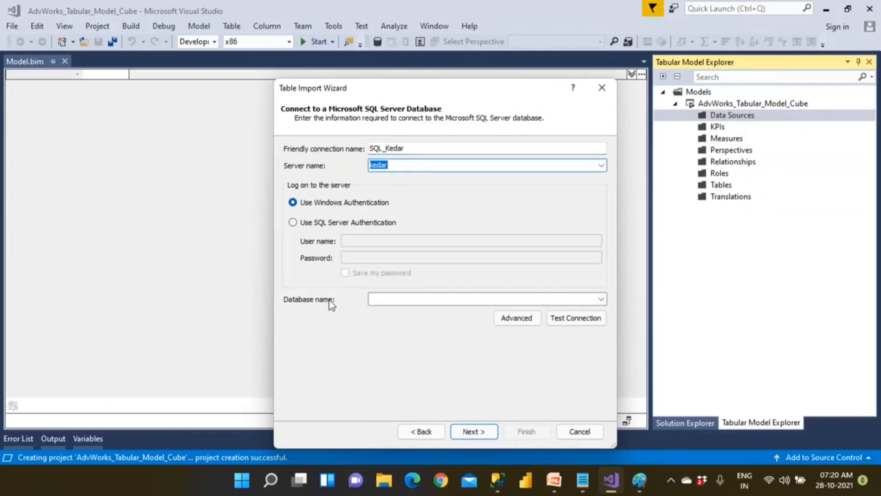
Choose AdventureWorksDW as the source database and test the connection
{"action": "left_click", "coordinate": [603, 298]}
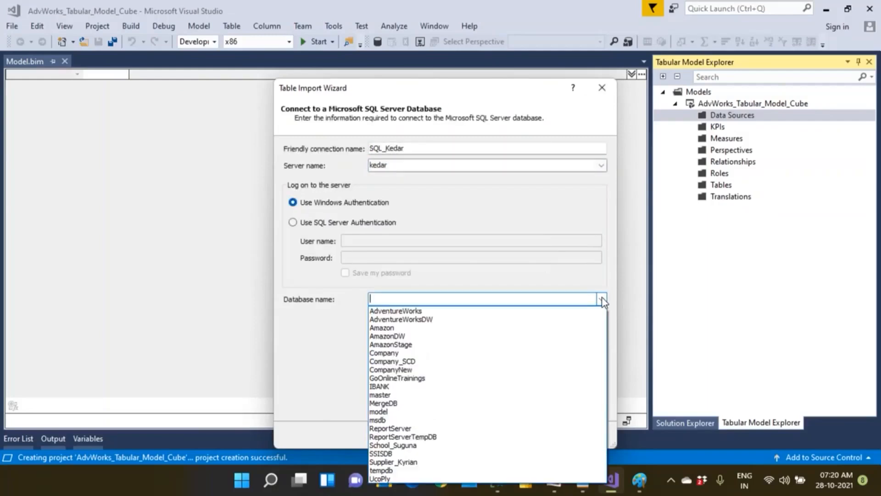
{"action": "left_click", "coordinate": [436, 321]}
{"action": "left_click", "coordinate": [557, 319]}
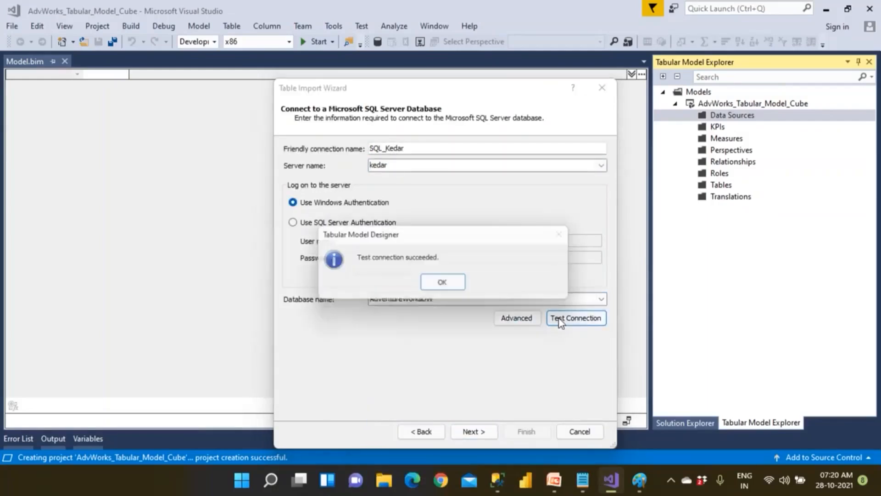
{"action": "left_click", "coordinate": [446, 285]}
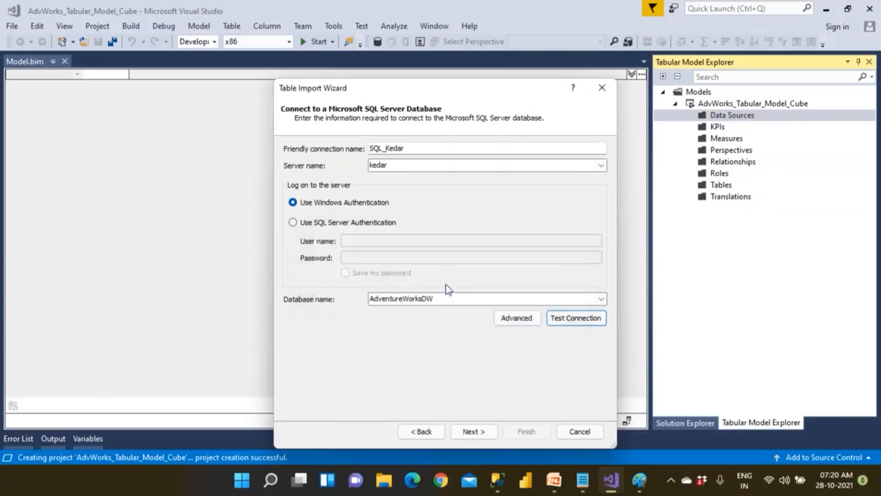
Continue to the impersonation information and choose Service Account as the credentials for the data source
{"action": "left_click", "coordinate": [473, 432]}
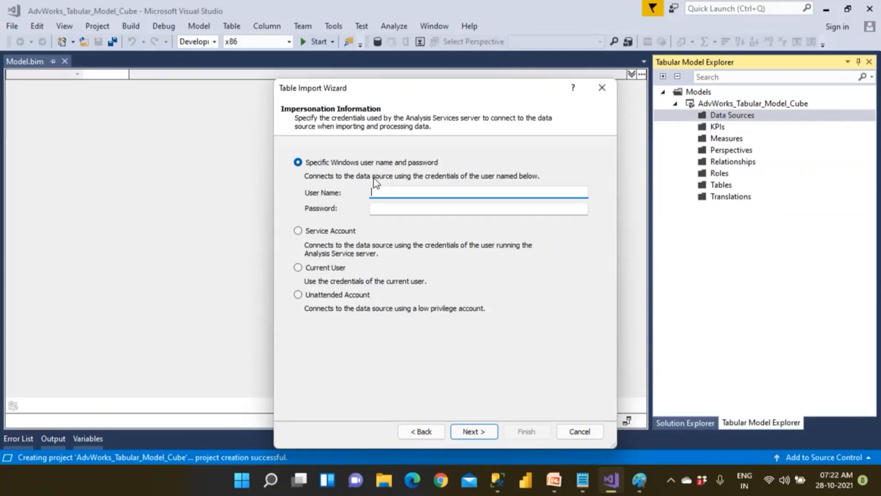
{"action": "left_click", "coordinate": [378, 208]}
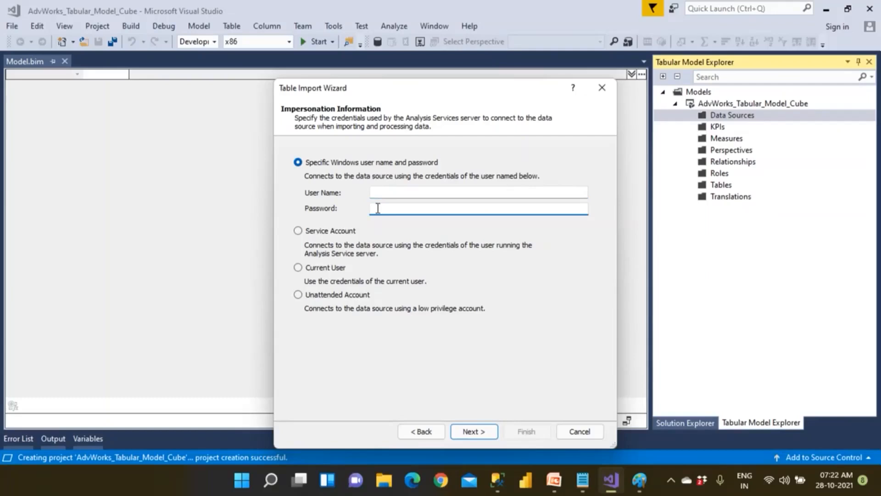
{"action": "left_click", "coordinate": [346, 231]}
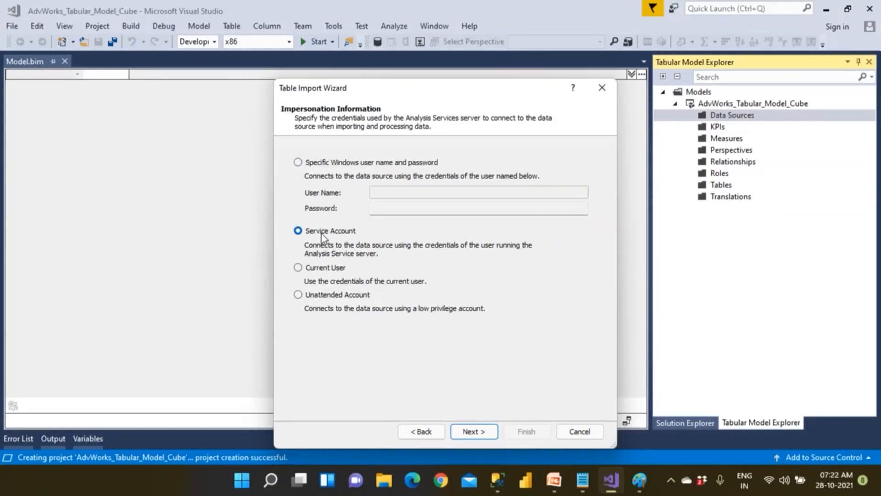
Open the Windows Services console and locate the SQL Server services in the list
{"action": "key", "text": "super"}
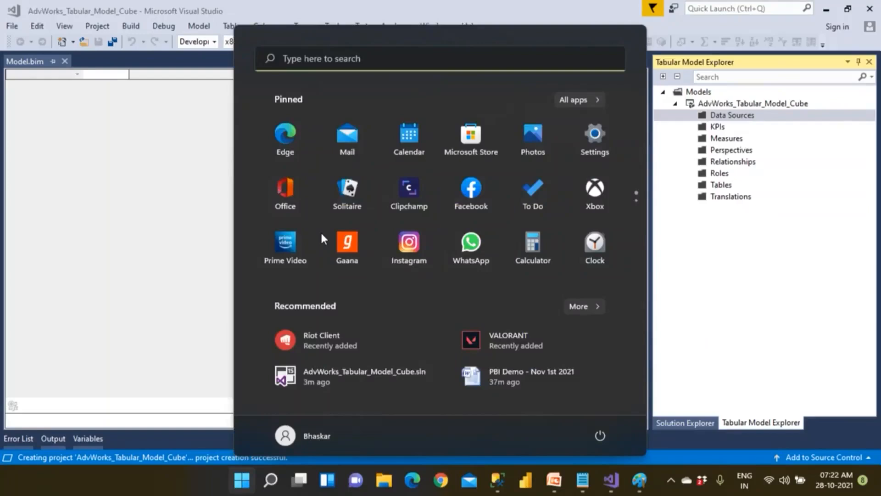
{"action": "type", "text": "services"}
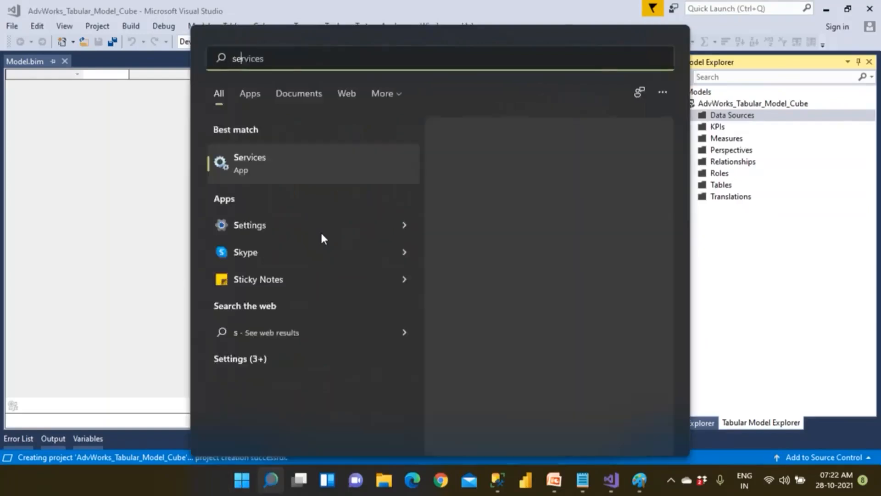
{"action": "left_click", "coordinate": [265, 169]}
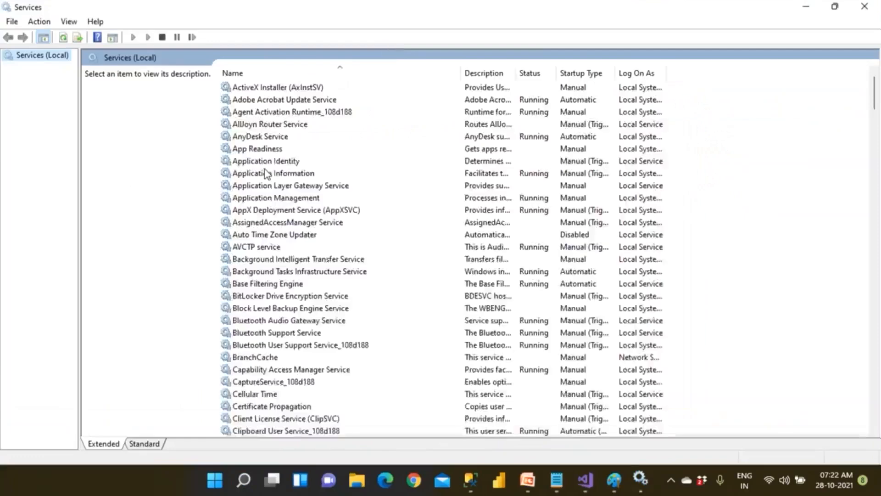
{"action": "scroll", "coordinate": [272, 241], "scroll_direction": "down", "scroll_amount": 3}
{"action": "scroll", "coordinate": [272, 241], "scroll_direction": "down", "scroll_amount": 9}
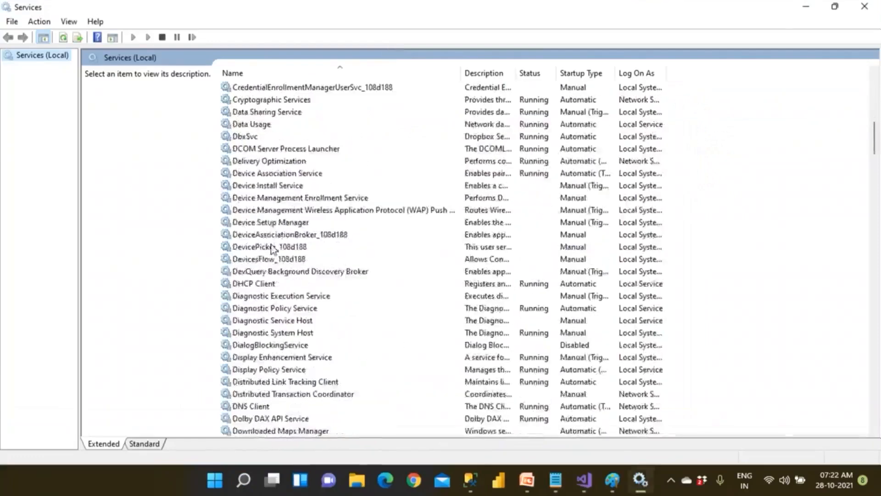
{"action": "scroll", "coordinate": [269, 300], "scroll_direction": "down", "scroll_amount": 14}
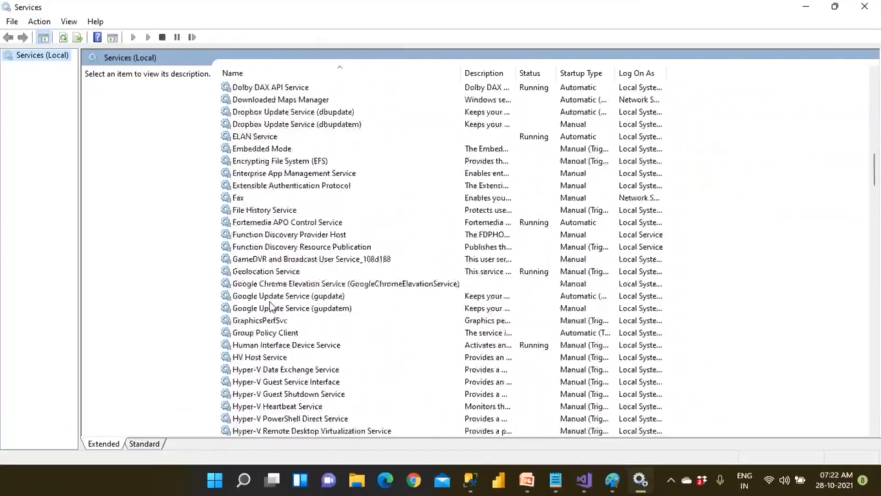
{"action": "scroll", "coordinate": [271, 307], "scroll_direction": "down", "scroll_amount": 20}
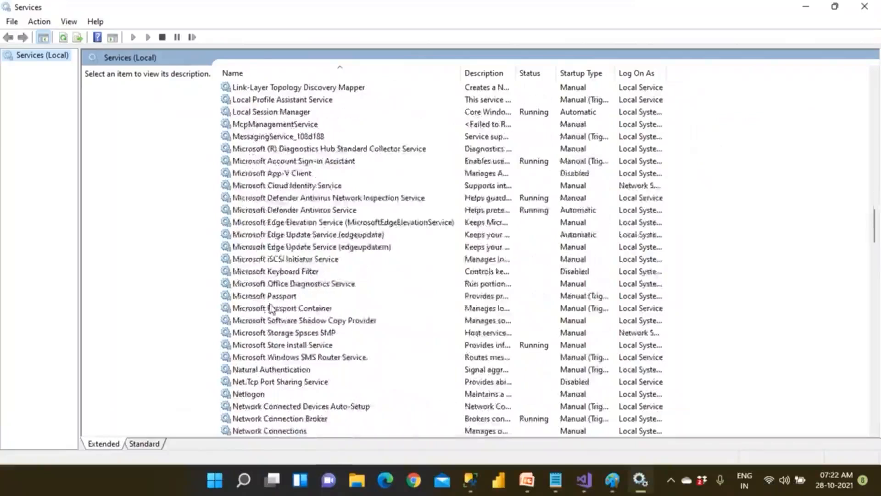
{"action": "scroll", "coordinate": [272, 310], "scroll_direction": "down", "scroll_amount": 6}
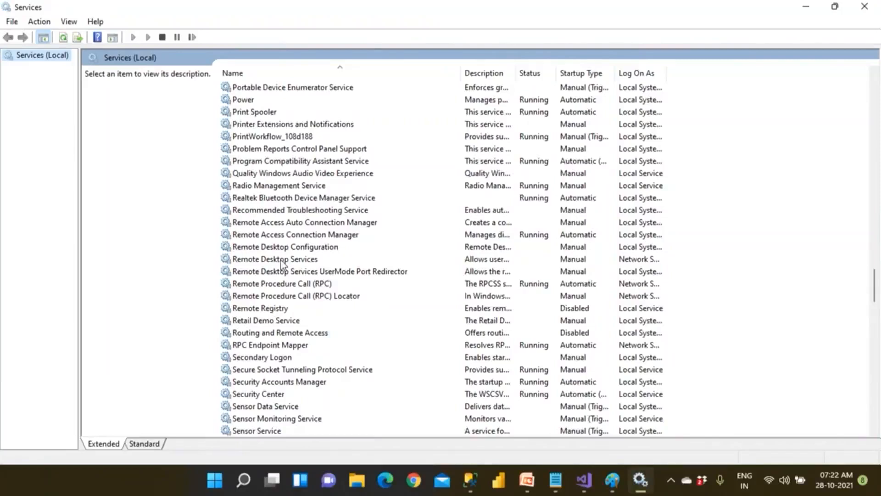
{"action": "left_click", "coordinate": [274, 297]}
{"action": "scroll", "coordinate": [274, 309], "scroll_direction": "down", "scroll_amount": 10}
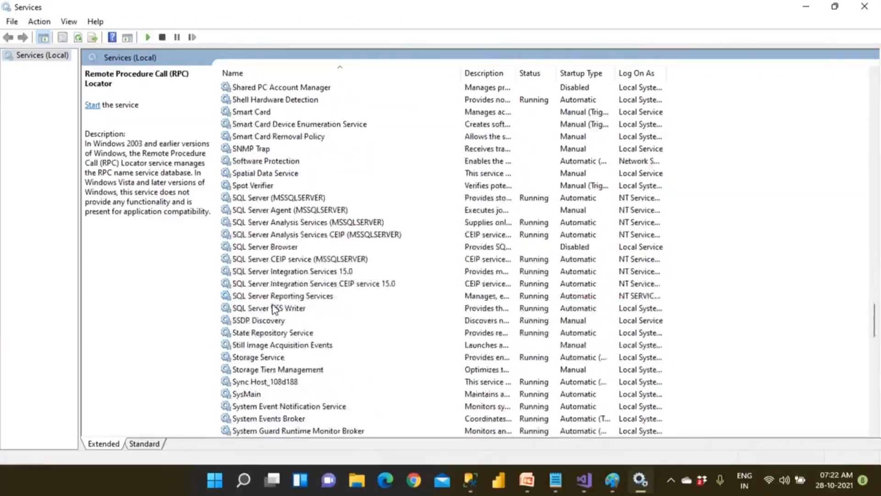
View the general properties of the SQL Server Analysis Services (MSSQLSERVER) service, then close them
{"action": "left_click", "coordinate": [282, 273]}
{"action": "left_click", "coordinate": [279, 235]}
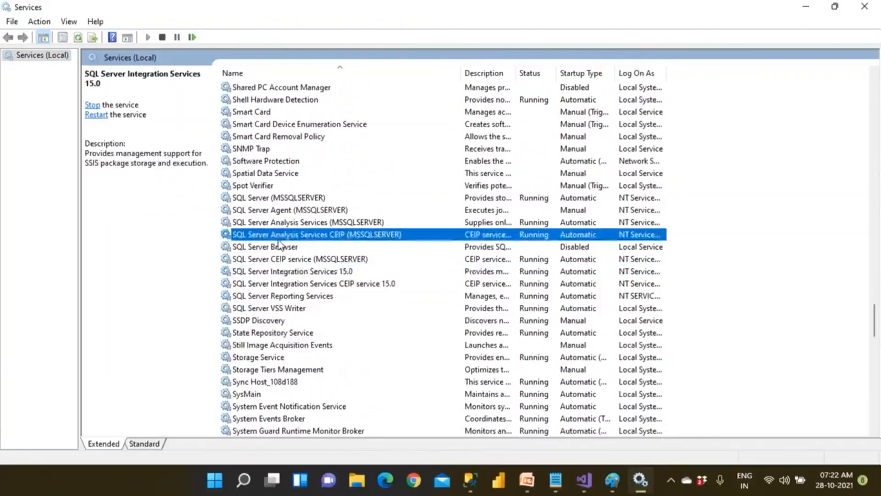
{"action": "double_click", "coordinate": [280, 224]}
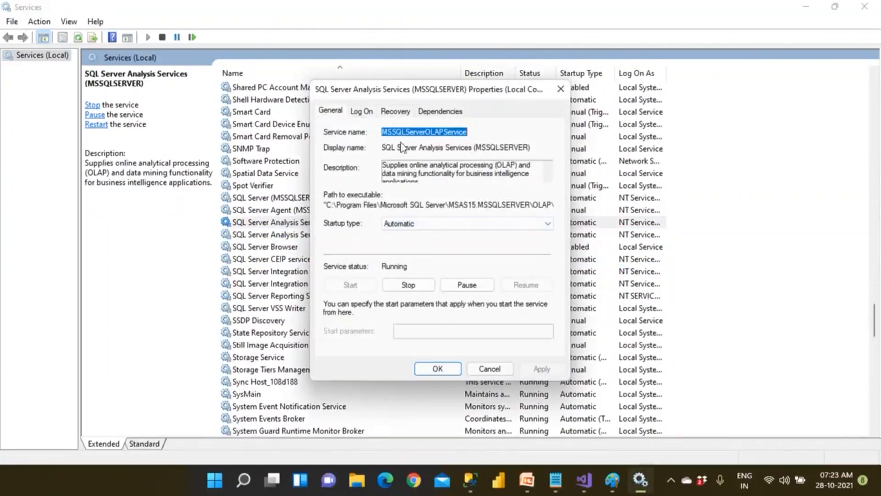
{"action": "left_click", "coordinate": [565, 92]}
Widen the Log On As column and inspect the logon account in the SQL Server Analysis Services (MSSQLSERVER) properties
{"action": "left_click_drag", "start_coordinate": [666, 74], "coordinate": [853, 81]}
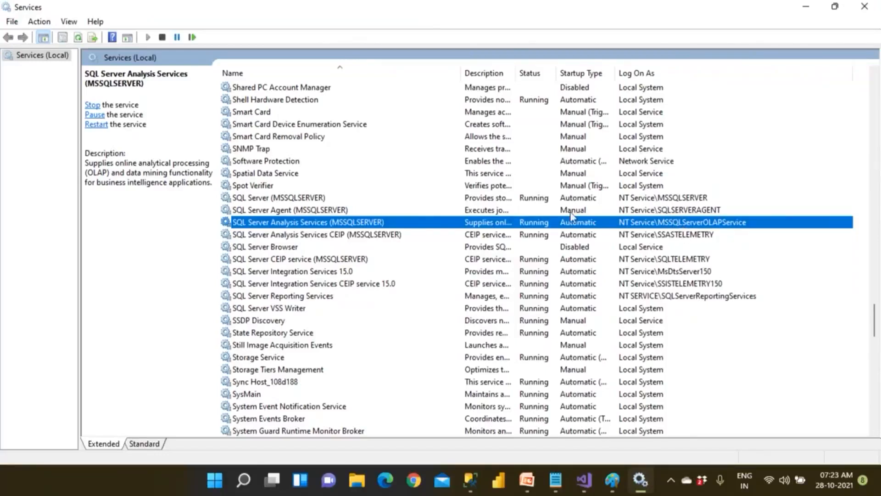
{"action": "double_click", "coordinate": [368, 224]}
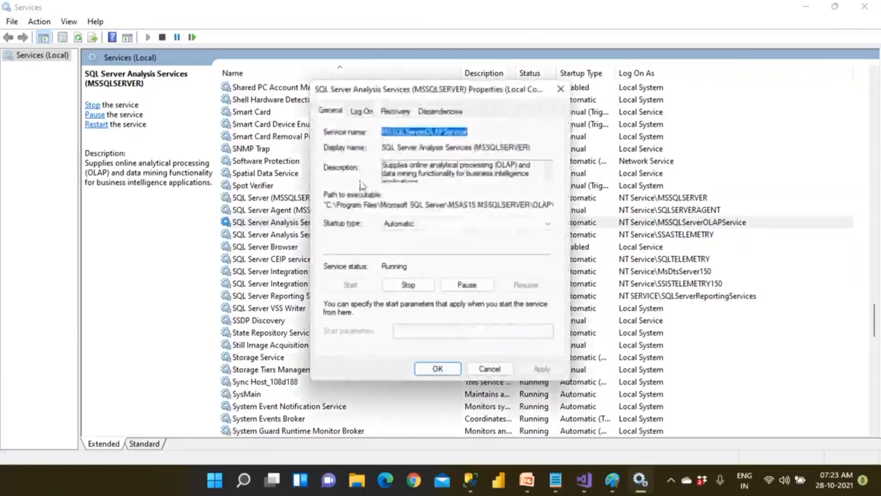
{"action": "left_click", "coordinate": [367, 113]}
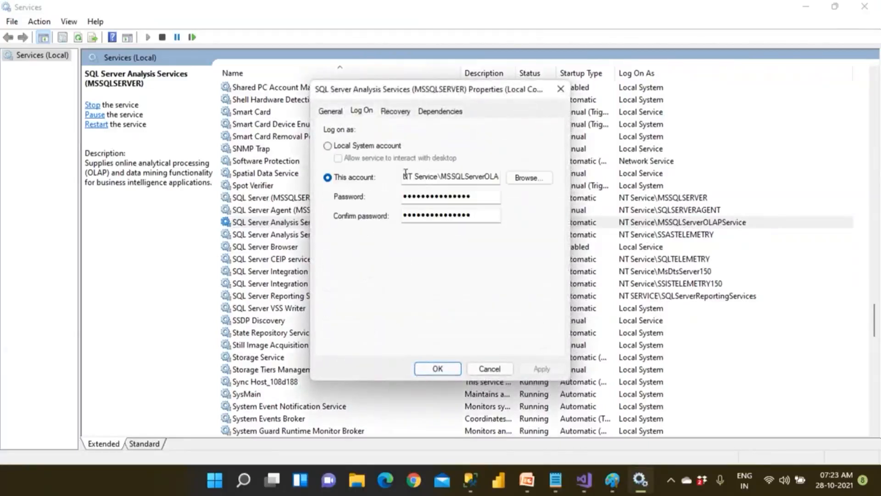
{"action": "left_click_drag", "start_coordinate": [404, 177], "coordinate": [520, 178]}
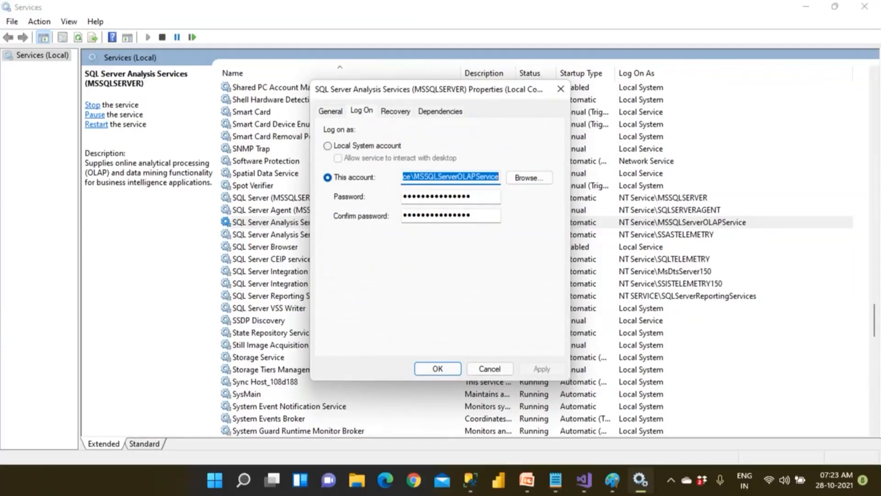
Try a Windows user account as the Analysis Services logon, discard the change, and close the Services console
{"action": "type", "text": "kedar\\bhaskar"}
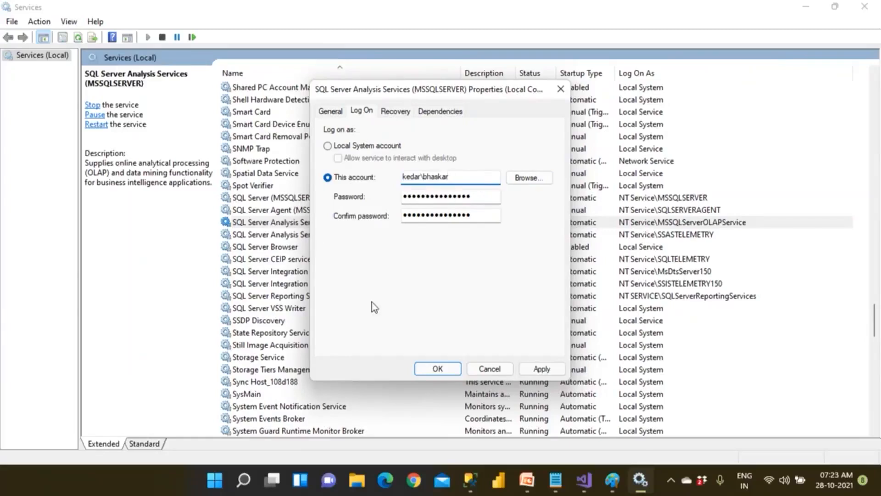
{"action": "left_click", "coordinate": [490, 370]}
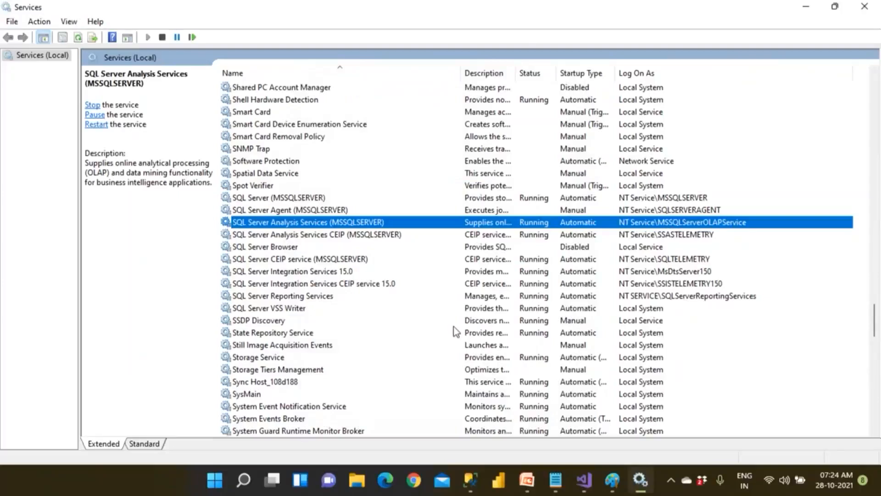
{"action": "left_click", "coordinate": [865, 6]}
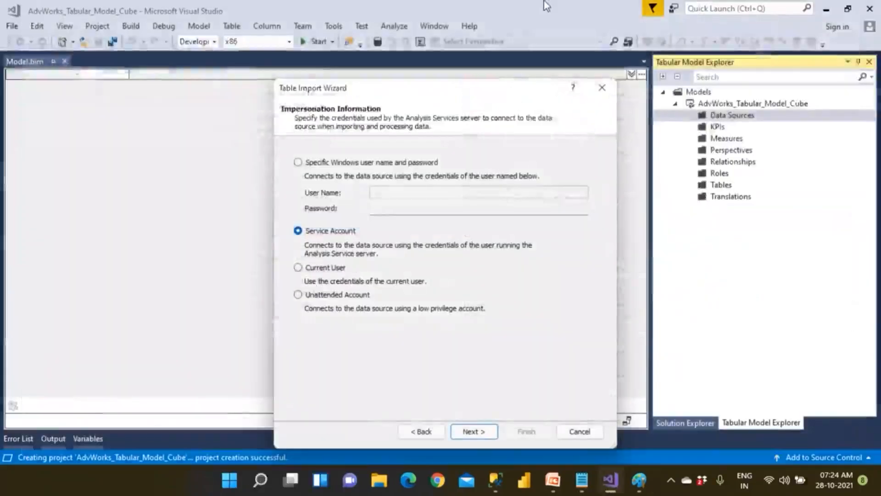
Try the specific Windows user name and password option for impersonation, entering the Windows account's user name
{"action": "left_click", "coordinate": [313, 164]}
{"action": "left_click", "coordinate": [386, 193]}
{"action": "type", "text": "k"}
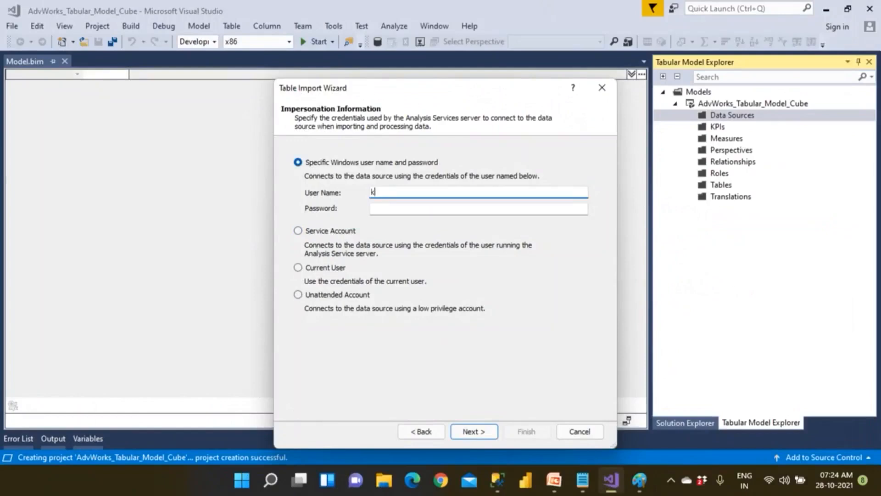
{"action": "type", "text": "edar\\bhaskar"}
{"action": "left_click", "coordinate": [372, 209]}
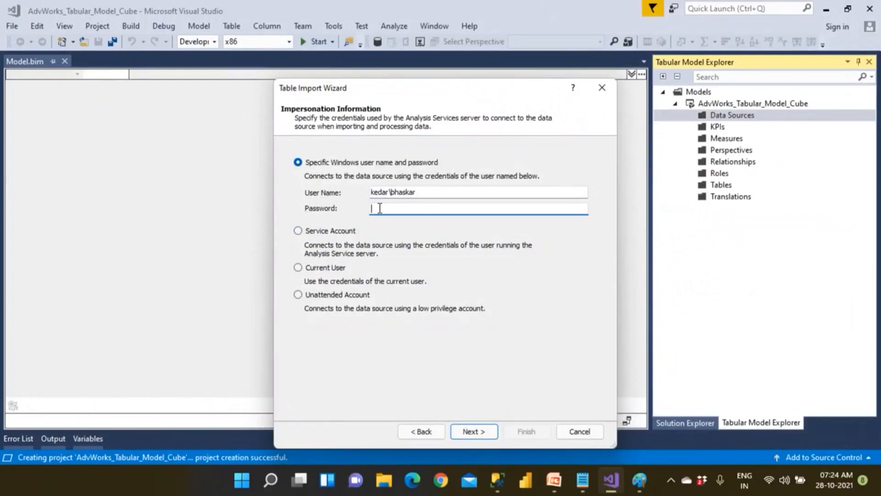
{"action": "left_click", "coordinate": [422, 192]}
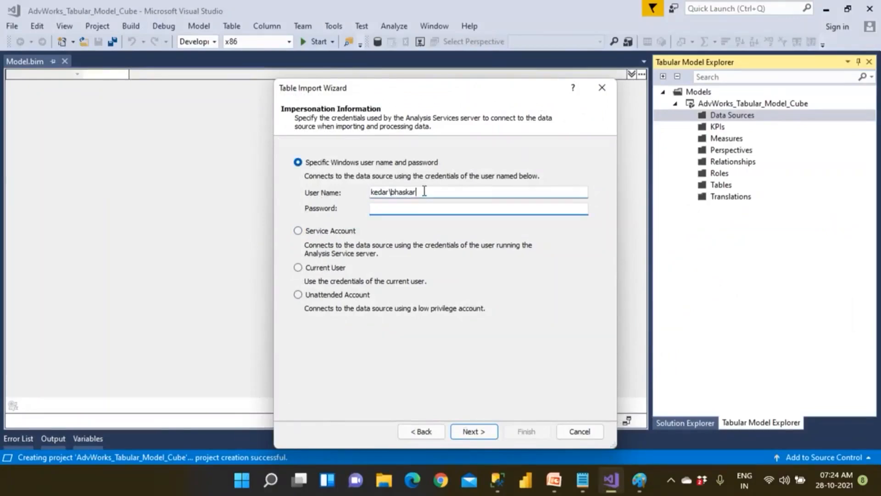
Set the impersonation to Service Account and continue with selecting the data from a list of tables and views
{"action": "left_click", "coordinate": [350, 231]}
{"action": "left_click", "coordinate": [331, 268]}
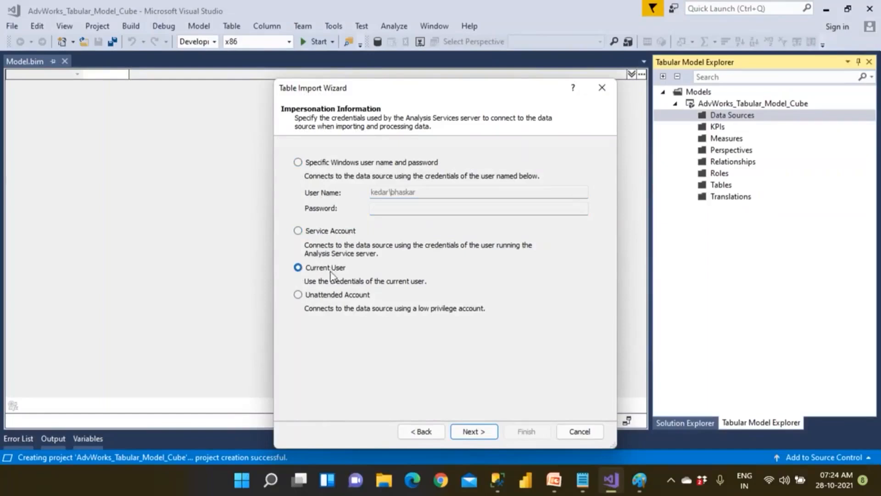
{"action": "left_click", "coordinate": [337, 296]}
{"action": "left_click", "coordinate": [330, 270]}
{"action": "left_click", "coordinate": [325, 233]}
{"action": "left_click", "coordinate": [471, 430]}
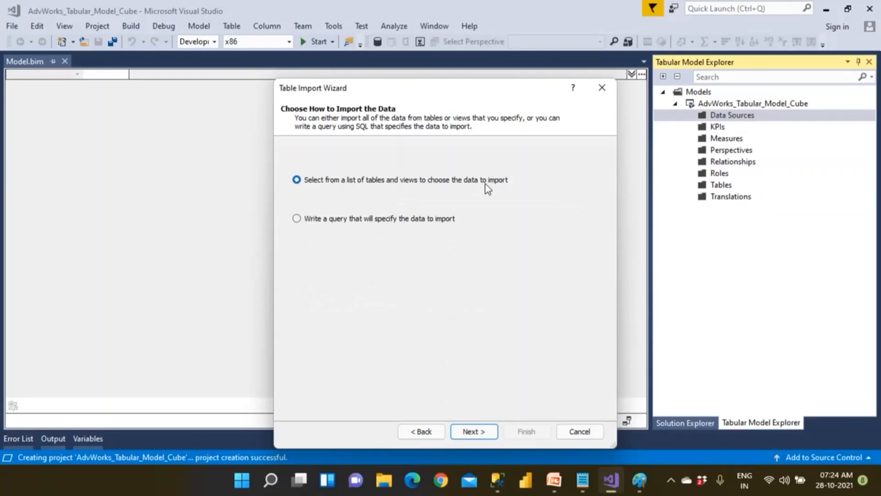
{"action": "left_click", "coordinate": [481, 432]}
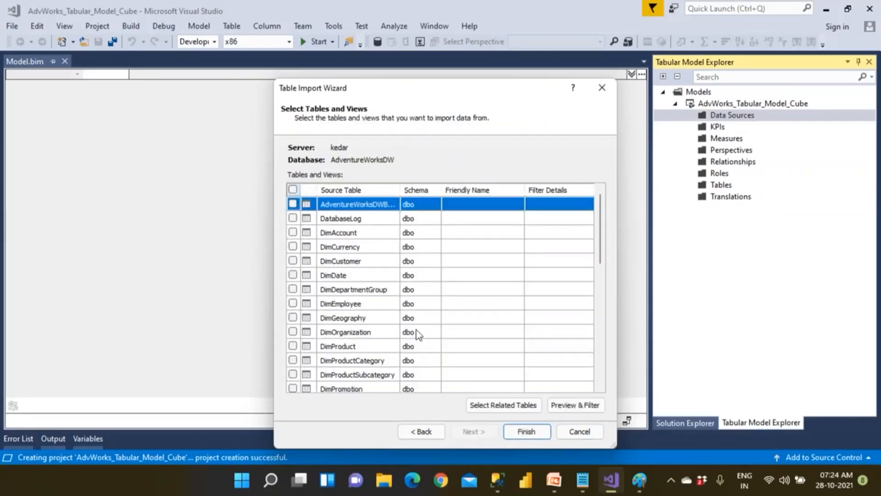
Switch to the Notepad notes and add "---- Select Fact tables first" after FactInternetSales
{"action": "scroll", "coordinate": [417, 331], "scroll_direction": "down", "scroll_amount": 8}
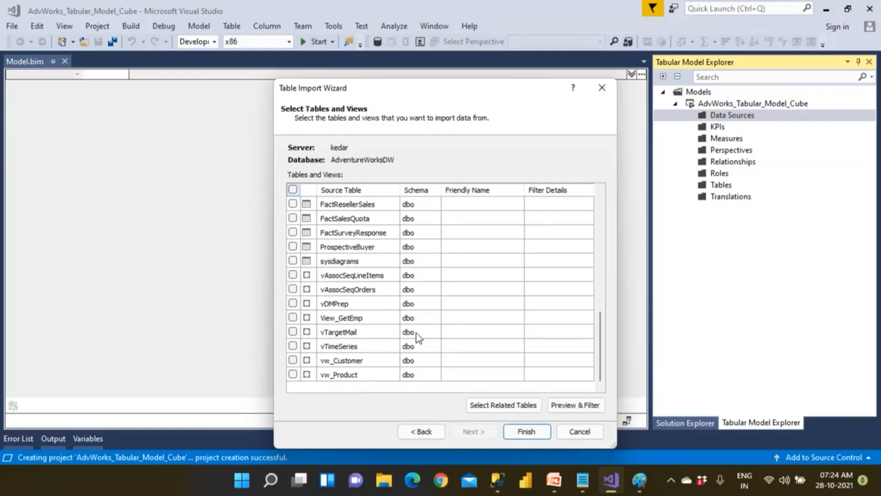
{"action": "left_click", "coordinate": [583, 480]}
{"action": "scroll", "coordinate": [238, 303], "scroll_direction": "up", "scroll_amount": 5}
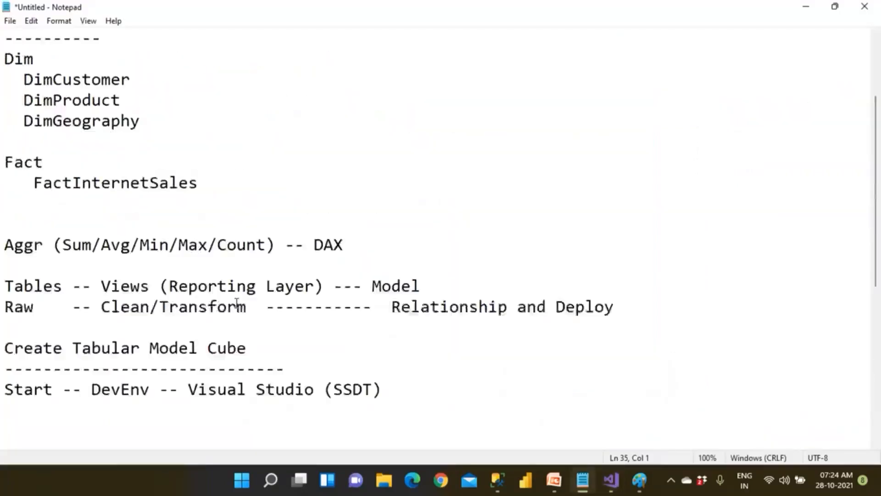
{"action": "left_click_drag", "start_coordinate": [28, 311], "coordinate": [238, 307]}
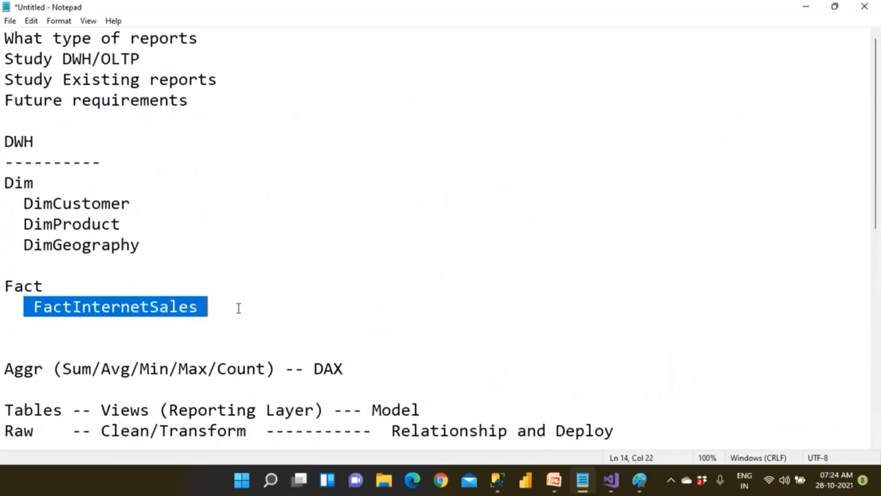
{"action": "left_click", "coordinate": [239, 307]}
{"action": "type", "text": "---- "}
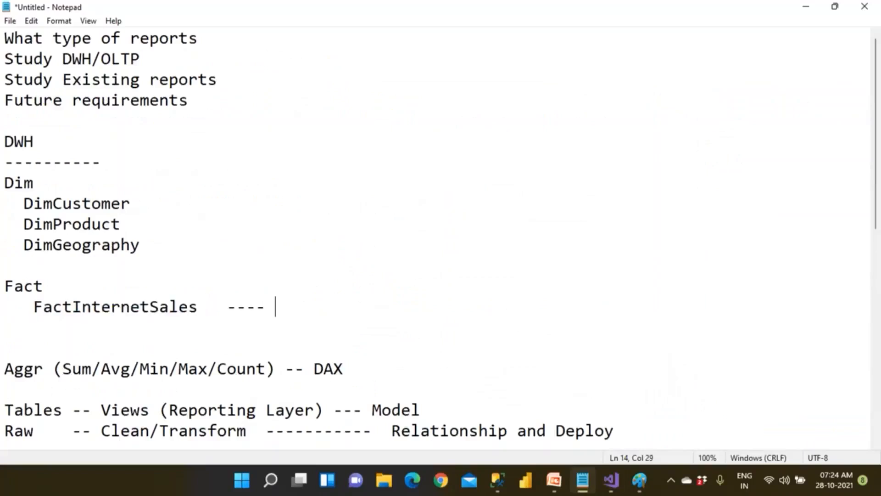
{"action": "type", "text": "Selec"}
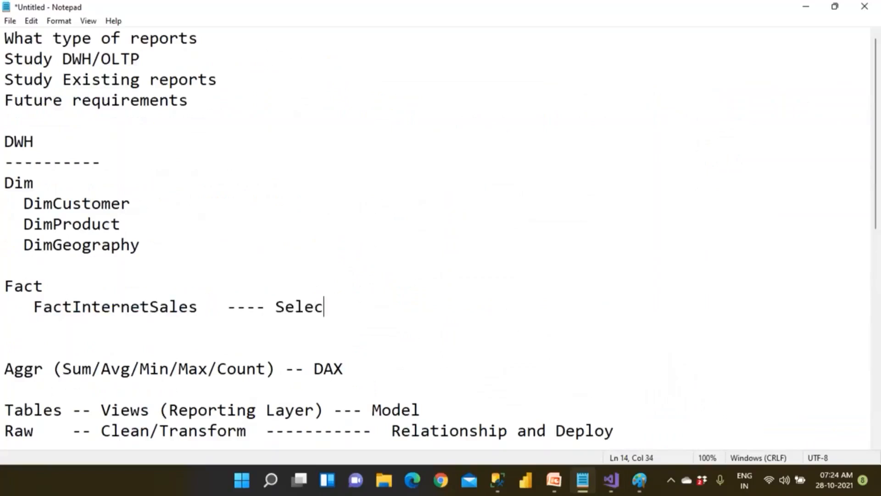
{"action": "type", "text": "t Fact "}
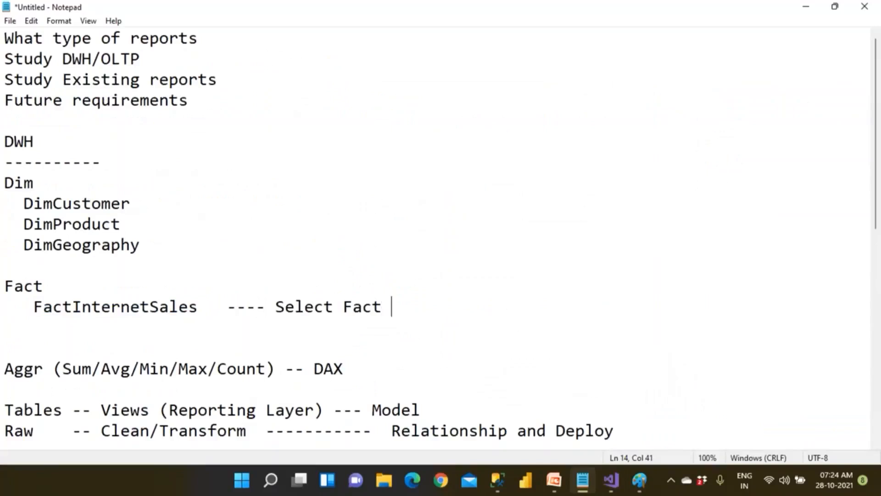
{"action": "type", "text": "tables "}
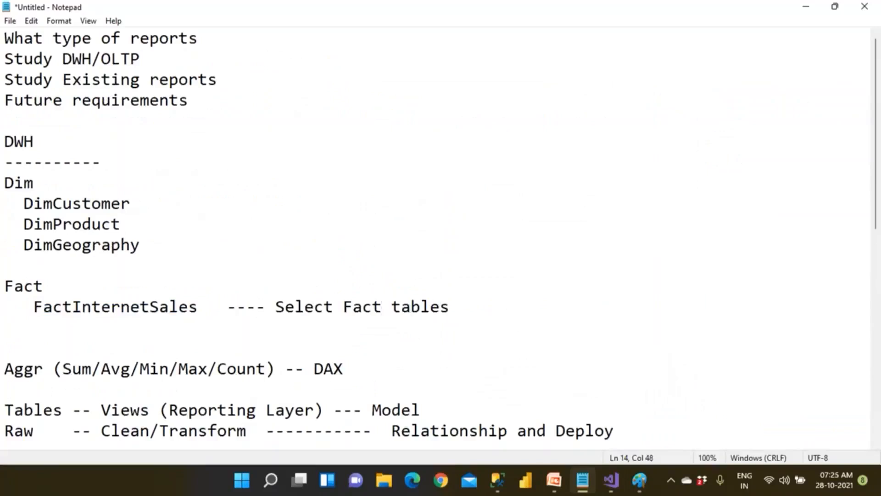
{"action": "type", "text": "first"}
Review the fact-tables-first note together with the dimension and fact table names listed under DWH
{"action": "left_click_drag", "start_coordinate": [277, 307], "coordinate": [356, 307]}
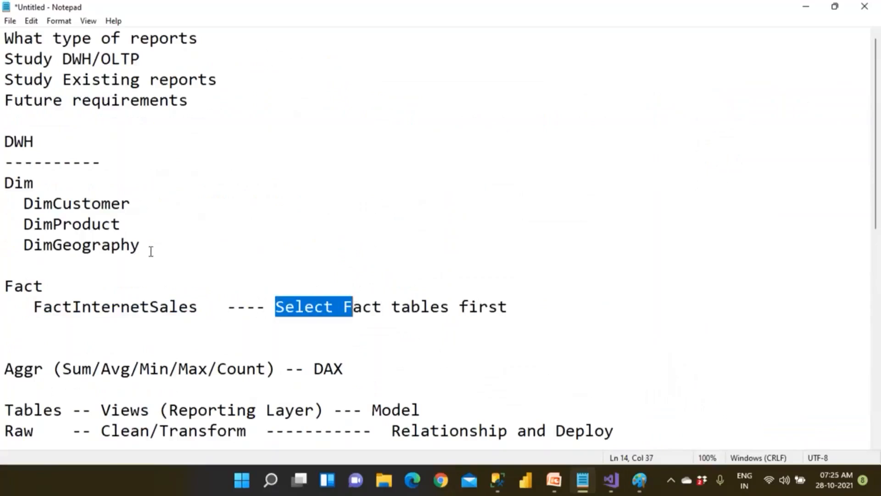
{"action": "left_click_drag", "start_coordinate": [155, 246], "coordinate": [31, 186]}
{"action": "left_click_drag", "start_coordinate": [25, 306], "coordinate": [120, 307]}
{"action": "left_click", "coordinate": [67, 307]}
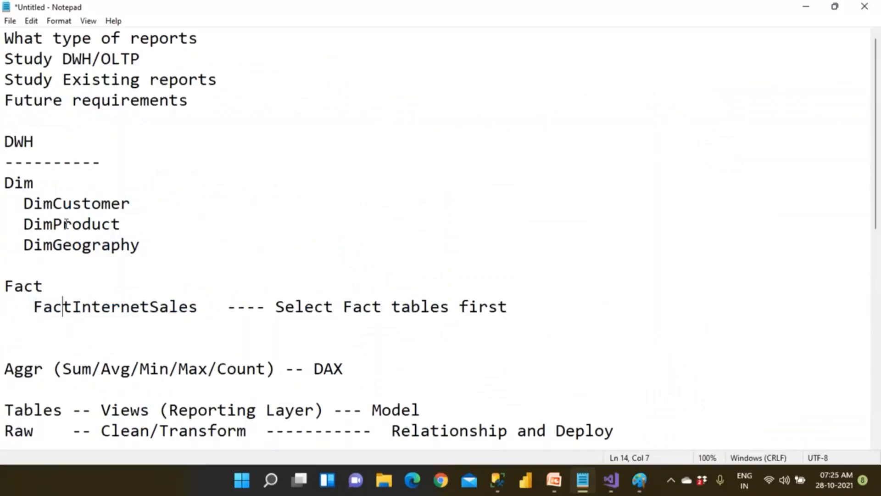
Return to the Table Import Wizard in Visual Studio and select FactInternetSales along with its related tables
{"action": "key", "text": "alt+Tab"}
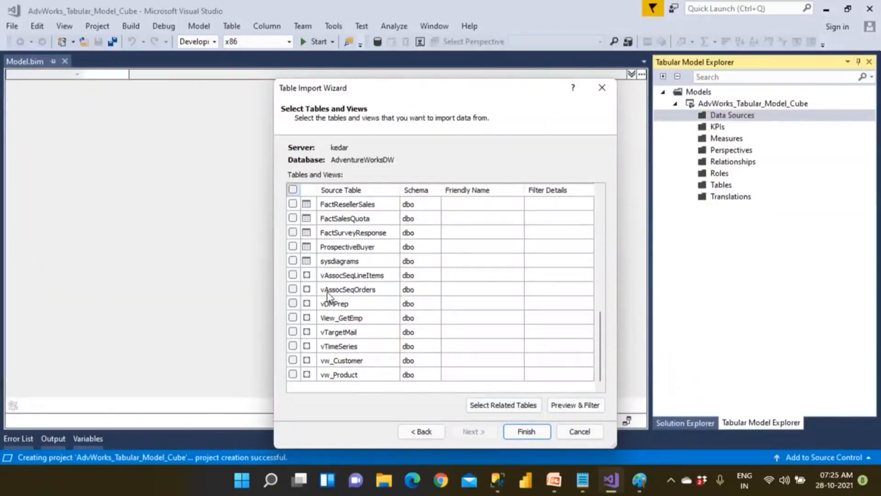
{"action": "scroll", "coordinate": [332, 241], "scroll_direction": "up", "scroll_amount": 1}
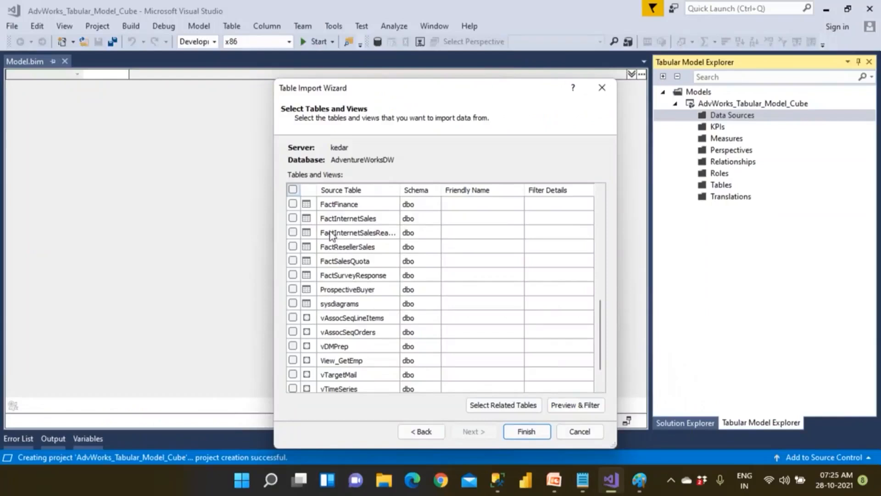
{"action": "left_click", "coordinate": [293, 218]}
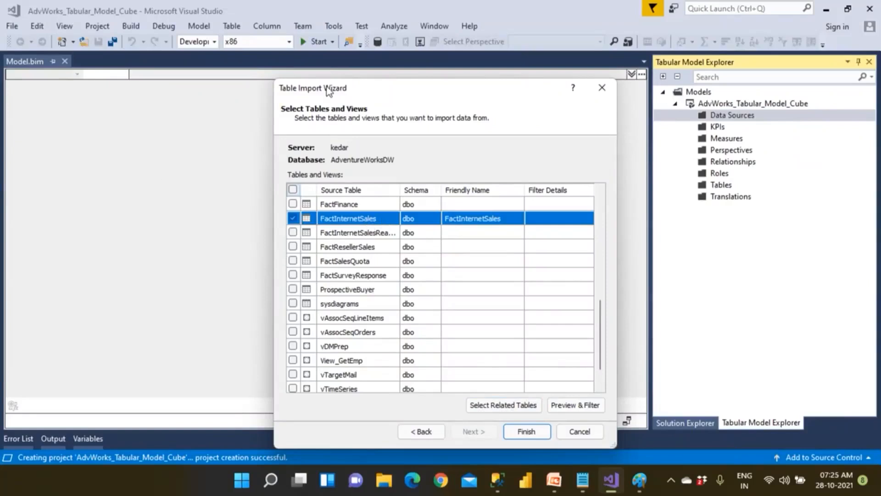
{"action": "left_click", "coordinate": [488, 403]}
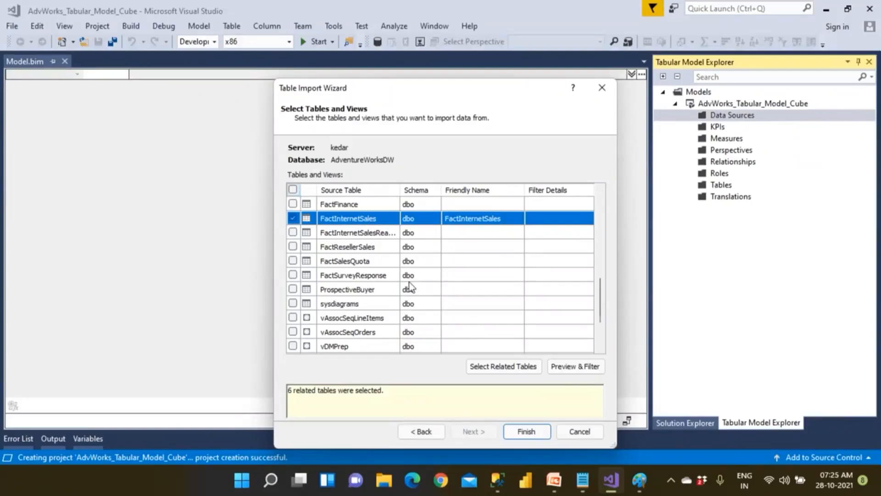
Review the related tables and exclude DimCustomer and DimProduct from the import selection
{"action": "scroll", "coordinate": [410, 288], "scroll_direction": "up", "scroll_amount": 3}
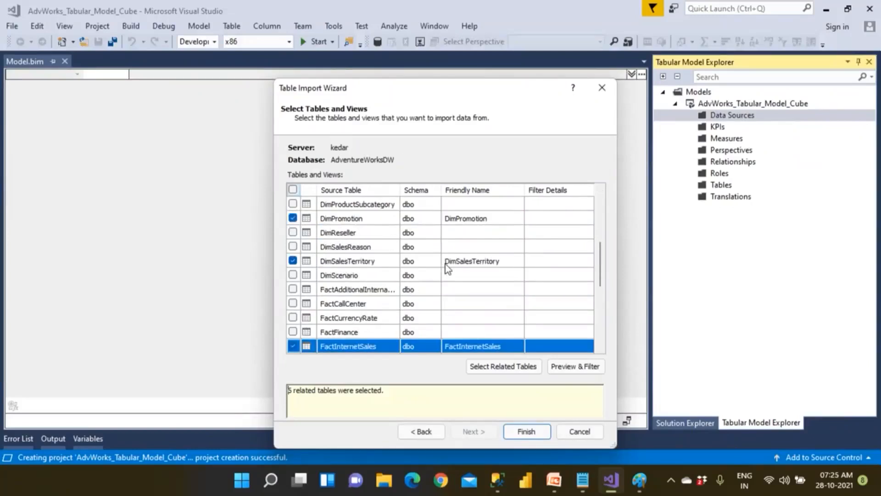
{"action": "scroll", "coordinate": [464, 273], "scroll_direction": "up", "scroll_amount": 2}
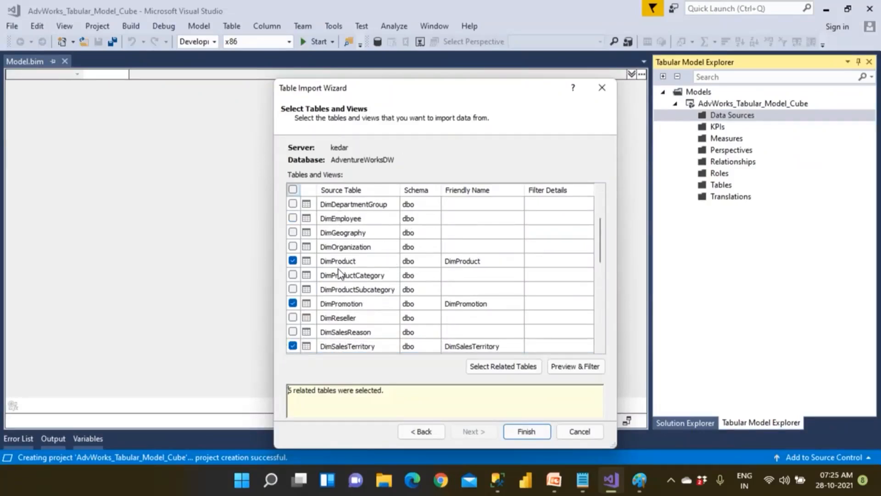
{"action": "scroll", "coordinate": [350, 293], "scroll_direction": "up", "scroll_amount": 2}
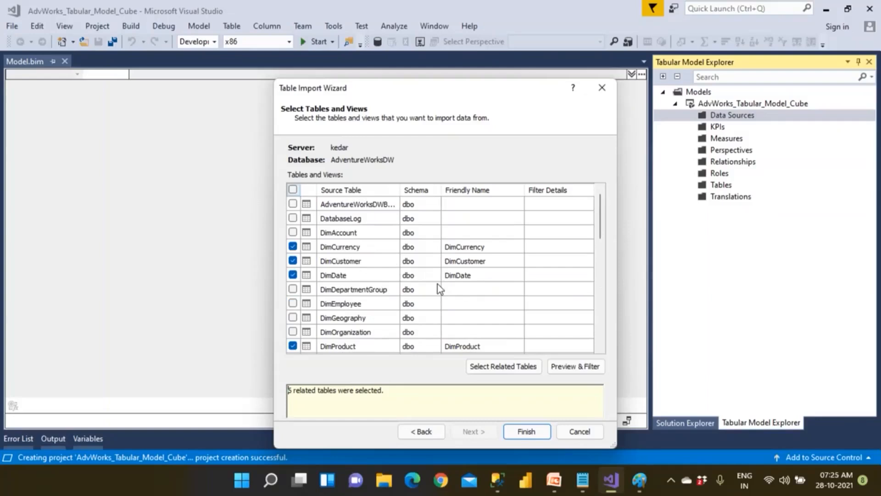
{"action": "left_click", "coordinate": [294, 262]}
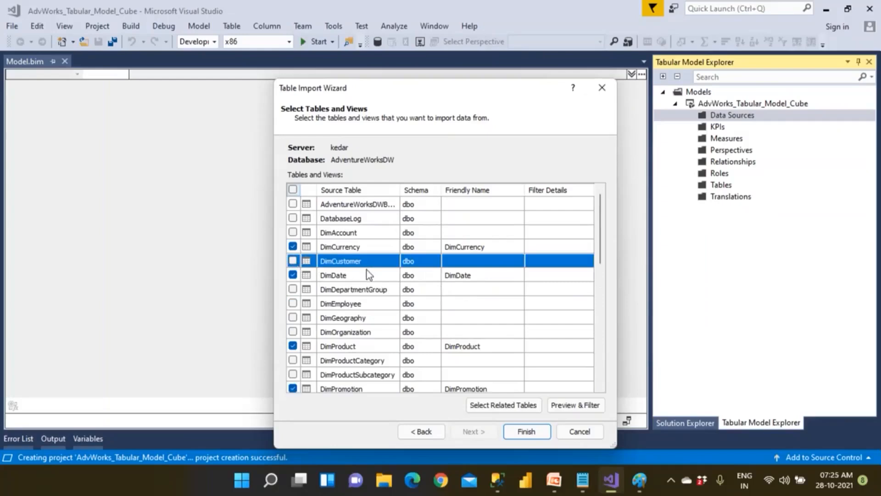
{"action": "left_click", "coordinate": [293, 347]}
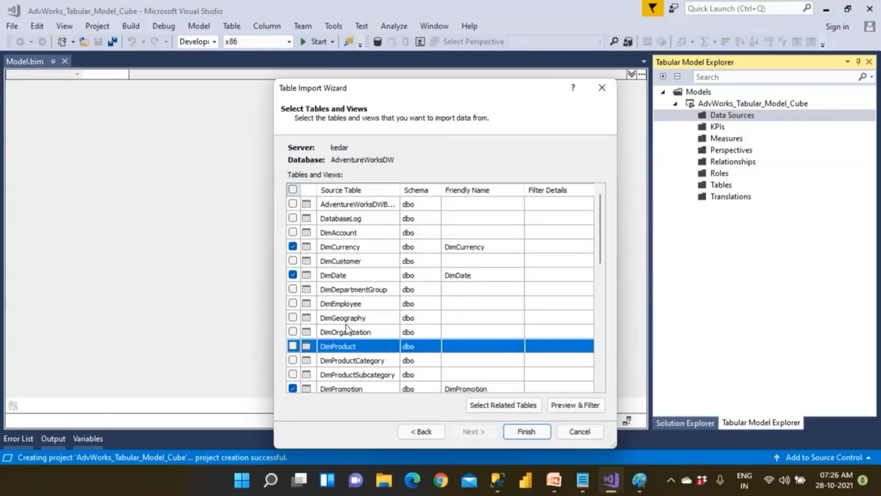
Include the vw_Customer and vw_Product views in the import selection
{"action": "scroll", "coordinate": [348, 329], "scroll_direction": "down", "scroll_amount": 1}
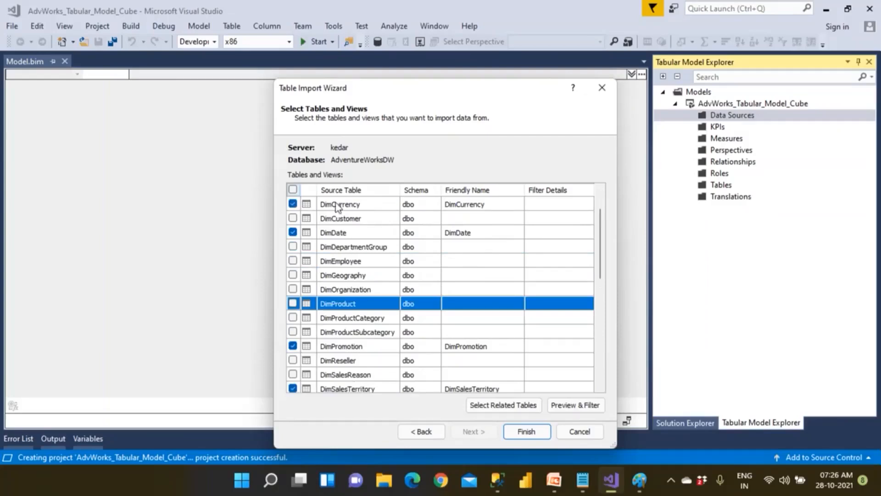
{"action": "scroll", "coordinate": [358, 312], "scroll_direction": "down", "scroll_amount": 3}
{"action": "scroll", "coordinate": [357, 314], "scroll_direction": "down", "scroll_amount": 4}
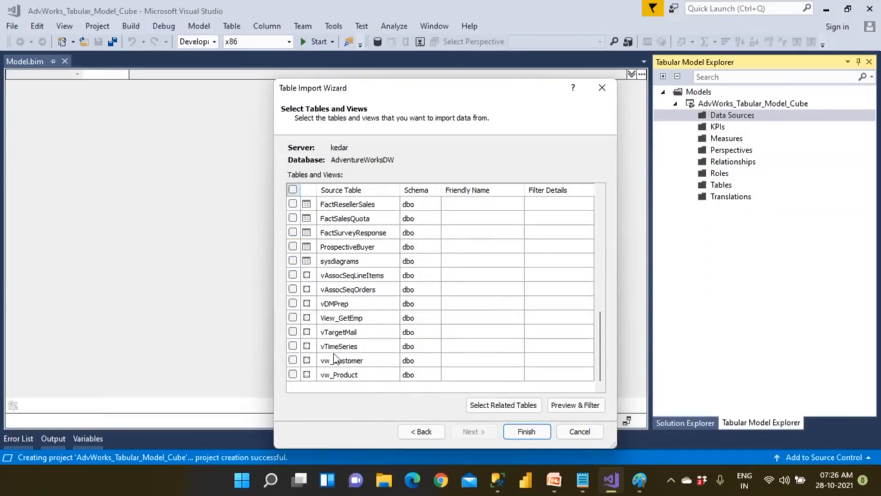
{"action": "left_click", "coordinate": [293, 361]}
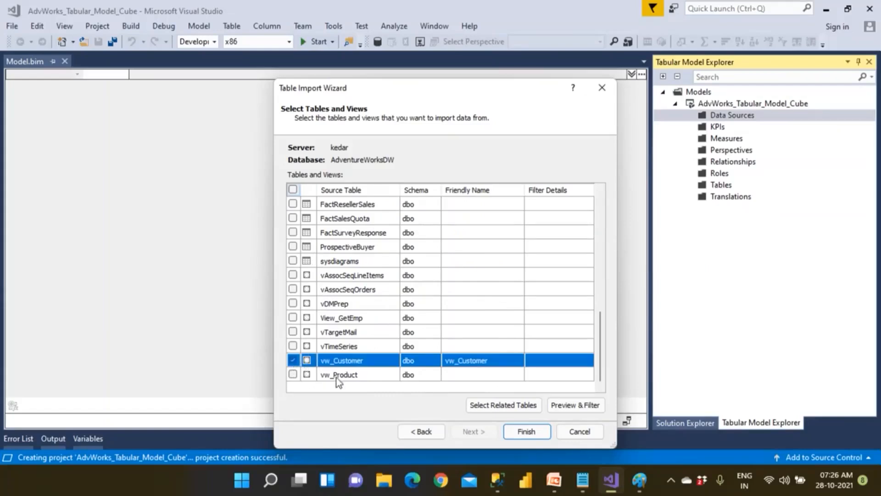
{"action": "left_click", "coordinate": [293, 374]}
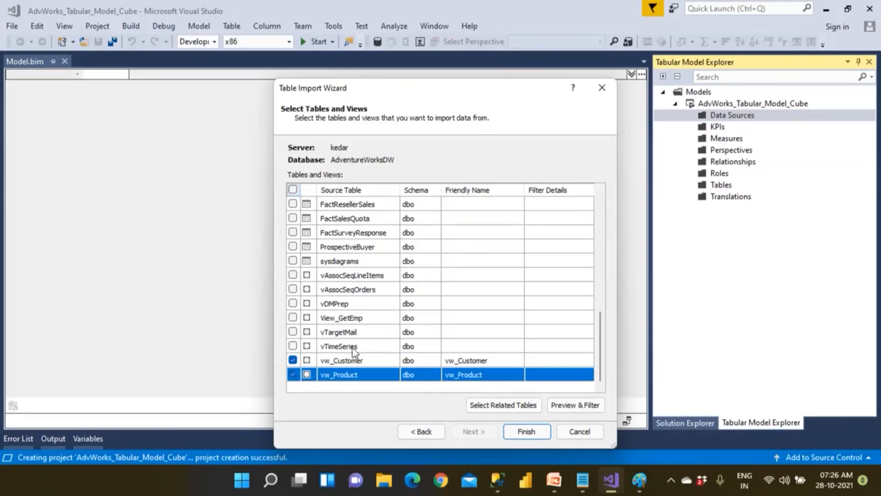
Recheck the selection and the fact-tables-first note in Notepad, then run the import of the selected tables and views
{"action": "scroll", "coordinate": [376, 327], "scroll_direction": "up", "scroll_amount": 1}
{"action": "scroll", "coordinate": [376, 327], "scroll_direction": "up", "scroll_amount": 7}
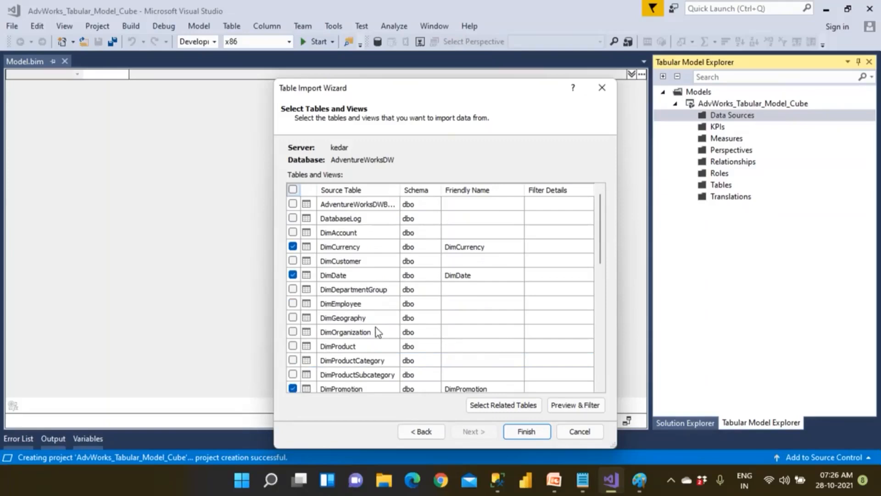
{"action": "left_click", "coordinate": [583, 480]}
{"action": "left_click_drag", "start_coordinate": [284, 309], "coordinate": [525, 311]}
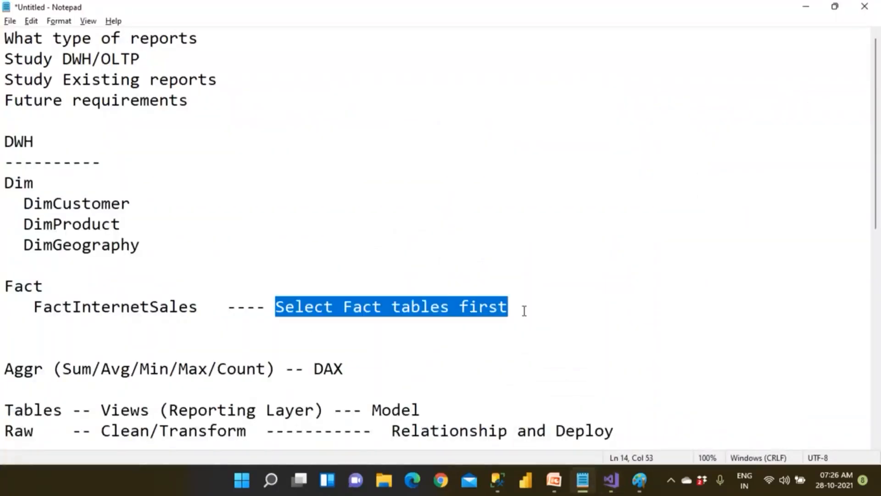
{"action": "key", "text": "alt+Tab"}
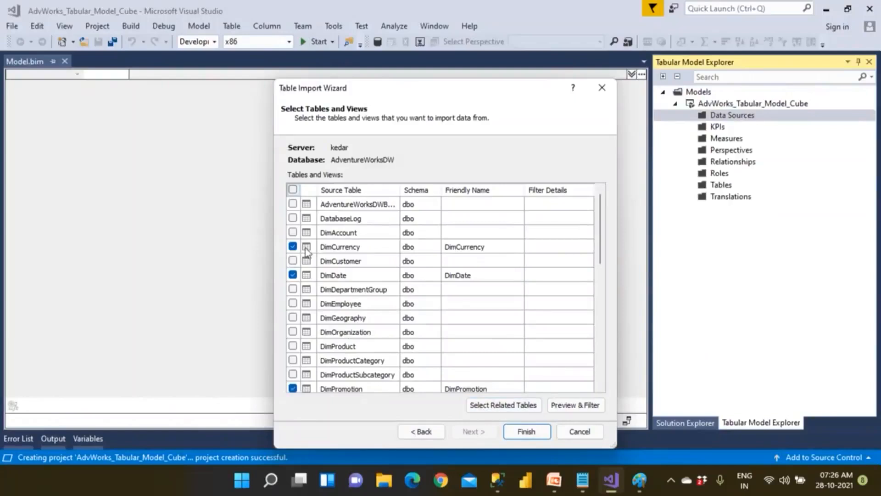
{"action": "left_click", "coordinate": [516, 432]}
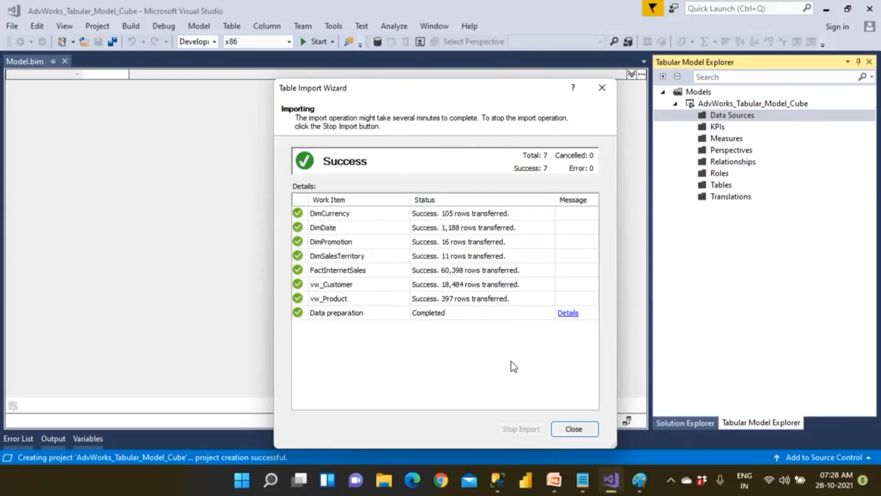
Close the finished Table Import Wizard and the Error List, Output and Variables windows to enlarge the data grid
{"action": "left_click", "coordinate": [565, 429]}
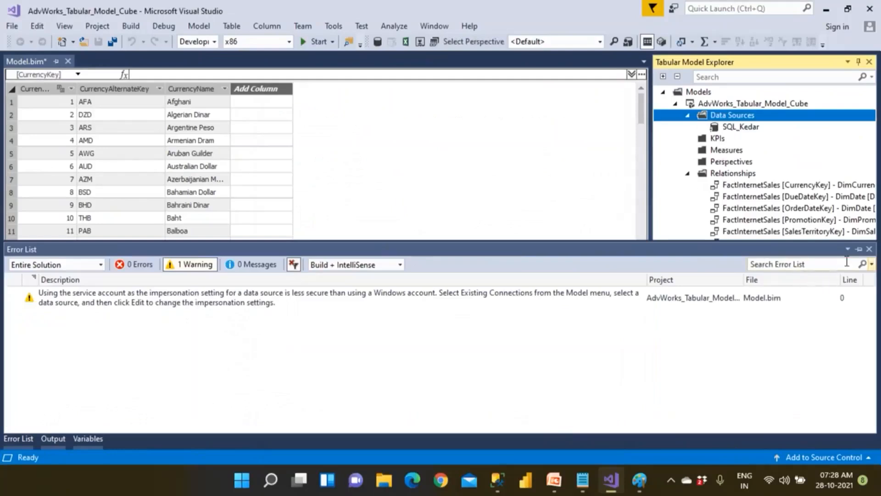
{"action": "left_click", "coordinate": [858, 250]}
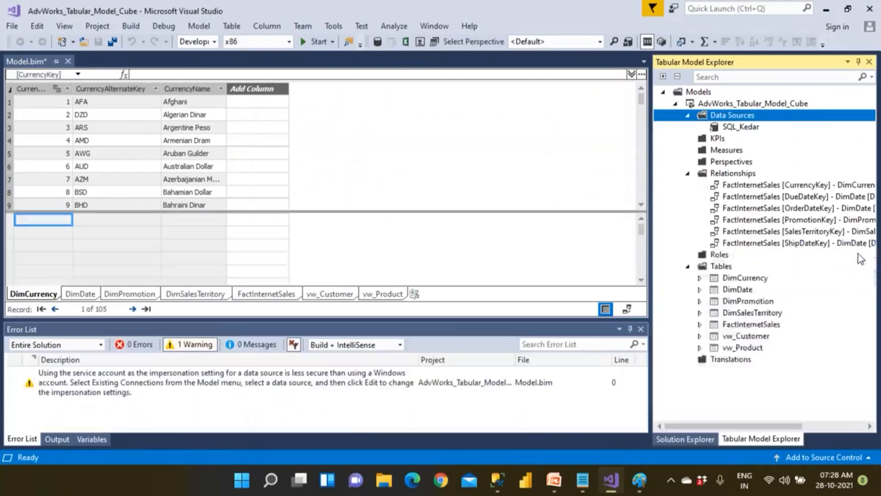
{"action": "left_click", "coordinate": [641, 329]}
{"action": "left_click", "coordinate": [641, 330]}
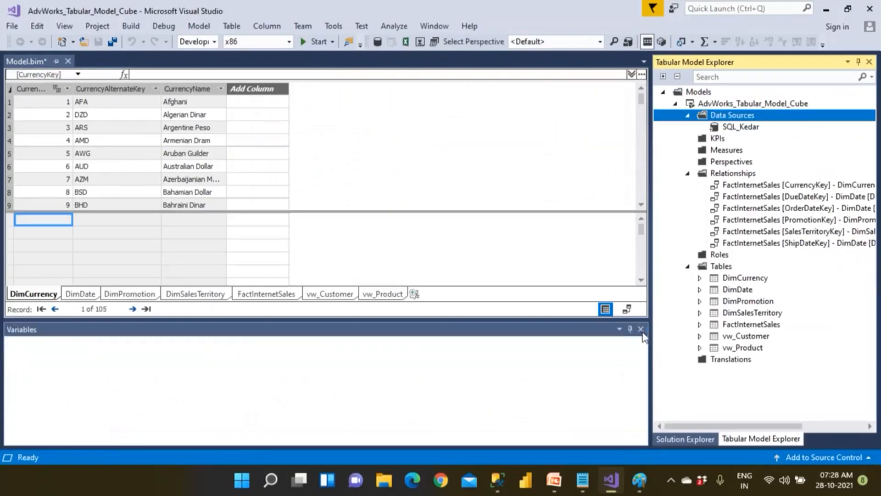
{"action": "left_click", "coordinate": [640, 329]}
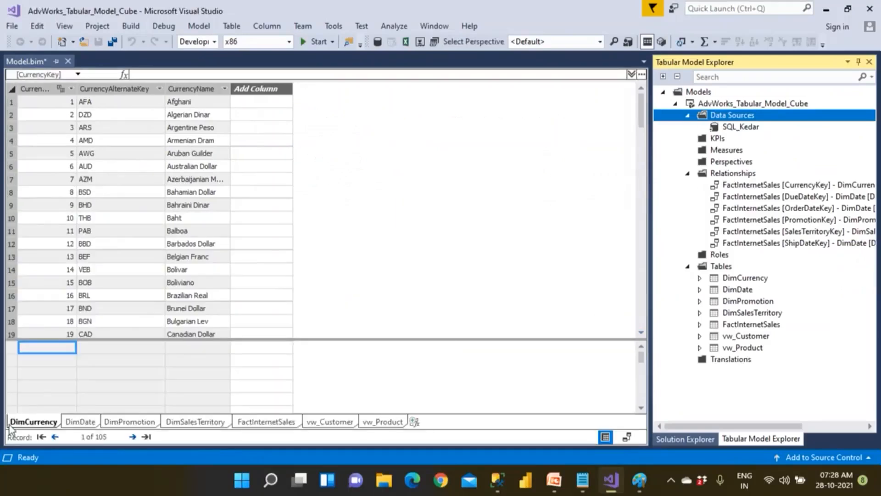
Review the imported data of DimDate, DimPromotion, DimSalesTerritory, FactInternetSales, vw_Customer and vw_Product in turn
{"action": "left_click", "coordinate": [80, 422]}
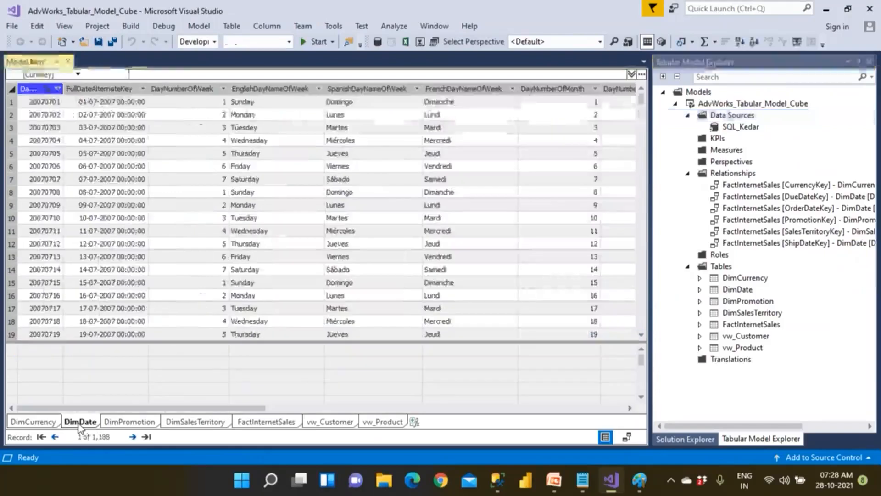
{"action": "left_click", "coordinate": [115, 424]}
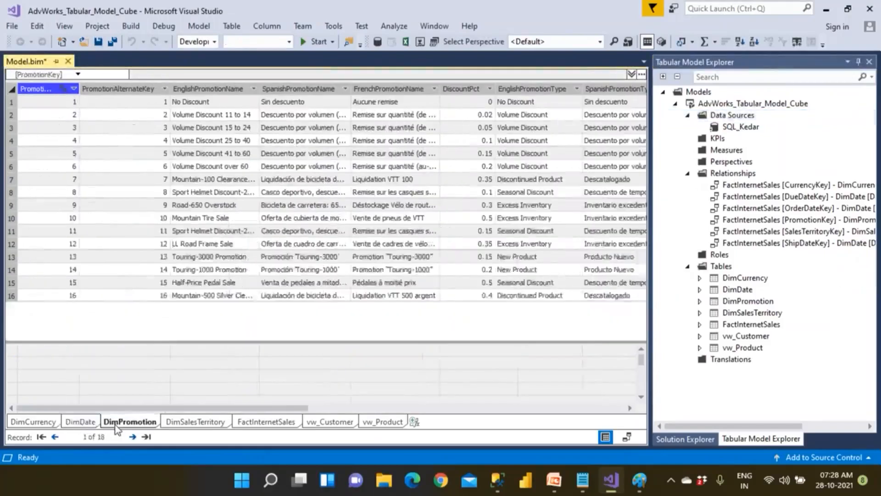
{"action": "left_click", "coordinate": [186, 423]}
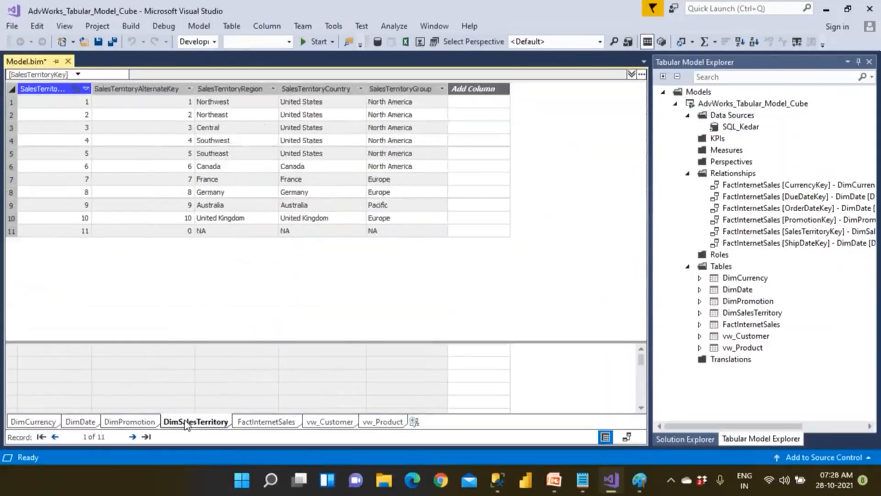
{"action": "left_click", "coordinate": [265, 423]}
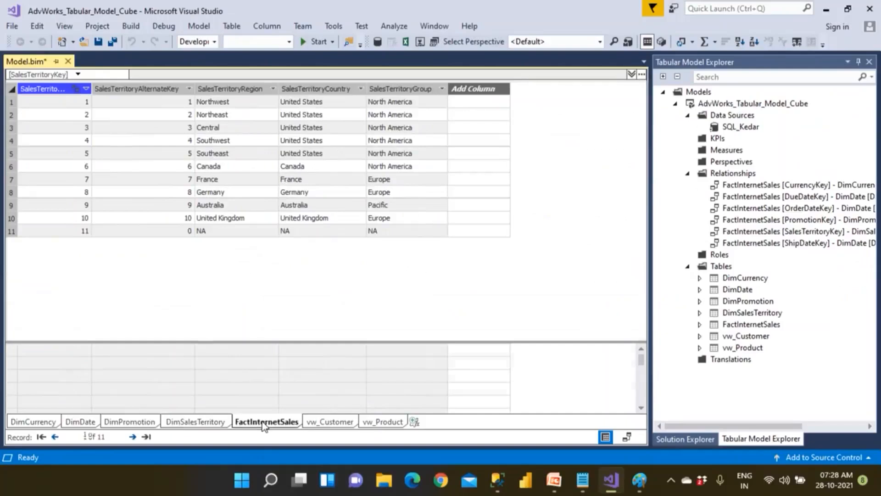
{"action": "left_click", "coordinate": [328, 422]}
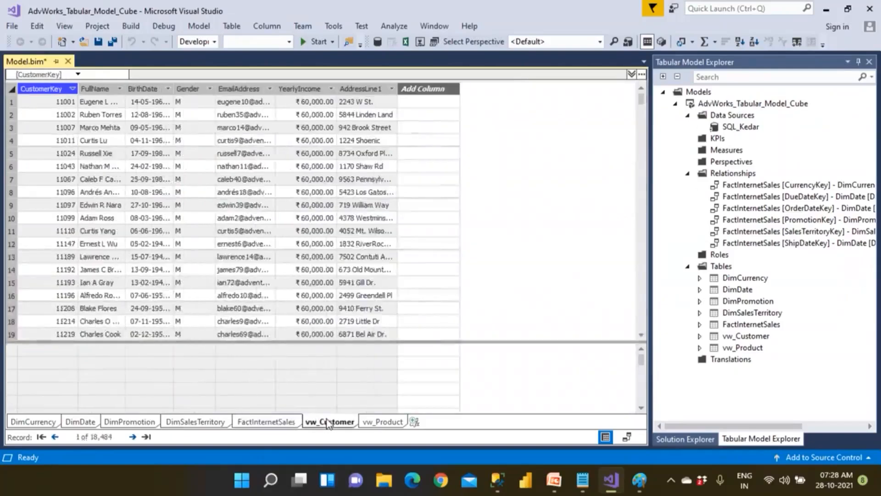
{"action": "left_click", "coordinate": [371, 422]}
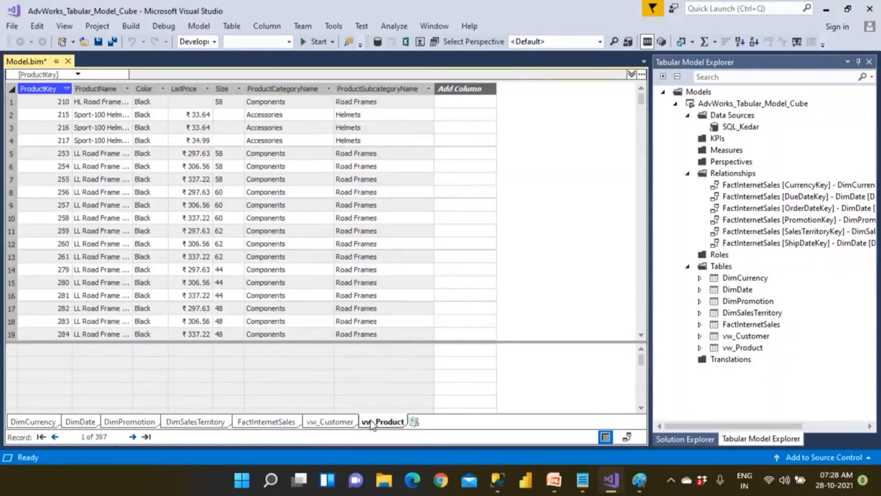
Switch to Notepad and add the line "Connected to DWH" below the Visual Studio (SSDT) note
{"action": "left_click", "coordinate": [583, 480]}
{"action": "left_click_drag", "start_coordinate": [5, 184], "coordinate": [196, 315]}
{"action": "scroll", "coordinate": [202, 321], "scroll_direction": "down", "scroll_amount": 7}
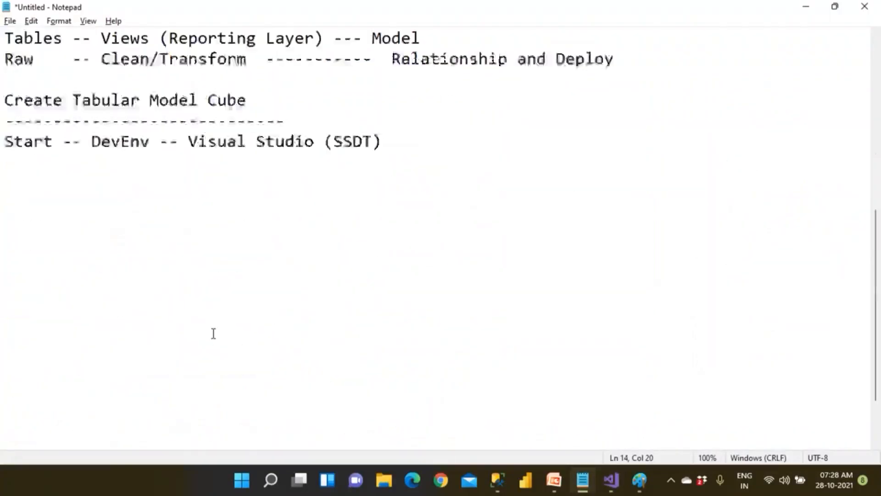
{"action": "left_click_drag", "start_coordinate": [4, 59], "coordinate": [390, 68]}
{"action": "left_click", "coordinate": [433, 66]}
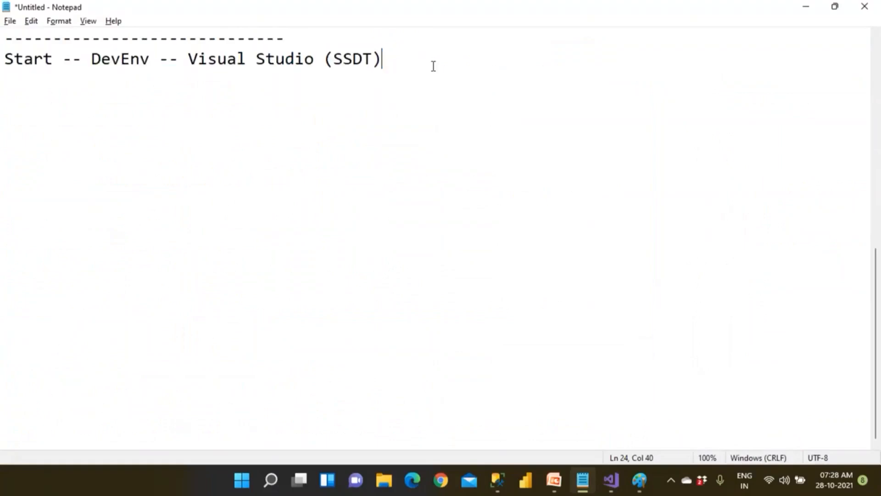
{"action": "key", "text": "Return"}
{"action": "key", "text": "Return"}
{"action": "type", "text": "Connected to DWH"}
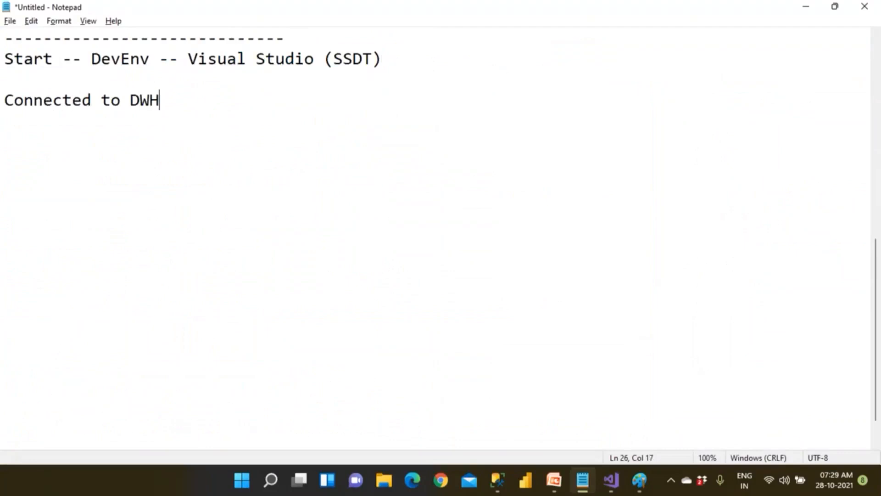
Extend the "Connected to DWH" line with "and Loaded"
{"action": "type", "text": " and :a"}
{"action": "key", "text": "BackSpace"}
{"action": "key", "text": "BackSpace"}
{"action": "type", "text": "Laod3"}
{"action": "key", "text": "BackSpace"}
{"action": "key", "text": "BackSpace"}
{"action": "key", "text": "BackSpace"}
{"action": "key", "text": "BackSpace"}
{"action": "type", "text": "oaded "}
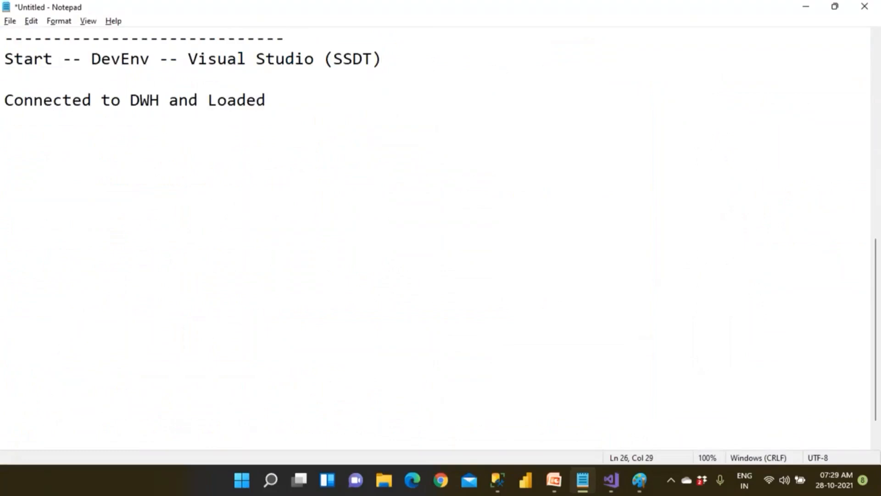
Complete the line with "Dim/Fact -- Tables and Views"
{"action": "type", "text": "Dim"}
{"action": "type", "text": "/Fact"}
{"action": "type", "text": "/"}
{"action": "type", "text": "Tab"}
{"action": "key", "text": "BackSpace"}
{"action": "key", "text": "BackSpace"}
{"action": "key", "text": "BackSpace"}
{"action": "key", "text": "BackSpace"}
{"action": "type", "text": "-- Tabes"}
{"action": "key", "text": "BackSpace"}
{"action": "key", "text": "BackSpace"}
{"action": "type", "text": "les "}
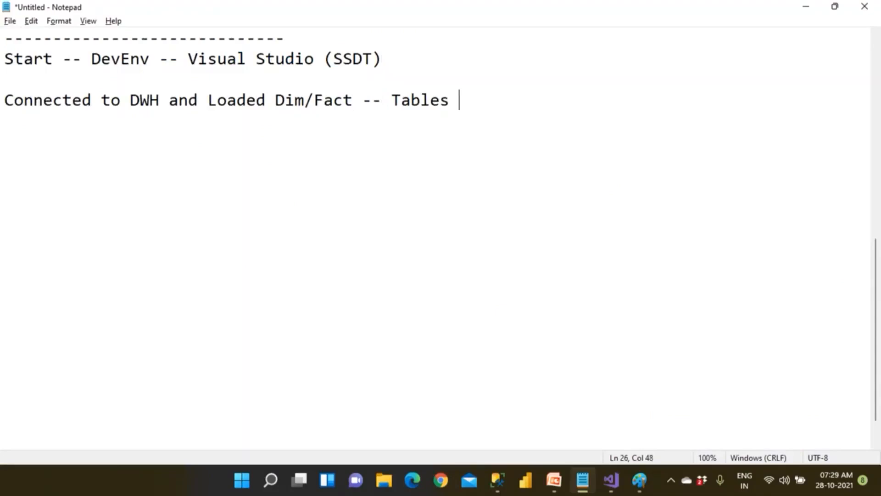
{"action": "type", "text": "and Viw"}
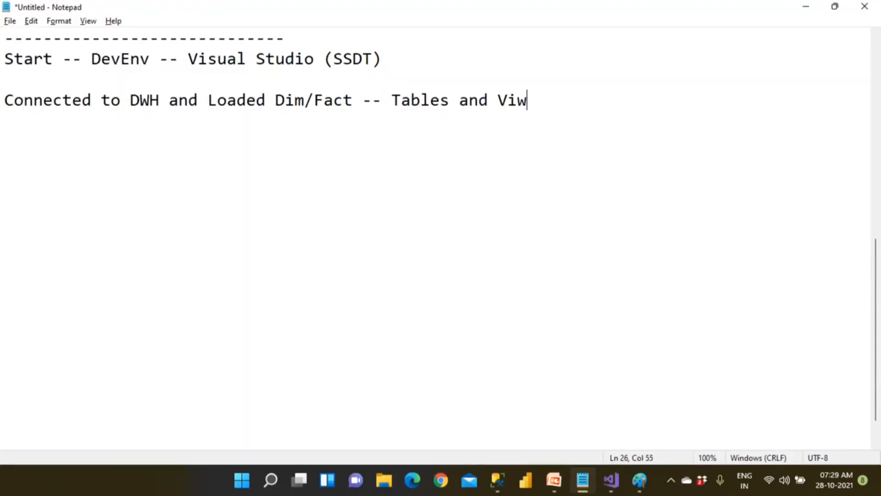
{"action": "key", "text": "BackSpace"}
{"action": "type", "text": "w"}
{"action": "key", "text": "BackSpace"}
{"action": "type", "text": "es"}
{"action": "key", "text": "BackSpace"}
{"action": "type", "text": "ws"}
Split the line before "Loaded", leaving a blank line between, and number the "Loaded Dim/Fact" part as item 1
{"action": "key", "text": "Return"}
{"action": "key", "text": "Up"}
{"action": "left_click", "coordinate": [207, 102]}
{"action": "key", "text": "Return"}
{"action": "key", "text": "Return"}
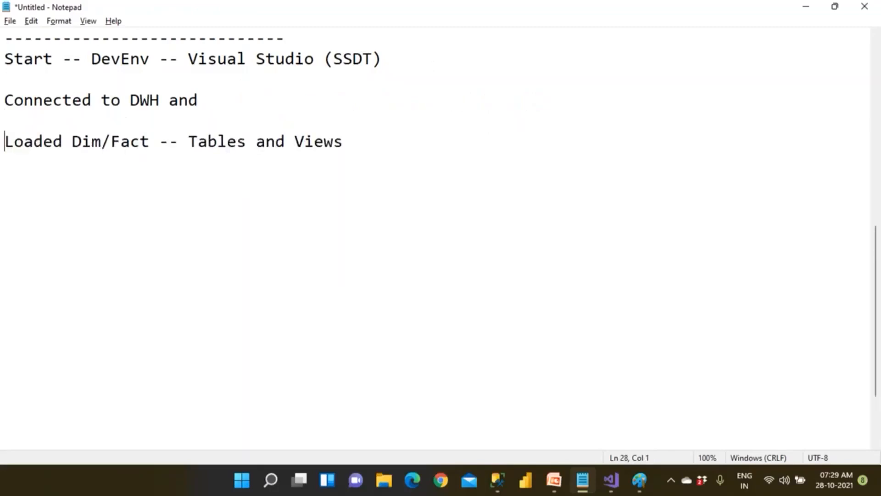
{"action": "type", "text": "1."}
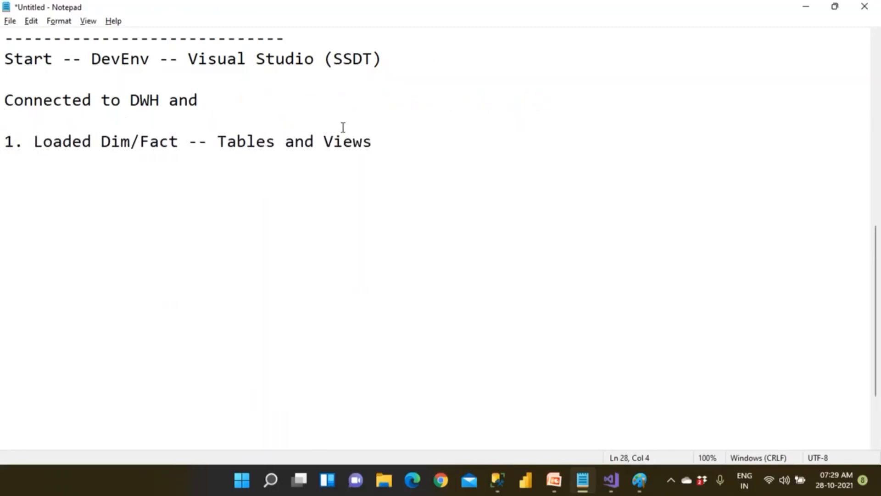
Add a second numbered item reading "Relationships" below the loaded tables and views item
{"action": "left_click", "coordinate": [381, 141]}
{"action": "key", "text": "Return"}
{"action": "type", "text": "2. Relationshi"}
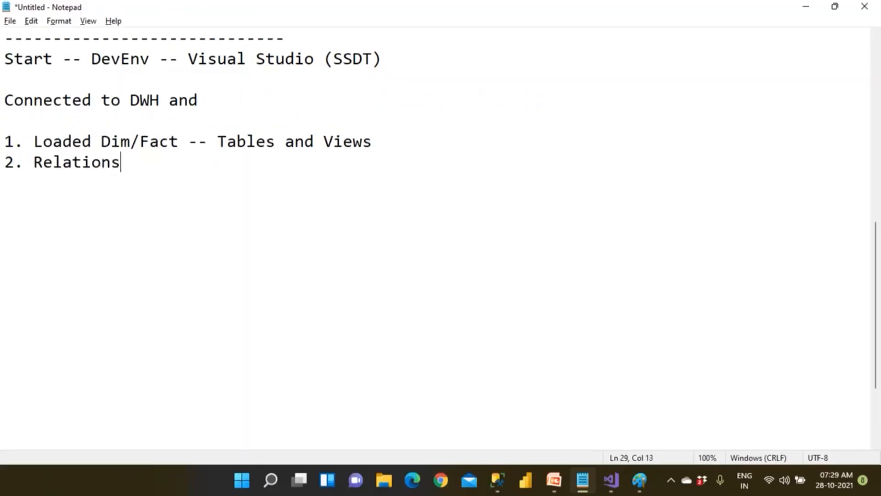
{"action": "type", "text": "p"}
{"action": "key", "text": "BackSpace"}
{"action": "type", "text": "s"}
Switch to Visual Studio, show the model as a diagram and move the vw_Customer table below DimDate
{"action": "key", "text": "alt+Tab"}
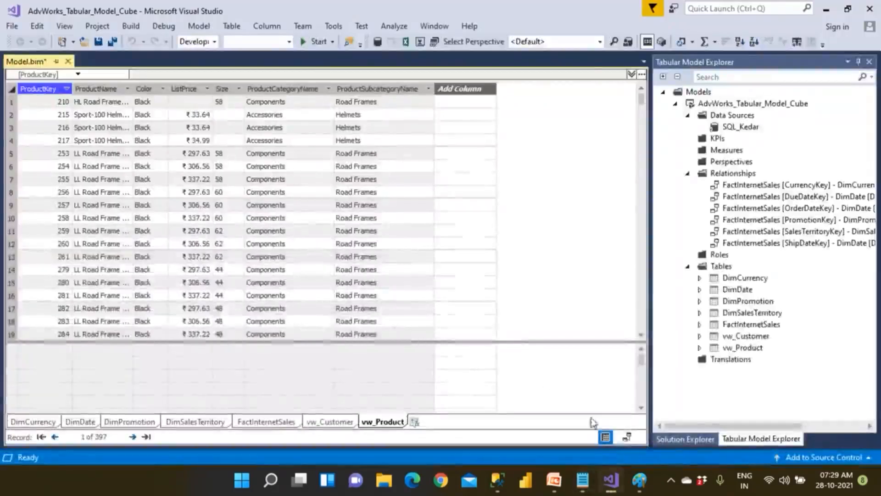
{"action": "left_click", "coordinate": [625, 436]}
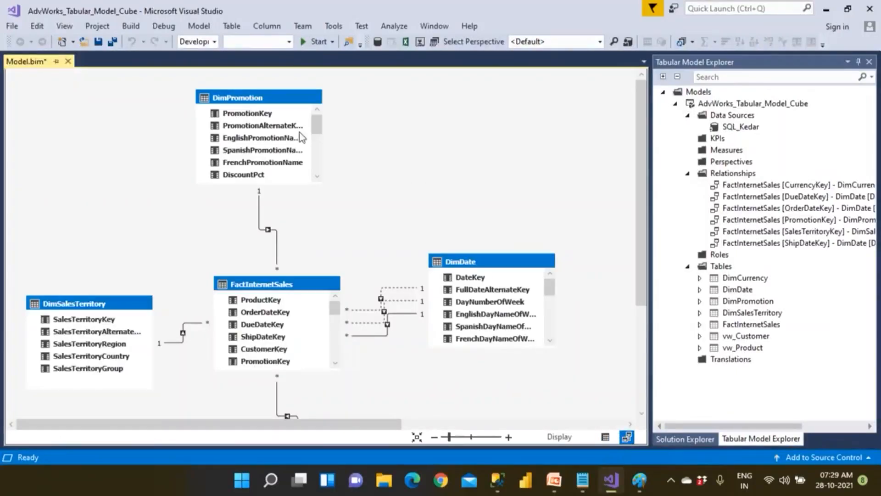
{"action": "left_click_drag", "start_coordinate": [642, 294], "coordinate": [654, 411]}
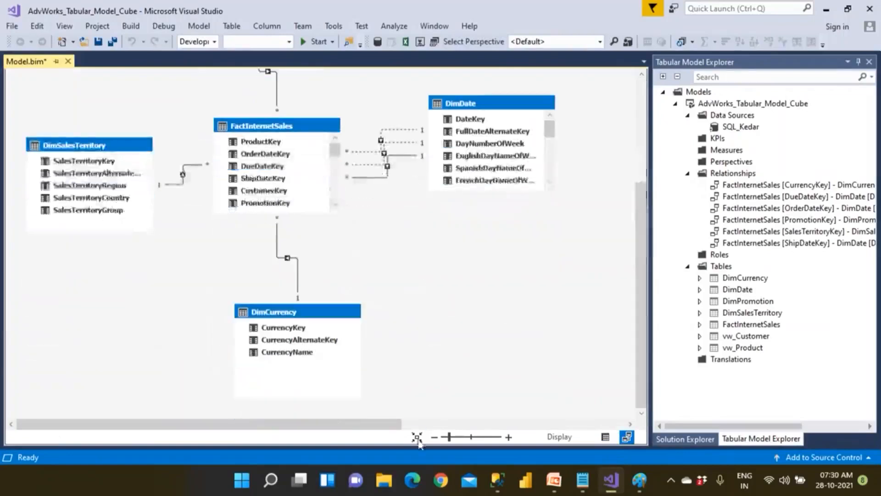
{"action": "left_click_drag", "start_coordinate": [394, 425], "coordinate": [527, 426]}
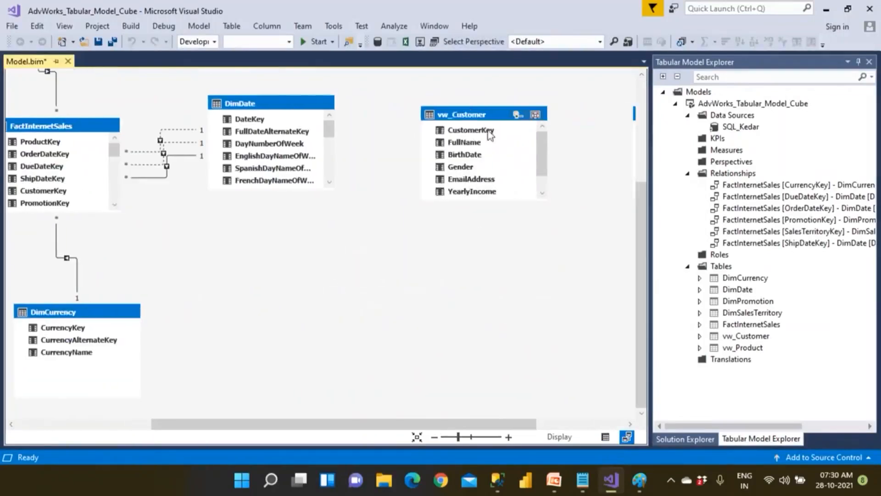
{"action": "left_click_drag", "start_coordinate": [488, 117], "coordinate": [344, 287]}
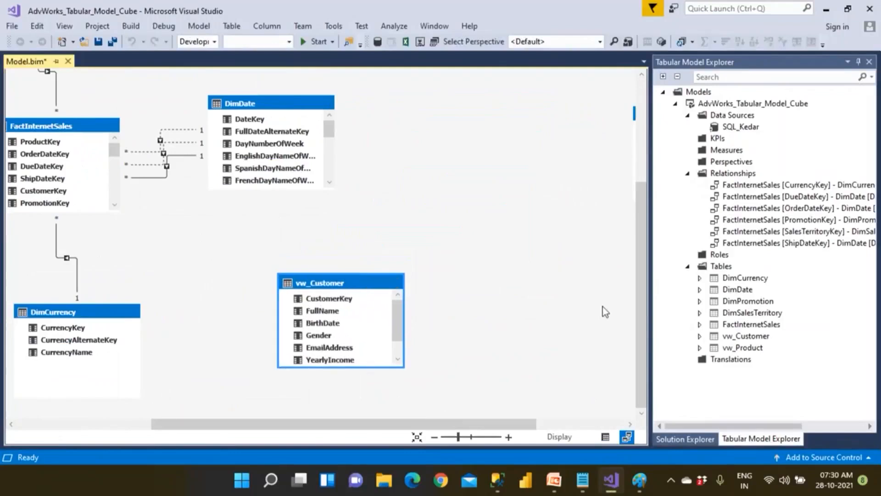
Move the vw_Product table next to DimPromotion, above DimDate
{"action": "left_click_drag", "start_coordinate": [643, 355], "coordinate": [644, 239]}
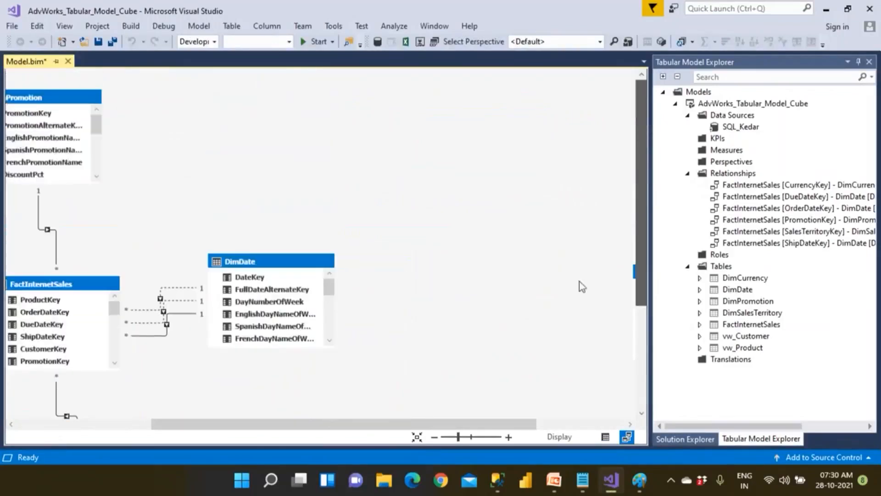
{"action": "left_click_drag", "start_coordinate": [473, 424], "coordinate": [560, 424]}
{"action": "left_click_drag", "start_coordinate": [561, 280], "coordinate": [224, 136]}
{"action": "left_click_drag", "start_coordinate": [438, 425], "coordinate": [384, 424]}
{"action": "left_click_drag", "start_coordinate": [569, 131], "coordinate": [484, 112]}
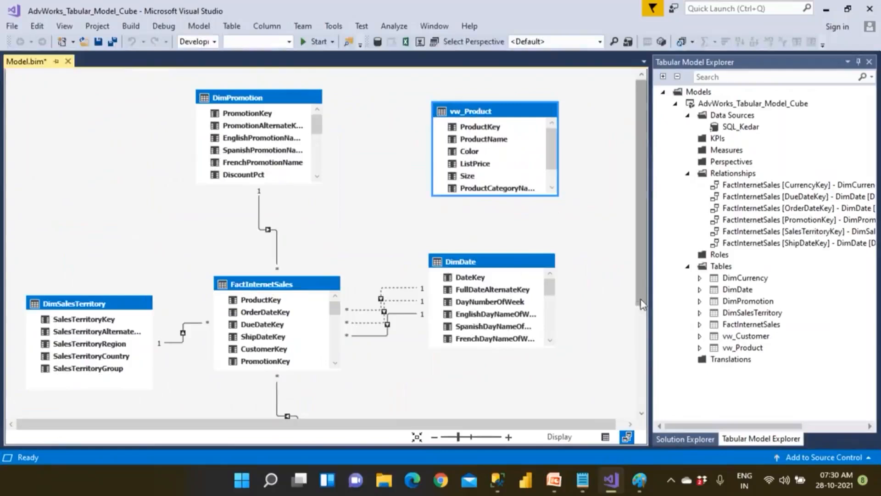
Move the vw_Customer table slightly closer beneath DimDate
{"action": "scroll", "coordinate": [632, 287], "scroll_direction": "down", "scroll_amount": 3}
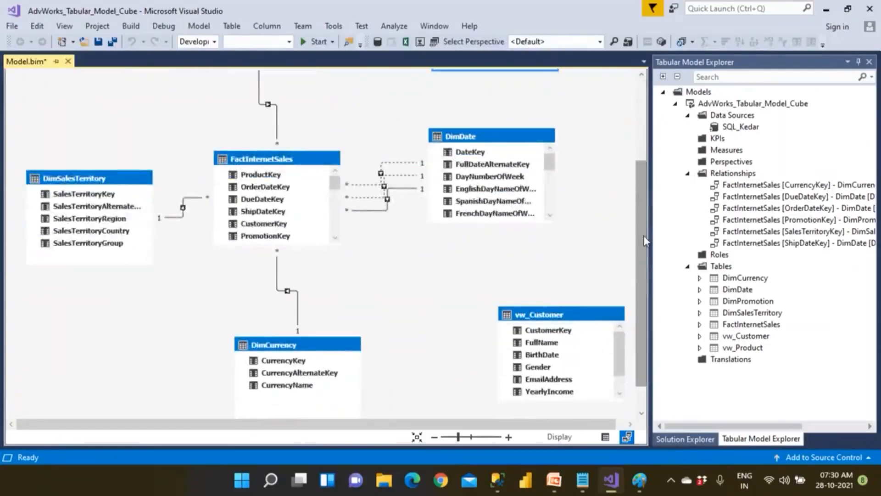
{"action": "scroll", "coordinate": [624, 243], "scroll_direction": "up", "scroll_amount": 3}
{"action": "scroll", "coordinate": [623, 237], "scroll_direction": "down", "scroll_amount": 1}
{"action": "left_click_drag", "start_coordinate": [572, 349], "coordinate": [542, 320]}
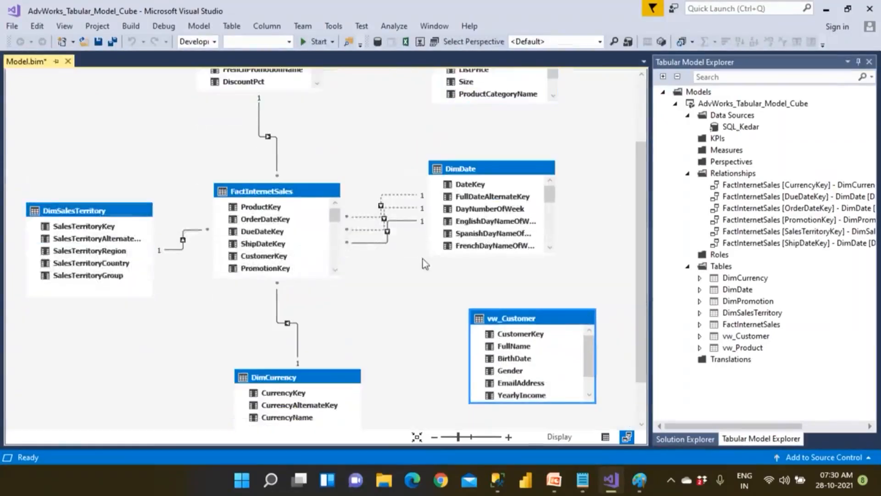
Create a relationship from ProductKey in FactInternetSales to ProductKey in vw_Product
{"action": "left_click", "coordinate": [265, 207]}
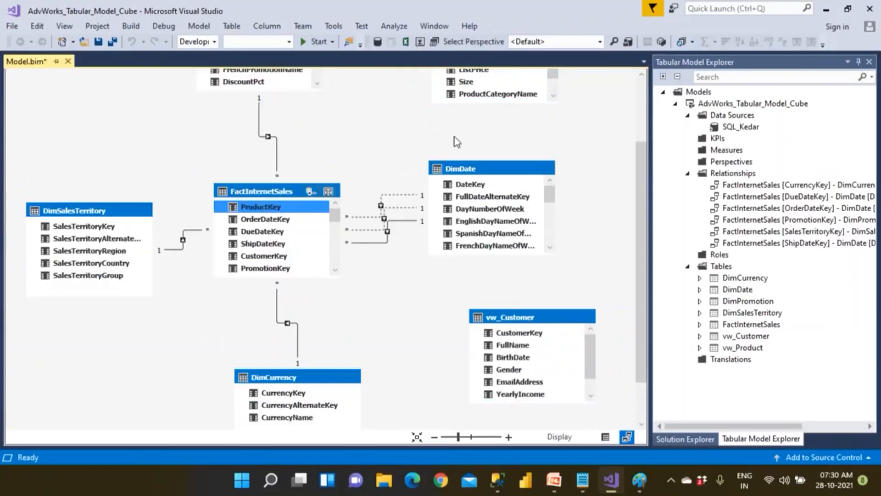
{"action": "scroll", "coordinate": [646, 126], "scroll_direction": "up", "scroll_amount": 3}
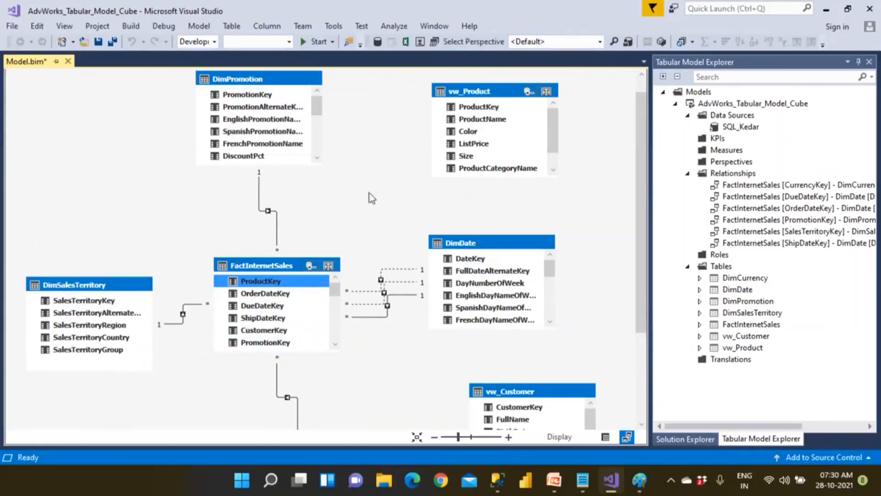
{"action": "left_click_drag", "start_coordinate": [269, 282], "coordinate": [472, 109]}
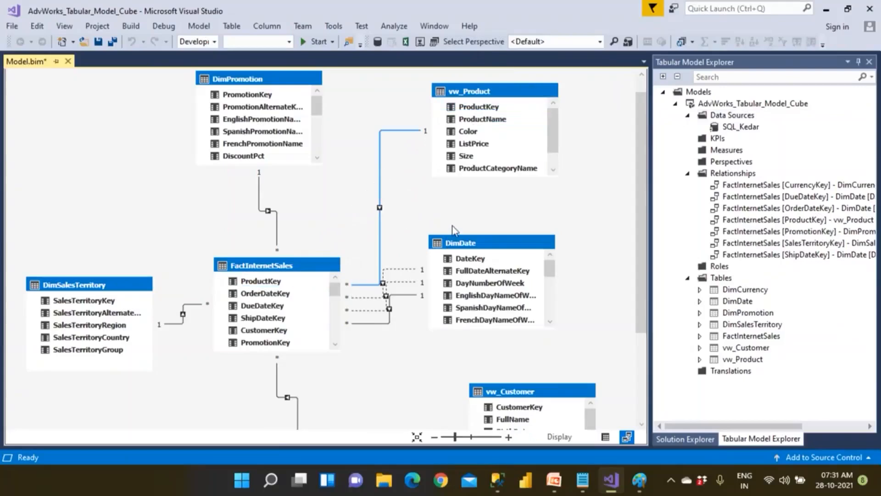
Create a relationship from CustomerKey in FactInternetSales to CustomerKey in vw_Customer
{"action": "scroll", "coordinate": [454, 230], "scroll_direction": "down", "scroll_amount": 3}
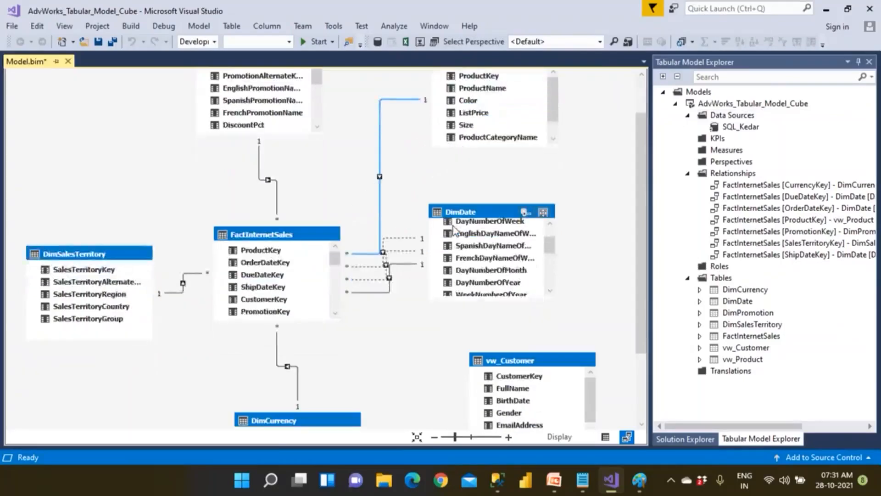
{"action": "left_click_drag", "start_coordinate": [640, 335], "coordinate": [649, 402]}
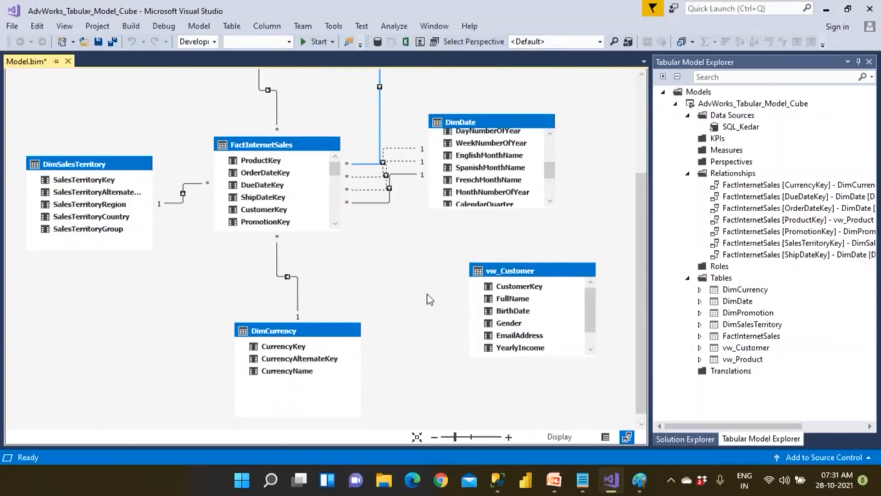
{"action": "left_click_drag", "start_coordinate": [513, 287], "coordinate": [254, 215]}
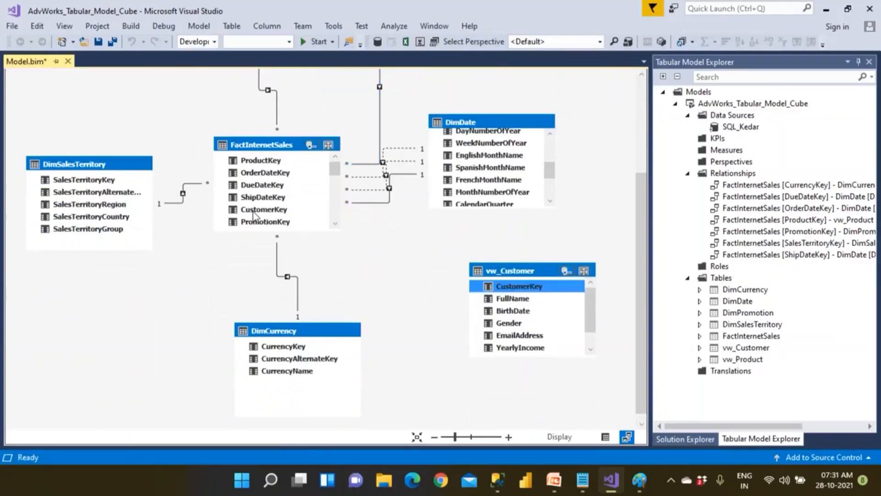
{"action": "left_click", "coordinate": [334, 224]}
{"action": "left_click", "coordinate": [334, 224]}
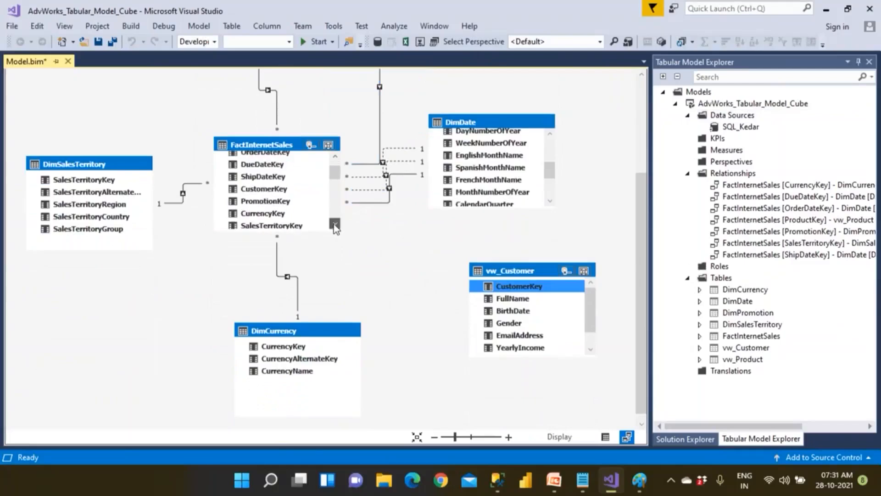
{"action": "left_click", "coordinate": [278, 192]}
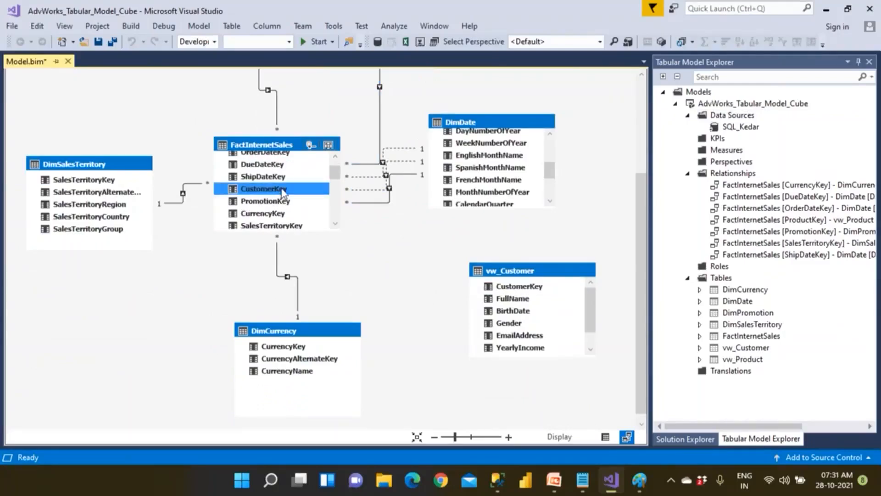
{"action": "left_click_drag", "start_coordinate": [292, 195], "coordinate": [507, 289]}
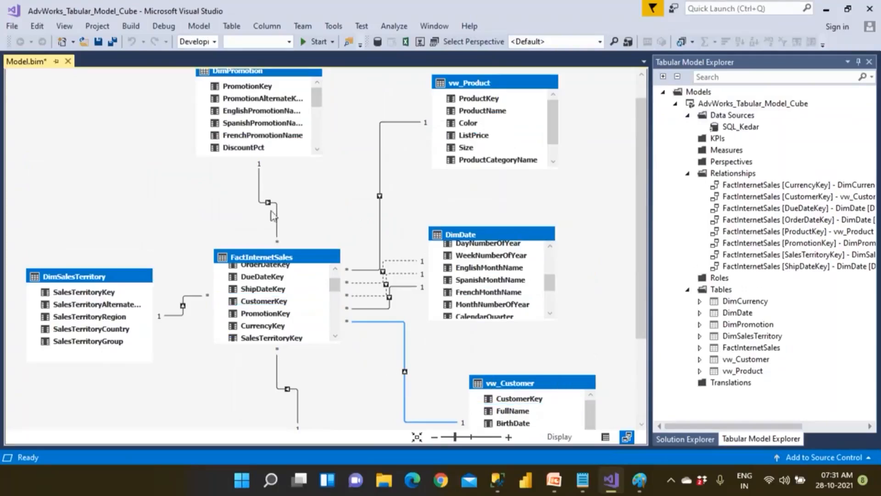
Move the DimCurrency table more directly beneath FactInternetSales and shift DimDate farther away from FactInternetSales
{"action": "scroll", "coordinate": [288, 304], "scroll_direction": "down", "scroll_amount": 3}
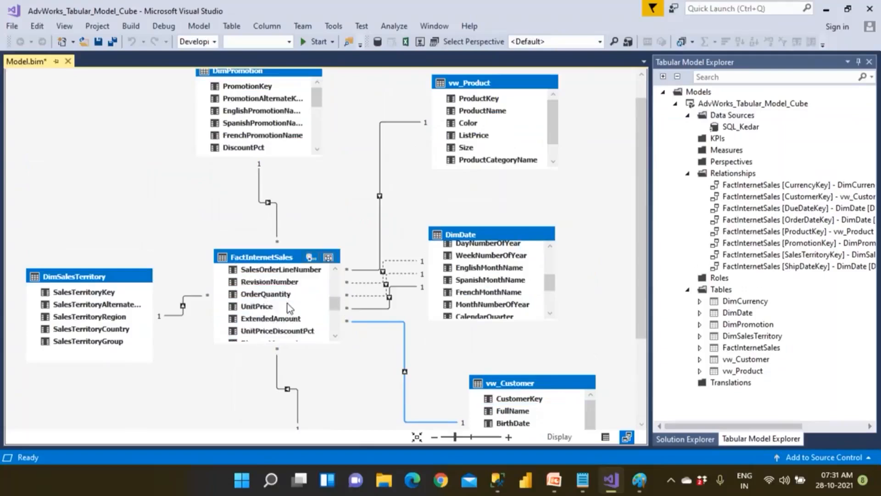
{"action": "scroll", "coordinate": [287, 304], "scroll_direction": "up", "scroll_amount": 3}
{"action": "scroll", "coordinate": [642, 303], "scroll_direction": "down", "scroll_amount": 5}
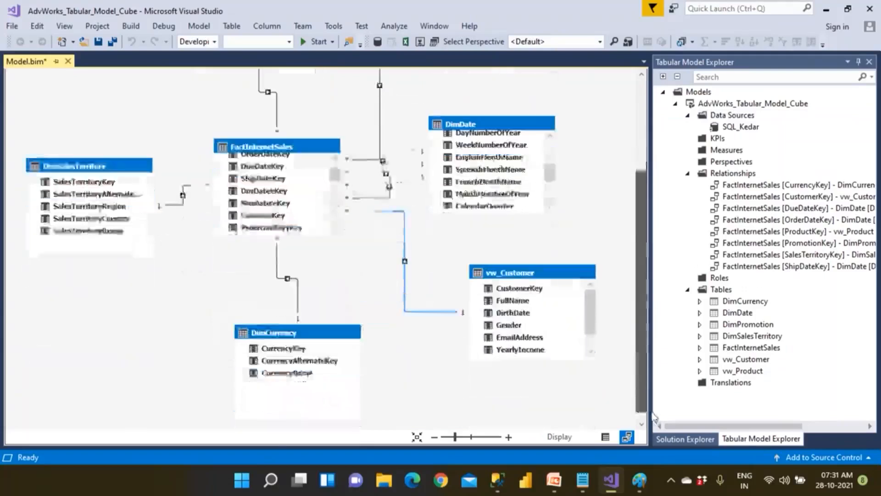
{"action": "left_click_drag", "start_coordinate": [330, 327], "coordinate": [278, 343]}
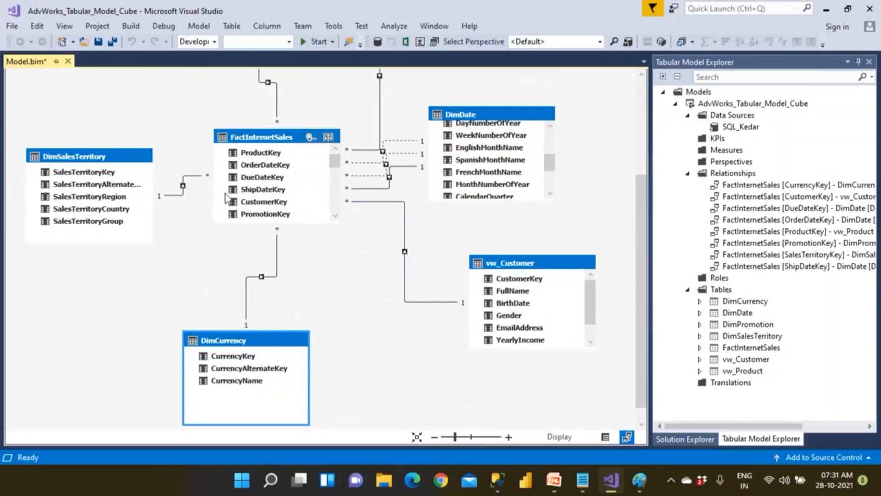
{"action": "left_click_drag", "start_coordinate": [643, 182], "coordinate": [642, 123]}
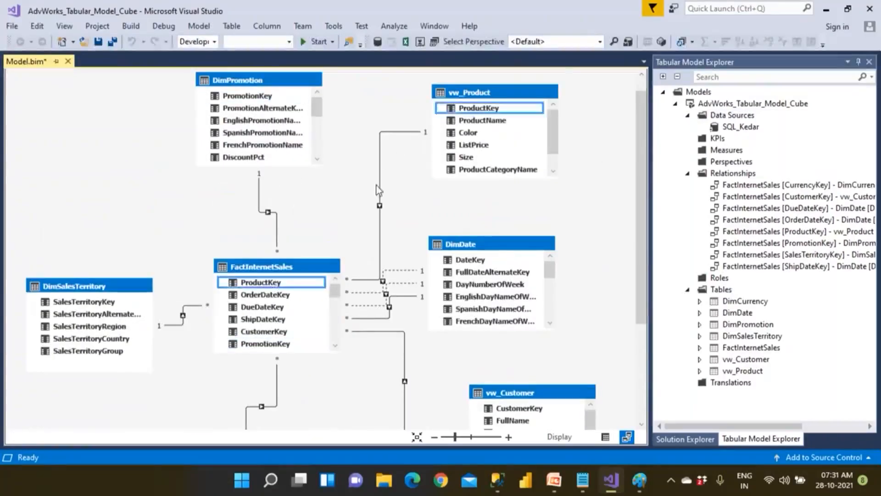
{"action": "left_click_drag", "start_coordinate": [499, 247], "coordinate": [557, 266]}
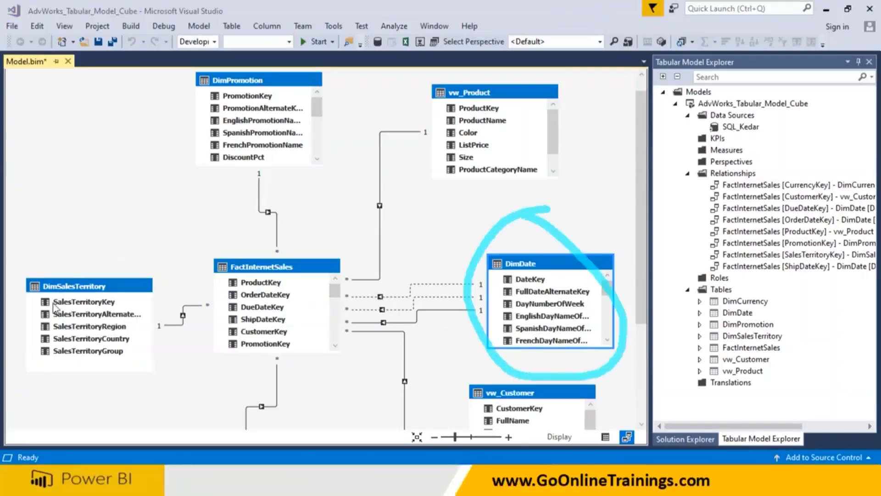
Annotate DimDate as "Role playing", marking its three relationships and the OrderDateKey, DueDateKey and ShipDateKey columns, and clear the markings
{"action": "left_click_drag", "start_coordinate": [522, 246], "coordinate": [556, 210]}
{"action": "mouse_move", "coordinate": [584, 174]}
{"action": "left_mouse_down"}
{"action": "mouse_move", "coordinate": [607, 183]}
{"action": "mouse_move", "coordinate": [597, 202]}
{"action": "mouse_move", "coordinate": [643, 185]}
{"action": "left_mouse_up"}
{"action": "mouse_move", "coordinate": [652, 128]}
{"action": "left_mouse_down"}
{"action": "mouse_move", "coordinate": [661, 186]}
{"action": "mouse_move", "coordinate": [758, 137]}
{"action": "mouse_move", "coordinate": [774, 101]}
{"action": "mouse_move", "coordinate": [811, 138]}
{"action": "mouse_move", "coordinate": [826, 121]}
{"action": "mouse_move", "coordinate": [841, 193]}
{"action": "mouse_move", "coordinate": [855, 115]}
{"action": "mouse_move", "coordinate": [870, 120]}
{"action": "mouse_move", "coordinate": [873, 189]}
{"action": "mouse_move", "coordinate": [863, 142]}
{"action": "left_mouse_up"}
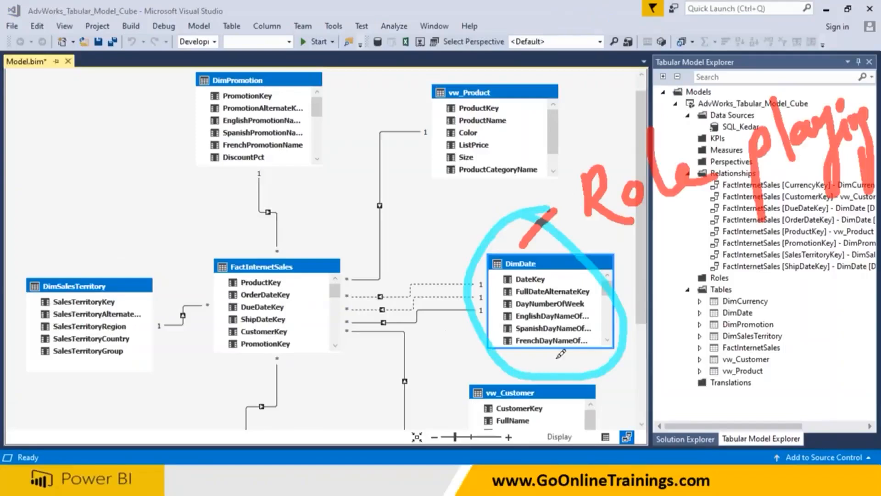
{"action": "left_click_drag", "start_coordinate": [347, 298], "coordinate": [485, 281]}
{"action": "left_click_drag", "start_coordinate": [346, 311], "coordinate": [486, 296]}
{"action": "left_click_drag", "start_coordinate": [345, 322], "coordinate": [479, 309]}
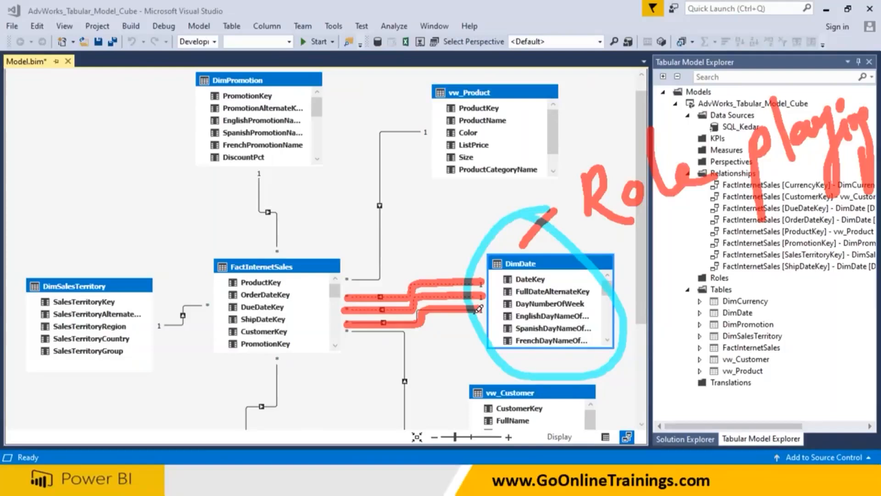
{"action": "mouse_move", "coordinate": [491, 275]}
{"action": "left_mouse_down"}
{"action": "mouse_move", "coordinate": [535, 283]}
{"action": "mouse_move", "coordinate": [544, 248]}
{"action": "mouse_move", "coordinate": [495, 277]}
{"action": "left_mouse_up"}
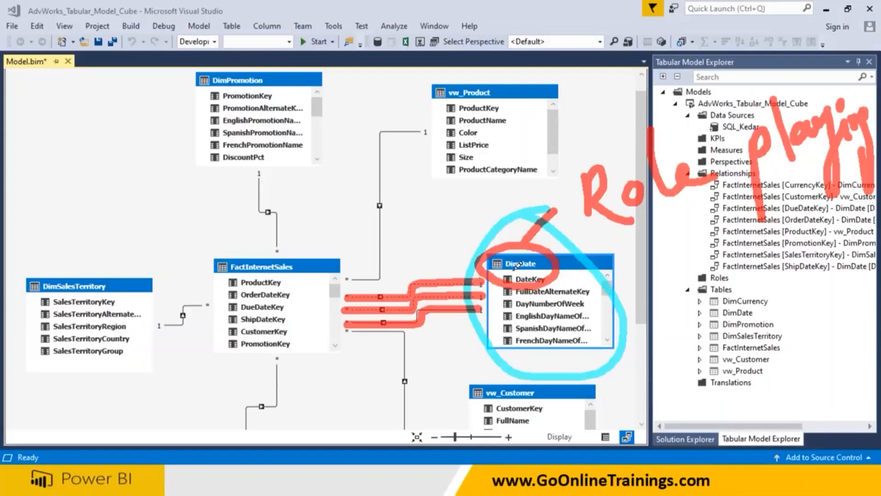
{"action": "mouse_move", "coordinate": [246, 298]}
{"action": "left_mouse_down"}
{"action": "mouse_move", "coordinate": [294, 299]}
{"action": "mouse_move", "coordinate": [300, 314]}
{"action": "left_mouse_up"}
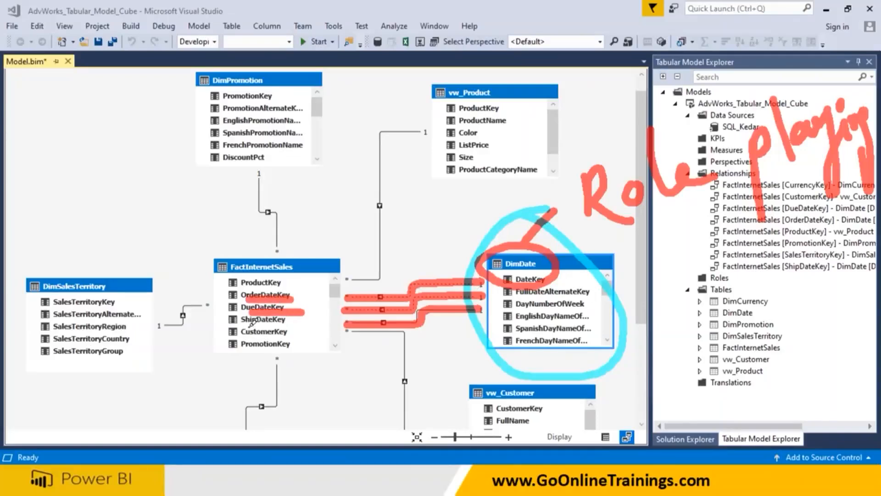
{"action": "left_click_drag", "start_coordinate": [249, 325], "coordinate": [303, 325]}
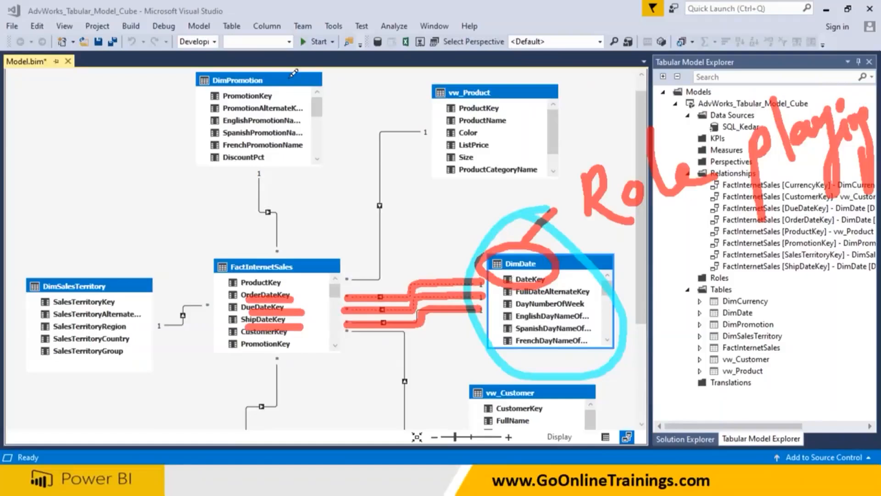
{"action": "key", "text": "Escape"}
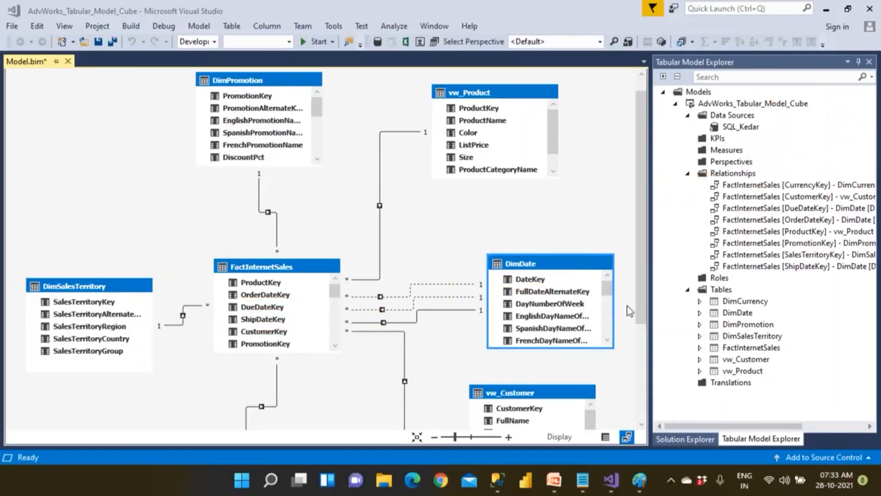
Hide the ProductKey and OrderDateKey columns of FactInternetSales from client tools
{"action": "left_click_drag", "start_coordinate": [640, 309], "coordinate": [643, 331]}
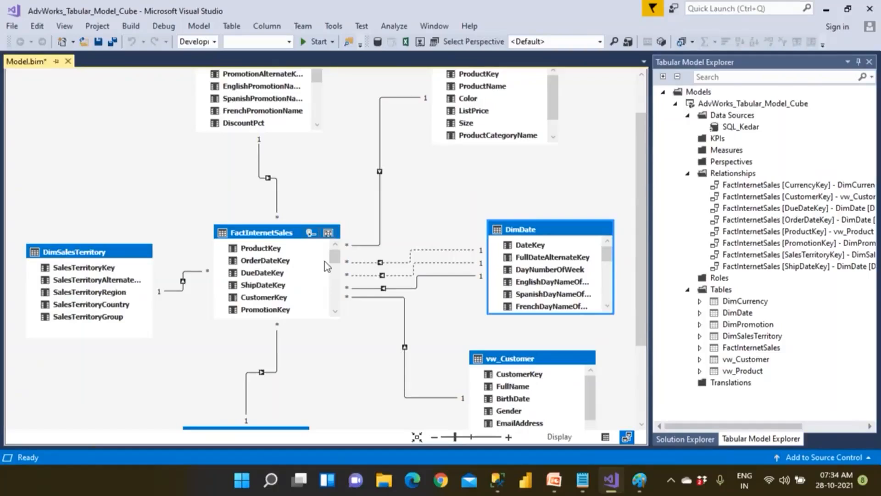
{"action": "left_click", "coordinate": [273, 250]}
{"action": "right_click", "coordinate": [274, 252]}
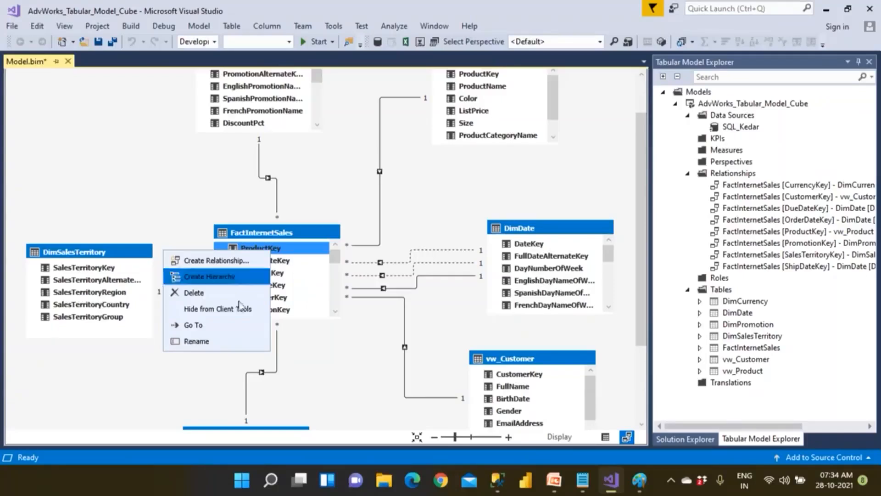
{"action": "left_click", "coordinate": [225, 308]}
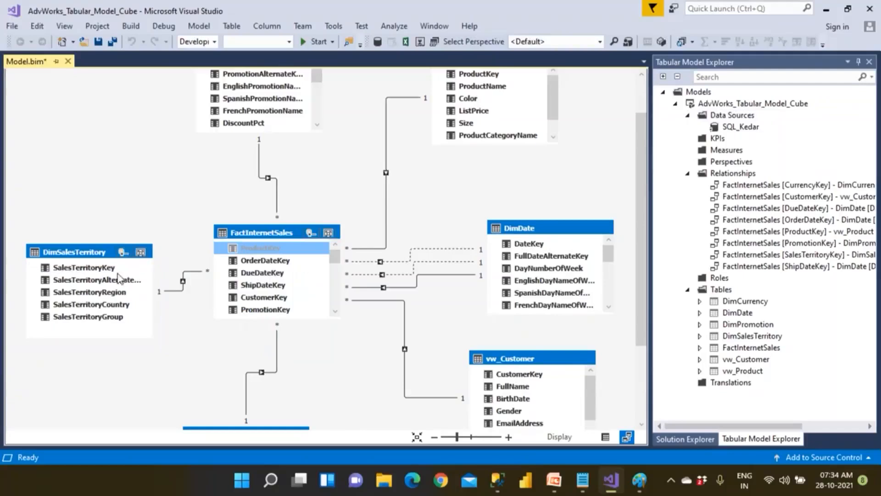
{"action": "right_click", "coordinate": [259, 265]}
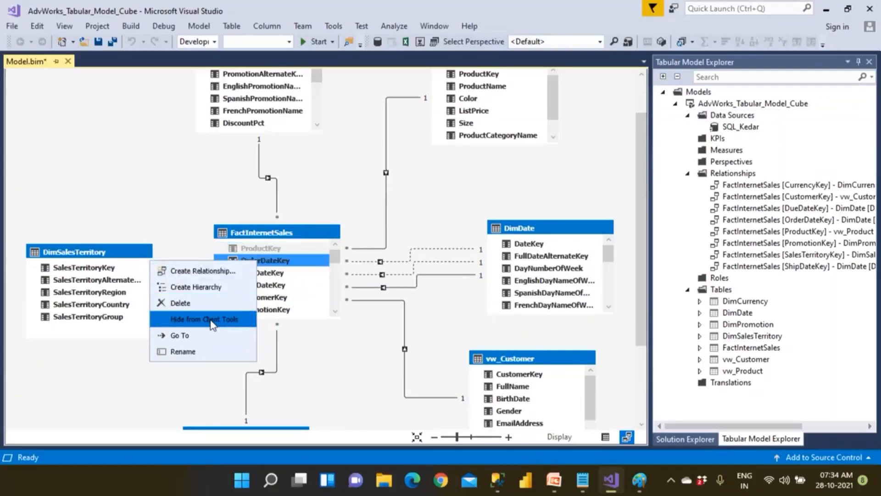
{"action": "left_click", "coordinate": [240, 317]}
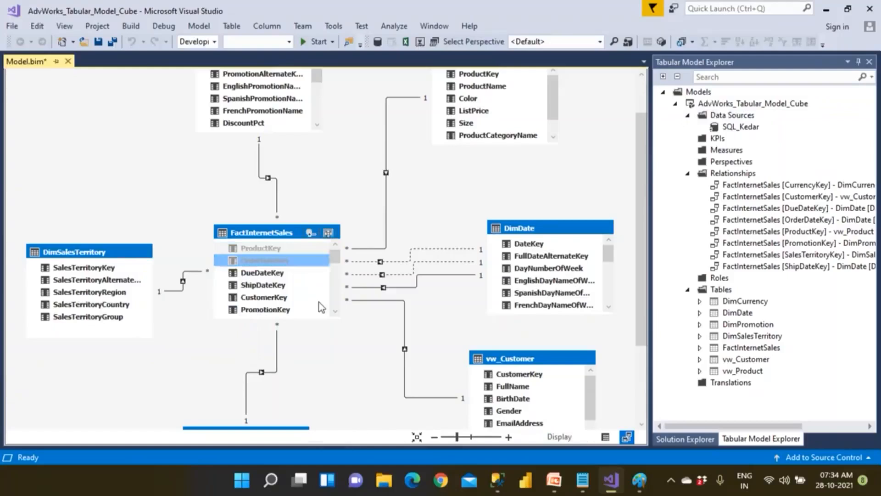
Look through the numeric columns of FactInternetSales, such as OrderQuantity, ExtendedAmount and SalesAmount
{"action": "left_click", "coordinate": [335, 313]}
{"action": "left_click", "coordinate": [335, 313]}
{"action": "left_click", "coordinate": [334, 314]}
{"action": "left_click", "coordinate": [335, 314]}
{"action": "left_click", "coordinate": [335, 314]}
{"action": "left_click", "coordinate": [335, 314]}
{"action": "left_click", "coordinate": [334, 314]}
{"action": "left_click", "coordinate": [335, 313]}
{"action": "left_click", "coordinate": [260, 293]}
{"action": "left_click", "coordinate": [266, 280]}
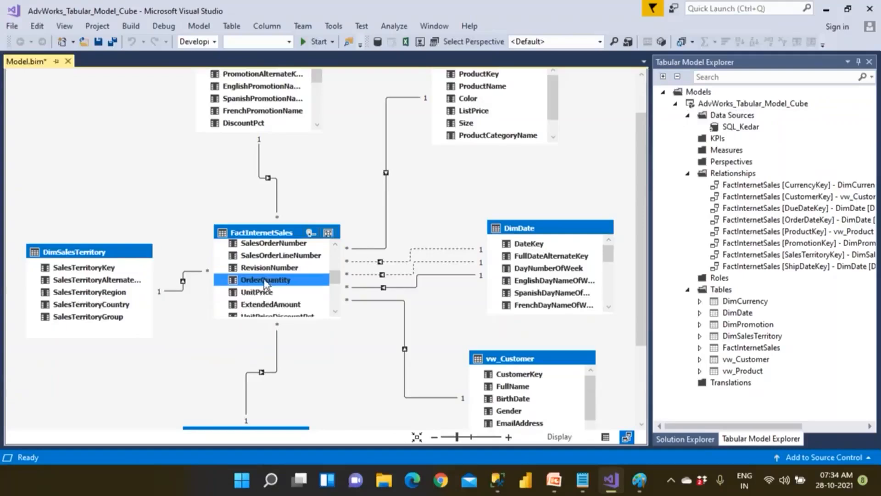
{"action": "left_click", "coordinate": [335, 312]}
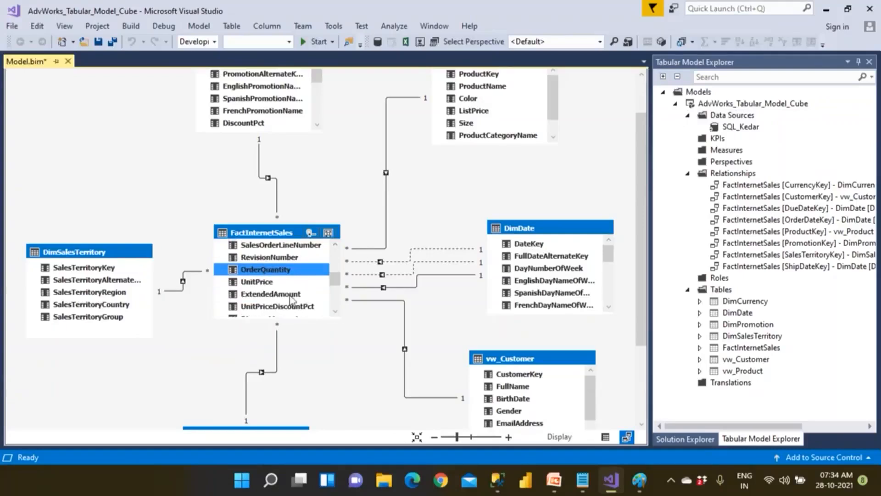
{"action": "left_click", "coordinate": [292, 294]}
{"action": "left_click", "coordinate": [335, 311]}
{"action": "left_click", "coordinate": [334, 311]}
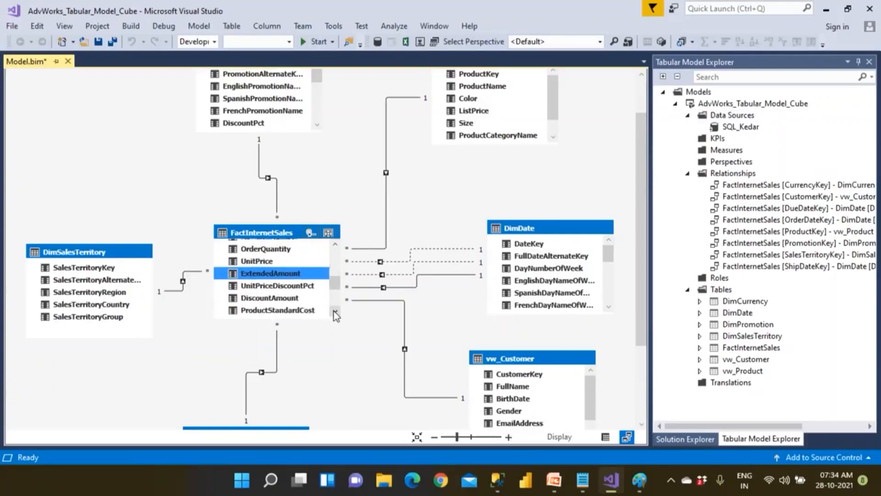
{"action": "left_click", "coordinate": [334, 311]}
{"action": "left_click", "coordinate": [334, 310]}
{"action": "left_click", "coordinate": [282, 305]}
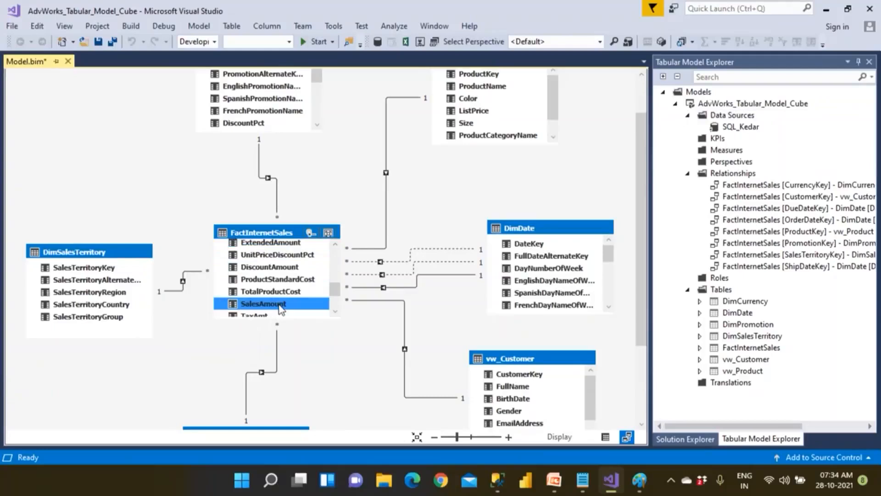
Hide the SalesTerritoryKey column of DimSalesTerritory from client tools
{"action": "left_click", "coordinate": [95, 267]}
{"action": "right_click", "coordinate": [96, 267]}
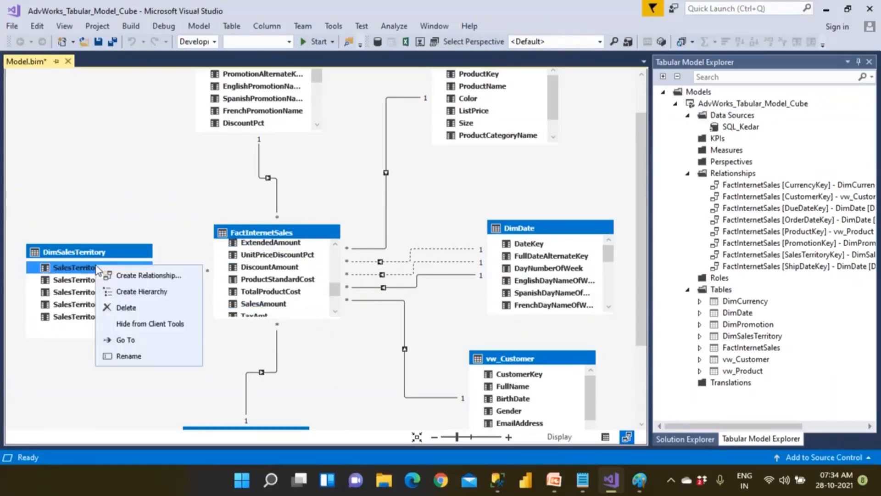
{"action": "left_click", "coordinate": [126, 324]}
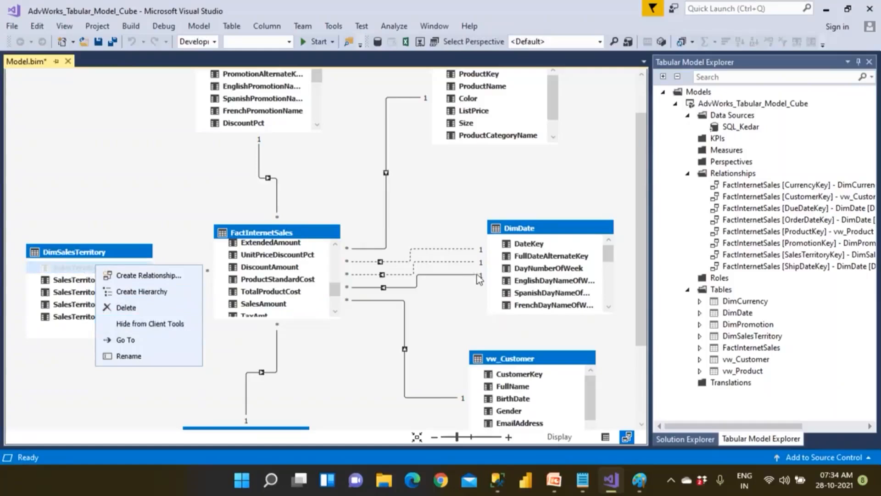
Unhide the ProductKey column of FactInternetSales from client tools
{"action": "scroll", "coordinate": [333, 275], "scroll_direction": "up", "scroll_amount": 5}
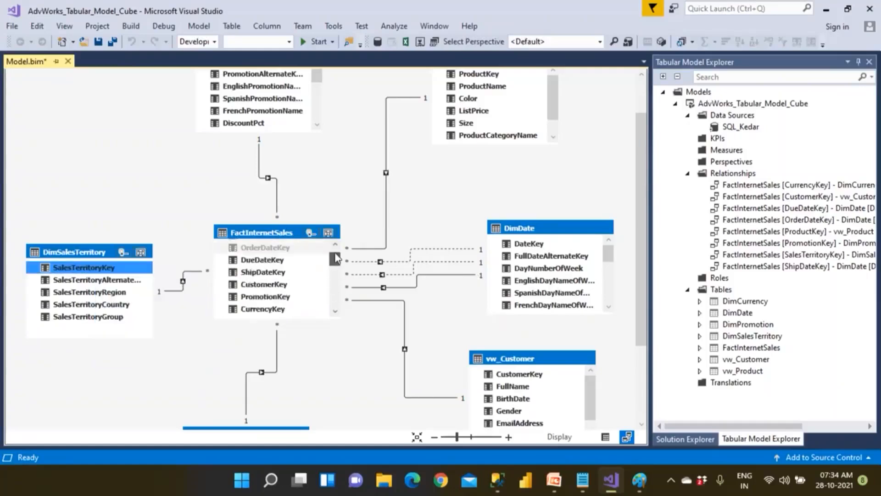
{"action": "right_click", "coordinate": [281, 248]}
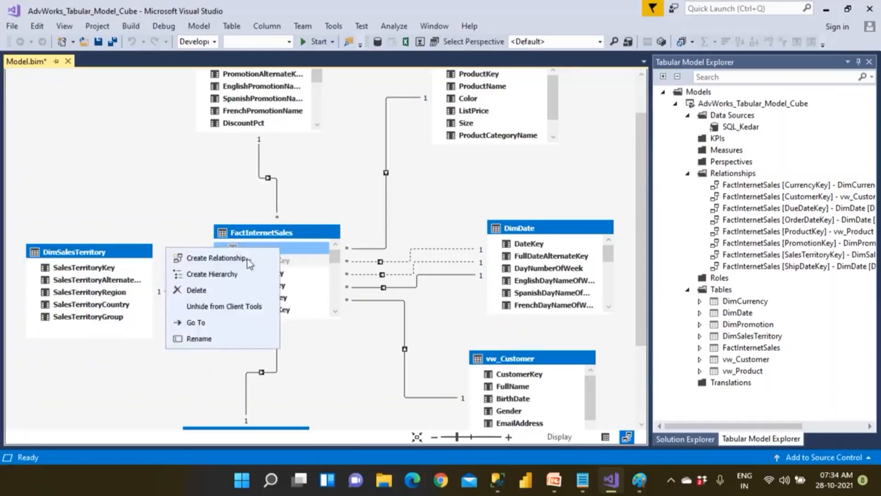
{"action": "left_click", "coordinate": [228, 306]}
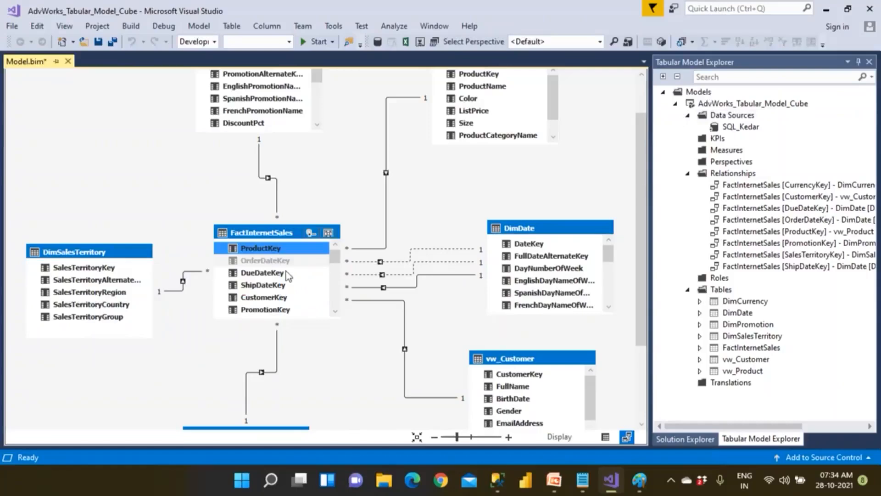
{"action": "left_click", "coordinate": [290, 260]}
{"action": "right_click", "coordinate": [290, 260]}
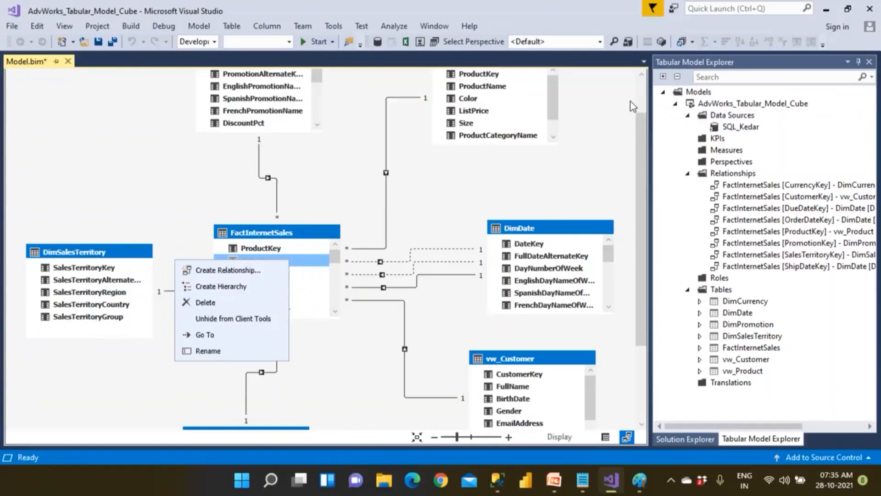
{"action": "left_click", "coordinate": [643, 94]}
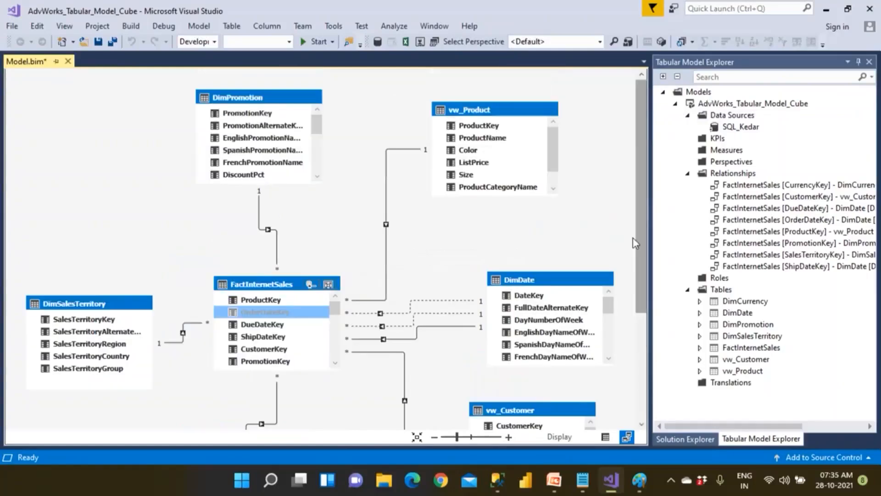
Switch to Notepad and add item 3, "Hide The Key Columns", below Relationships in the numbered list
{"action": "left_click", "coordinate": [581, 486]}
{"action": "key", "text": "Return"}
{"action": "type", "text": "3>"}
{"action": "key", "text": "BackSpace"}
{"action": "key", "text": "BackSpace"}
{"action": "type", "text": ". "}
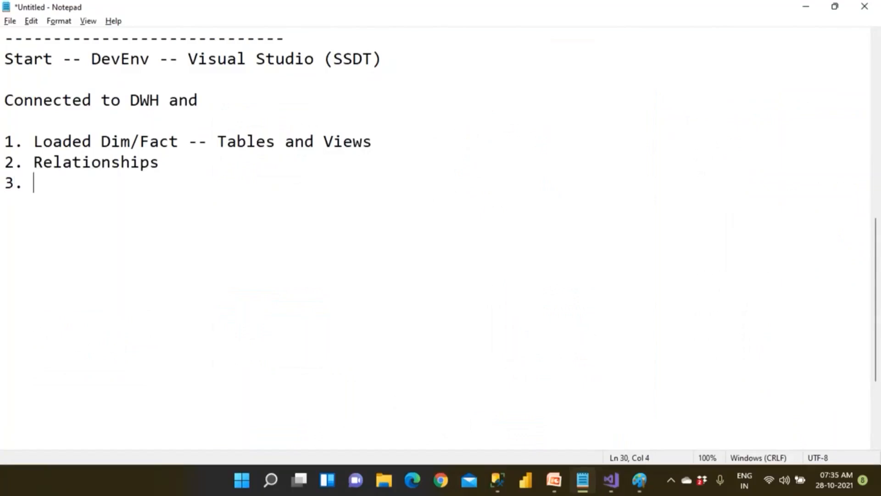
{"action": "type", "text": "Hide The Ke"}
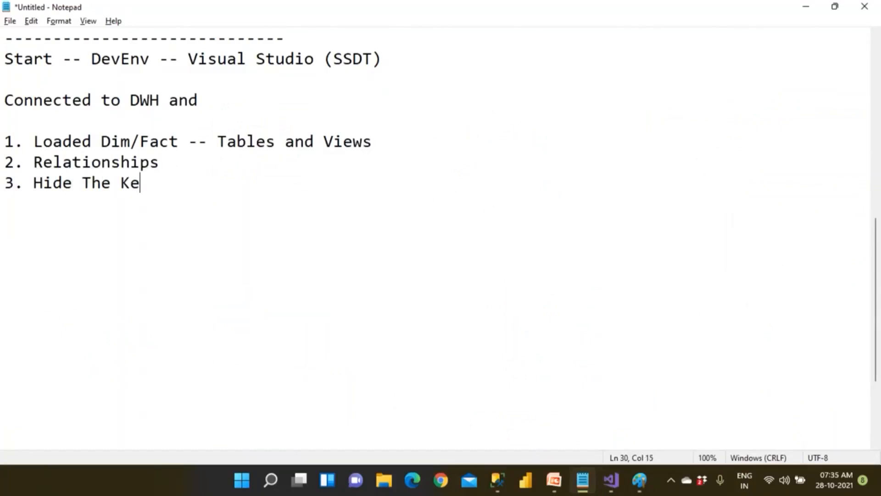
{"action": "type", "text": "y Columns"}
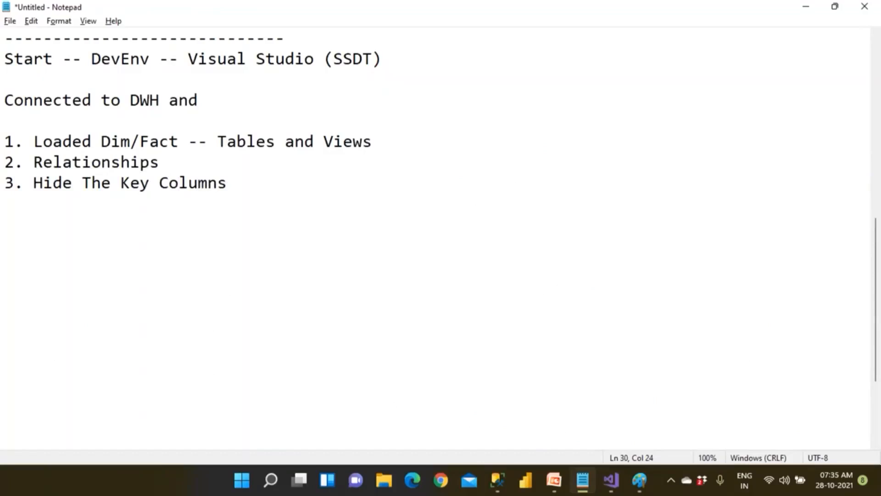
Add item 4, "Hierarchy", to the numbered list in the notes
{"action": "key", "text": "Return"}
{"action": "type", "text": "4."}
{"action": "key", "text": "alt+Tab"}
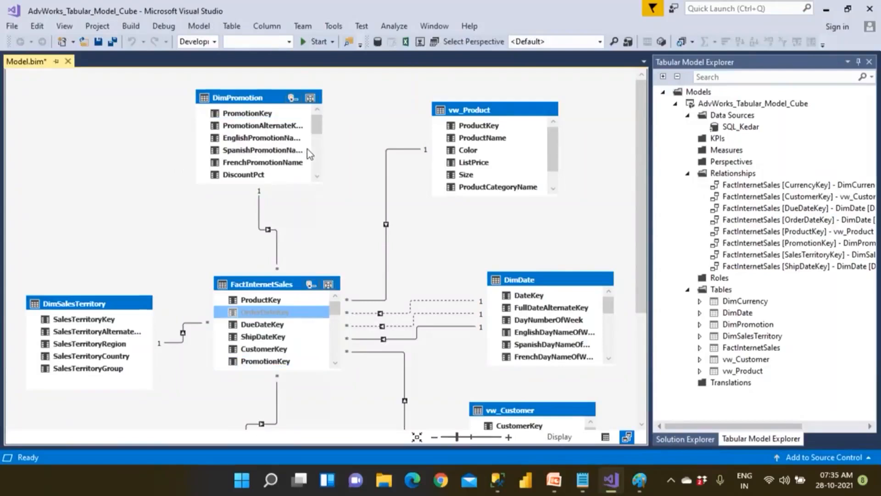
{"action": "key", "text": "alt+Tab"}
{"action": "type", "text": "Hir"}
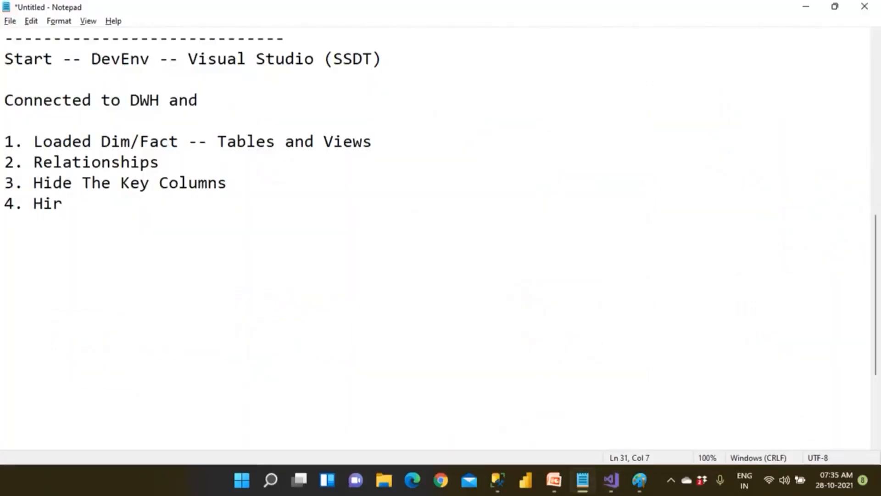
{"action": "key", "text": "BackSpace"}
{"action": "type", "text": "erarchy"}
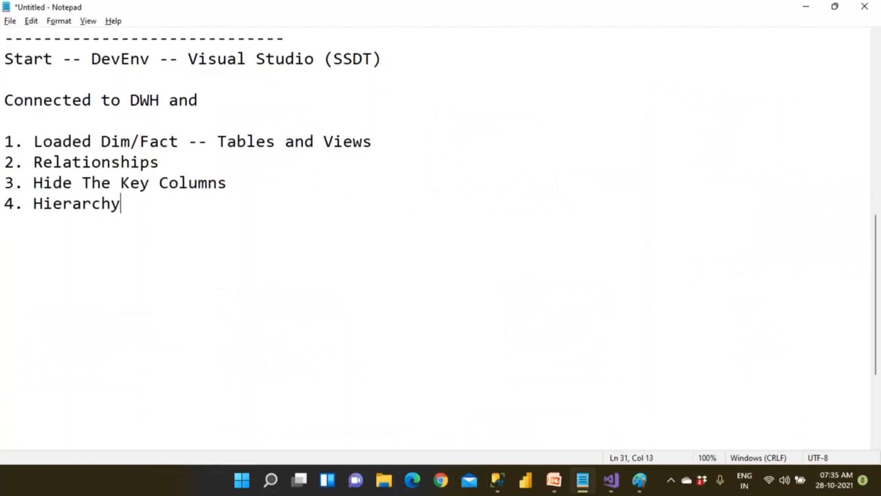
Write Country, State and City as progressively indented levels under the Hierarchy item
{"action": "key", "text": "Return"}
{"action": "type", "text": "Country"}
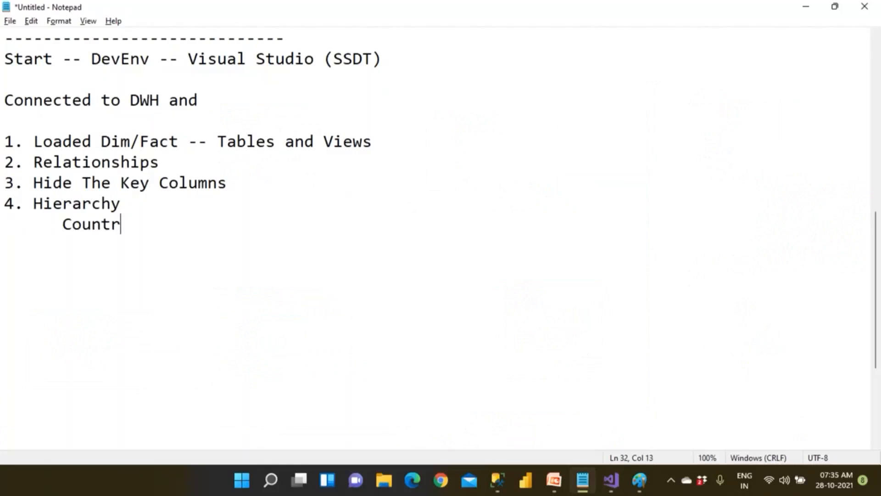
{"action": "key", "text": "Return"}
{"action": "type", "text": "Stare"}
{"action": "key", "text": "BackSpace"}
{"action": "key", "text": "BackSpace"}
{"action": "type", "text": "te"}
{"action": "key", "text": "Return"}
{"action": "type", "text": "Ci"}
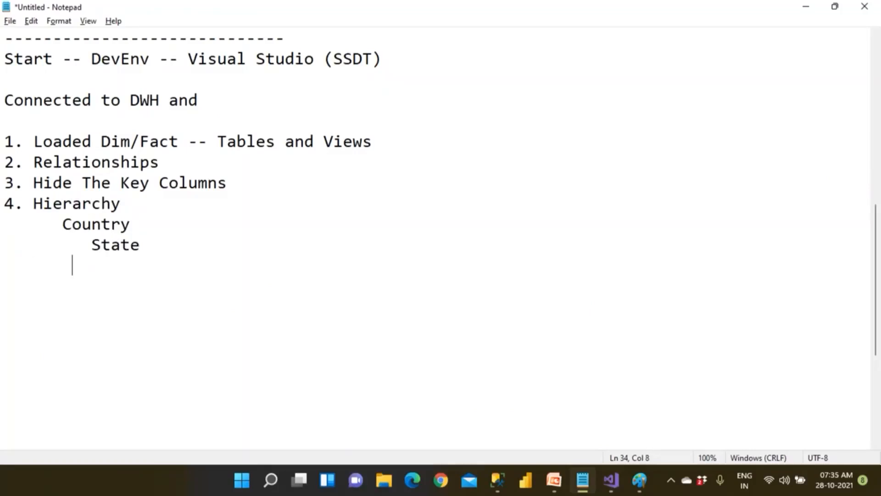
{"action": "type", "text": "ty"}
Append "-- Dim Only" to the Hierarchy item's line
{"action": "left_click", "coordinate": [149, 206]}
{"action": "type", "text": "-- Dim "}
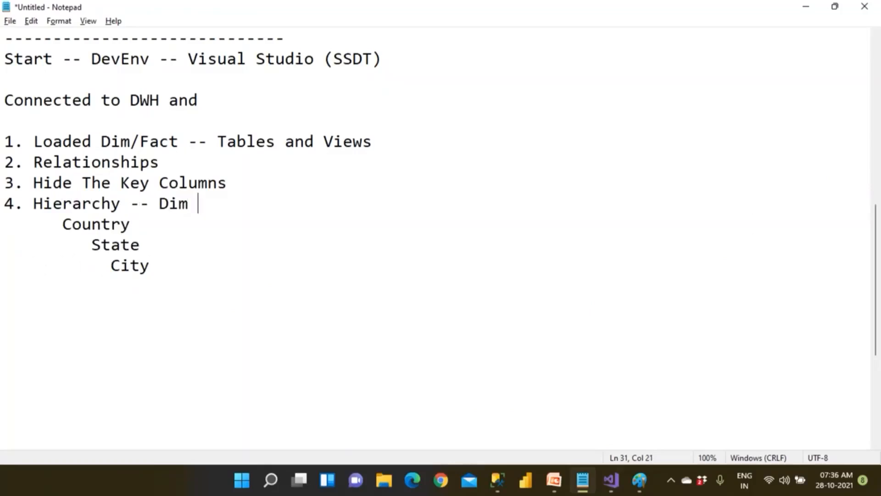
{"action": "type", "text": "Only"}
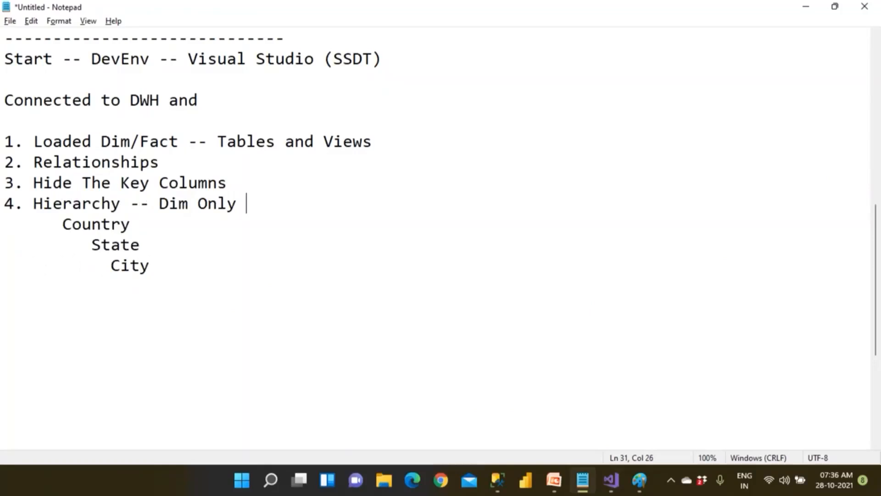
Start a second example hierarchy below City with Year and an indented Sem level beneath it
{"action": "left_click_drag", "start_coordinate": [57, 222], "coordinate": [183, 267]}
{"action": "left_click", "coordinate": [183, 268]}
{"action": "key", "text": "Return"}
{"action": "type", "text": "Yesr"}
{"action": "key", "text": "BackSpace"}
{"action": "key", "text": "BackSpace"}
{"action": "key", "text": "BackSpace"}
{"action": "type", "text": "eay"}
{"action": "key", "text": "BackSpace"}
{"action": "type", "text": "r"}
{"action": "key", "text": "Return"}
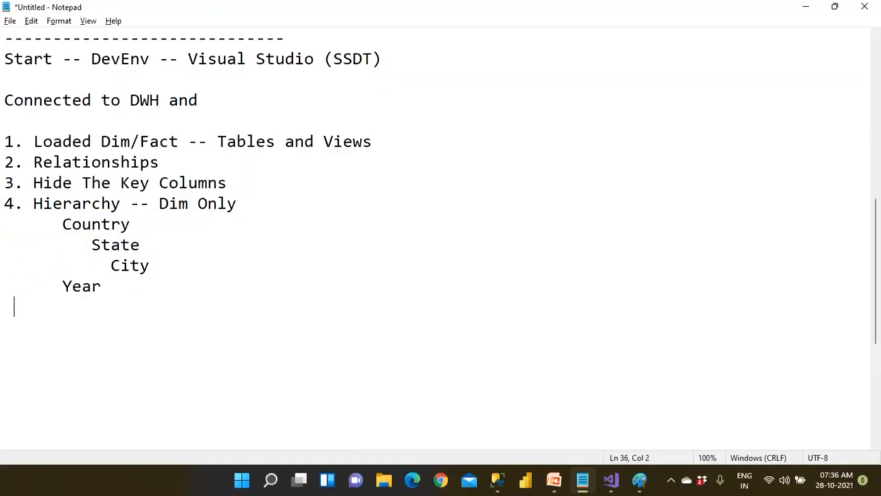
{"action": "type", "text": "Sem"}
{"action": "key", "text": "Return"}
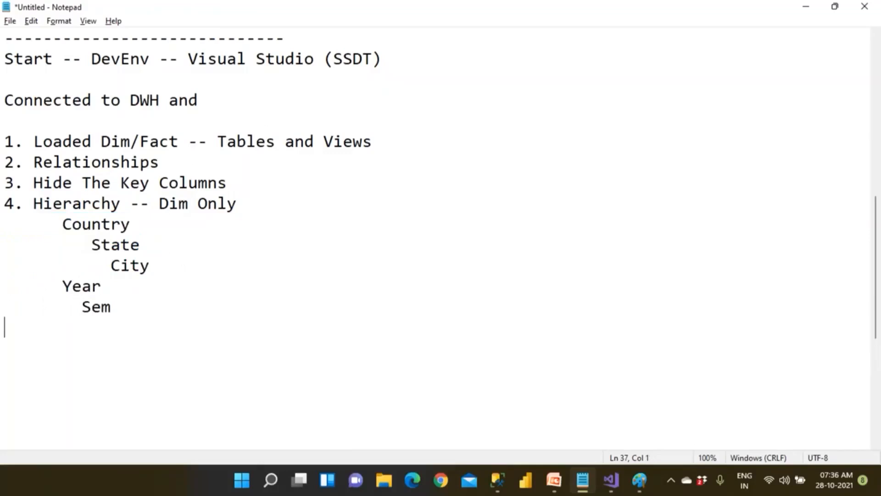
Add Qtr, Month, Week and Day as progressively indented levels below Sem, followed by blank lines
{"action": "type", "text": "Qtr"}
{"action": "key", "text": "Return"}
{"action": "type", "text": "Month"}
{"action": "key", "text": "Return"}
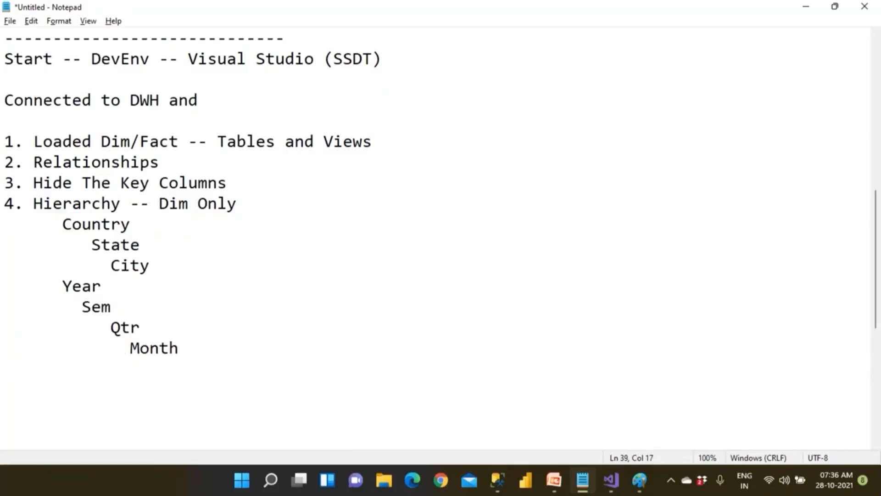
{"action": "type", "text": "Weeek"}
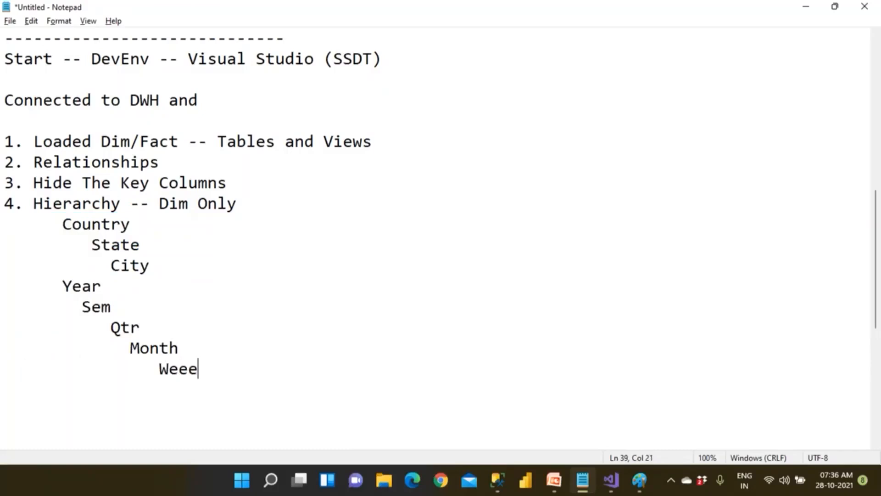
{"action": "key", "text": "BackSpace"}
{"action": "key", "text": "BackSpace"}
{"action": "key", "text": "BackSpace"}
{"action": "type", "text": "ek"}
{"action": "key", "text": "Return"}
{"action": "type", "text": "Day"}
{"action": "key", "text": "Return"}
{"action": "key", "text": "Return"}
{"action": "key", "text": "Return"}
{"action": "key", "text": "Return"}
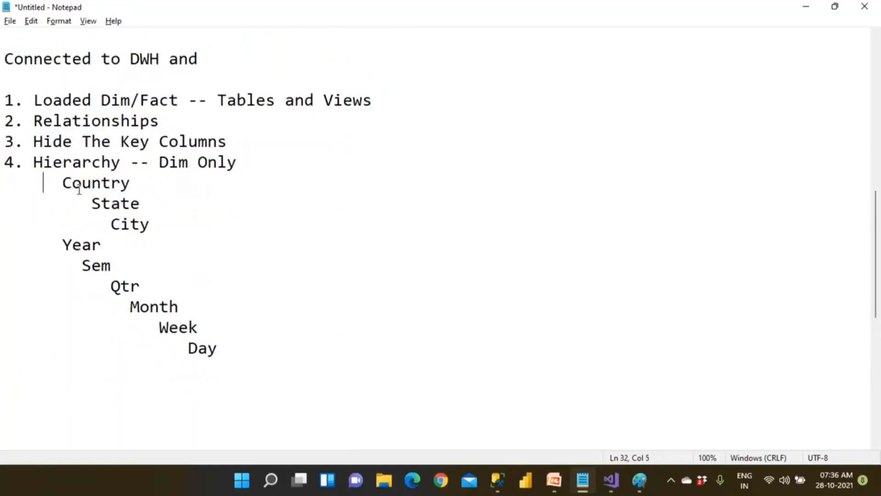
Write a third example hierarchy below Day with the indented levels Category, Subcategory and Product
{"action": "left_click_drag", "start_coordinate": [44, 184], "coordinate": [168, 206]}
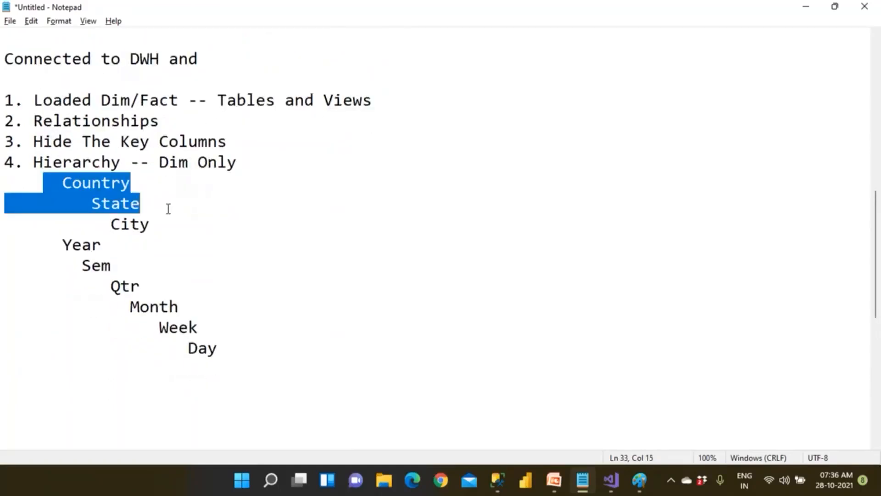
{"action": "left_click", "coordinate": [93, 377]}
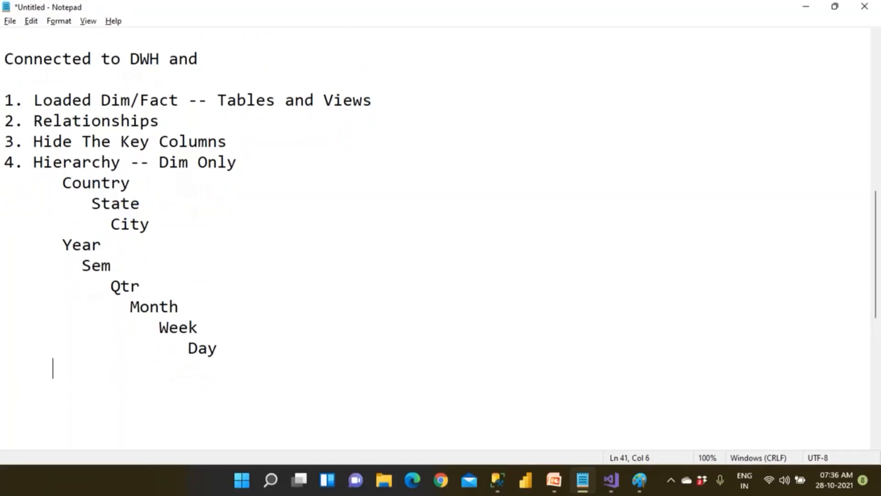
{"action": "type", "text": "Category"}
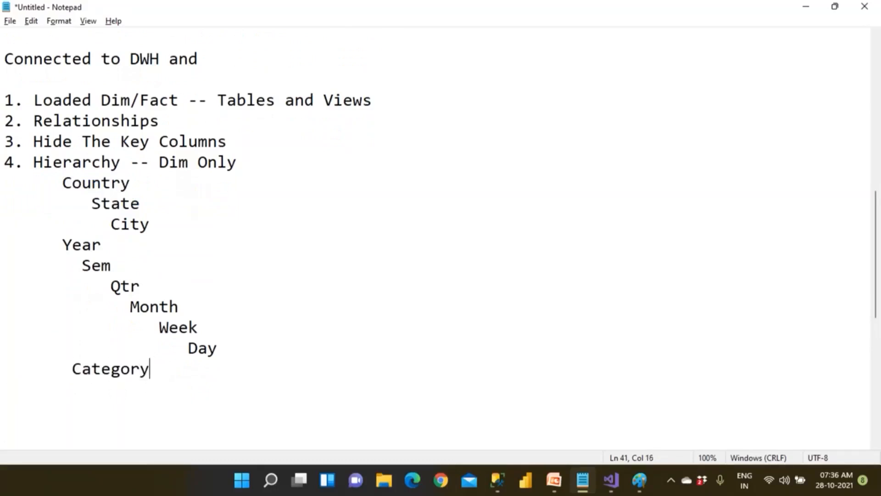
{"action": "key", "text": "Return"}
{"action": "type", "text": "Subcate"}
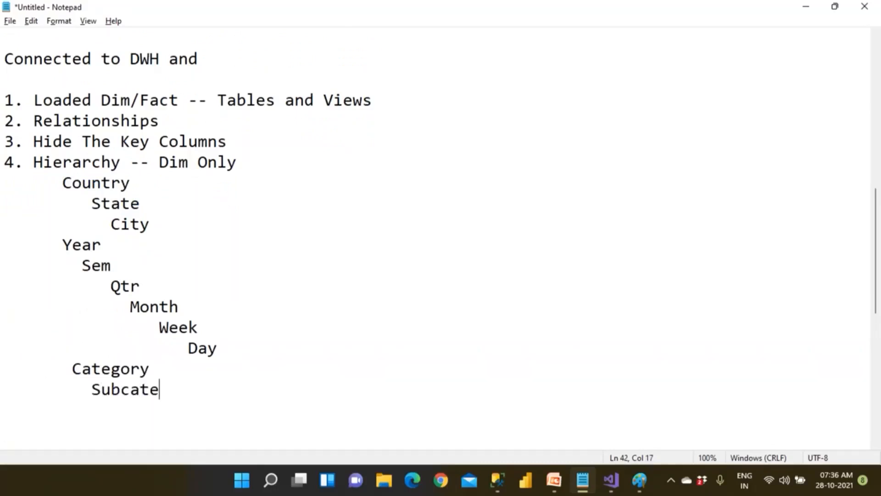
{"action": "type", "text": "gory"}
{"action": "key", "text": "Return"}
{"action": "type", "text": "P"}
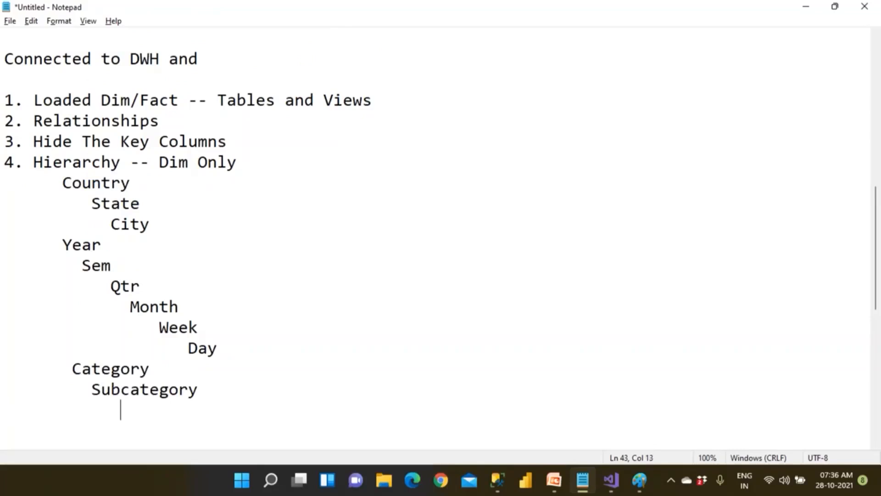
{"action": "type", "text": "roduct"}
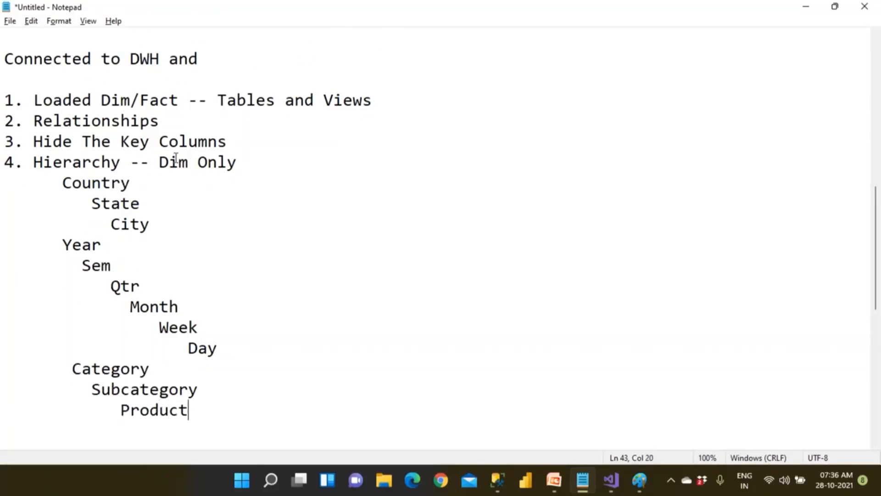
{"action": "left_click_drag", "start_coordinate": [159, 162], "coordinate": [199, 161]}
{"action": "left_click_drag", "start_coordinate": [57, 182], "coordinate": [177, 342]}
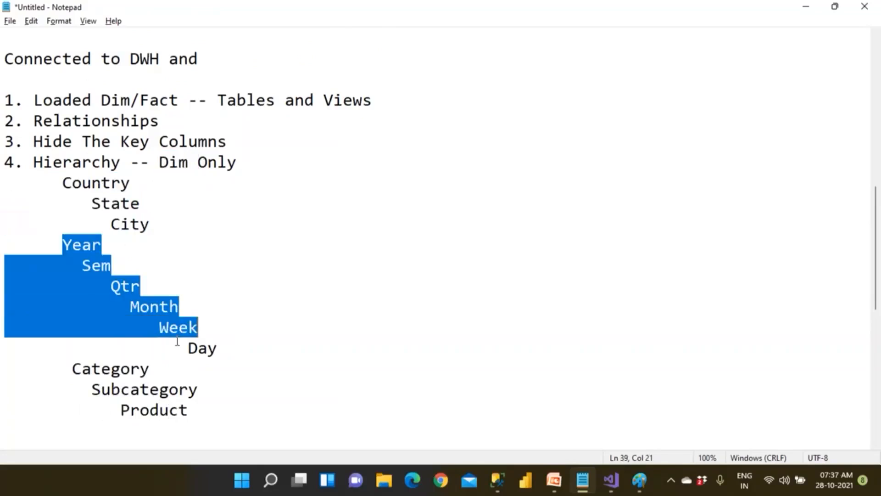
{"action": "left_click_drag", "start_coordinate": [67, 366], "coordinate": [242, 412]}
{"action": "left_click", "coordinate": [244, 412]}
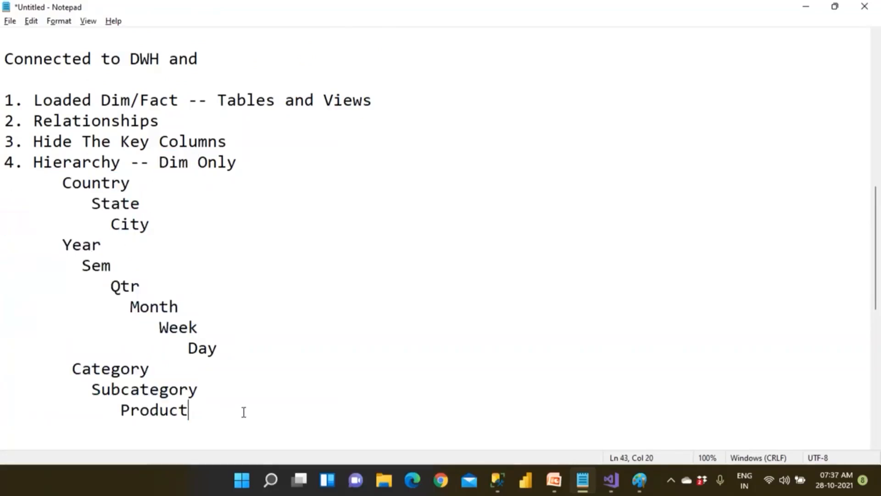
Switch to Visual Studio, enlarge the vw_Product table in the diagram and create a hierarchy in it named LocHierachy
{"action": "key", "text": "alt+Tab"}
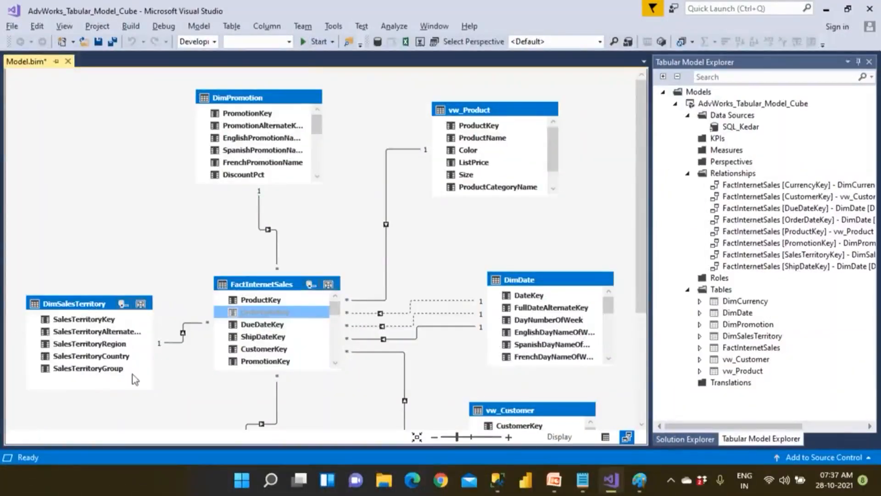
{"action": "left_click", "coordinate": [119, 354]}
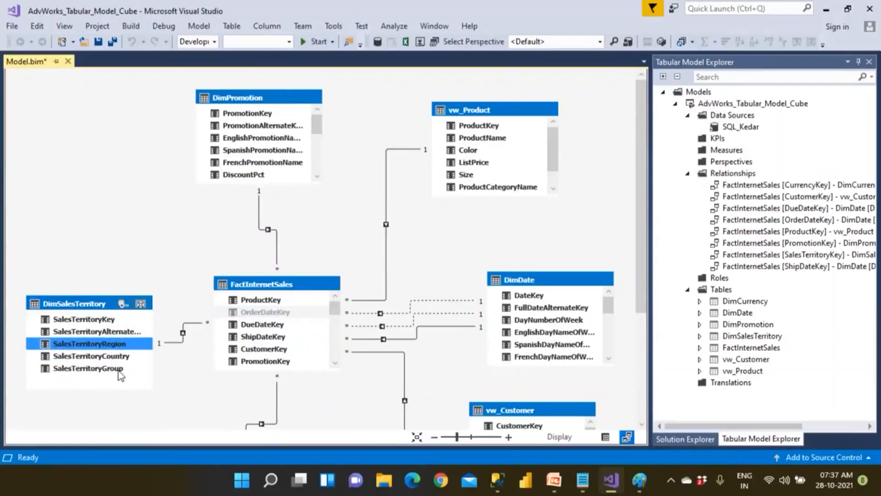
{"action": "left_click", "coordinate": [119, 370]}
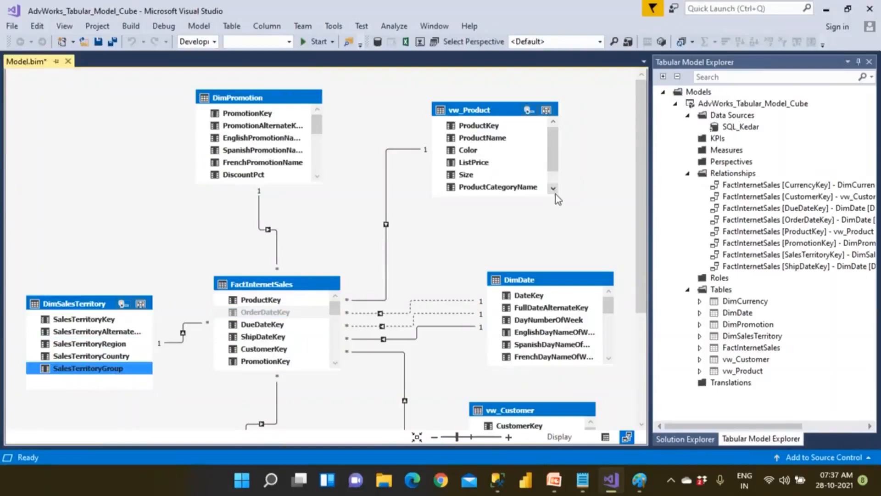
{"action": "left_click_drag", "start_coordinate": [555, 194], "coordinate": [555, 229]}
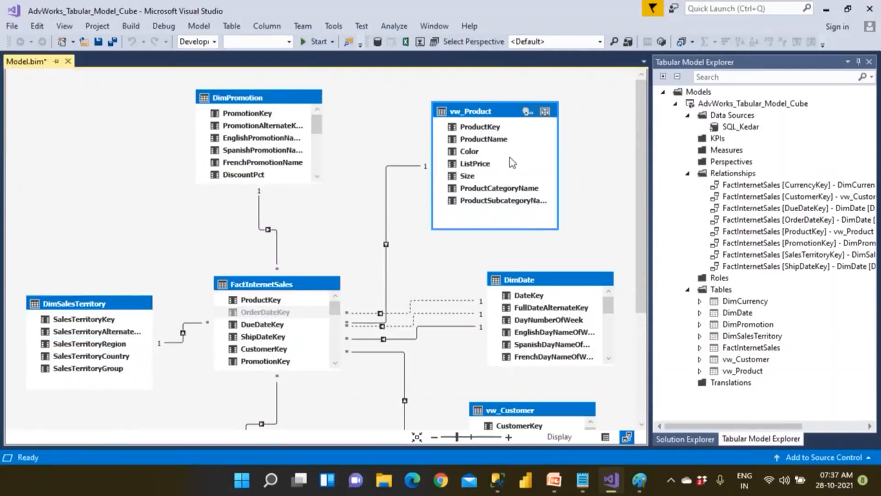
{"action": "left_click", "coordinate": [528, 112]}
{"action": "type", "text": "LocHiera"}
{"action": "type", "text": "c"}
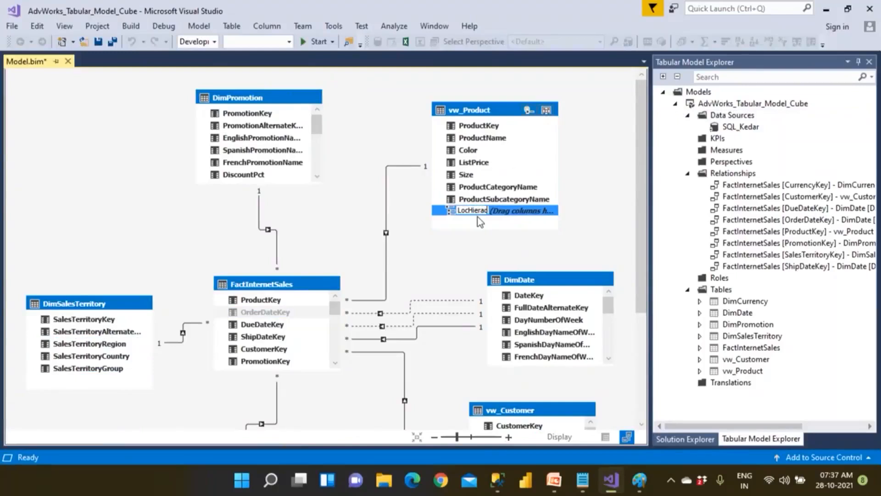
{"action": "type", "text": "hy"}
{"action": "key", "text": "Return"}
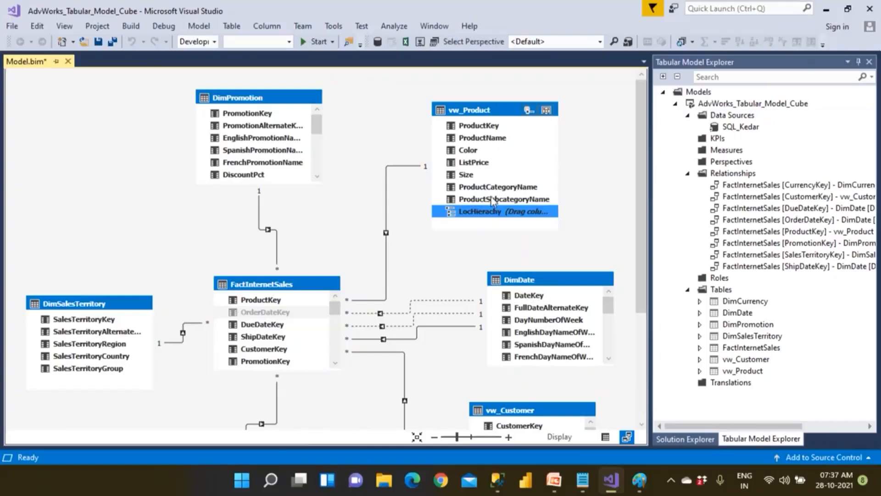
Add ProductCategoryName, ProductSubcategoryName and ProductName, in that order, as levels of the LocHierachy hierarchy in vw_Product
{"action": "left_click", "coordinate": [507, 190]}
{"action": "left_click_drag", "start_coordinate": [508, 190], "coordinate": [497, 214]}
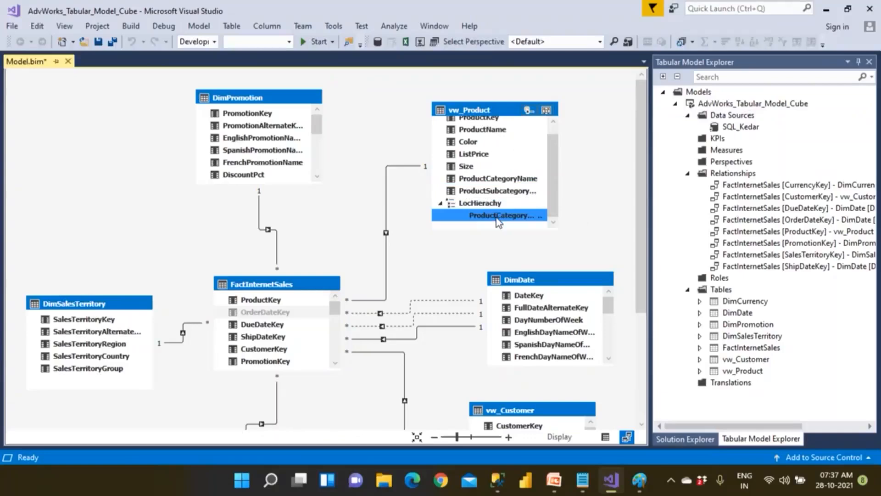
{"action": "left_click_drag", "start_coordinate": [483, 191], "coordinate": [479, 211]}
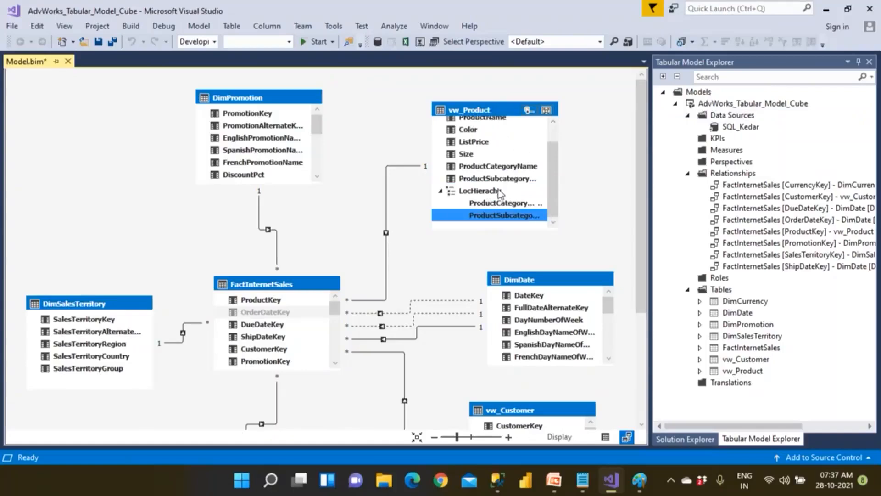
{"action": "left_click", "coordinate": [554, 121]}
{"action": "left_click", "coordinate": [553, 122]}
{"action": "left_click", "coordinate": [500, 142]}
{"action": "left_click_drag", "start_coordinate": [500, 142], "coordinate": [501, 215]}
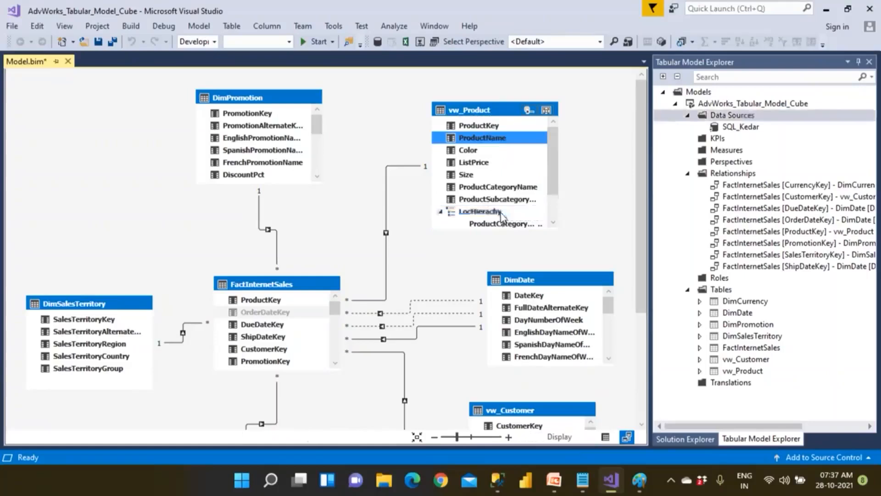
{"action": "left_click", "coordinate": [498, 195]}
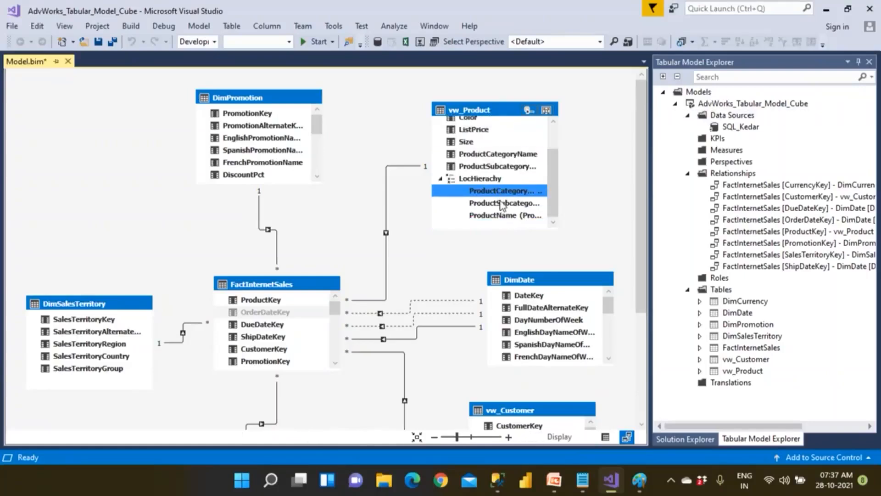
{"action": "left_click", "coordinate": [504, 207]}
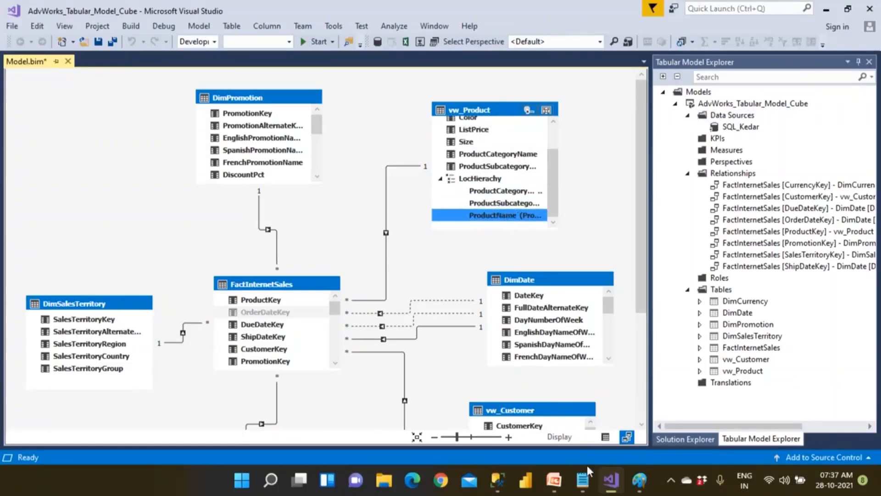
Switch to Notepad and write the line "Largest ---------------> Smallest" below the Category, Subcategory and Product example
{"action": "left_click", "coordinate": [583, 481]}
{"action": "scroll", "coordinate": [321, 280], "scroll_direction": "down", "scroll_amount": 4}
{"action": "key", "text": "Return"}
{"action": "key", "text": "Return"}
{"action": "key", "text": "Return"}
{"action": "type", "text": "Larg"}
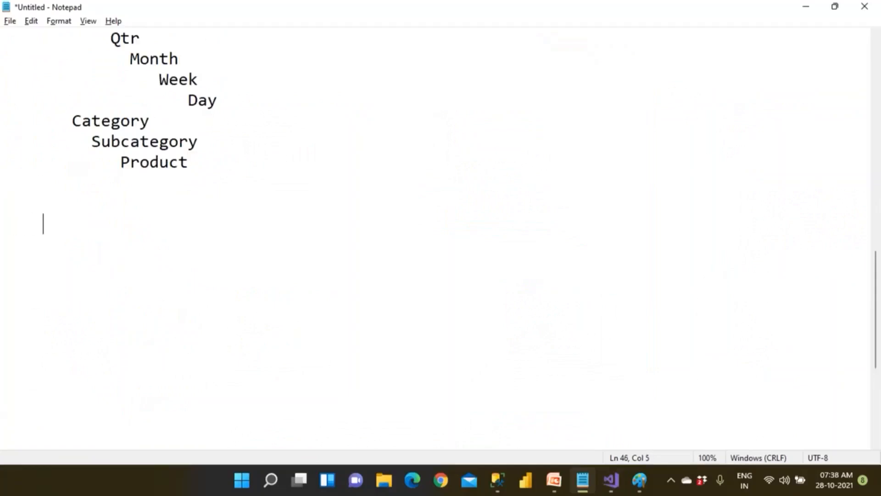
{"action": "type", "text": "est to"}
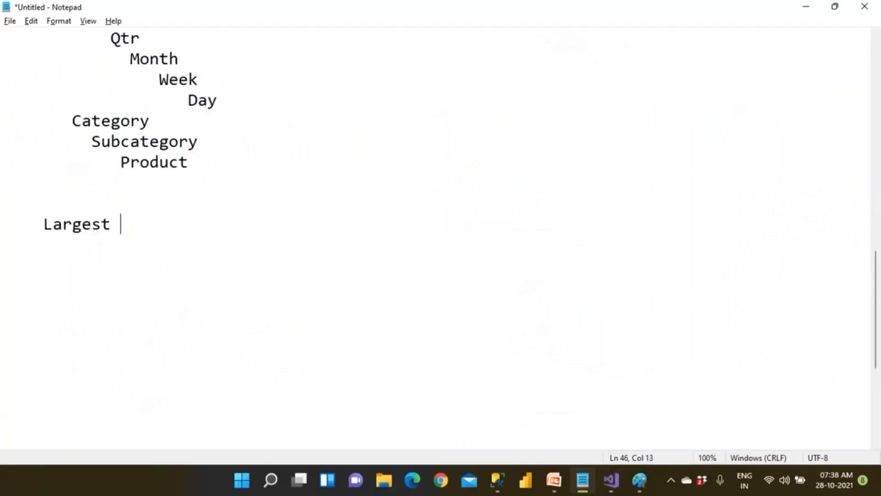
{"action": "key", "text": "BackSpace"}
{"action": "key", "text": "BackSpace"}
{"action": "key", "text": "BackSpace"}
{"action": "type", "text": "---------------> "}
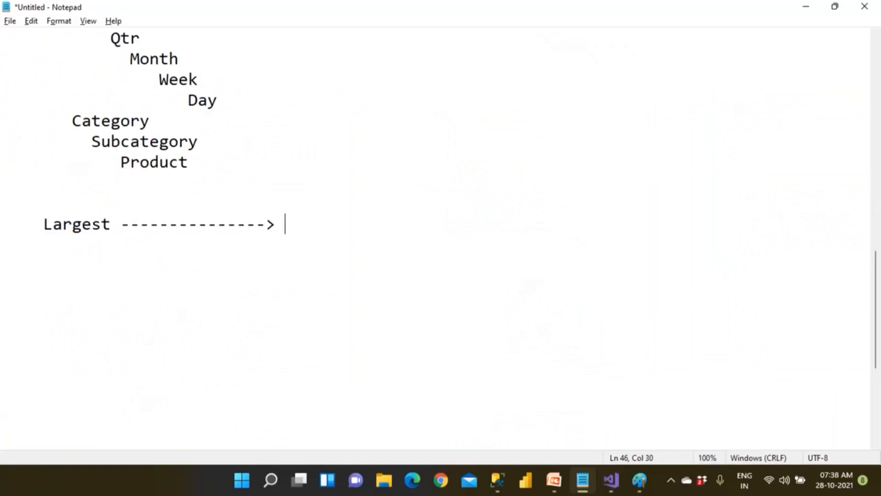
{"action": "type", "text": "Smallest"}
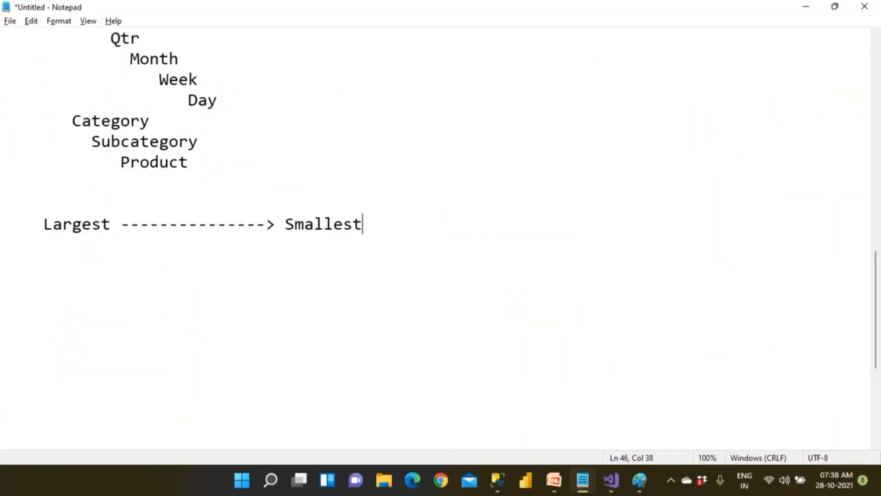
Insert a blank line after City to separate the Country, State and City example from the Year example
{"action": "left_click_drag", "start_coordinate": [63, 115], "coordinate": [218, 166]}
{"action": "scroll", "coordinate": [144, 162], "scroll_direction": "up", "scroll_amount": 3}
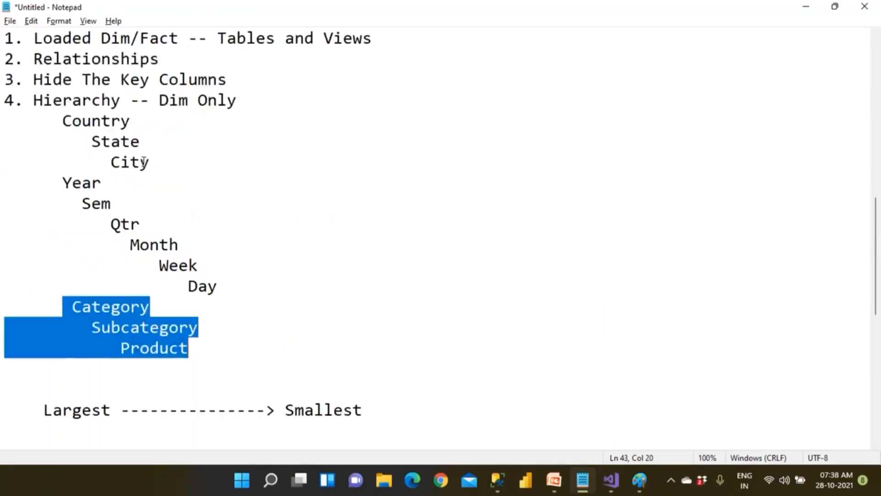
{"action": "double_click", "coordinate": [63, 182]}
{"action": "left_click_drag", "start_coordinate": [54, 120], "coordinate": [153, 162]}
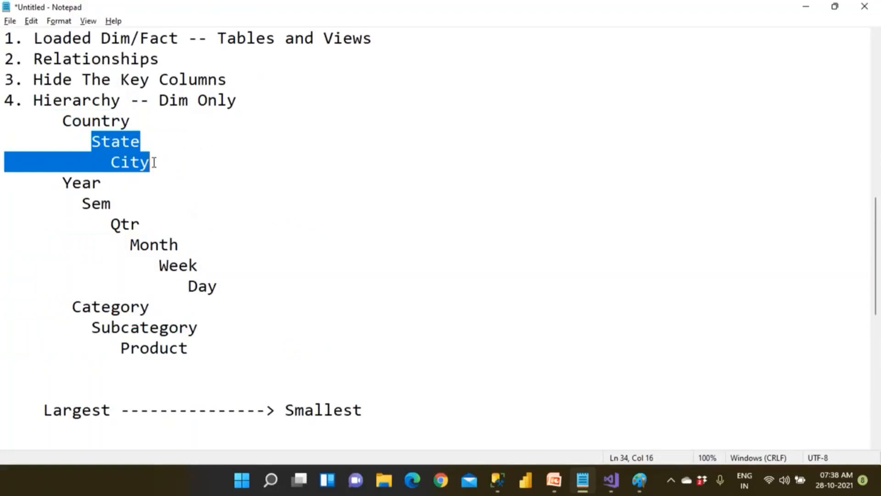
{"action": "left_click", "coordinate": [155, 162]}
{"action": "key", "text": "Return"}
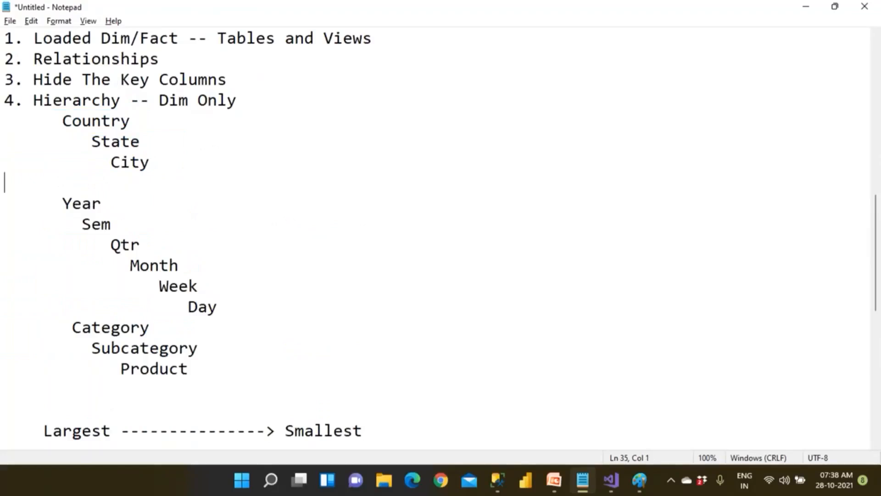
{"action": "scroll", "coordinate": [253, 315], "scroll_direction": "down", "scroll_amount": 1}
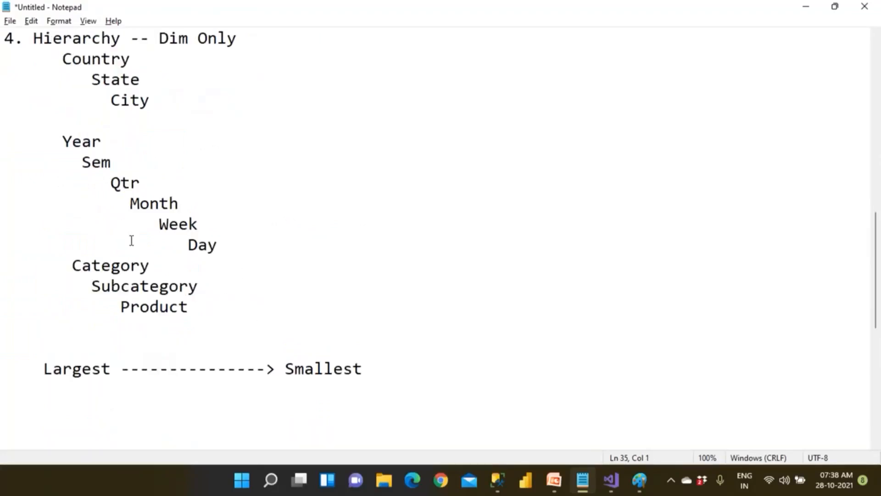
Add the note "5. Add one more table" below the Largest to Smallest line in Notepad, and return to Visual Studio
{"action": "key", "text": "alt+Tab"}
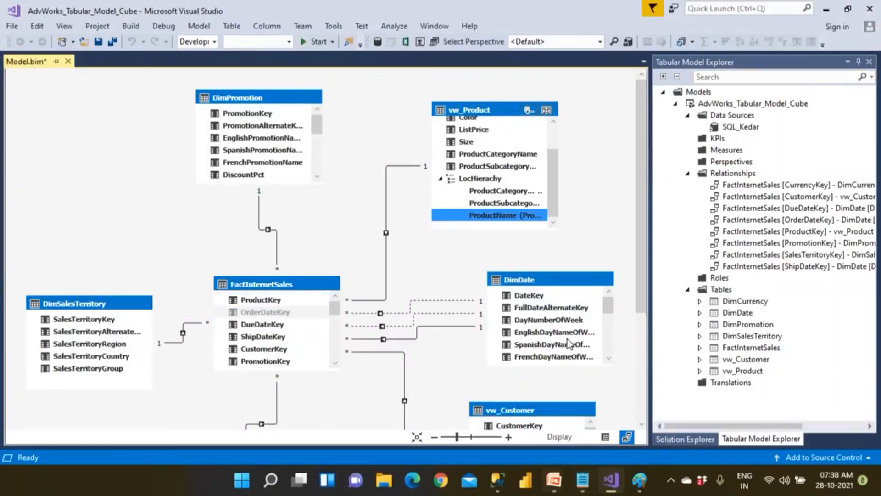
{"action": "left_click", "coordinate": [582, 480]}
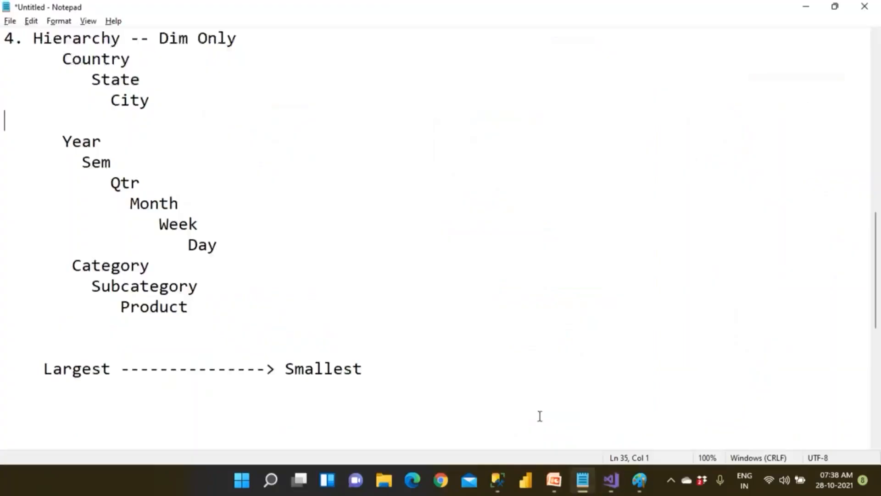
{"action": "scroll", "coordinate": [285, 301], "scroll_direction": "down", "scroll_amount": 4}
{"action": "scroll", "coordinate": [286, 301], "scroll_direction": "up", "scroll_amount": 5}
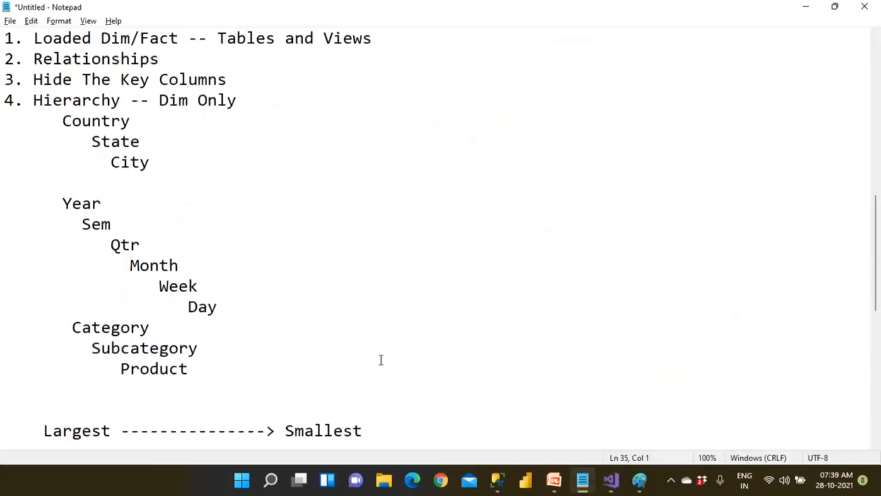
{"action": "scroll", "coordinate": [388, 324], "scroll_direction": "down", "scroll_amount": 3}
{"action": "left_click", "coordinate": [383, 261]}
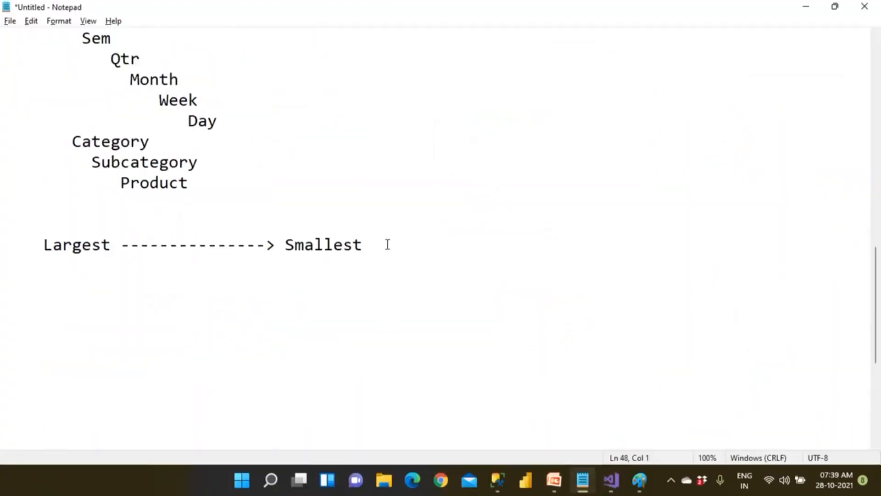
{"action": "key", "text": "Return"}
{"action": "type", "text": "5. Add one mo"}
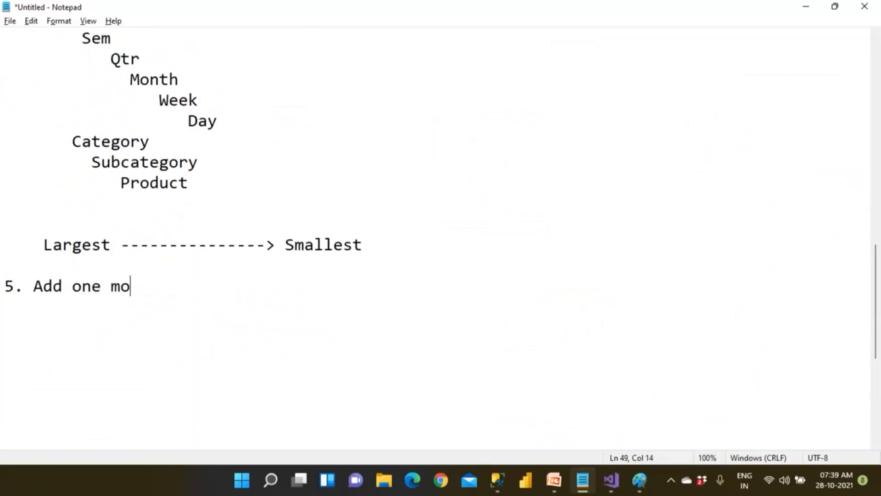
{"action": "type", "text": "r  table"}
{"action": "key", "text": "alt+Tab"}
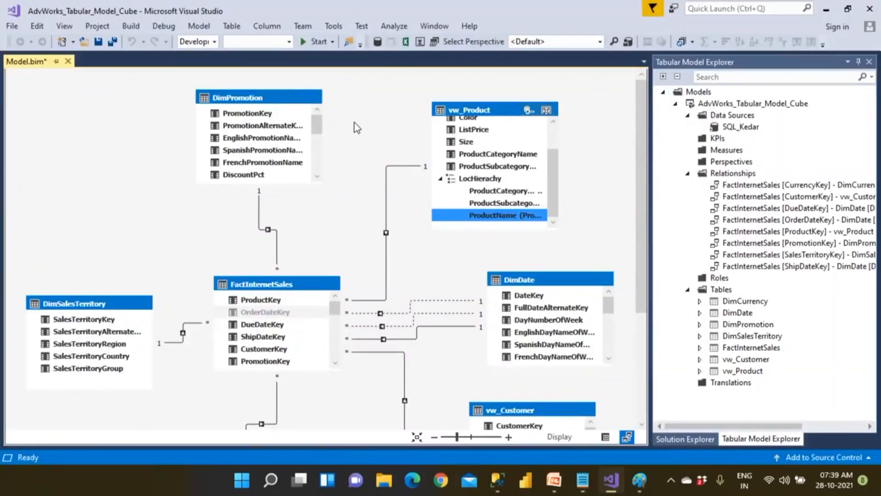
{"action": "left_click", "coordinate": [739, 121]}
{"action": "right_click", "coordinate": [739, 120]}
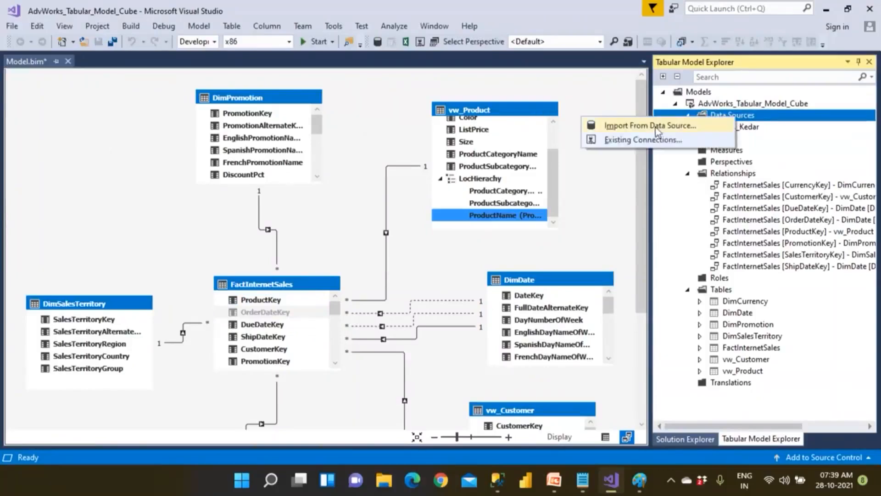
{"action": "left_click", "coordinate": [683, 128]}
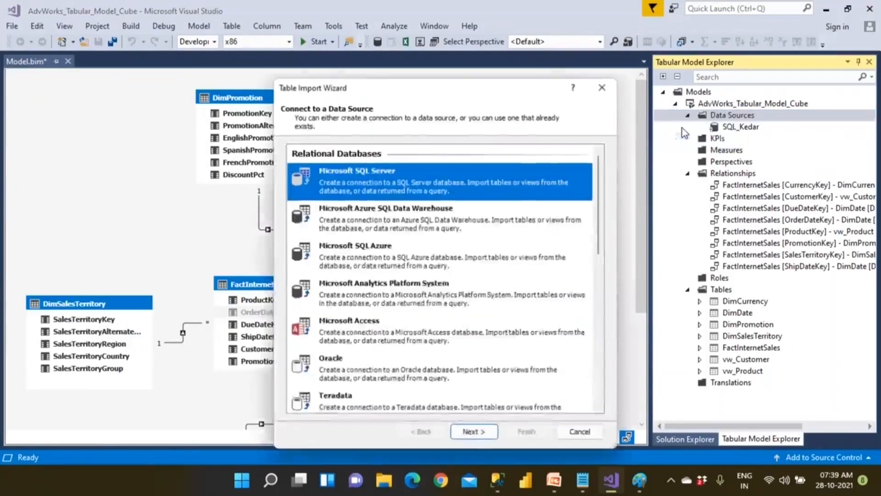
{"action": "left_click", "coordinate": [601, 434]}
{"action": "right_click", "coordinate": [736, 118]}
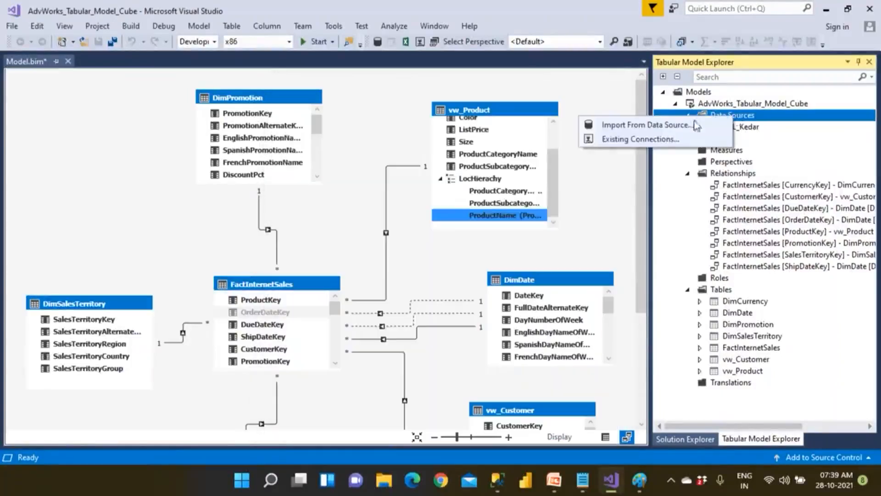
{"action": "left_click", "coordinate": [668, 138]}
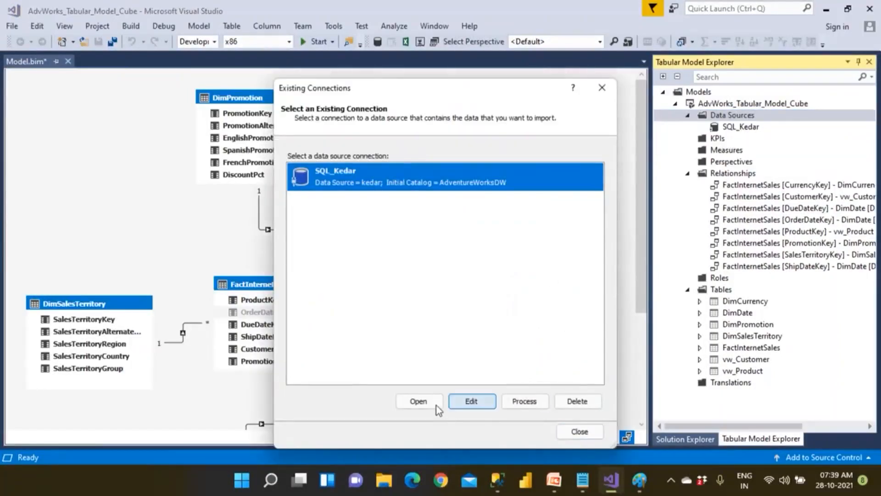
{"action": "left_click", "coordinate": [597, 432]}
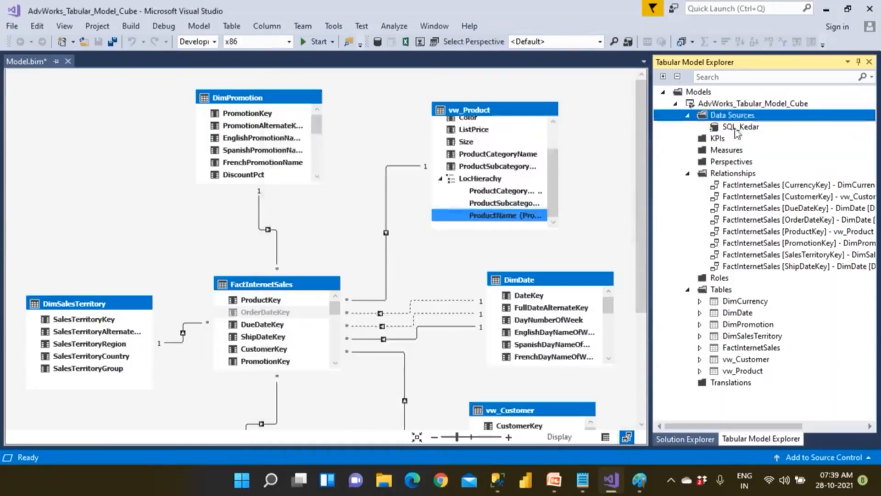
Start importing new tables from the existing SQL data source, choosing from the list of tables and views, and select DimCurrency
{"action": "left_click", "coordinate": [736, 130]}
{"action": "right_click", "coordinate": [737, 133]}
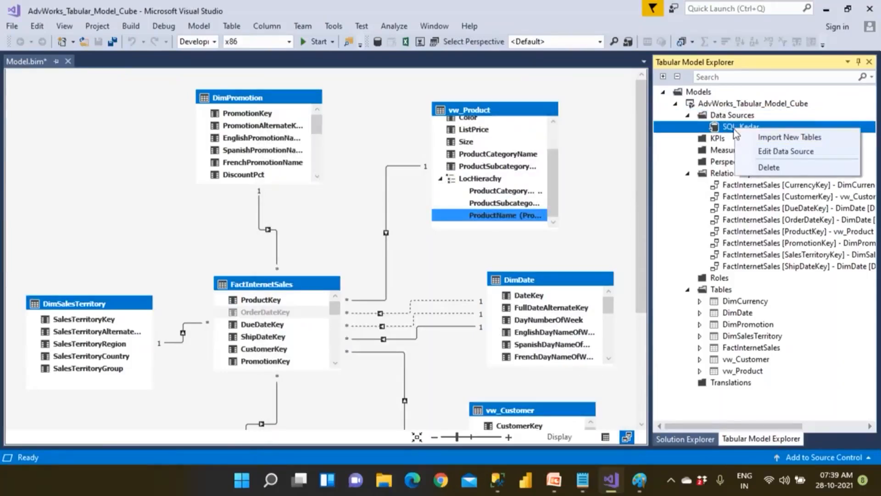
{"action": "left_click", "coordinate": [783, 139]}
{"action": "left_click", "coordinate": [538, 186]}
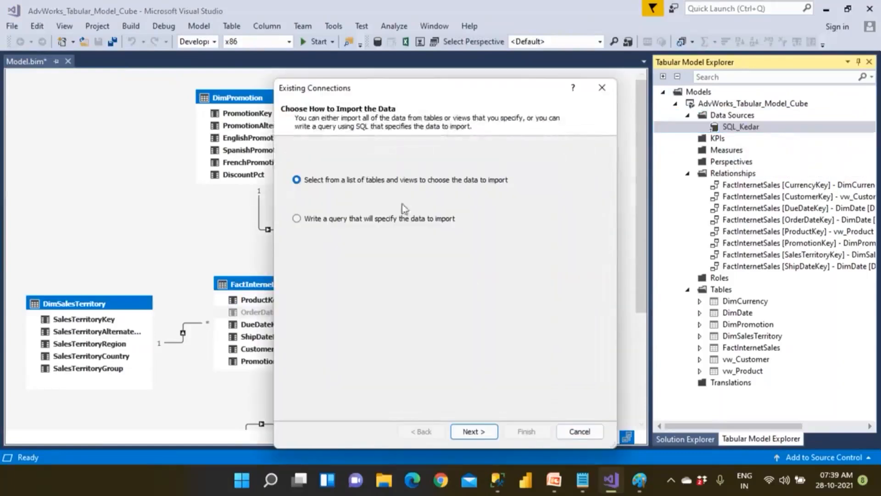
{"action": "left_click", "coordinate": [486, 432]}
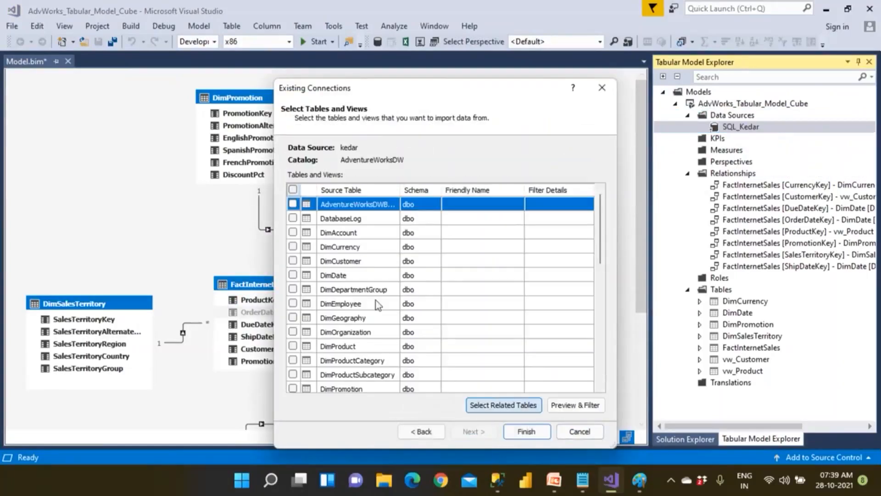
{"action": "left_click", "coordinate": [293, 247]}
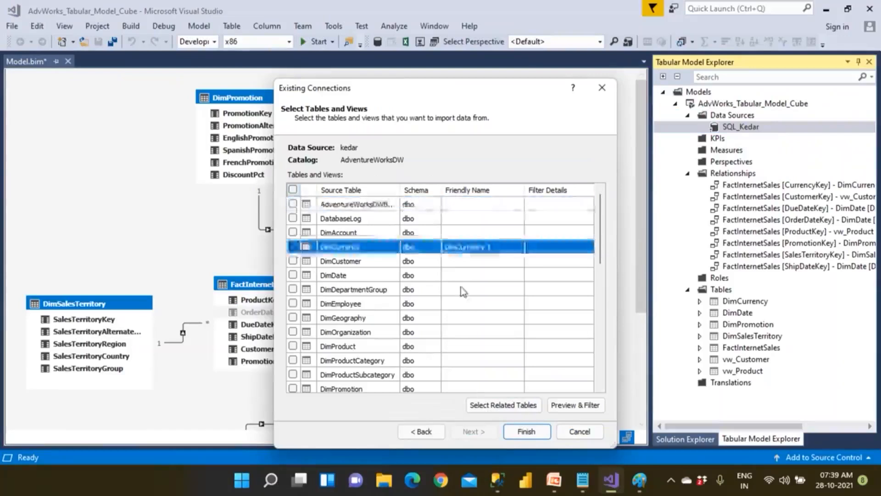
Cancel the open table import and look over the tables in the model diagram
{"action": "left_click", "coordinate": [581, 430]}
{"action": "left_click", "coordinate": [419, 285]}
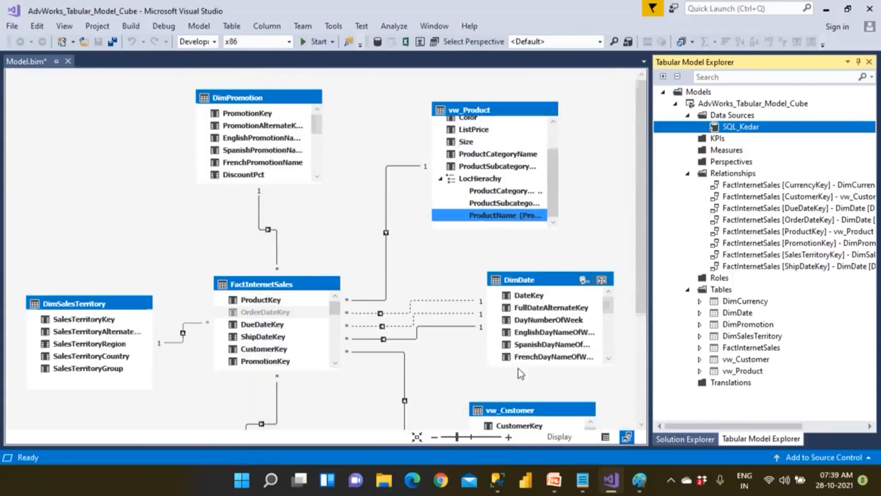
{"action": "scroll", "coordinate": [519, 371], "scroll_direction": "down", "scroll_amount": 3}
{"action": "scroll", "coordinate": [522, 374], "scroll_direction": "up", "scroll_amount": 2}
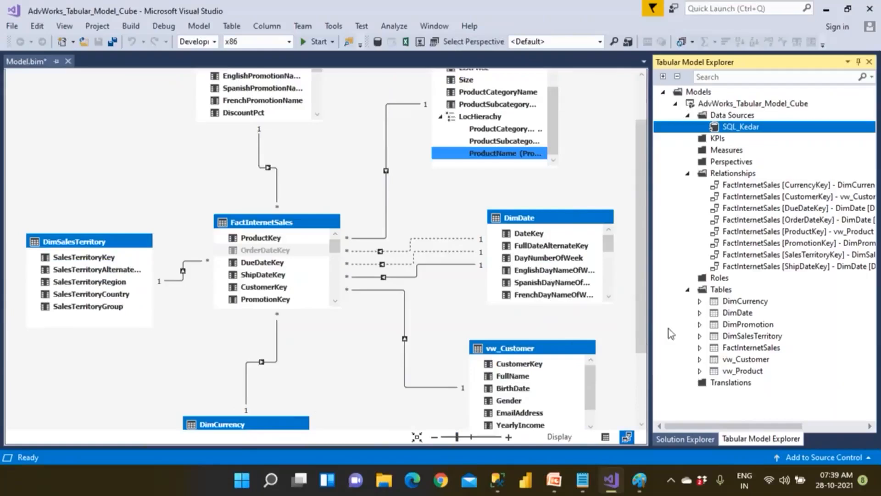
{"action": "left_click_drag", "start_coordinate": [645, 261], "coordinate": [661, 222]}
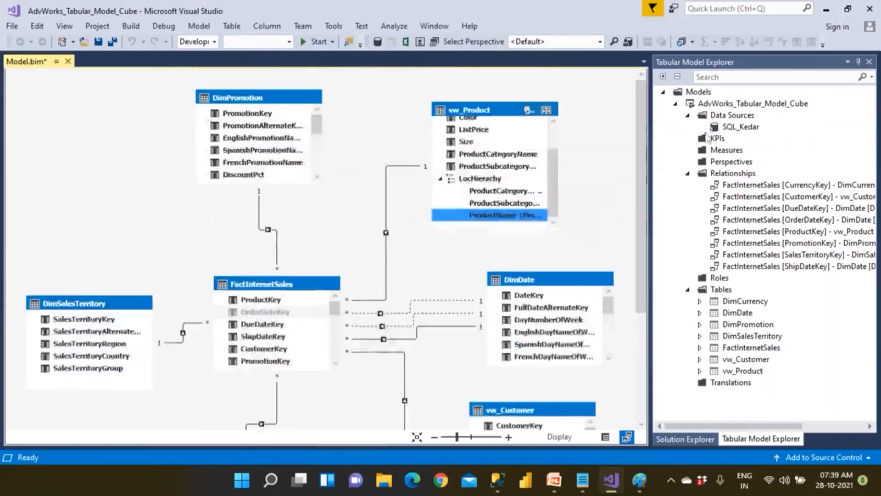
Start importing new tables from the existing SQL data source with the option to write a query
{"action": "right_click", "coordinate": [731, 131]}
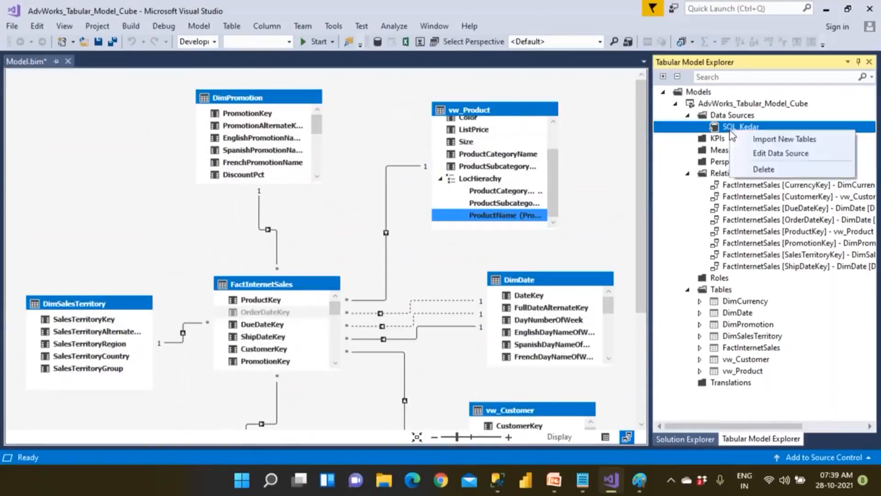
{"action": "left_click", "coordinate": [754, 140]}
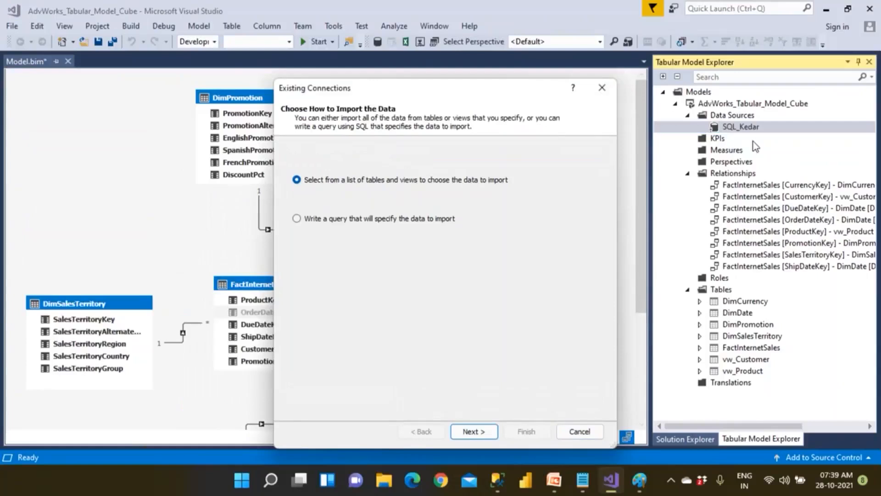
{"action": "left_click", "coordinate": [360, 219]}
{"action": "left_click", "coordinate": [474, 432]}
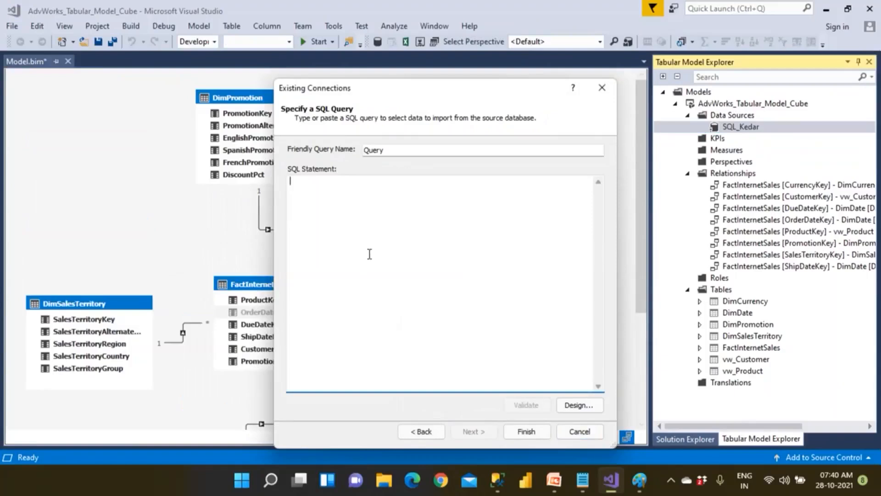
Switch the import method back to selecting from a list of tables and views and open that list
{"action": "left_click", "coordinate": [420, 431]}
{"action": "left_click", "coordinate": [315, 181]}
{"action": "left_click", "coordinate": [473, 431]}
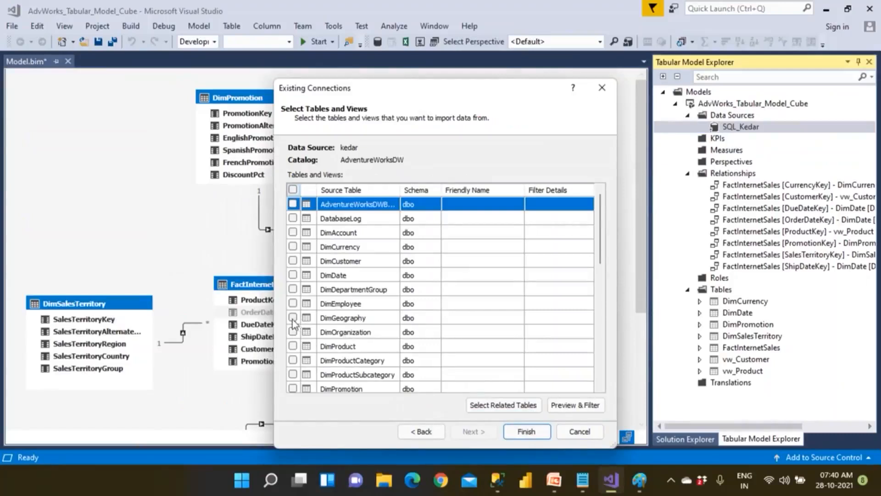
{"action": "left_click", "coordinate": [293, 304]}
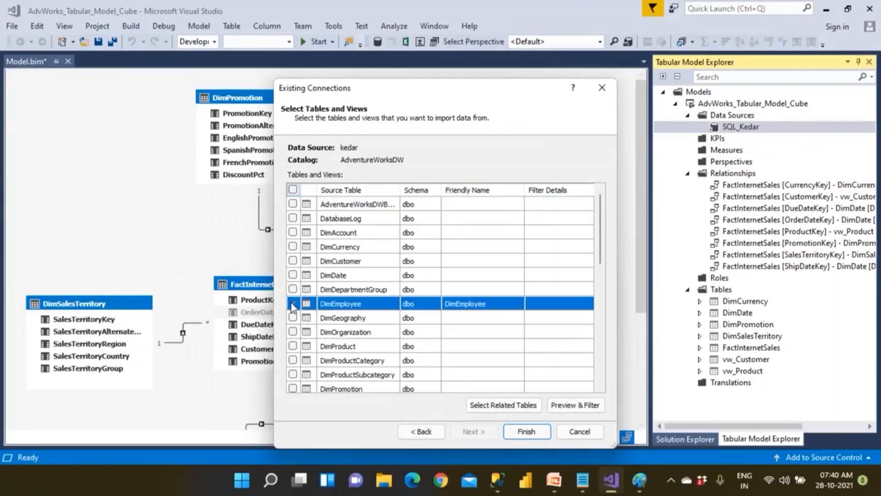
{"action": "left_click", "coordinate": [292, 303]}
{"action": "left_click", "coordinate": [293, 318]}
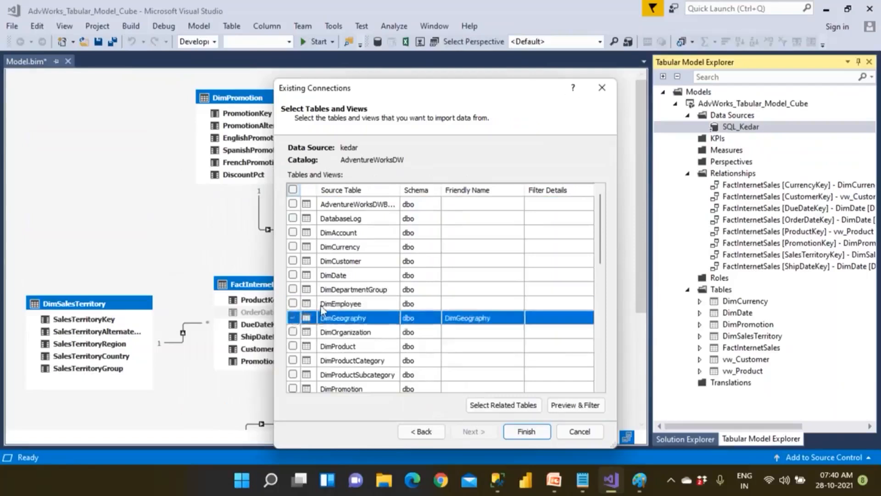
{"action": "left_click", "coordinate": [293, 318]}
{"action": "scroll", "coordinate": [303, 348], "scroll_direction": "down", "scroll_amount": 2}
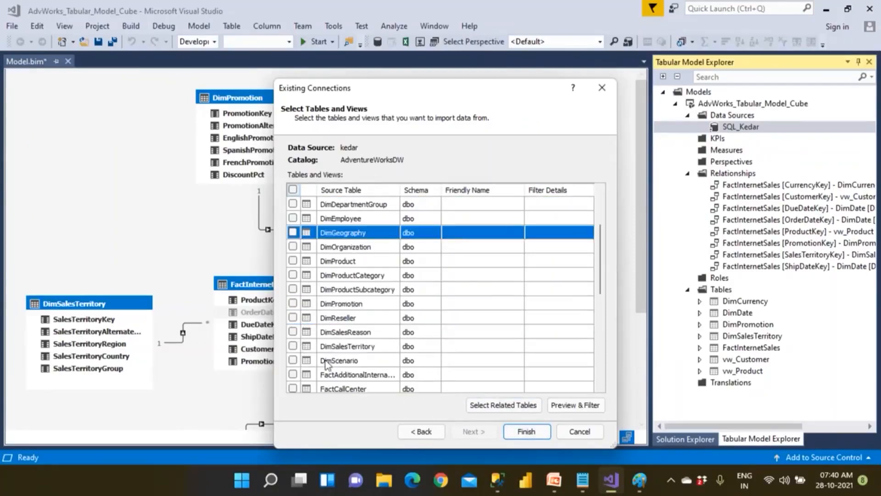
{"action": "left_click", "coordinate": [293, 360]}
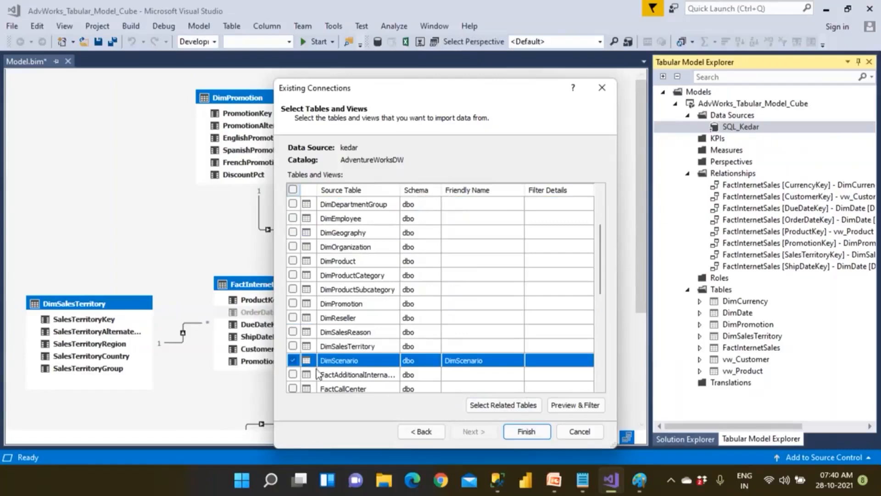
{"action": "left_click", "coordinate": [293, 361]}
Import the DimOrganization table into the model and leave the import wizard
{"action": "left_click", "coordinate": [293, 247]}
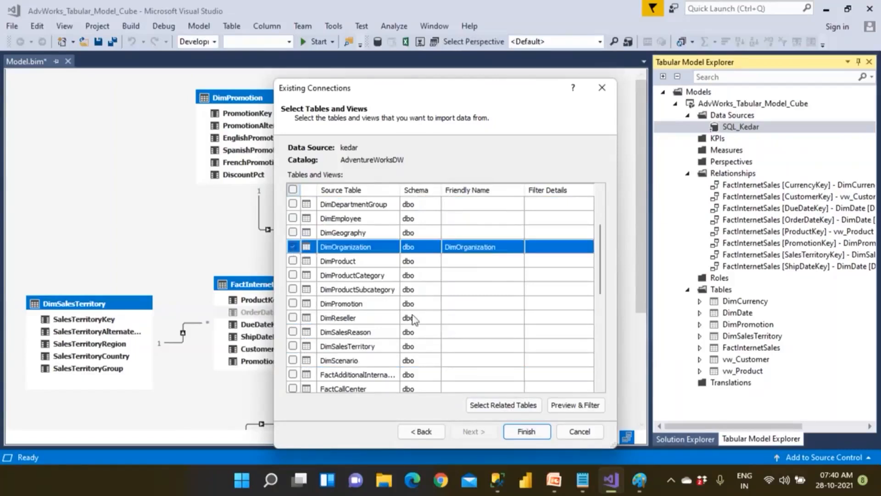
{"action": "left_click", "coordinate": [529, 432]}
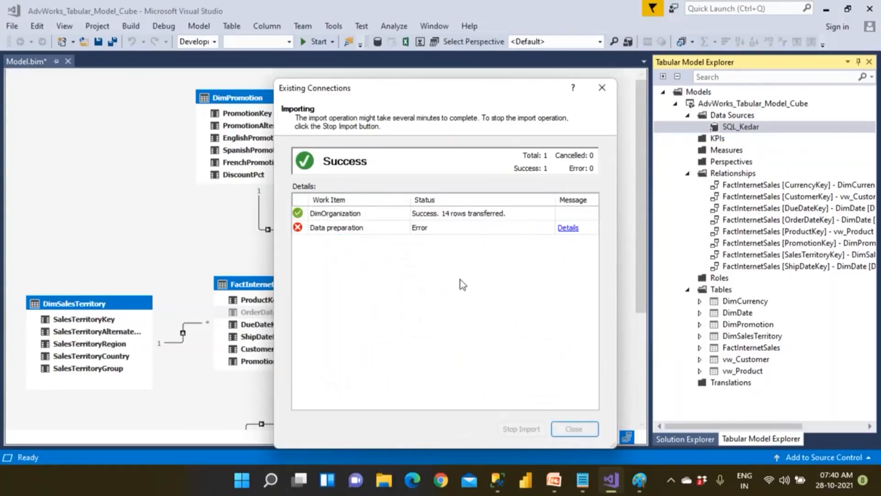
{"action": "left_click", "coordinate": [567, 229]}
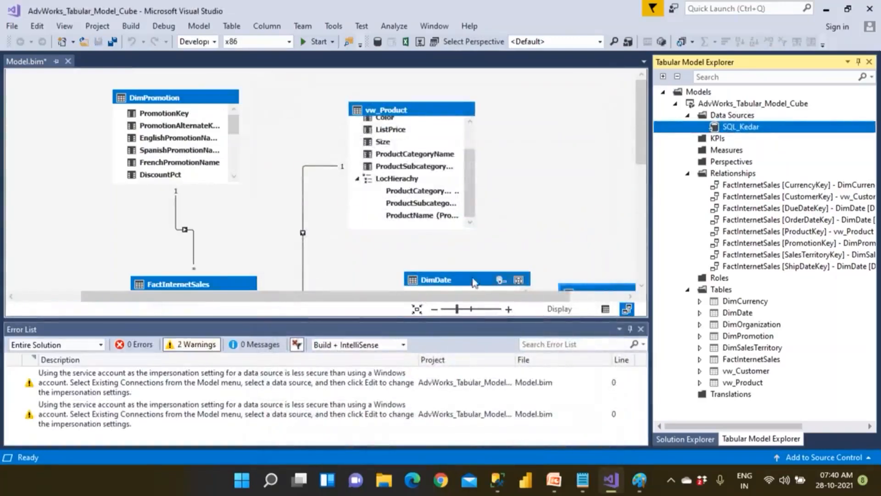
Delete the newly imported DimOrganization table from the model diagram
{"action": "left_click_drag", "start_coordinate": [644, 158], "coordinate": [665, 277]}
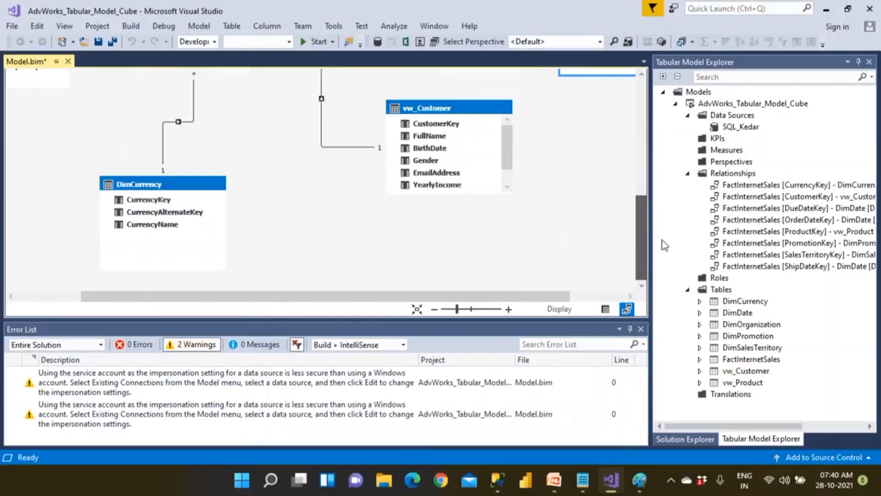
{"action": "left_click_drag", "start_coordinate": [663, 240], "coordinate": [661, 184]}
{"action": "left_click", "coordinate": [587, 296]}
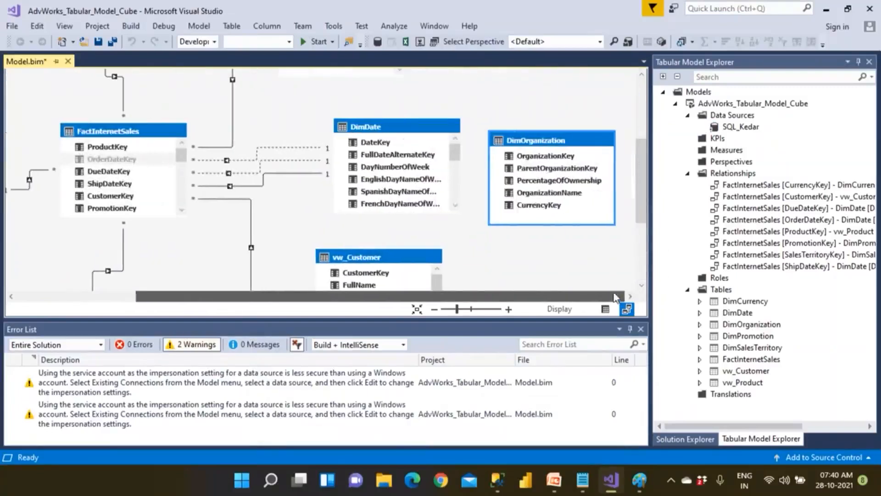
{"action": "right_click", "coordinate": [520, 145]}
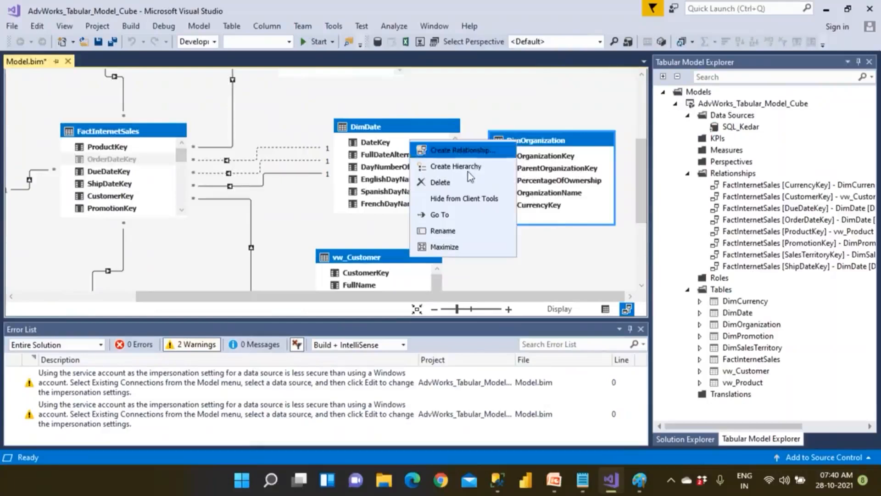
{"action": "left_click", "coordinate": [456, 184]}
{"action": "left_click", "coordinate": [424, 260]}
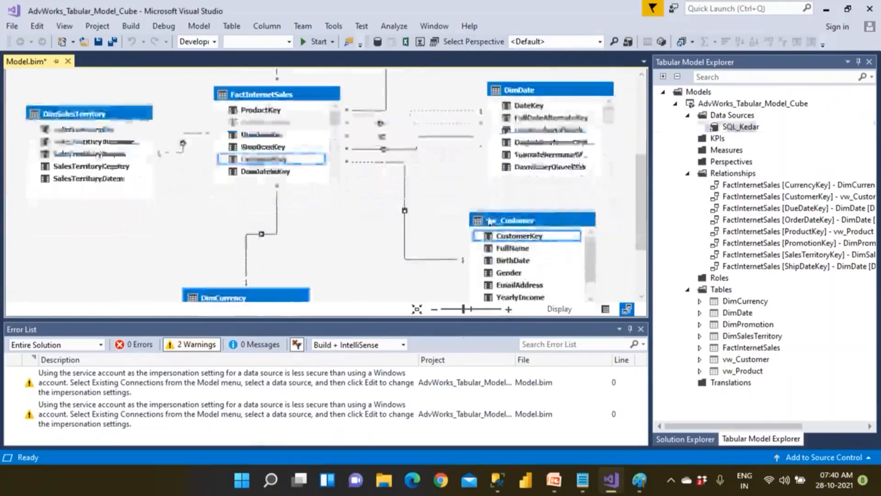
Close the Error List and save the model
{"action": "scroll", "coordinate": [596, 172], "scroll_direction": "down", "scroll_amount": 3}
{"action": "scroll", "coordinate": [596, 173], "scroll_direction": "down", "scroll_amount": 2}
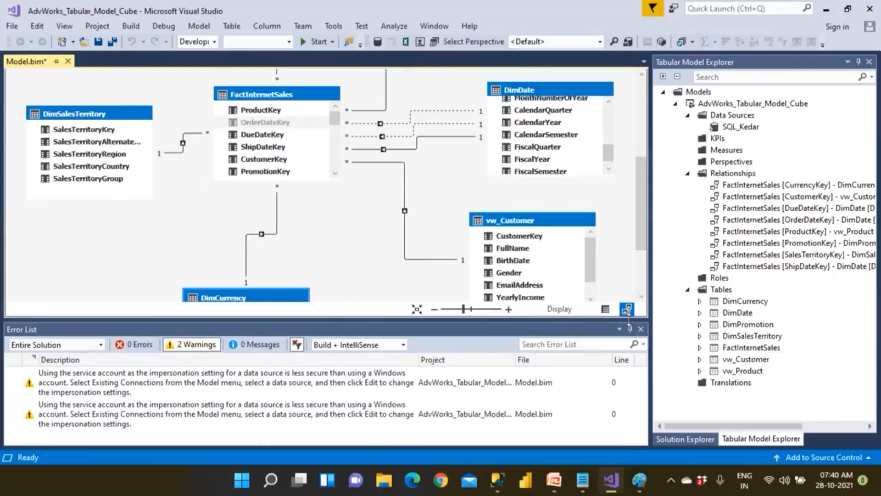
{"action": "left_click", "coordinate": [641, 330]}
{"action": "scroll", "coordinate": [493, 202], "scroll_direction": "up", "scroll_amount": 5}
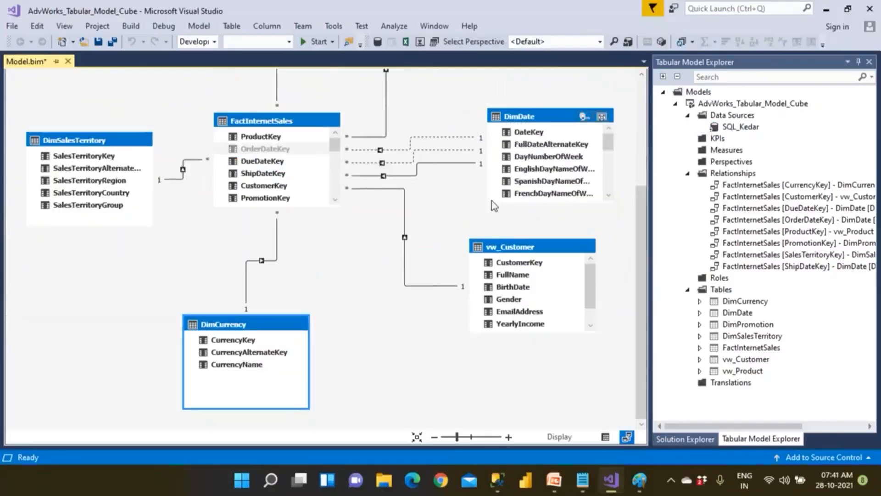
{"action": "left_click", "coordinate": [640, 109]}
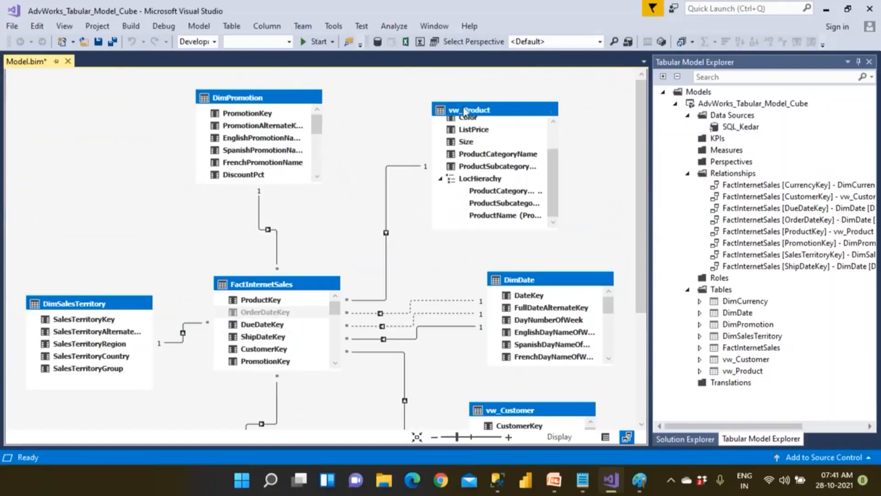
{"action": "left_click", "coordinate": [99, 42]}
Examine the data of DimCurrency, DimDate, DimPromotion, DimSalesTerritory and FactInternetSales in the grid view, including the commands for FactInternetSales
{"action": "left_click", "coordinate": [606, 437]}
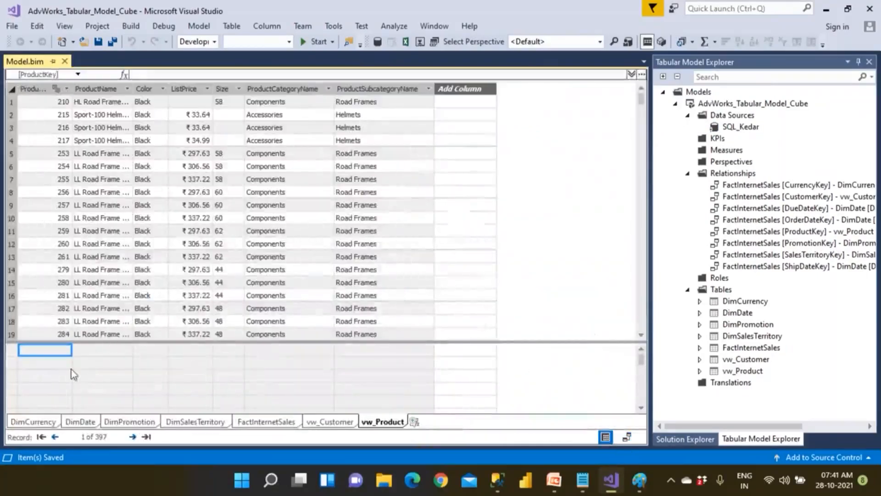
{"action": "left_click", "coordinate": [40, 421]}
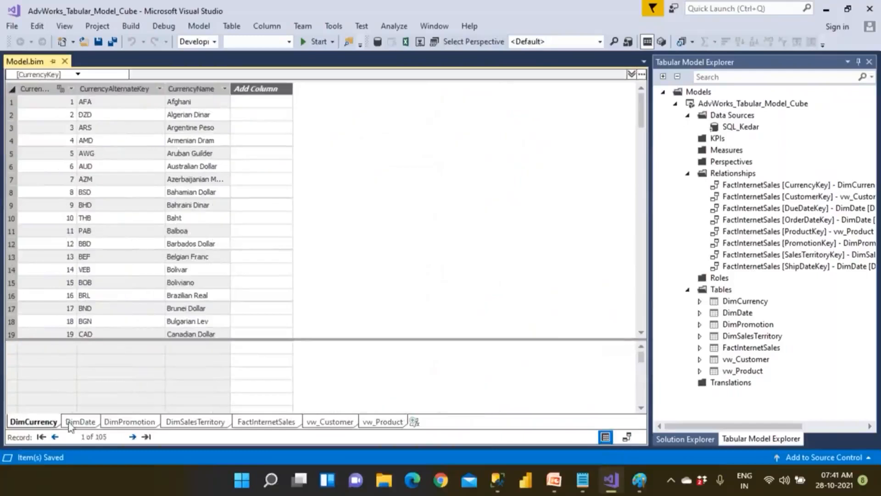
{"action": "left_click", "coordinate": [70, 422]}
{"action": "left_click", "coordinate": [139, 421]}
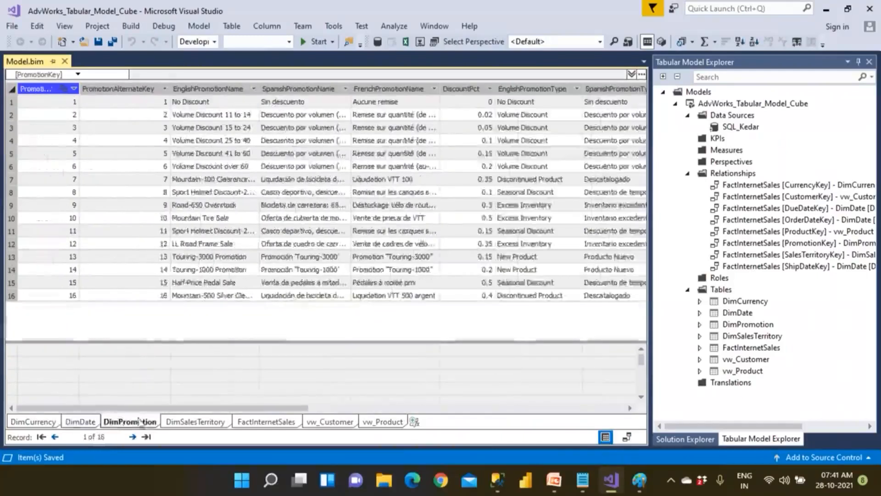
{"action": "left_click", "coordinate": [184, 421]}
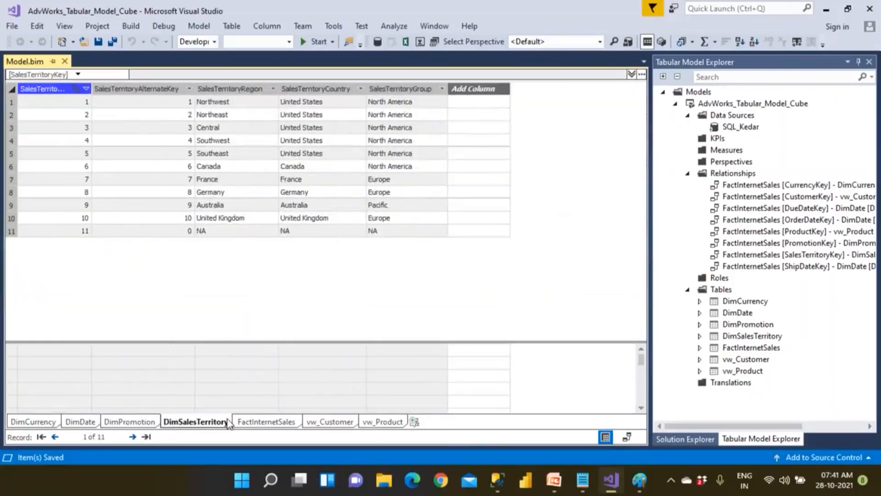
{"action": "left_click", "coordinate": [248, 423]}
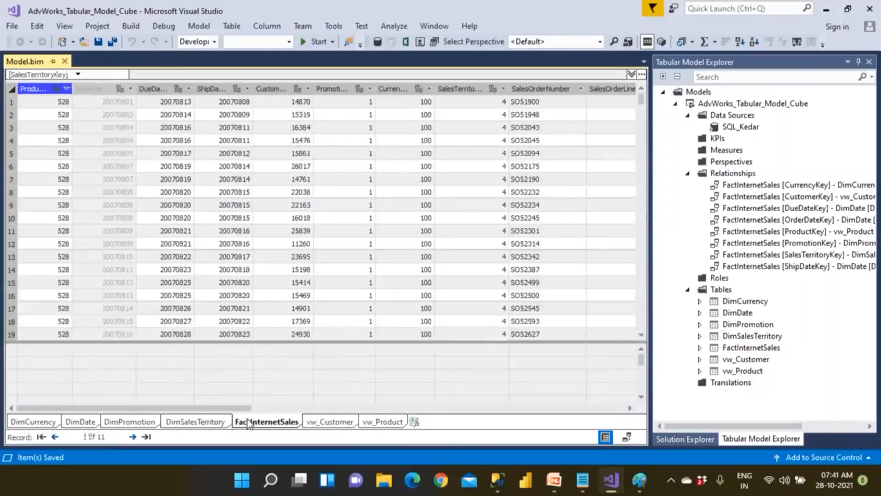
{"action": "right_click", "coordinate": [248, 423]}
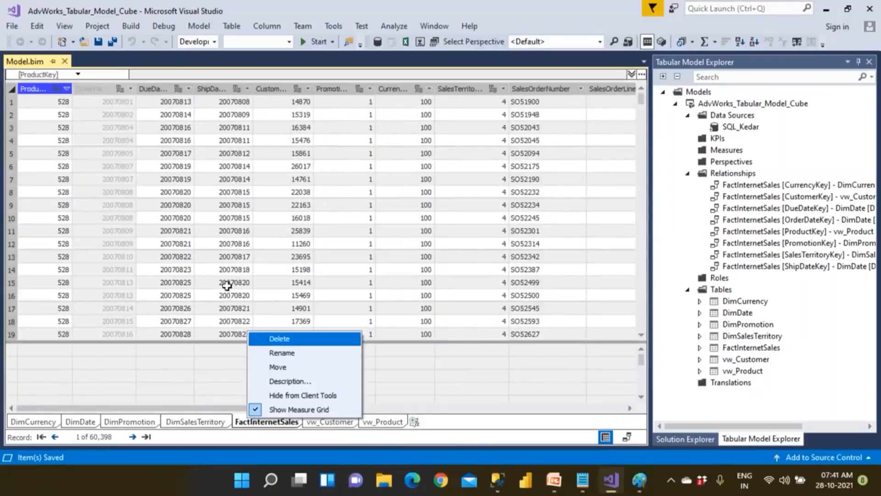
Return to the diagram view and check the commands available for the DimPromotion and vw_Product tables
{"action": "left_click", "coordinate": [625, 437]}
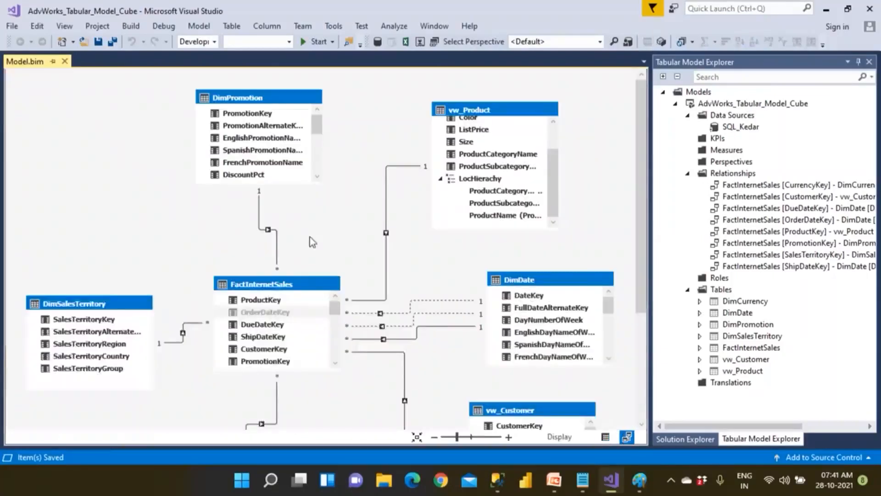
{"action": "left_click", "coordinate": [272, 99]}
{"action": "right_click", "coordinate": [272, 101]}
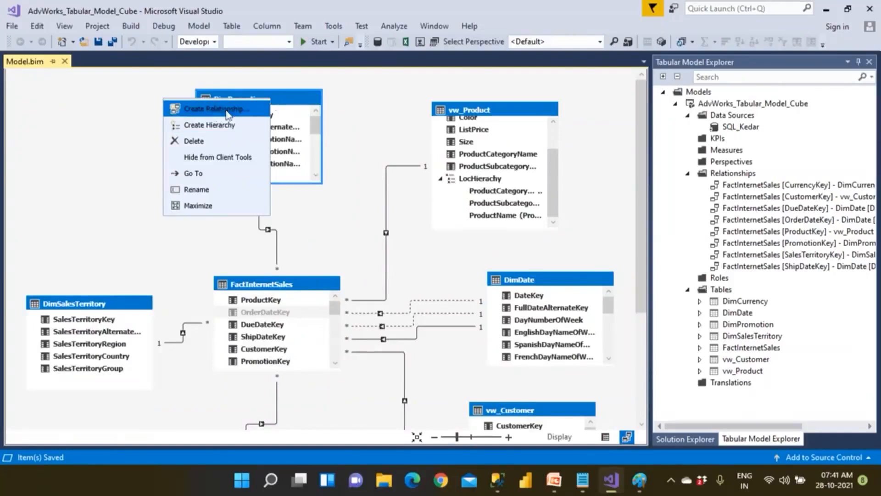
{"action": "right_click", "coordinate": [489, 112]}
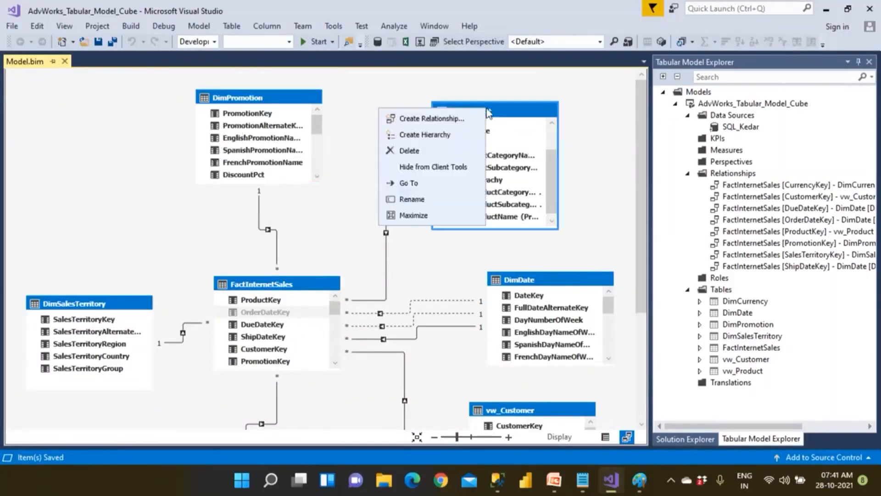
{"action": "left_click", "coordinate": [538, 115]}
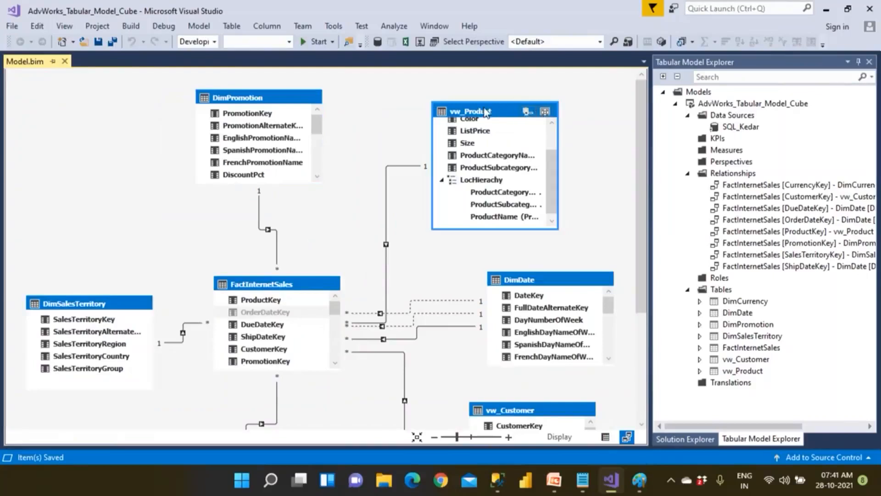
Rename the vw_Product table to Product through its table properties
{"action": "key", "text": "super"}
{"action": "left_click", "coordinate": [673, 125]}
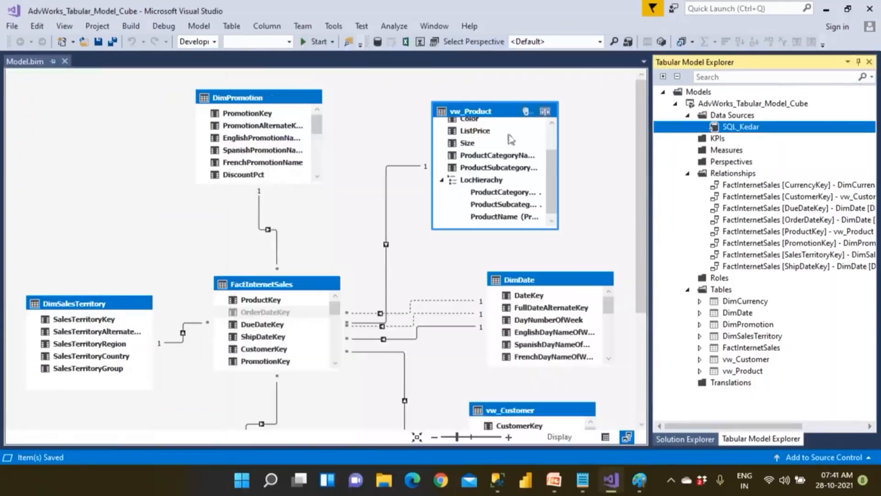
{"action": "left_click", "coordinate": [464, 110]}
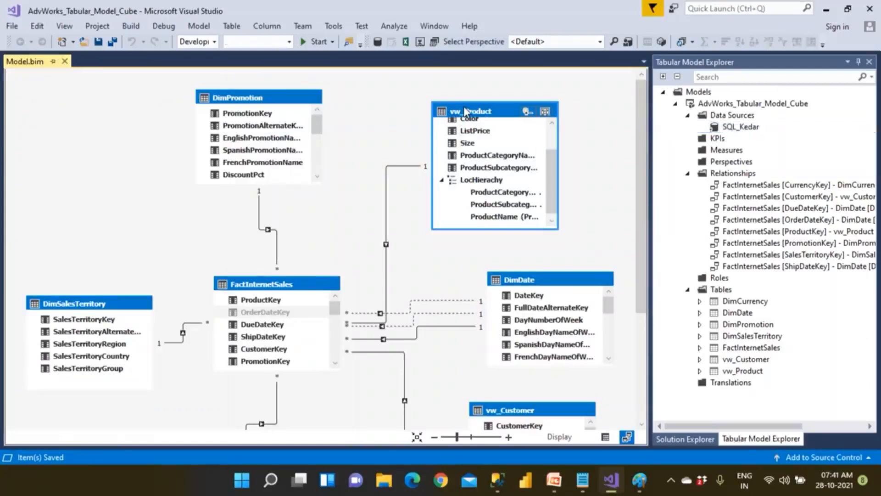
{"action": "key", "text": "F4"}
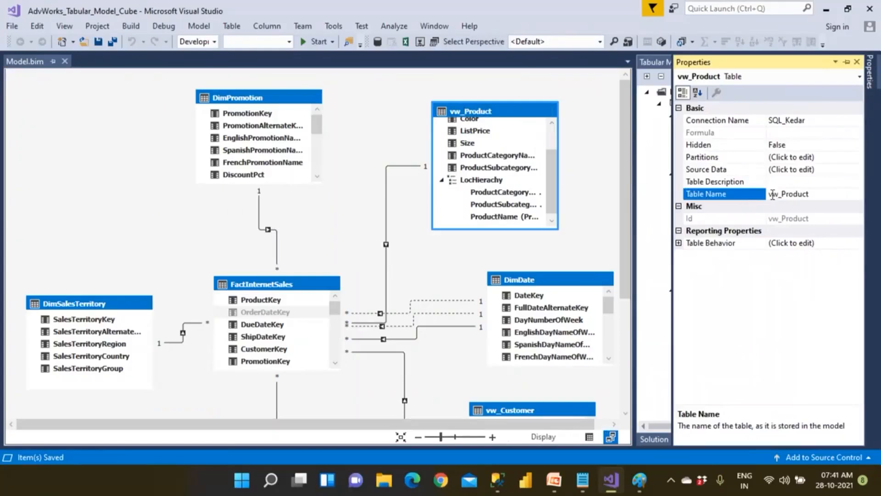
{"action": "left_click_drag", "start_coordinate": [781, 195], "coordinate": [759, 205]}
{"action": "key", "text": "Delete"}
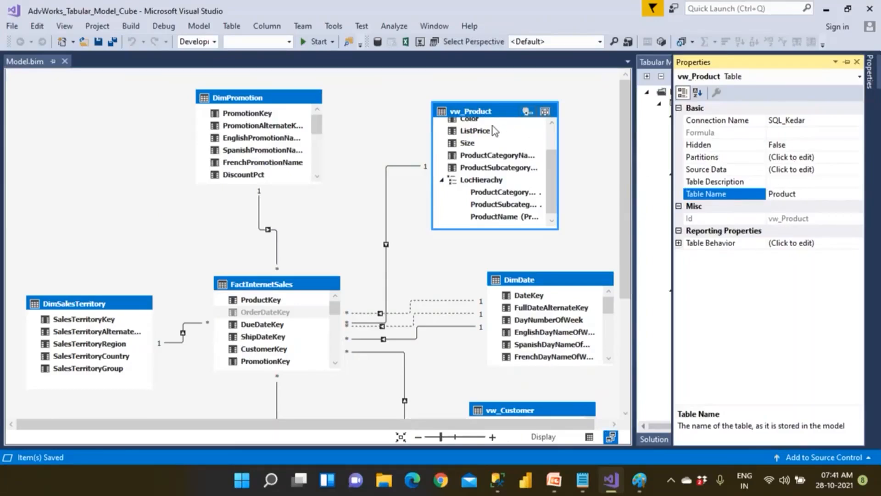
{"action": "left_click", "coordinate": [477, 133]}
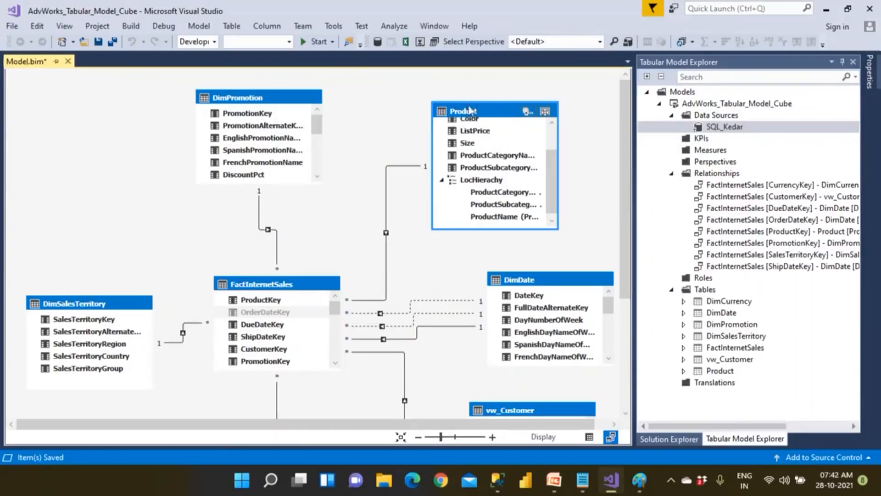
Switch to the Notepad notes and add "--- Fn + F4" to the end of item 1 on loading tables and views
{"action": "left_click", "coordinate": [267, 101]}
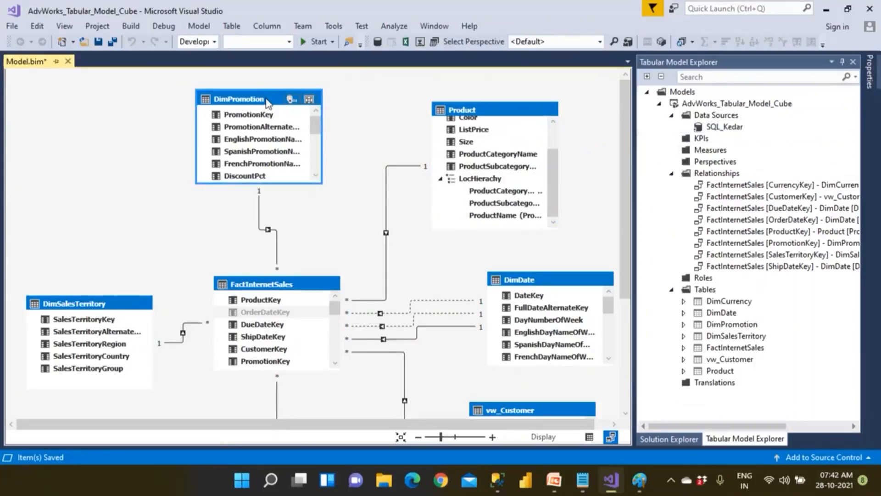
{"action": "left_click", "coordinate": [582, 480]}
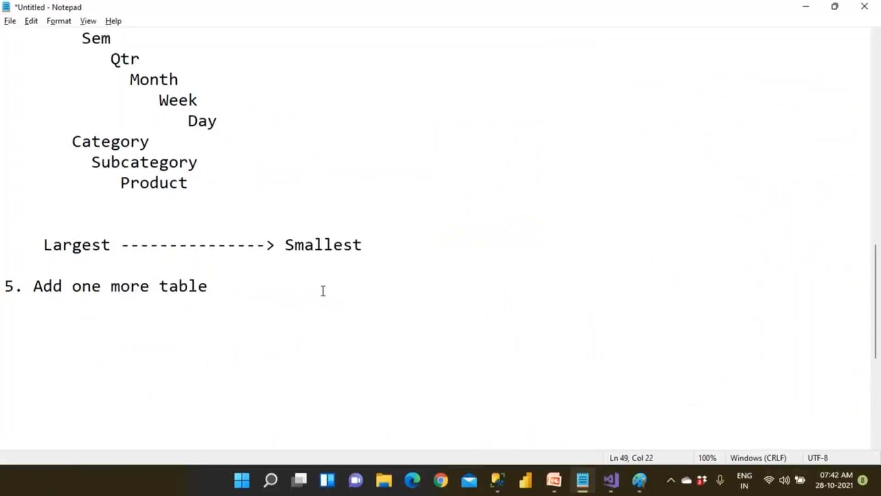
{"action": "scroll", "coordinate": [323, 290], "scroll_direction": "up", "scroll_amount": 4}
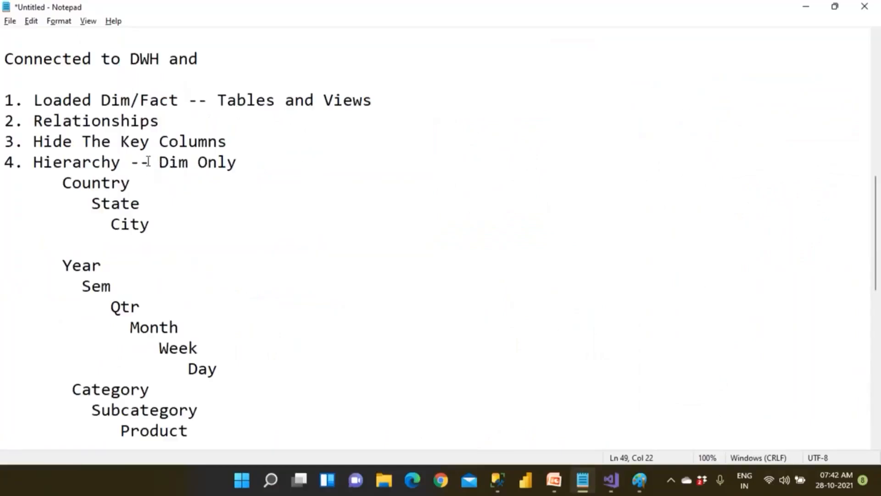
{"action": "left_click", "coordinate": [388, 105]}
{"action": "type", "text": "---"}
{"action": "type", "text": "Fn + F4"}
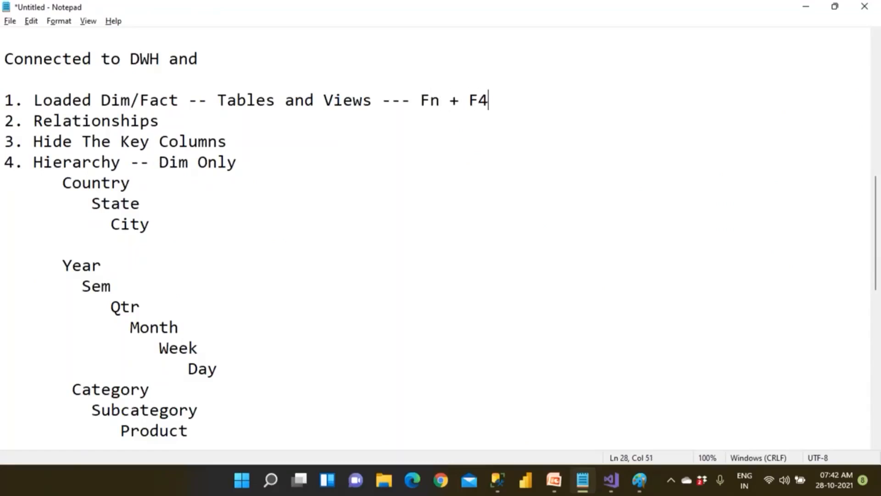
Return to Visual Studio and look at the model in the grid view, then go back to the diagram view
{"action": "key", "text": "alt+Tab"}
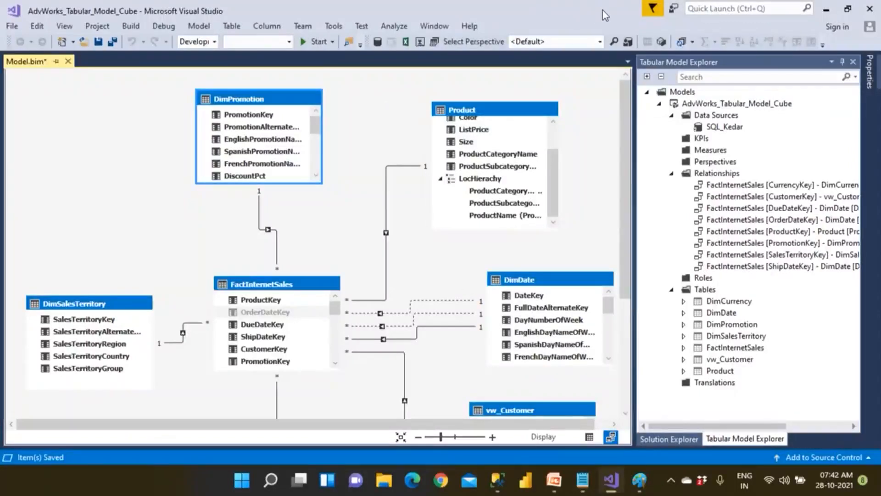
{"action": "mouse_move", "coordinate": [623, 418]}
{"action": "left_mouse_down"}
{"action": "mouse_move", "coordinate": [608, 454]}
{"action": "mouse_move", "coordinate": [636, 426]}
{"action": "mouse_move", "coordinate": [573, 441]}
{"action": "mouse_move", "coordinate": [596, 455]}
{"action": "left_mouse_up"}
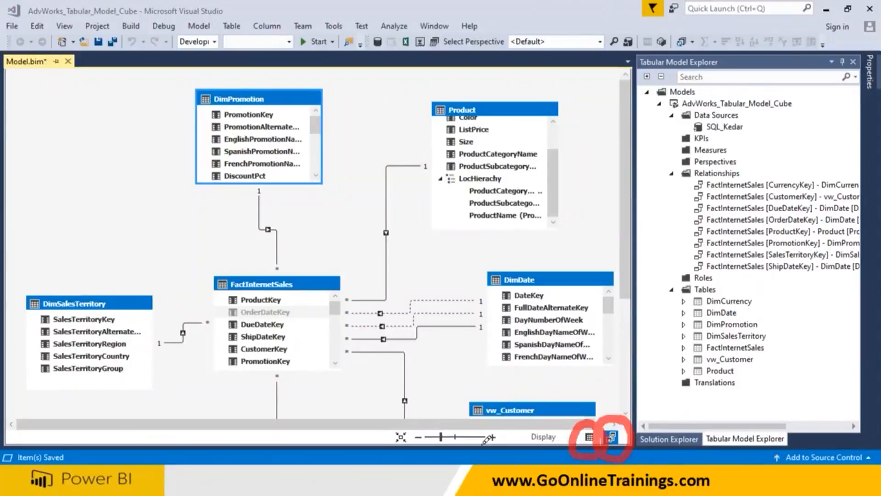
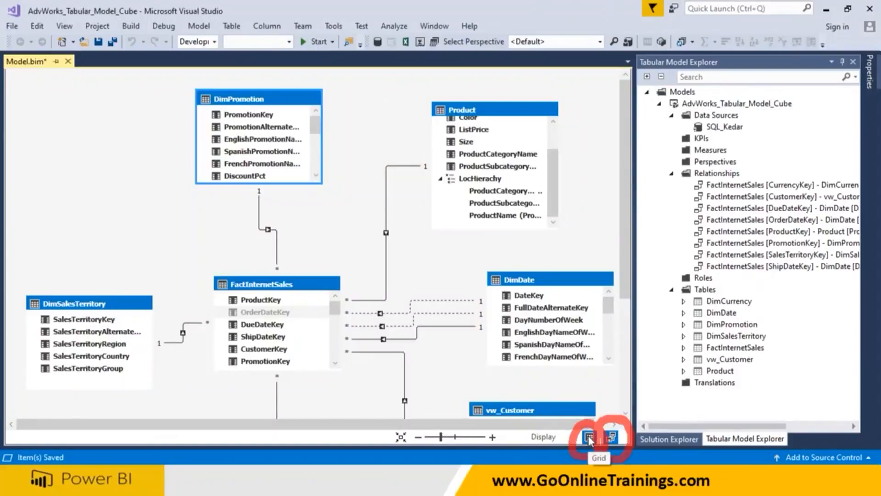
{"action": "left_click", "coordinate": [590, 438]}
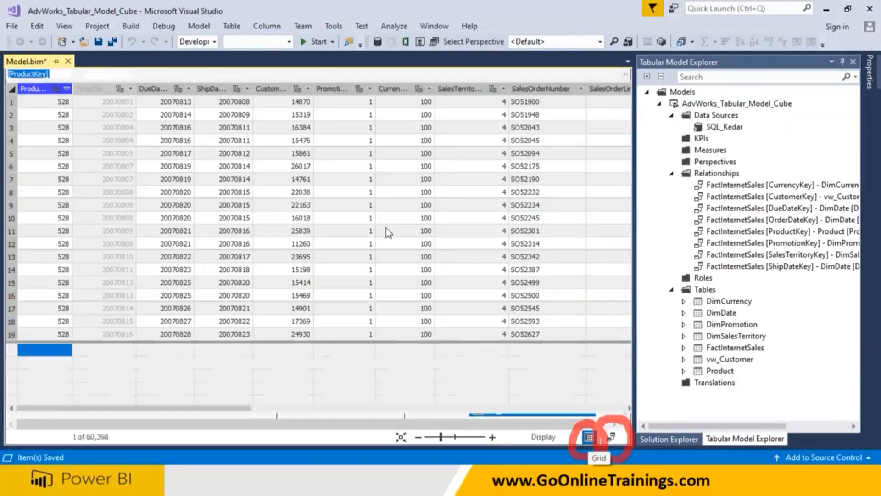
{"action": "left_click", "coordinate": [613, 437]}
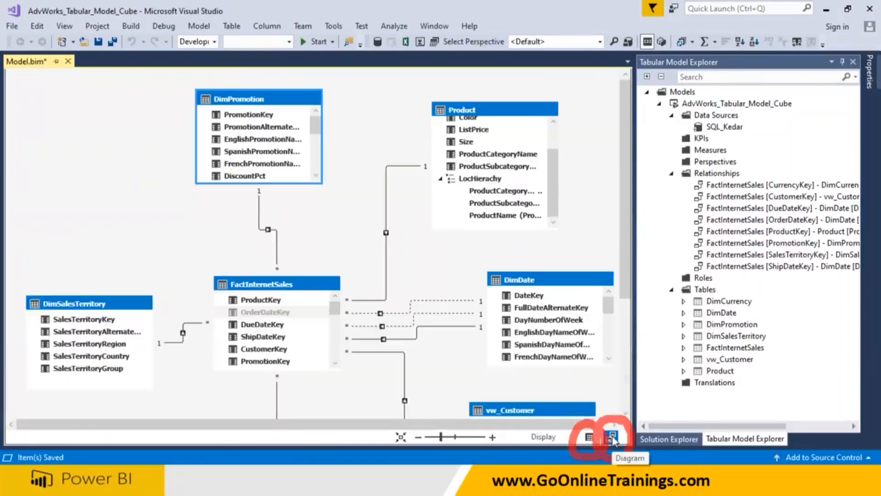
Check the table name in the Product table's properties
{"action": "left_click", "coordinate": [491, 112]}
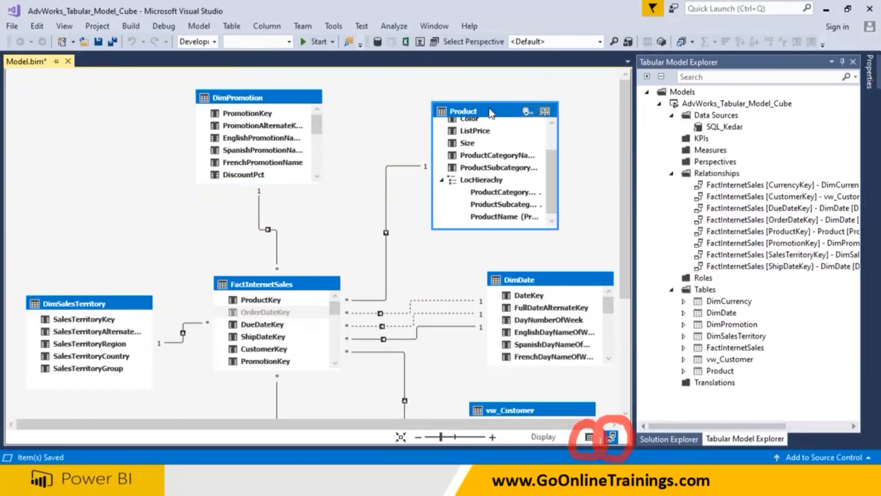
{"action": "key", "text": "F4"}
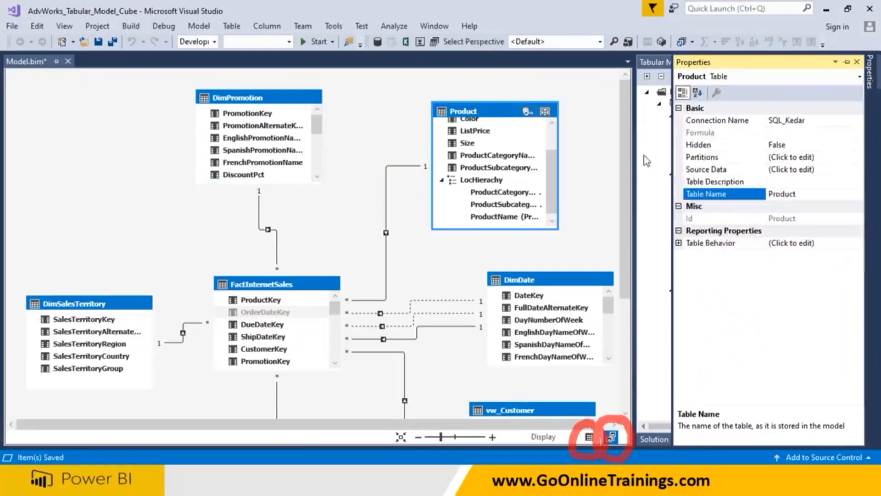
{"action": "double_click", "coordinate": [811, 194]}
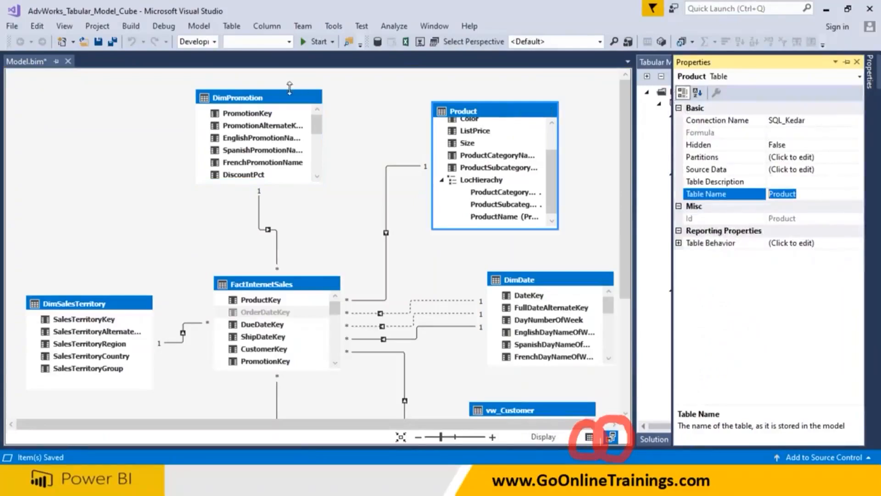
Rename the DimPromotion table to Promotion through its table properties
{"action": "left_click", "coordinate": [266, 104]}
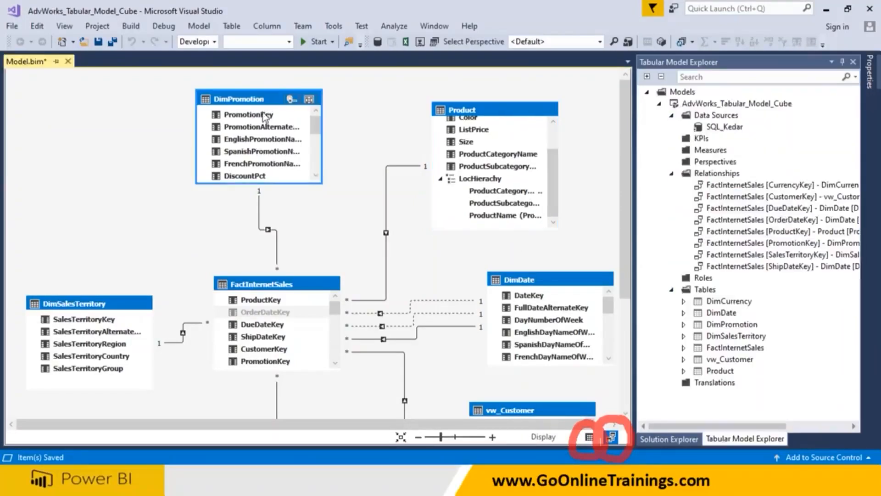
{"action": "key", "text": "F4"}
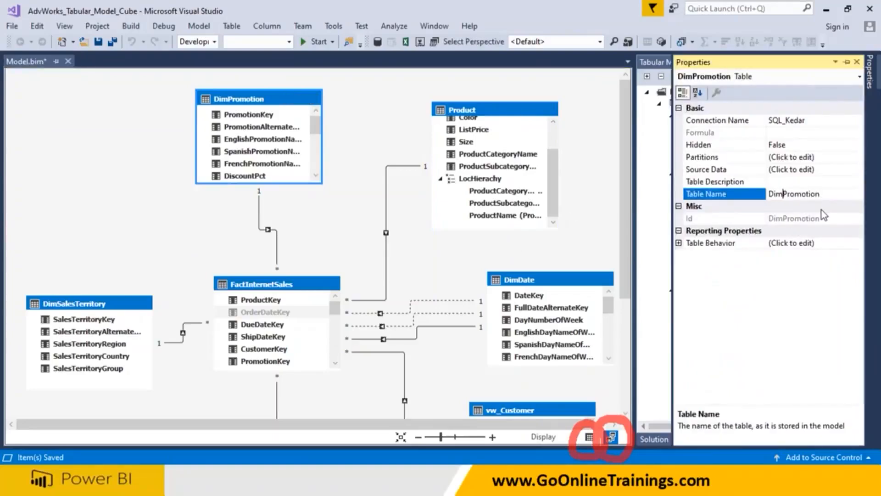
{"action": "key", "text": "Delete"}
{"action": "key", "text": "Delete"}
{"action": "key", "text": "Delete"}
{"action": "key", "text": "Return"}
Rename the FactInternetSales table to Sales through its table properties
{"action": "left_click", "coordinate": [269, 287]}
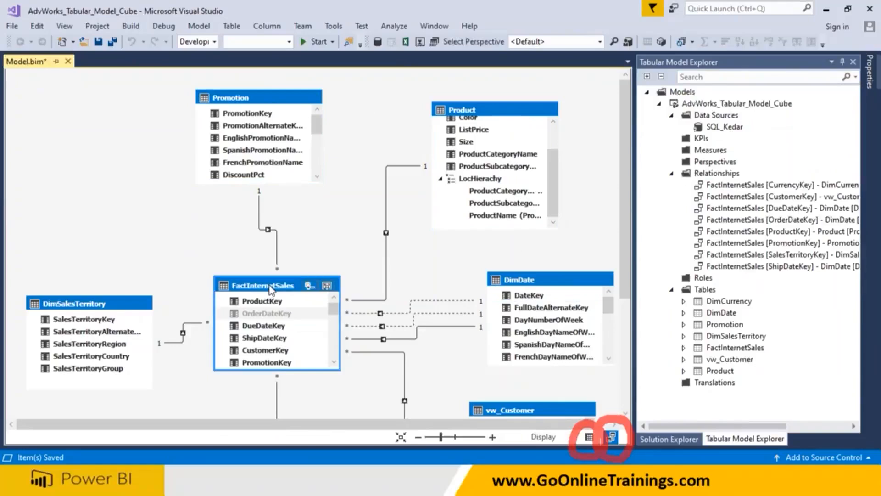
{"action": "key", "text": "F4"}
{"action": "left_click", "coordinate": [784, 194]}
{"action": "key", "text": "BackSpace"}
{"action": "key", "text": "BackSpace"}
{"action": "key", "text": "BackSpace"}
{"action": "key", "text": "BackSpace"}
{"action": "key", "text": "Delete"}
{"action": "key", "text": "Delete"}
{"action": "key", "text": "Delete"}
{"action": "key", "text": "Delete"}
{"action": "key", "text": "Delete"}
{"action": "key", "text": "Delete"}
{"action": "key", "text": "Delete"}
{"action": "key", "text": "Delete"}
{"action": "key", "text": "Delete"}
{"action": "key", "text": "Delete"}
{"action": "key", "text": "Delete"}
{"action": "key", "text": "Delete"}
{"action": "key", "text": "Delete"}
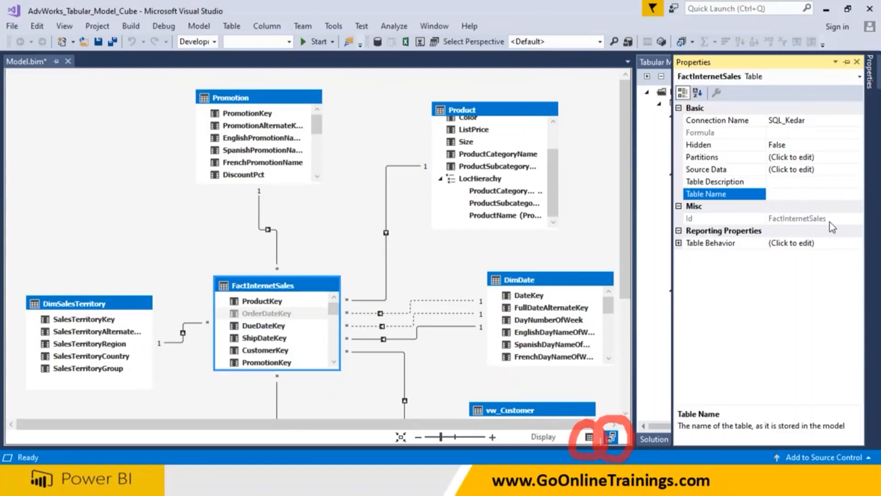
{"action": "type", "text": "Sales"}
{"action": "key", "text": "Return"}
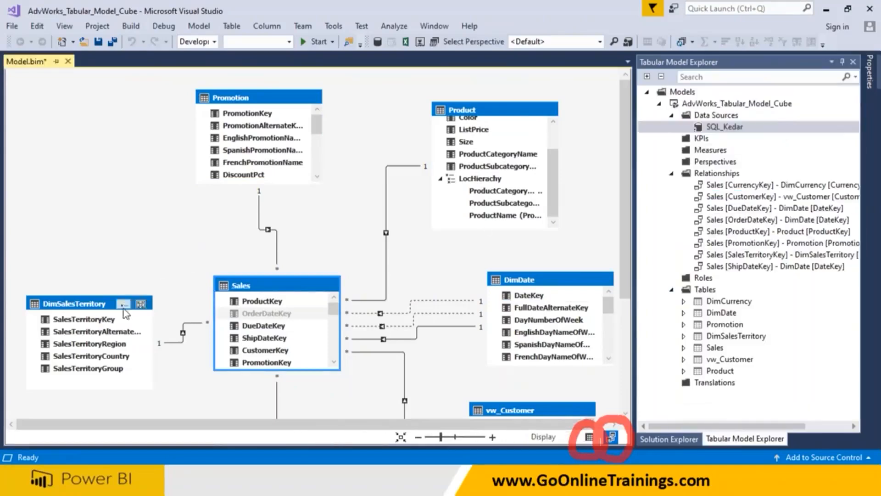
Create a new empty hierarchy in the DimSalesTerritory table and open its properties
{"action": "left_click", "coordinate": [99, 306]}
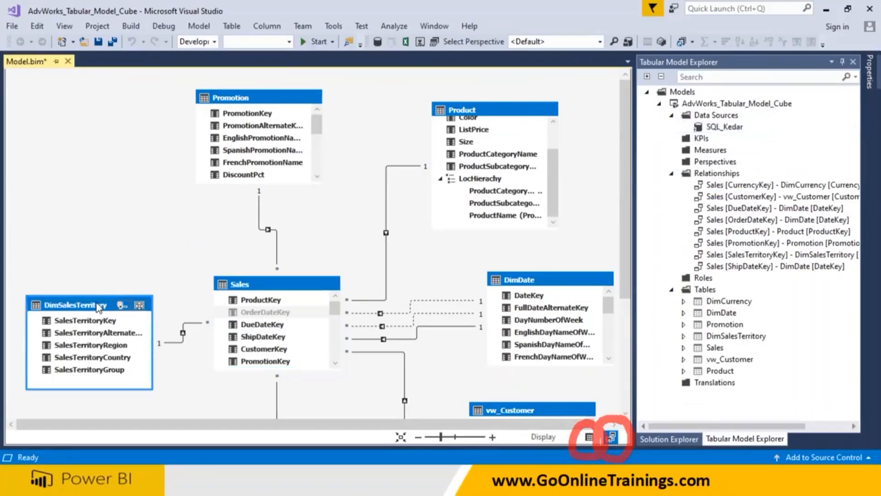
{"action": "right_click", "coordinate": [98, 306]}
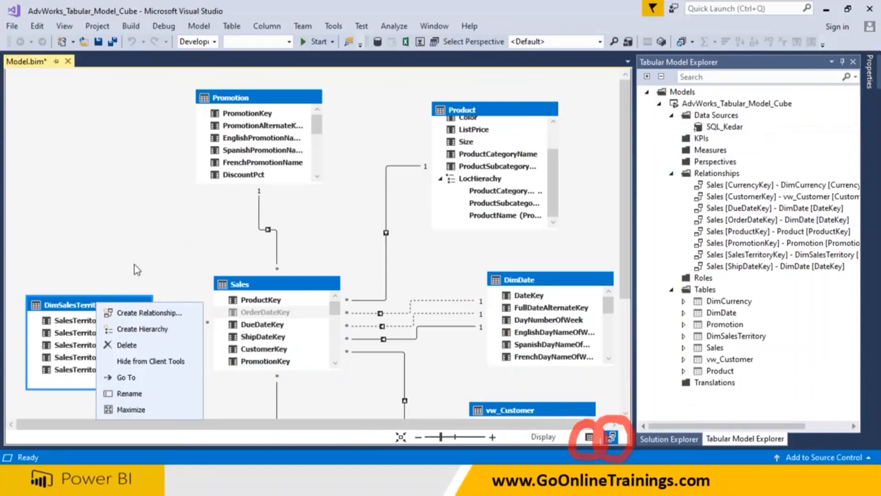
{"action": "left_click", "coordinate": [138, 328]}
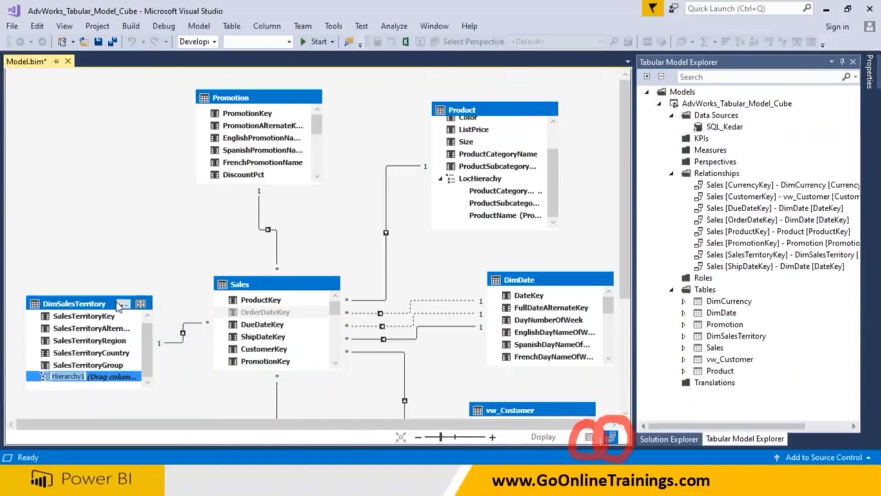
{"action": "key", "text": "F4"}
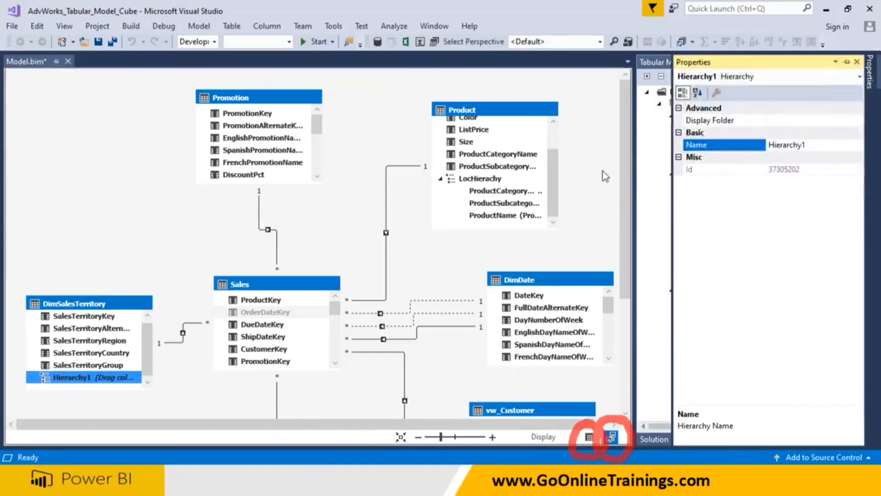
Rename the DimSalesTerritory table to Territory through its table properties
{"action": "left_click", "coordinate": [118, 306]}
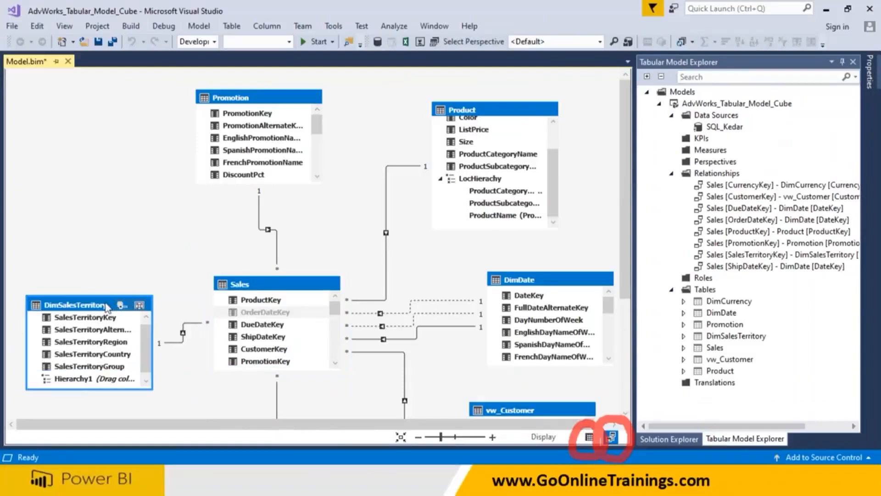
{"action": "key", "text": "F4"}
{"action": "left_click", "coordinate": [735, 193]}
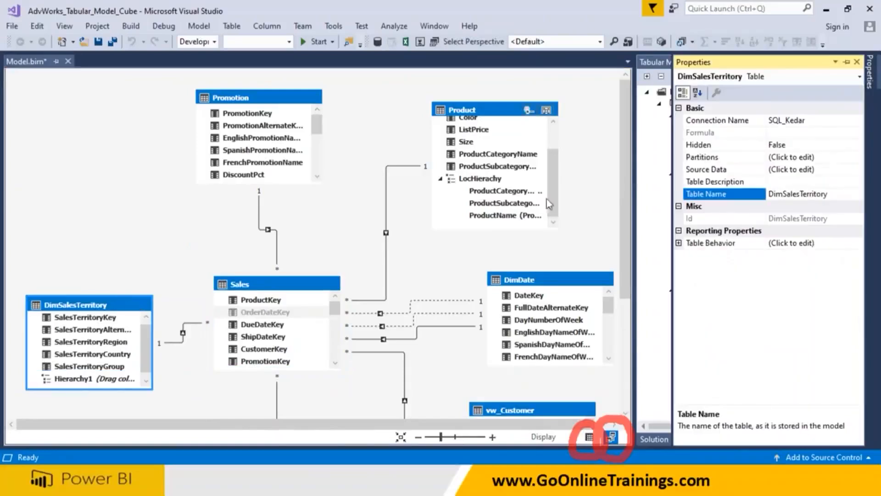
{"action": "left_click", "coordinate": [786, 195]}
{"action": "key", "text": "BackSpace"}
{"action": "key", "text": "BackSpace"}
{"action": "key", "text": "BackSpace"}
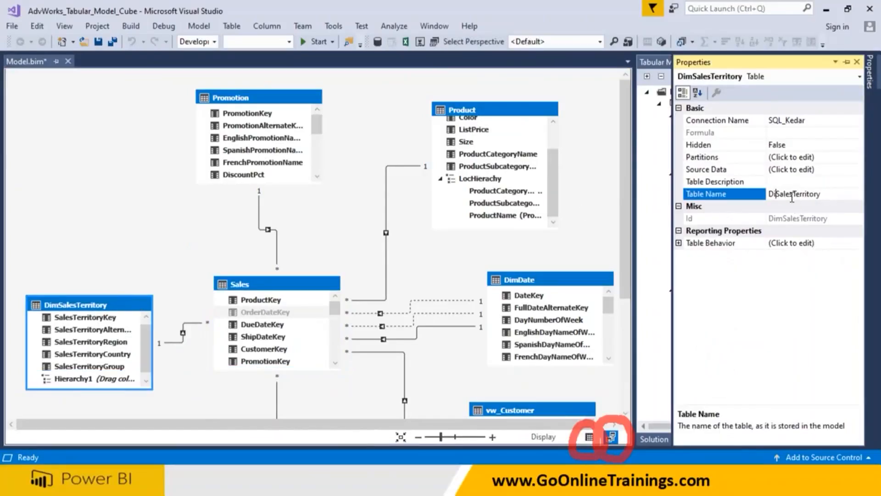
{"action": "left_click", "coordinate": [790, 195]}
{"action": "key", "text": "BackSpace"}
{"action": "key", "text": "BackSpace"}
{"action": "key", "text": "BackSpace"}
{"action": "key", "text": "BackSpace"}
{"action": "key", "text": "BackSpace"}
{"action": "key", "text": "Return"}
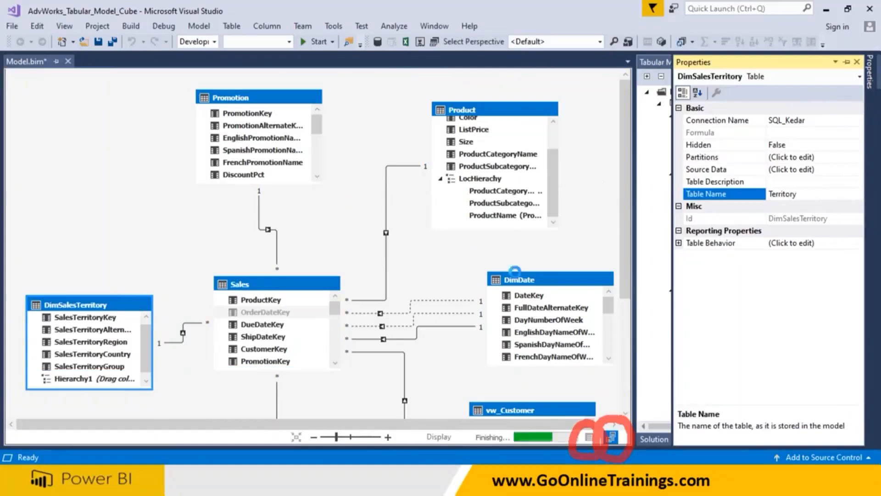
Rename the DimDate table to Date through its table properties
{"action": "left_click", "coordinate": [535, 282]}
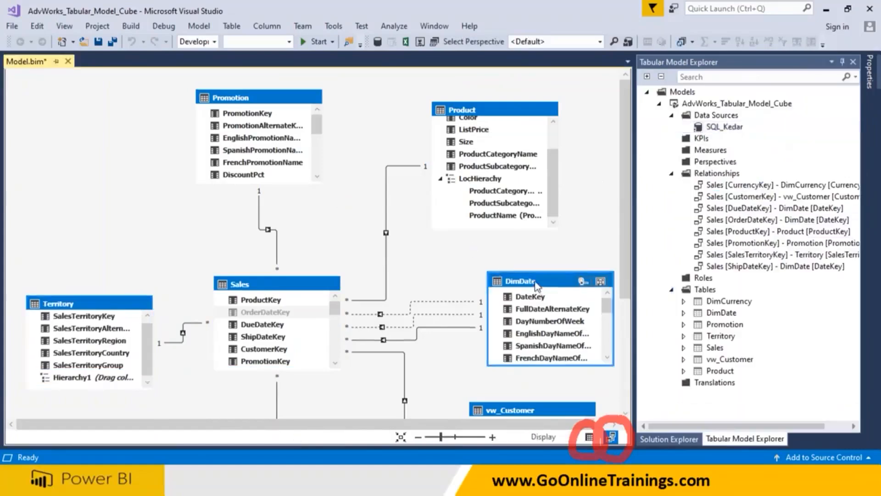
{"action": "key", "text": "F4"}
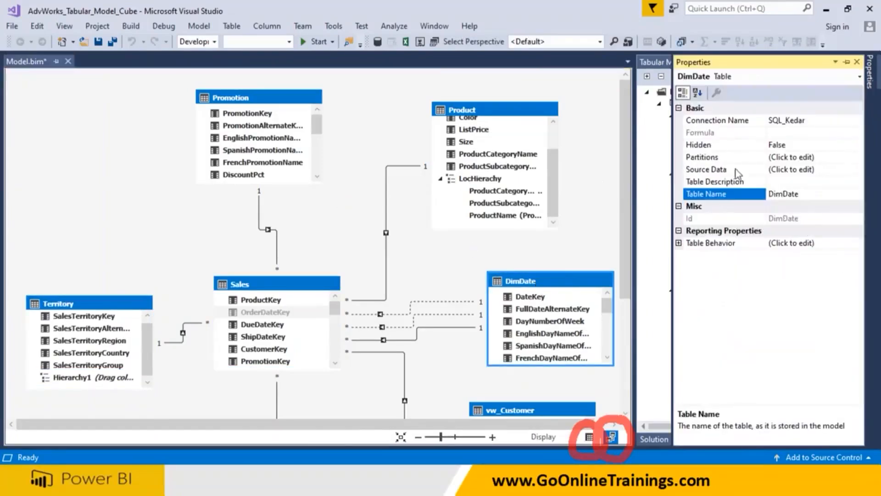
{"action": "left_click", "coordinate": [783, 195]}
{"action": "left_click", "coordinate": [431, 247]}
Rename the vw_Customer table to Customer through its table properties
{"action": "left_click_drag", "start_coordinate": [627, 284], "coordinate": [628, 368]}
{"action": "left_click", "coordinate": [518, 276]}
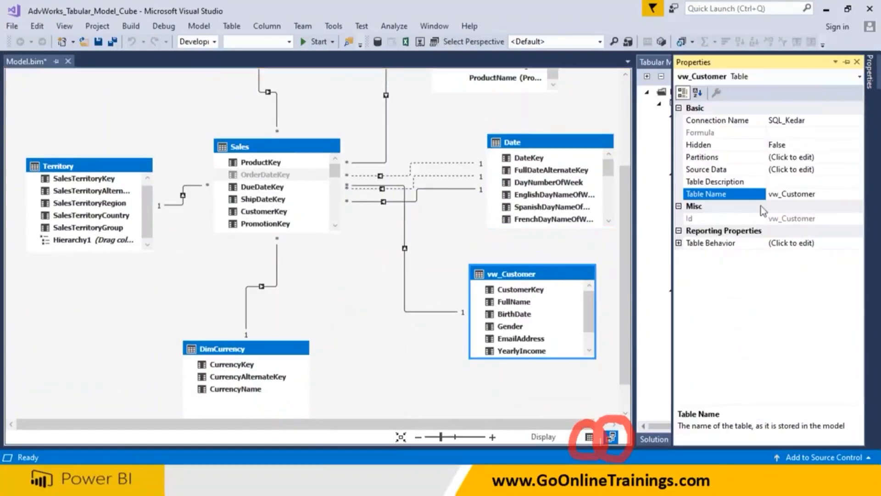
{"action": "left_click", "coordinate": [783, 195]}
{"action": "left_click", "coordinate": [327, 342]}
Rename the DimCurrency table to Currency through its table properties and save the model
{"action": "left_click", "coordinate": [256, 350]}
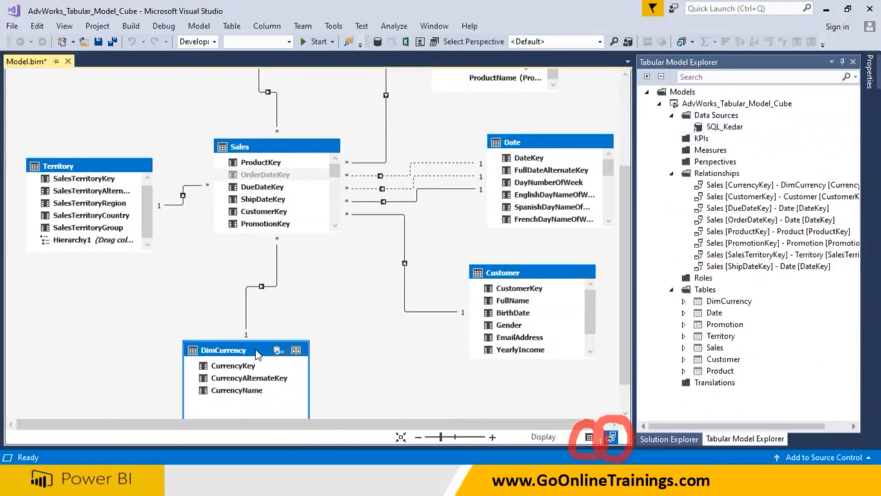
{"action": "key", "text": "F4"}
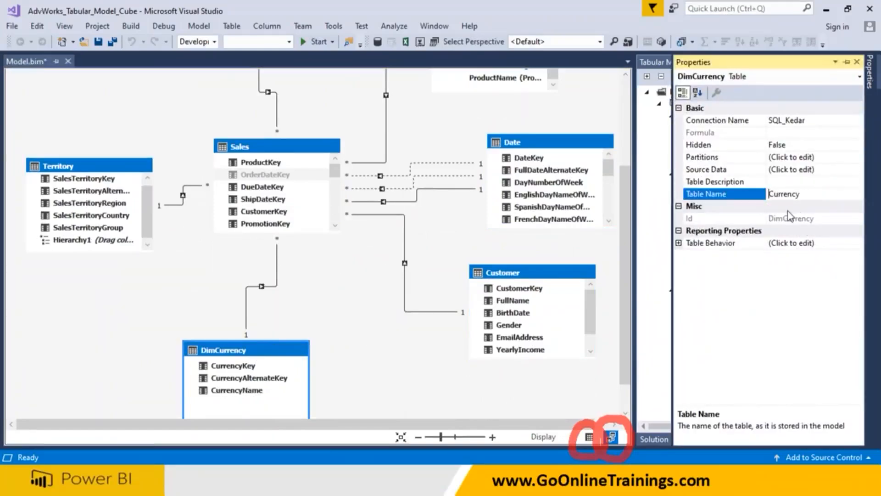
{"action": "key", "text": "Return"}
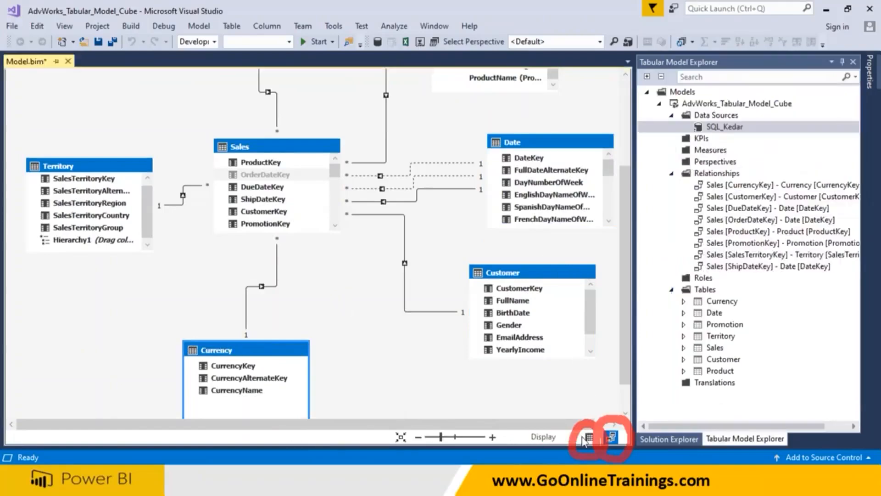
{"action": "left_click", "coordinate": [98, 41]}
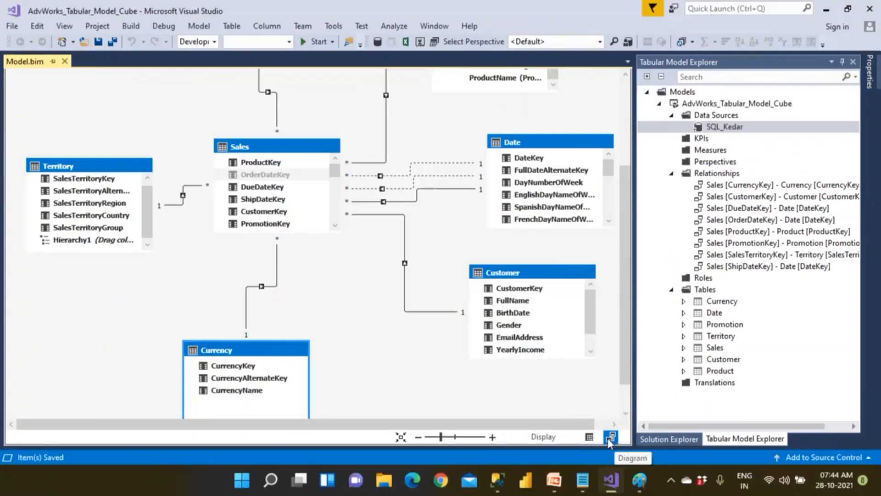
Switch the model to grid view and look through the data of each renamed table, ending on Sales
{"action": "left_click", "coordinate": [591, 438]}
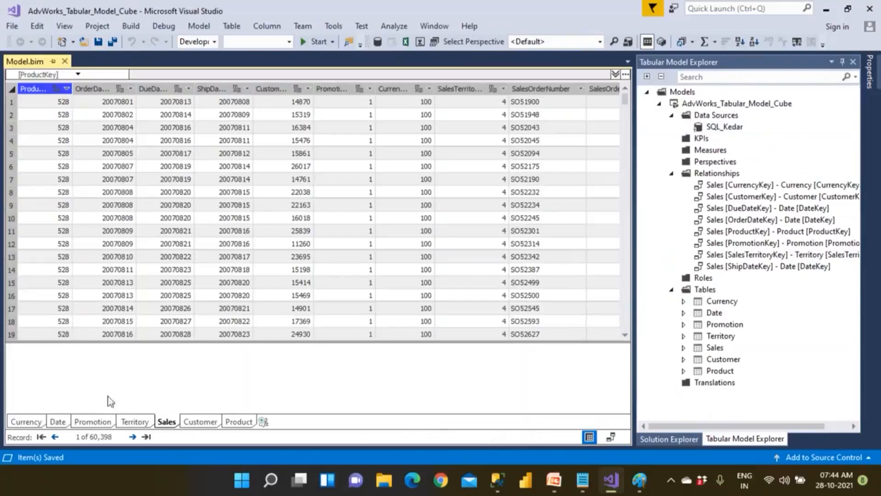
{"action": "left_click", "coordinate": [27, 421]}
{"action": "left_click", "coordinate": [58, 421]}
{"action": "left_click", "coordinate": [90, 421]}
{"action": "left_click", "coordinate": [133, 421]}
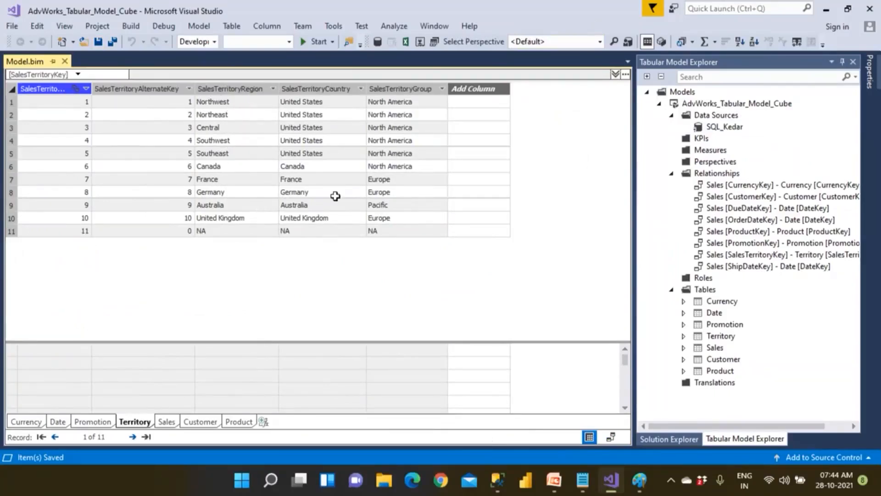
{"action": "left_click", "coordinate": [175, 422]}
{"action": "left_click", "coordinate": [198, 422]}
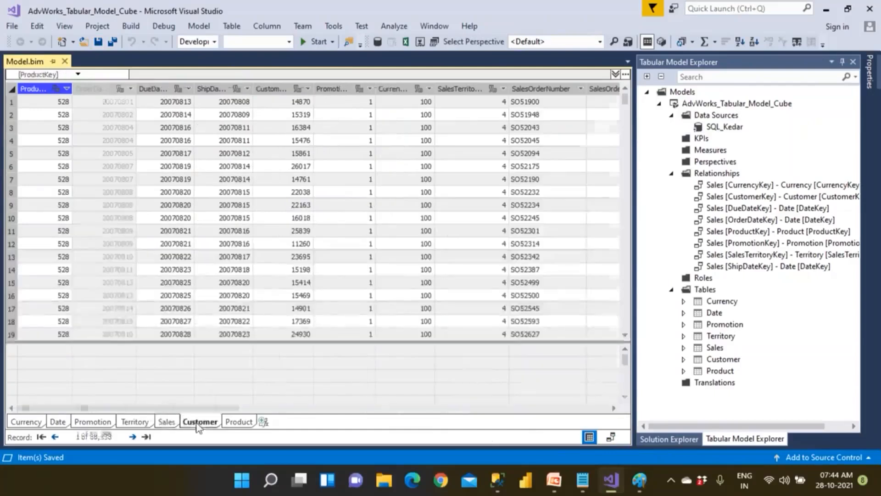
{"action": "left_click", "coordinate": [238, 422]}
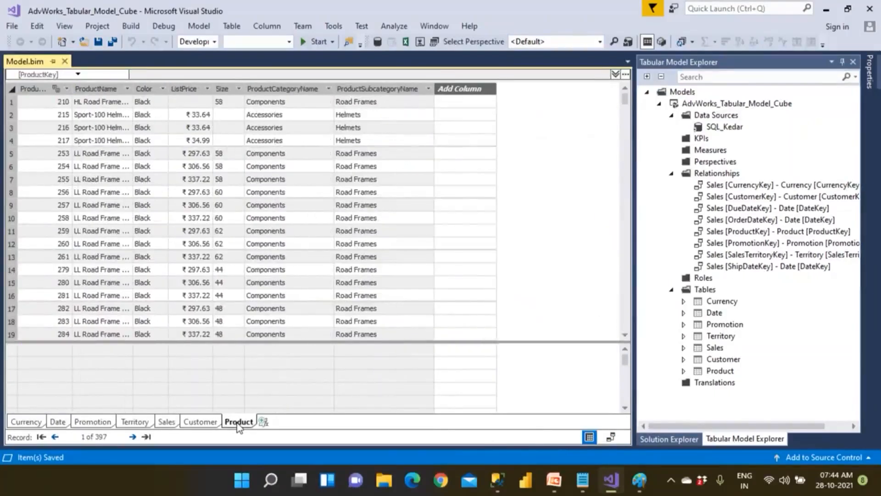
{"action": "left_click", "coordinate": [173, 422]}
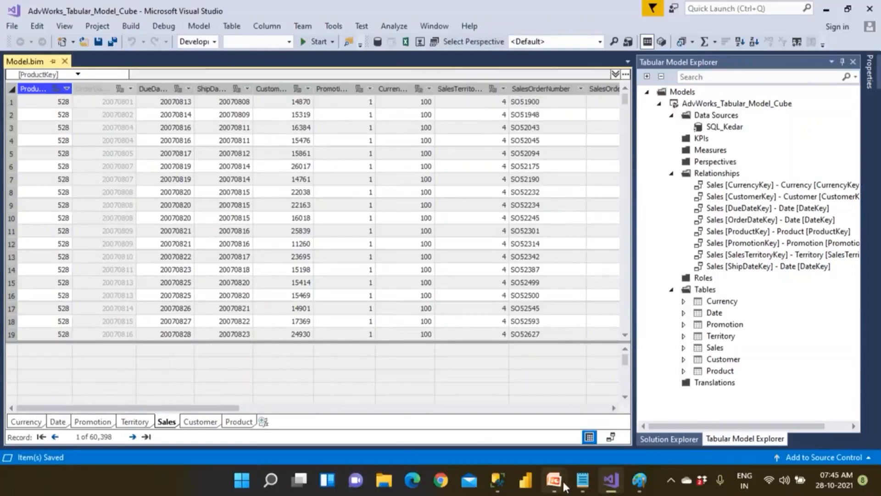
Switch to the Notepad notes and extend item 5 with "and Add Relationship"
{"action": "left_click", "coordinate": [580, 487]}
{"action": "left_click_drag", "start_coordinate": [33, 100], "coordinate": [402, 101]}
{"action": "scroll", "coordinate": [390, 147], "scroll_direction": "down", "scroll_amount": 4}
{"action": "left_click", "coordinate": [225, 287]}
{"action": "left_click_drag", "start_coordinate": [31, 286], "coordinate": [266, 285]}
{"action": "left_click", "coordinate": [266, 286]}
{"action": "key", "text": "Return"}
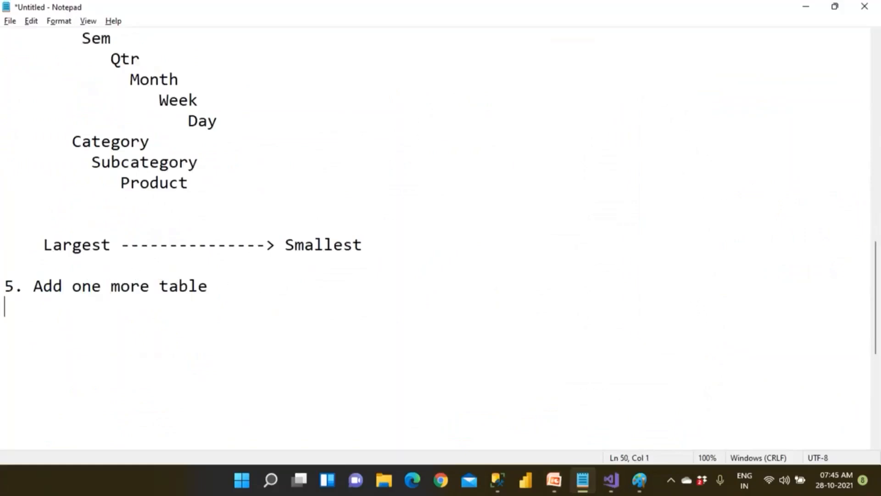
{"action": "left_click", "coordinate": [235, 283]}
{"action": "type", "text": "and Add "}
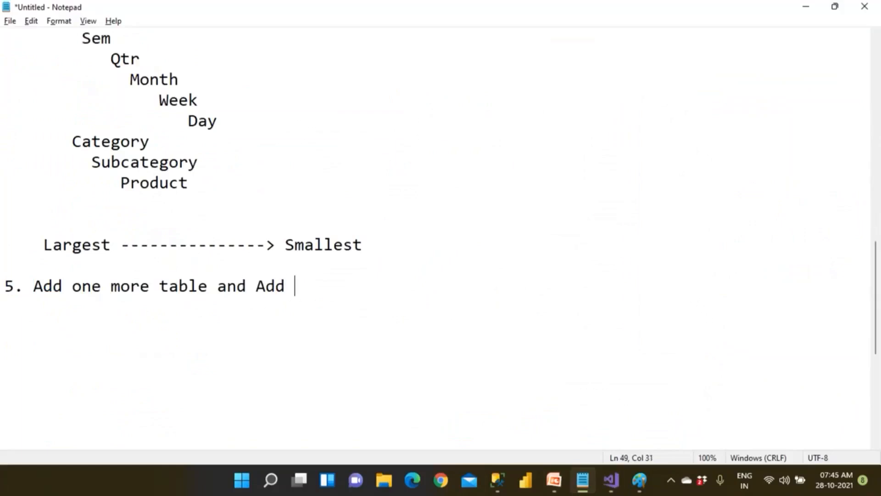
{"action": "type", "text": "Relatio"}
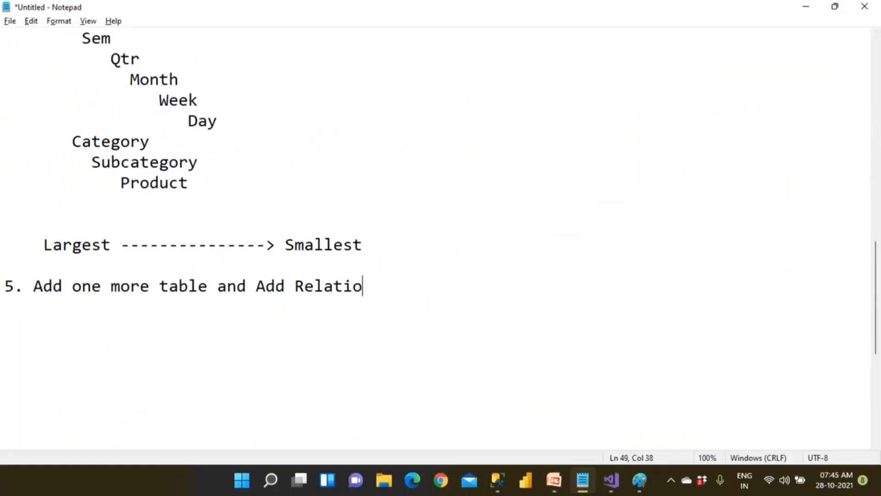
{"action": "type", "text": "nship"}
{"action": "key", "text": "Return"}
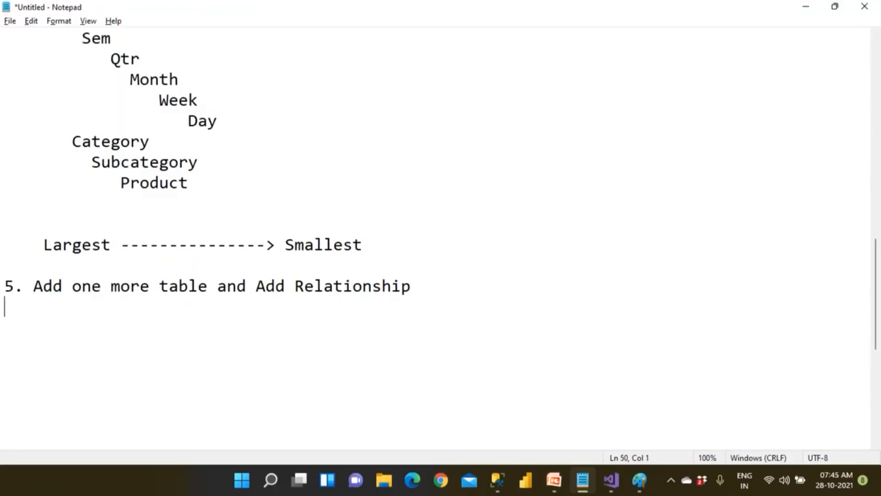
Add the note "6. Add Aggr (Sum, Avg, Min, Max, Count) to the fact tables" below item 5
{"action": "type", "text": "6. Add Aggr"}
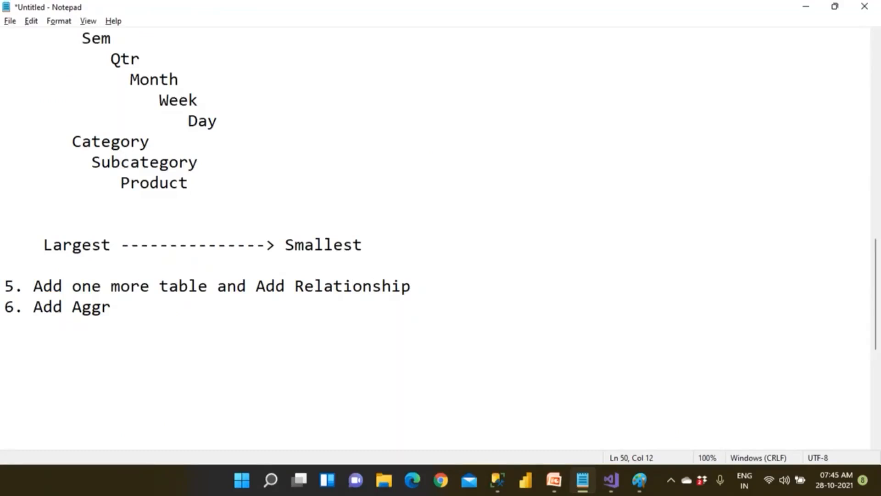
{"action": "type", "text": " to the fa"}
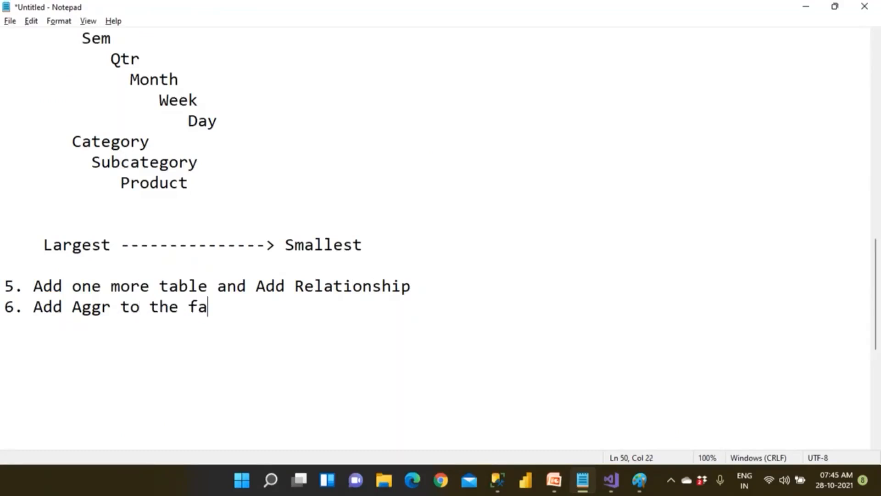
{"action": "type", "text": "ct tables"}
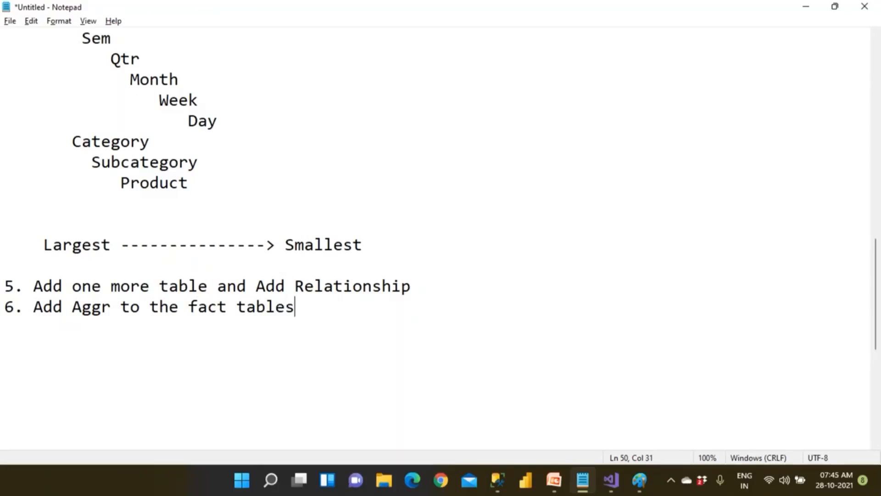
{"action": "left_click", "coordinate": [111, 308]}
{"action": "type", "text": "(Sum"}
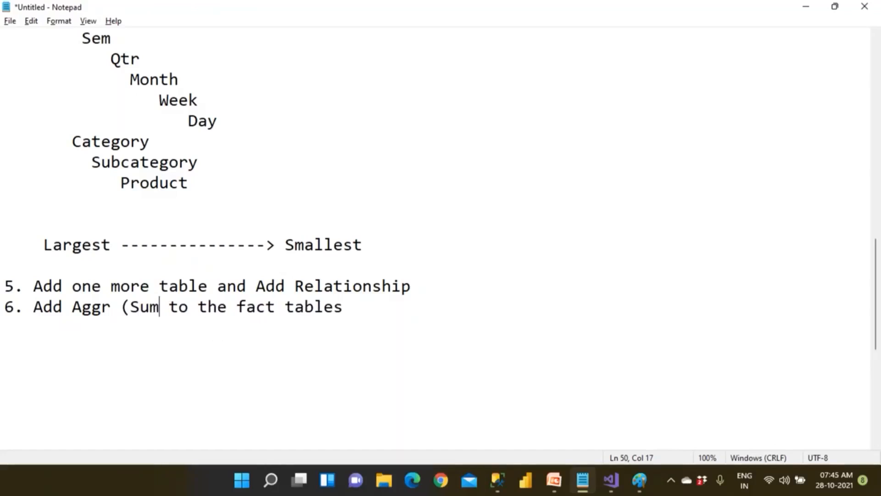
{"action": "type", "text": ", Avg"}
{"action": "type", "text": ", Min,"}
{"action": "type", "text": " Max"}
{"action": "type", "text": ", Count"}
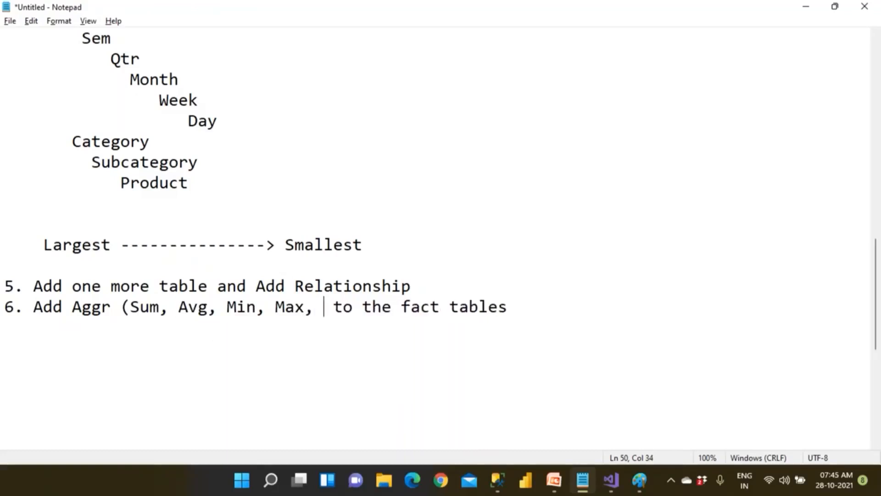
{"action": "type", "text": ")"}
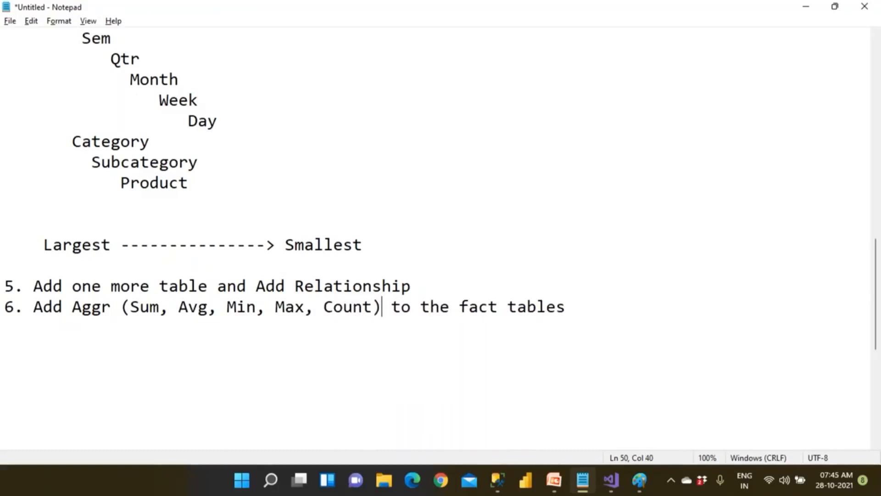
{"action": "left_click_drag", "start_coordinate": [60, 312], "coordinate": [481, 288]}
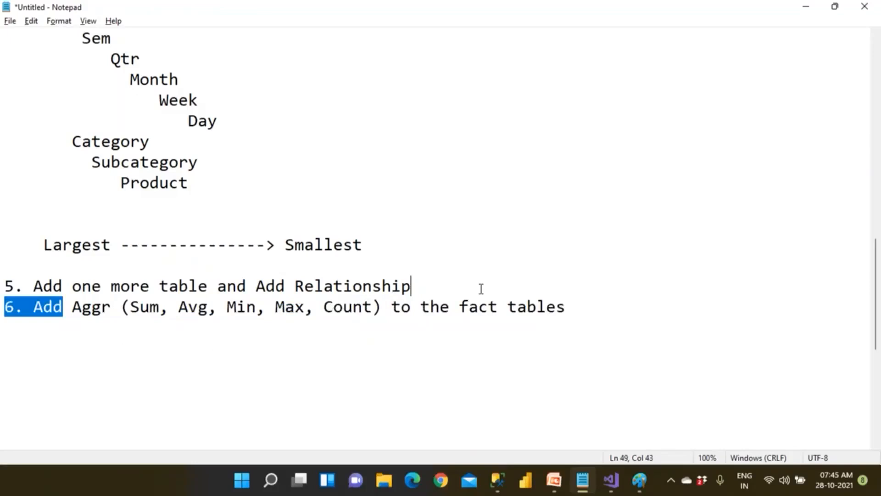
Return to Visual Studio and add a Sum measure for the OrderQuantity column in the Sales table's grid view
{"action": "left_click", "coordinate": [615, 484]}
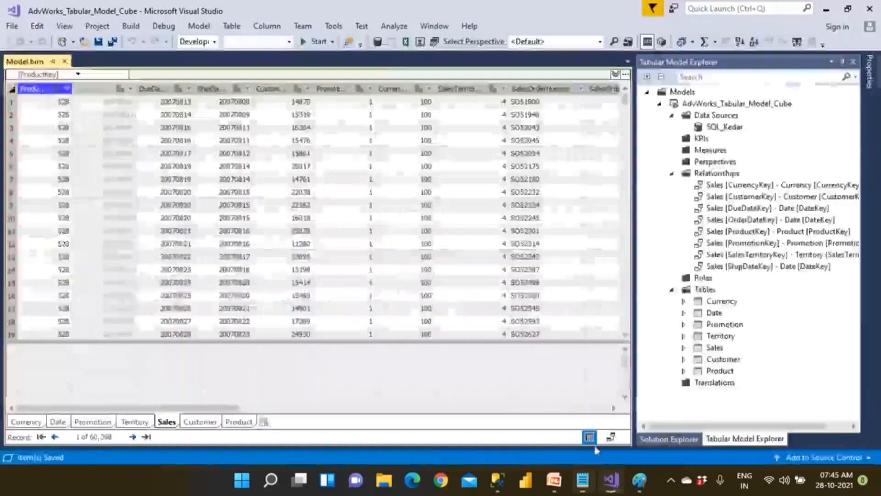
{"action": "left_click", "coordinate": [612, 438]}
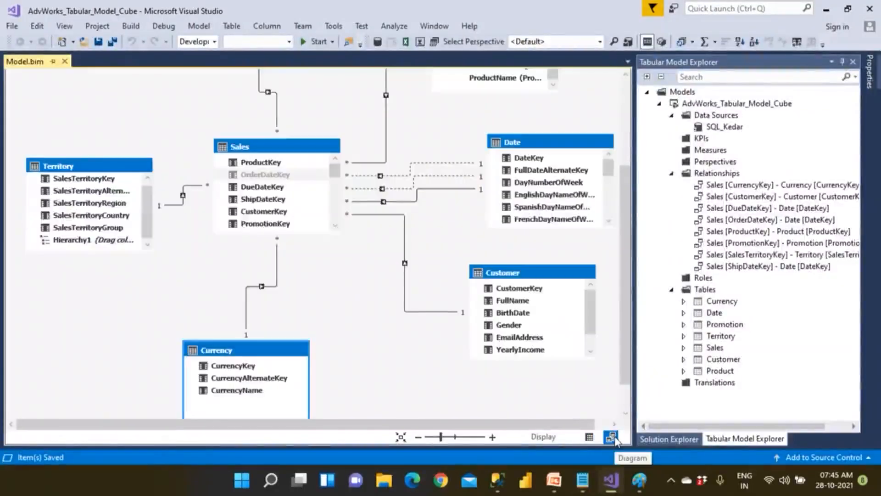
{"action": "left_click", "coordinate": [592, 437]}
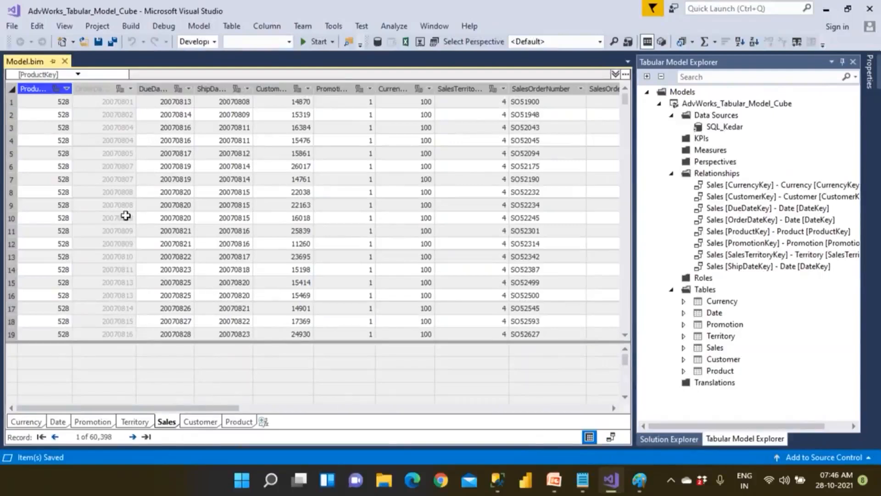
{"action": "left_click_drag", "start_coordinate": [149, 407], "coordinate": [299, 411]}
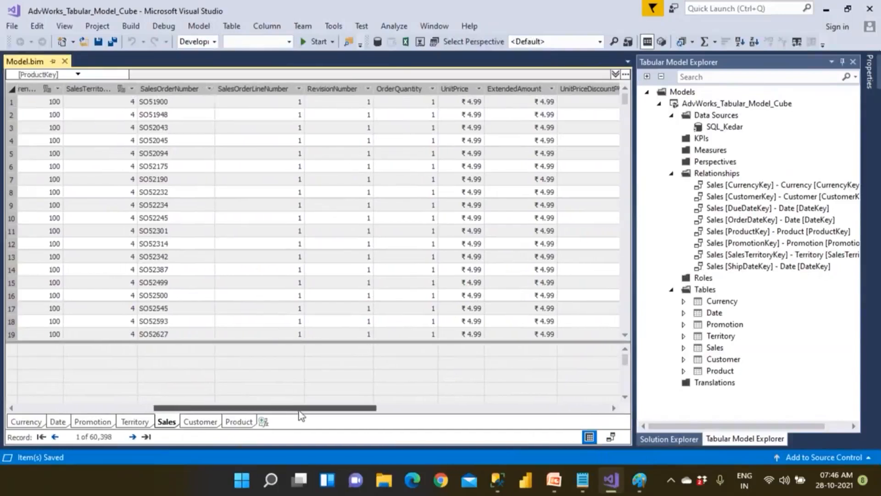
{"action": "left_click", "coordinate": [413, 90]}
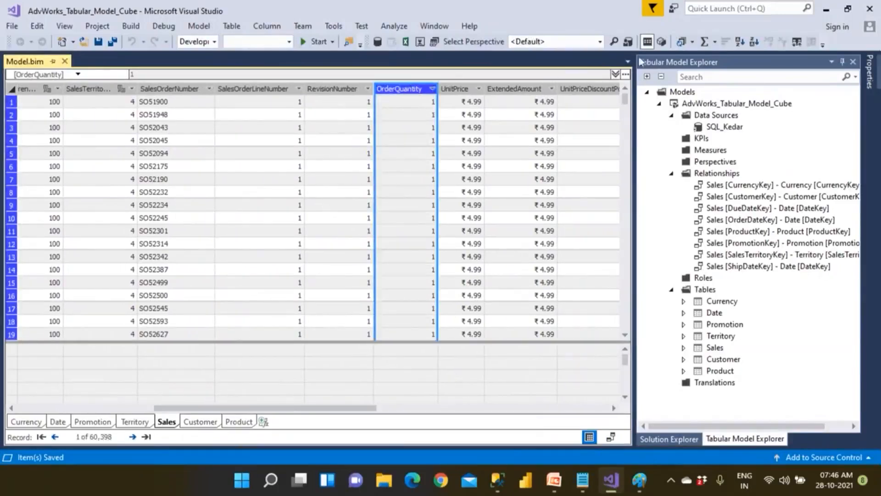
{"action": "left_click", "coordinate": [707, 42]}
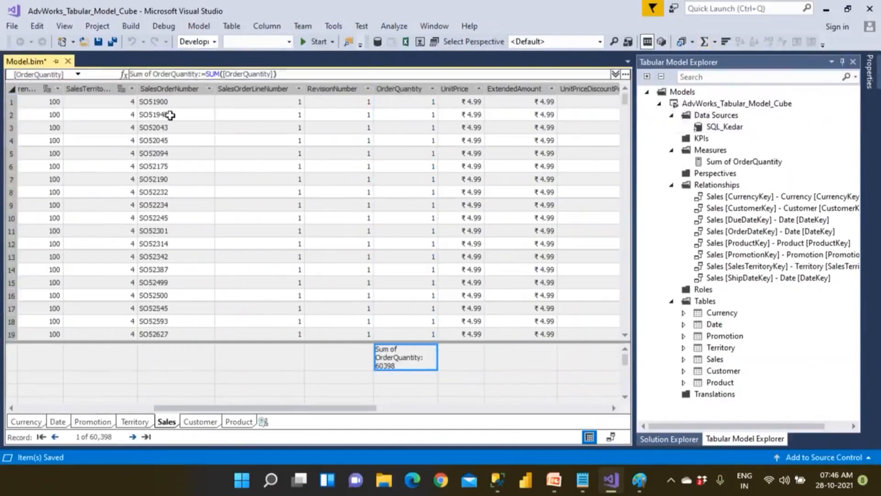
Copy the OrderQuantity measure's formula and paste it into the Notepad notes below item 6
{"action": "left_click_drag", "start_coordinate": [131, 74], "coordinate": [284, 74]}
{"action": "key", "text": "ctrl+c"}
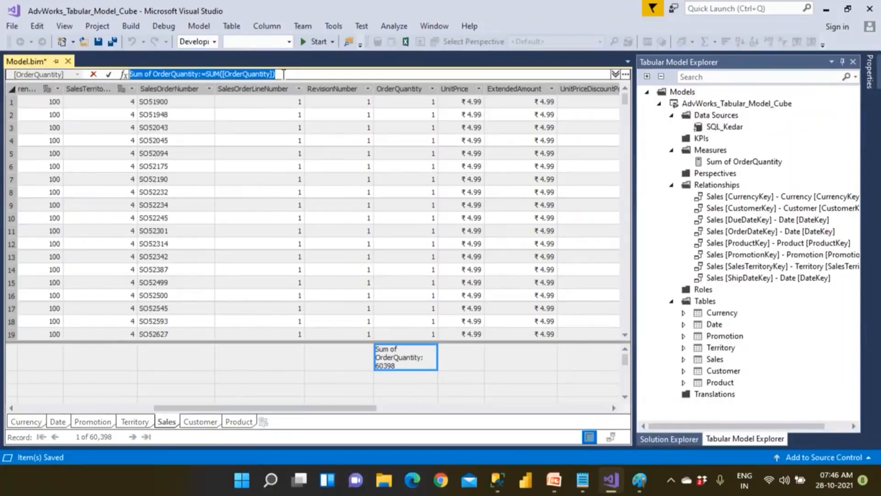
{"action": "left_click", "coordinate": [583, 480]}
{"action": "left_click", "coordinate": [575, 306]}
{"action": "key", "text": "Return"}
{"action": "key", "text": "Return"}
{"action": "key", "text": "Return"}
{"action": "type", "text": "Qty"}
{"action": "key", "text": "BackSpace"}
{"action": "key", "text": "BackSpace"}
{"action": "key", "text": "BackSpace"}
{"action": "key", "text": "ctrl+v"}
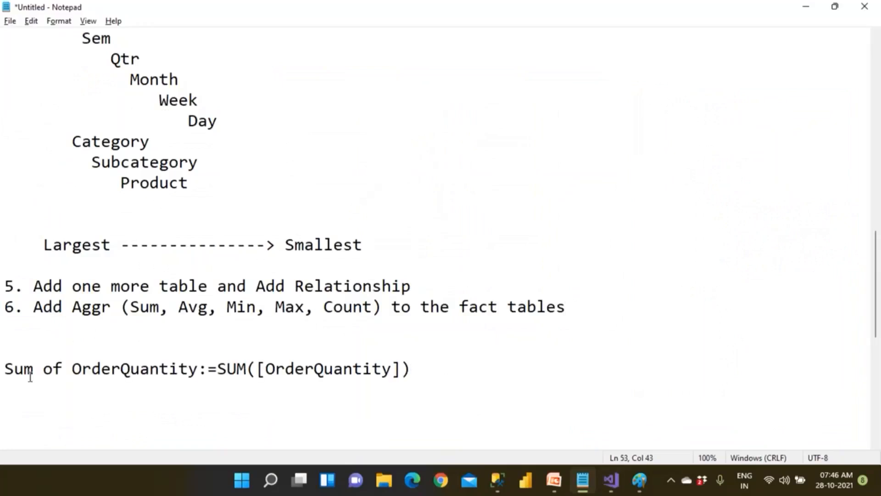
Annotate the pasted measure formula with "--- DAX" at the end of its line
{"action": "left_click_drag", "start_coordinate": [4, 369], "coordinate": [445, 376]}
{"action": "left_click", "coordinate": [451, 374]}
{"action": "type", "text": "--- DAX"}
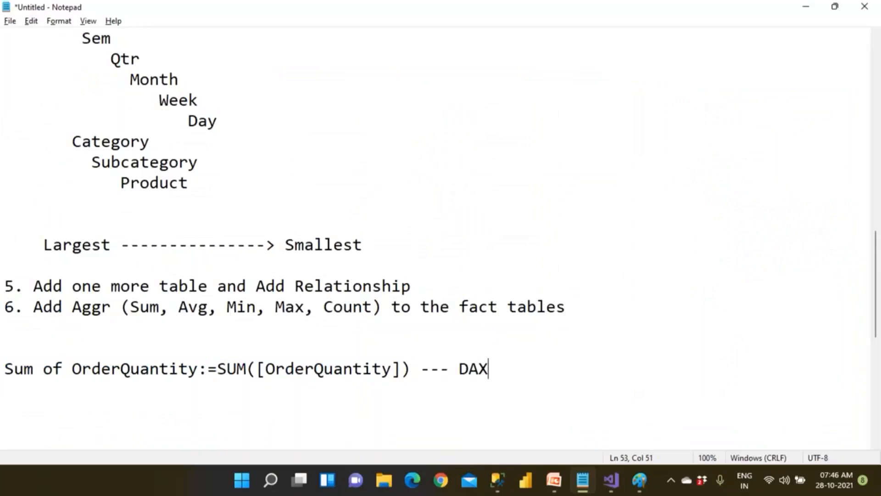
Switch back to Visual Studio and rename the OrderQuantity sum measure to GrandTotal_OrderQuantity in its formula
{"action": "key", "text": "alt+Tab"}
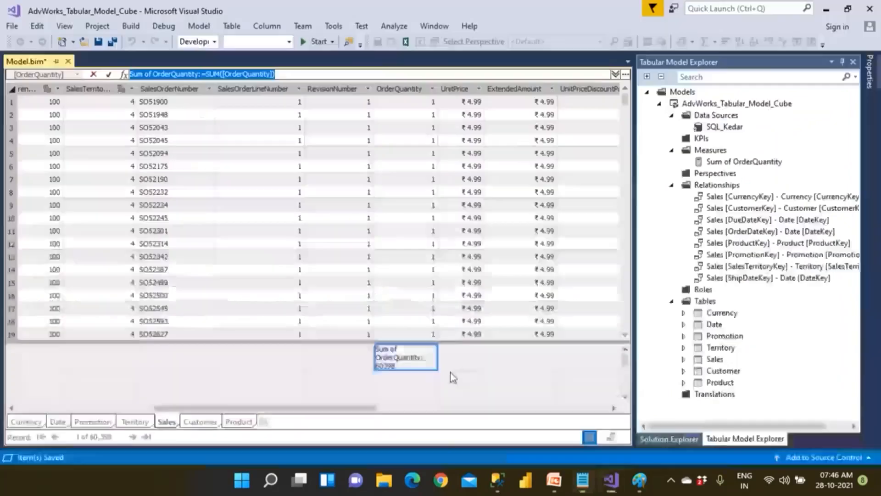
{"action": "left_click_drag", "start_coordinate": [153, 74], "coordinate": [123, 80]}
{"action": "type", "text": "Gta"}
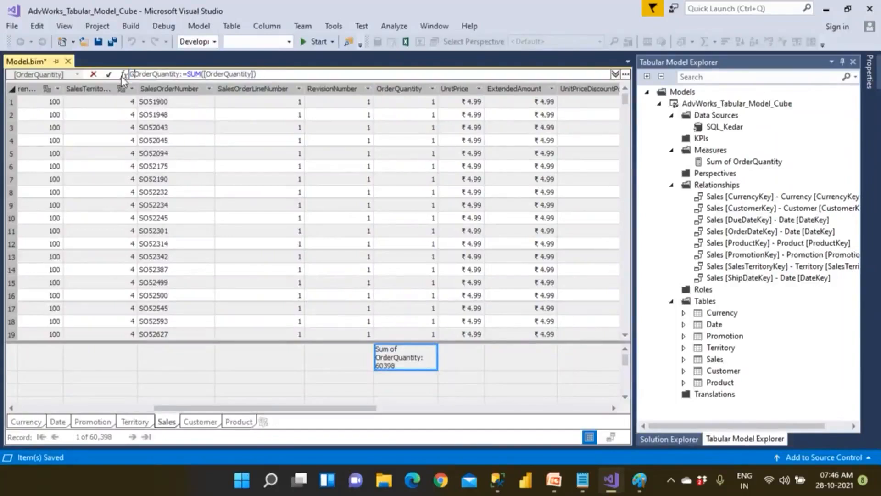
{"action": "key", "text": "BackSpace"}
{"action": "key", "text": "BackSpace"}
{"action": "type", "text": "randT"}
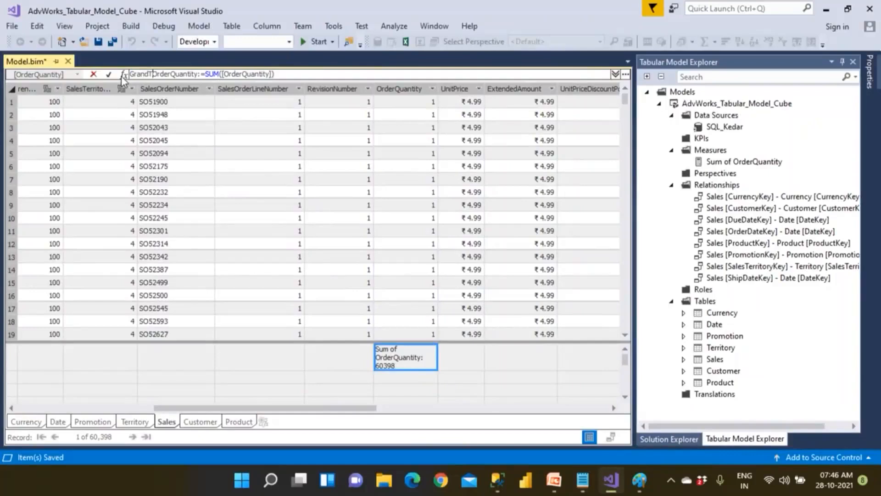
{"action": "type", "text": "otal_"}
{"action": "key", "text": "Return"}
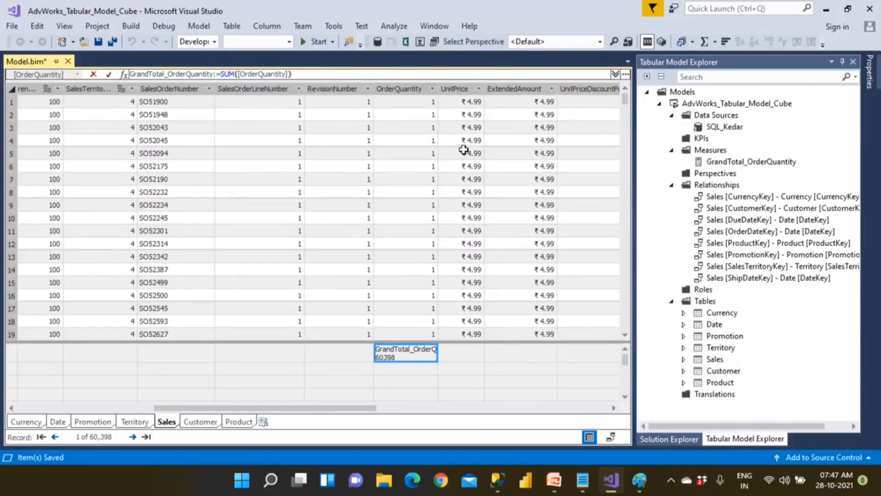
Add a Sum measure for the SalesAmount column in the Sales table's grid view
{"action": "left_click_drag", "start_coordinate": [368, 408], "coordinate": [524, 410]}
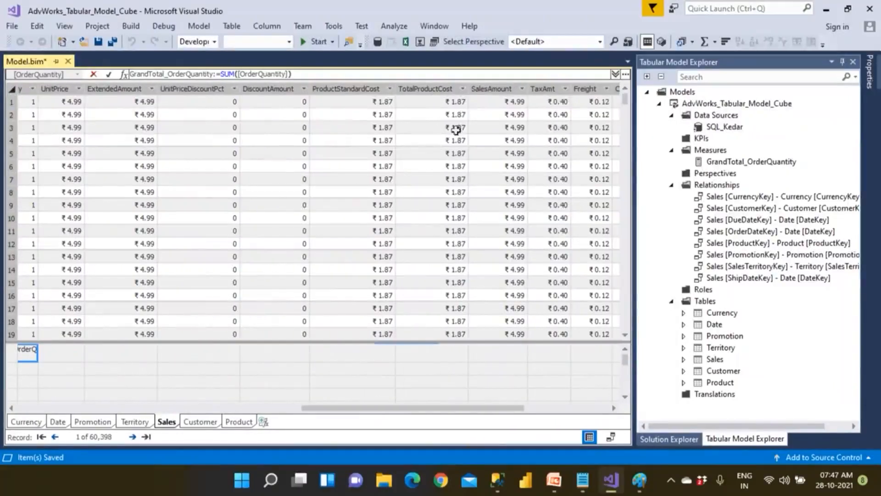
{"action": "left_click", "coordinate": [484, 87]}
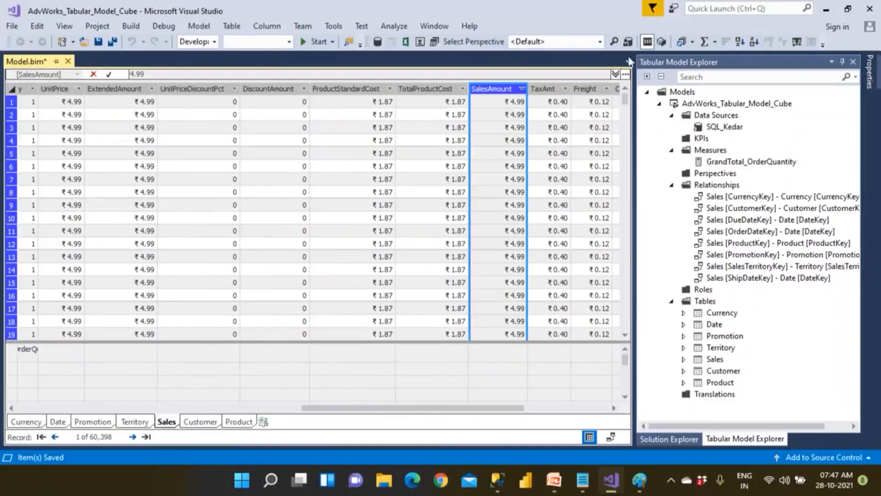
{"action": "left_click", "coordinate": [704, 42]}
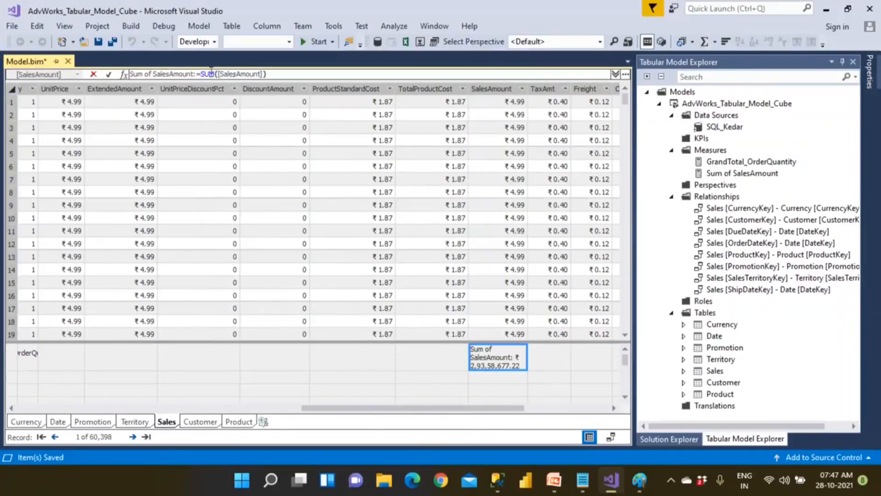
Add a Sum measure and an Average measure for the TaxAmt column of the Sales table
{"action": "left_click", "coordinate": [545, 89]}
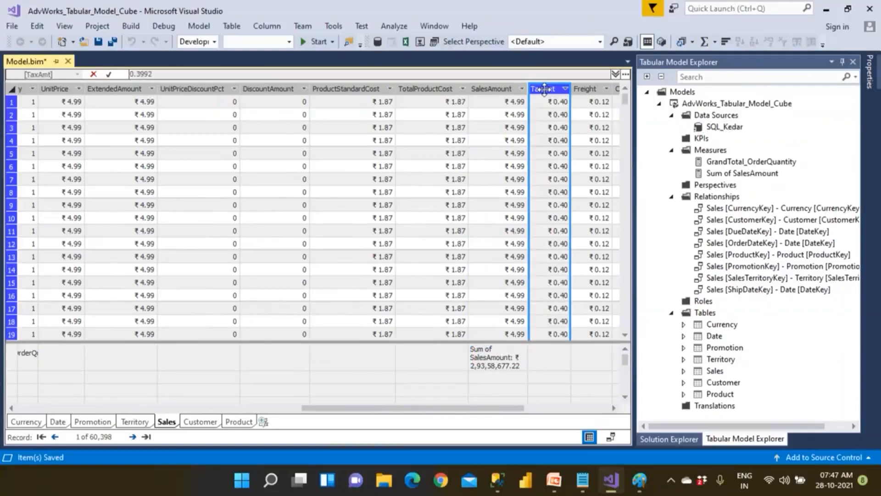
{"action": "left_click", "coordinate": [705, 43]}
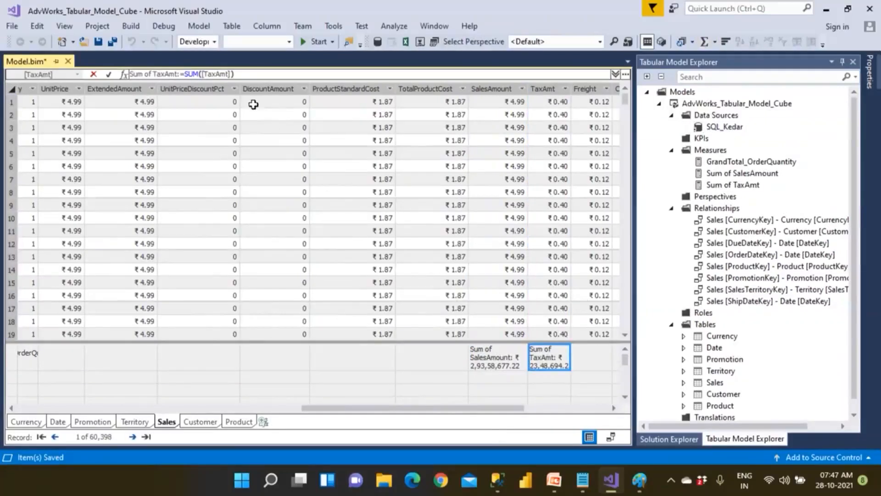
{"action": "left_click", "coordinate": [715, 46]}
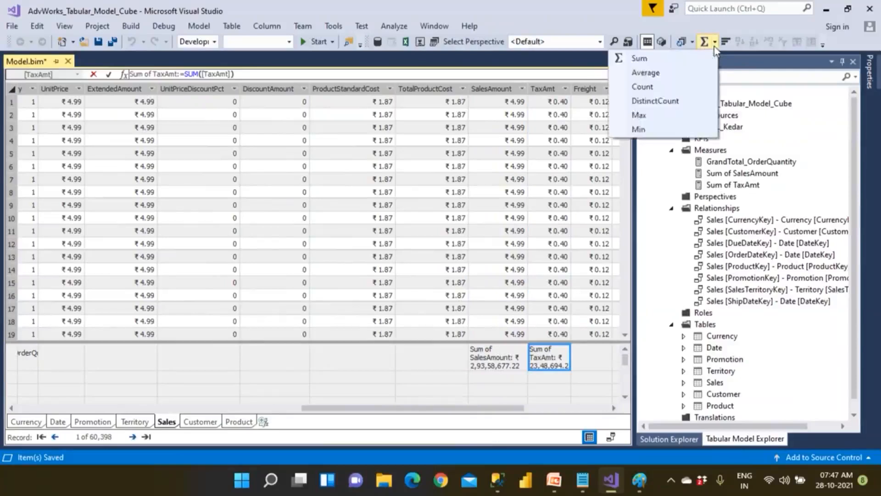
{"action": "left_click", "coordinate": [642, 73]}
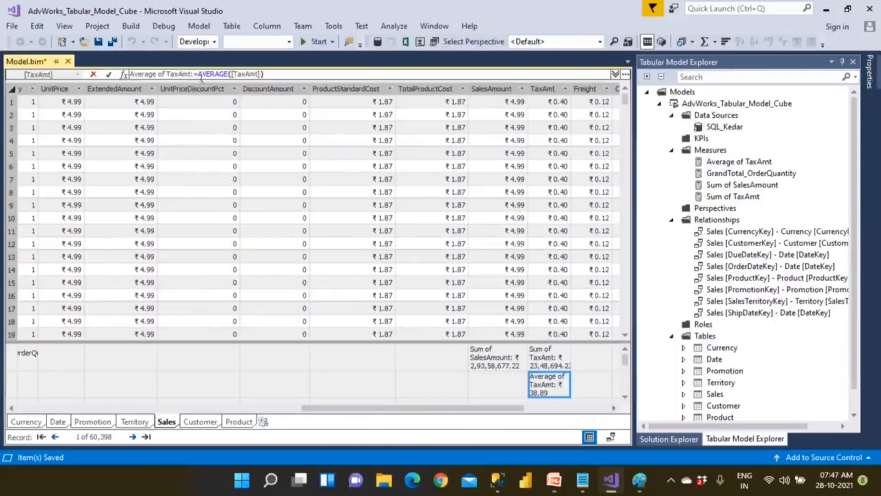
{"action": "left_click_drag", "start_coordinate": [199, 75], "coordinate": [235, 73]}
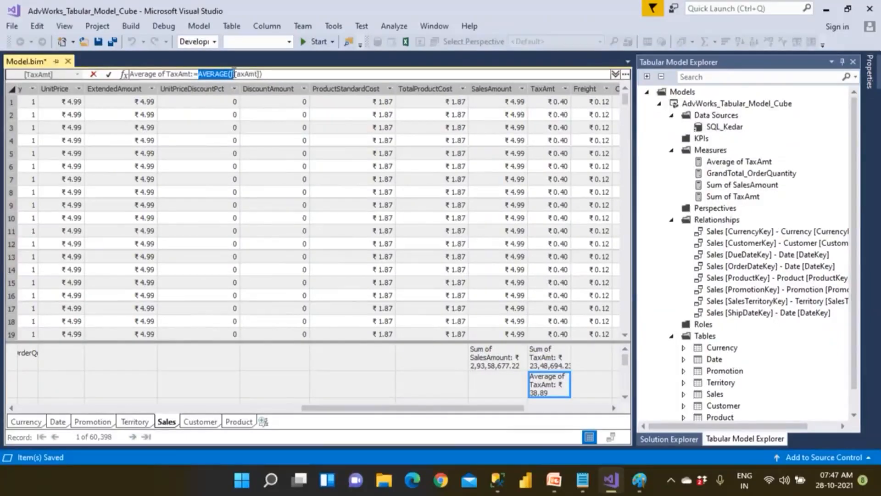
{"action": "left_click", "coordinate": [571, 364]}
{"action": "left_click", "coordinate": [560, 383]}
{"action": "left_click", "coordinate": [588, 359]}
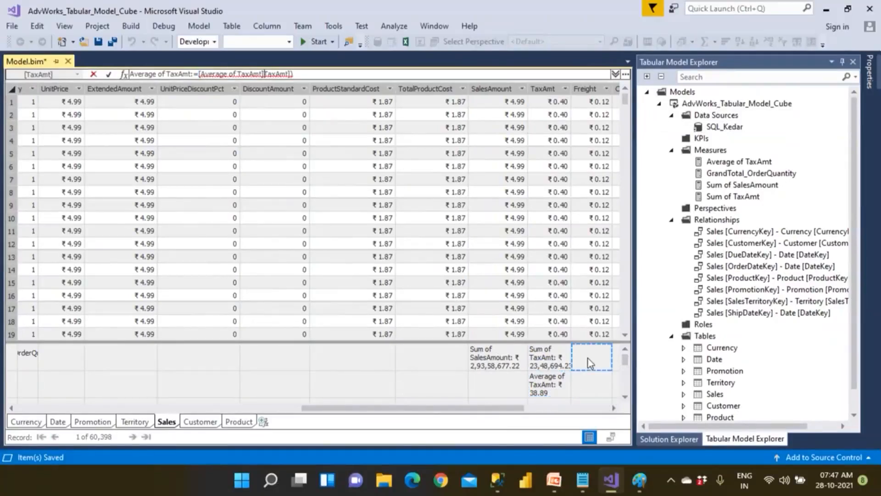
{"action": "left_click", "coordinate": [587, 86]}
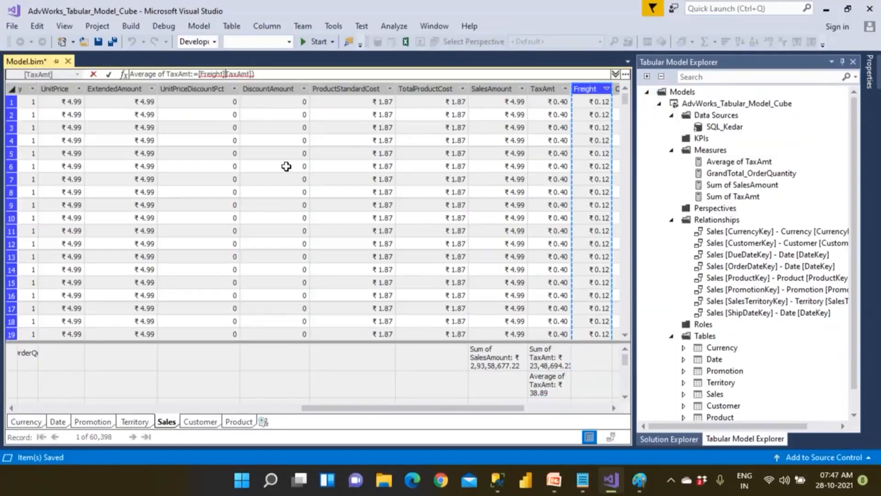
{"action": "key", "text": "Return"}
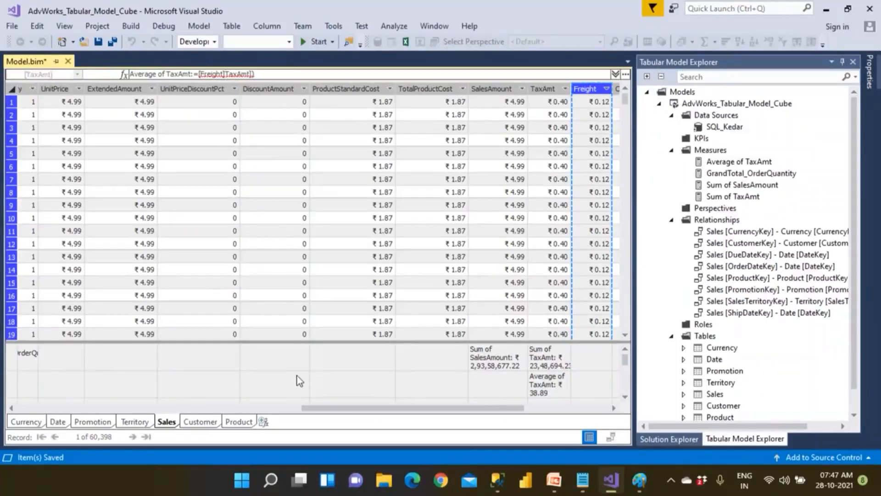
{"action": "left_click", "coordinate": [547, 255]}
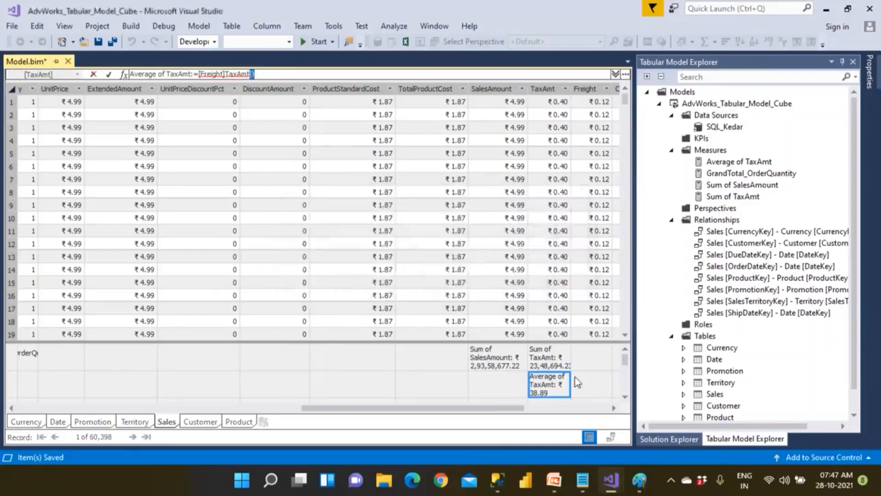
{"action": "left_click", "coordinate": [585, 390]}
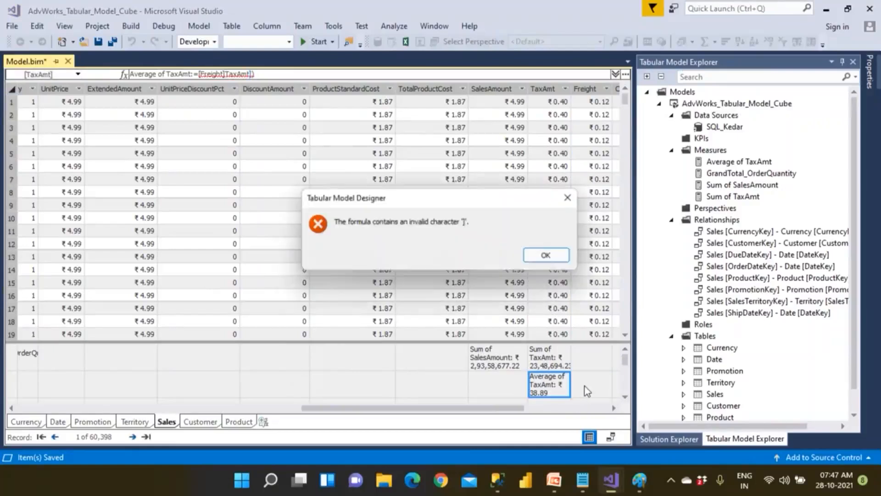
{"action": "left_click", "coordinate": [546, 256]}
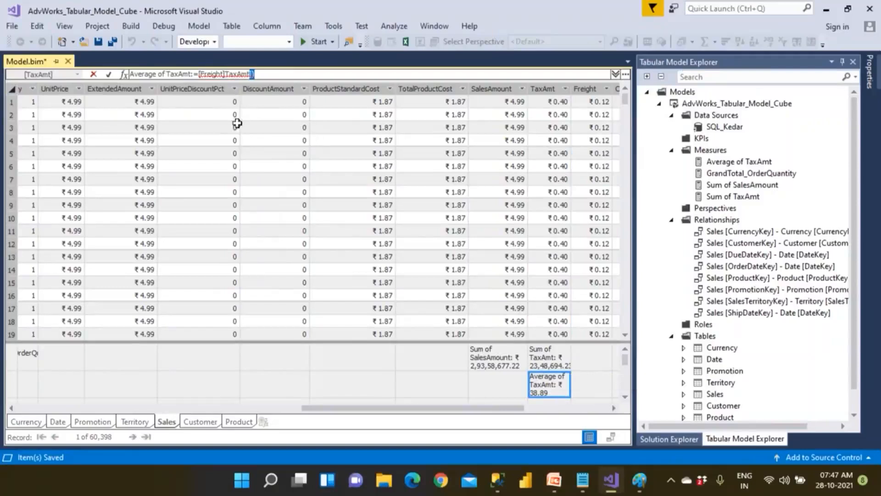
{"action": "left_click", "coordinate": [93, 74]}
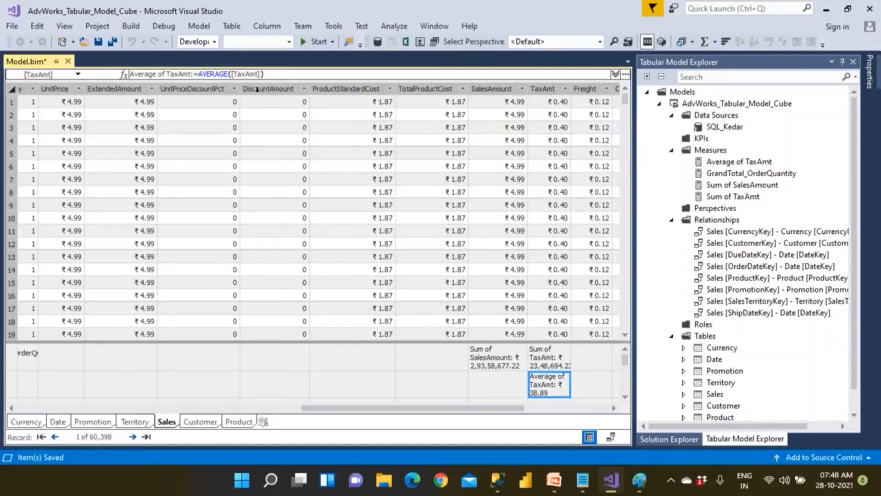
Add a Sum measure for the Freight column of the Sales table and save the model
{"action": "left_click", "coordinate": [588, 384]}
{"action": "left_click", "coordinate": [586, 357]}
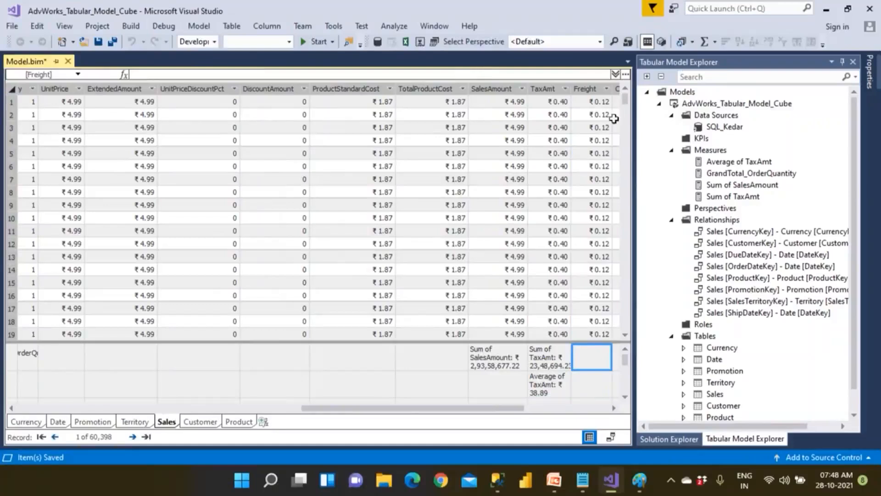
{"action": "left_click", "coordinate": [705, 42]}
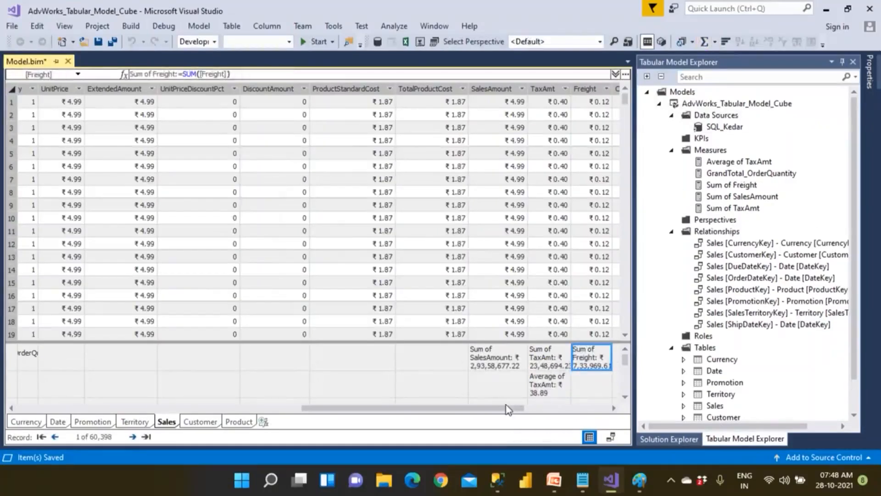
{"action": "left_click_drag", "start_coordinate": [506, 410], "coordinate": [568, 408]}
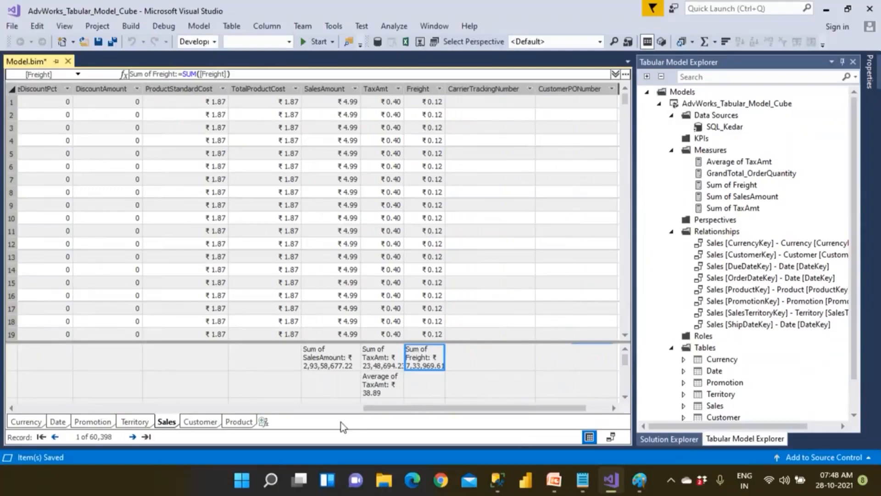
{"action": "left_click", "coordinate": [98, 42]}
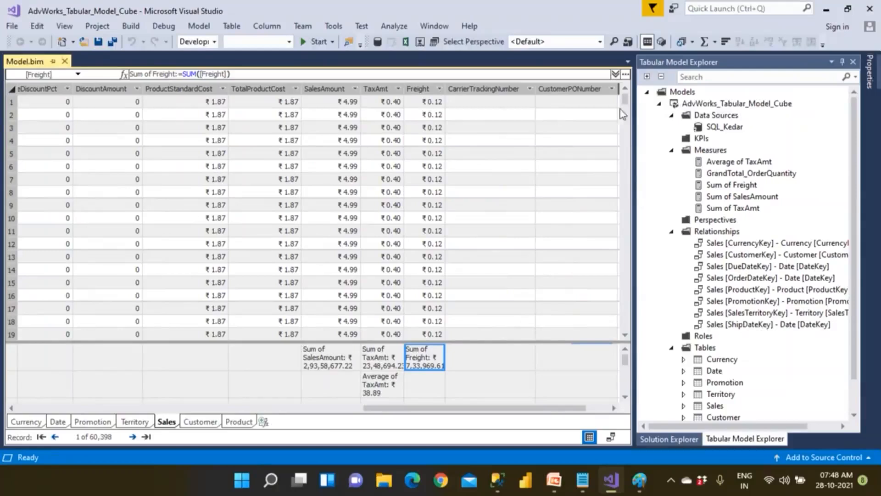
Collapse the Relationships, Tables, Measures and Data Sources folders in the model tree
{"action": "left_click", "coordinate": [650, 95]}
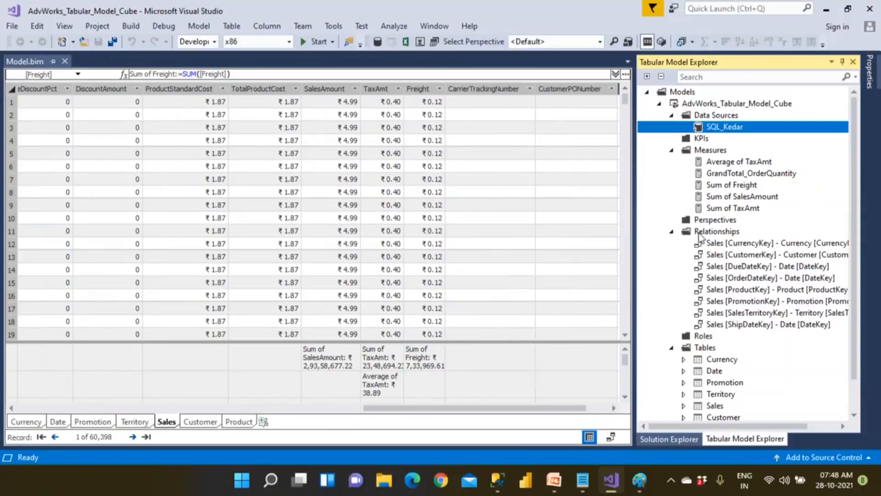
{"action": "left_click", "coordinate": [672, 231]}
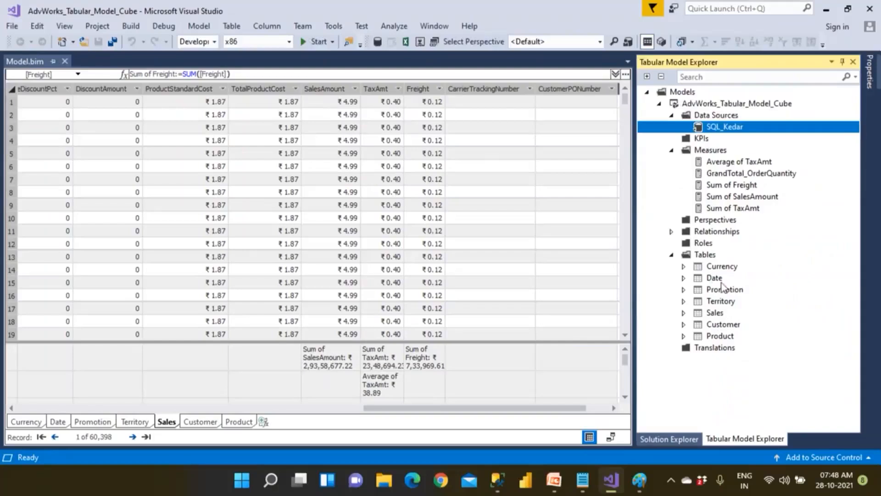
{"action": "left_click", "coordinate": [671, 255]}
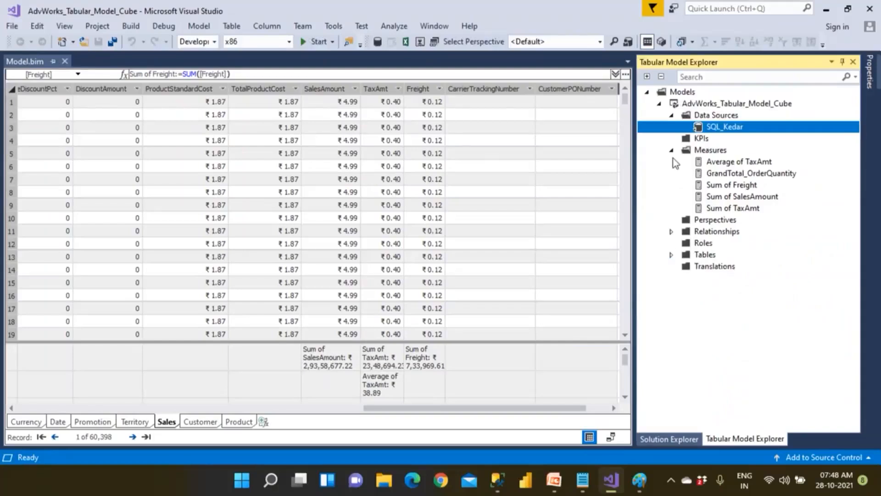
{"action": "left_click", "coordinate": [673, 151]}
{"action": "left_click", "coordinate": [672, 115]}
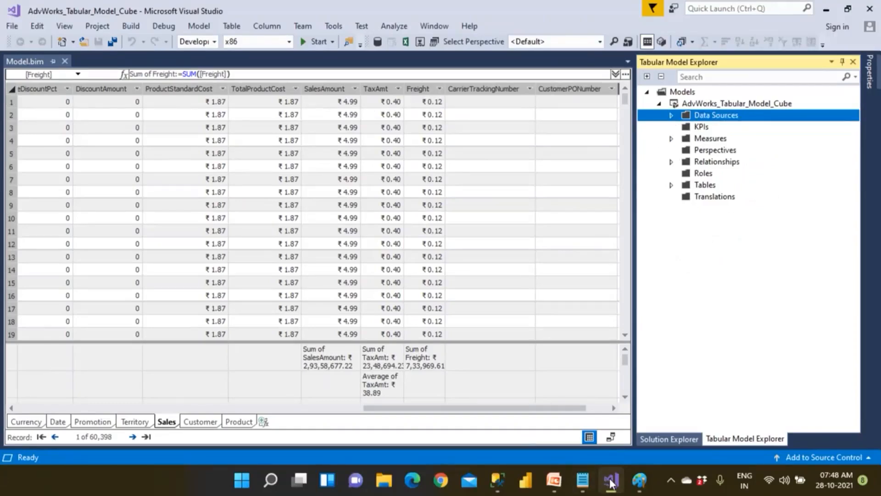
Look over the Create Tabular Model Cube notes in Notepad, and switch to SQL Server Management Studio to collapse the database engine's Databases folder
{"action": "left_click", "coordinate": [583, 480]}
{"action": "scroll", "coordinate": [333, 170], "scroll_direction": "down", "scroll_amount": 5}
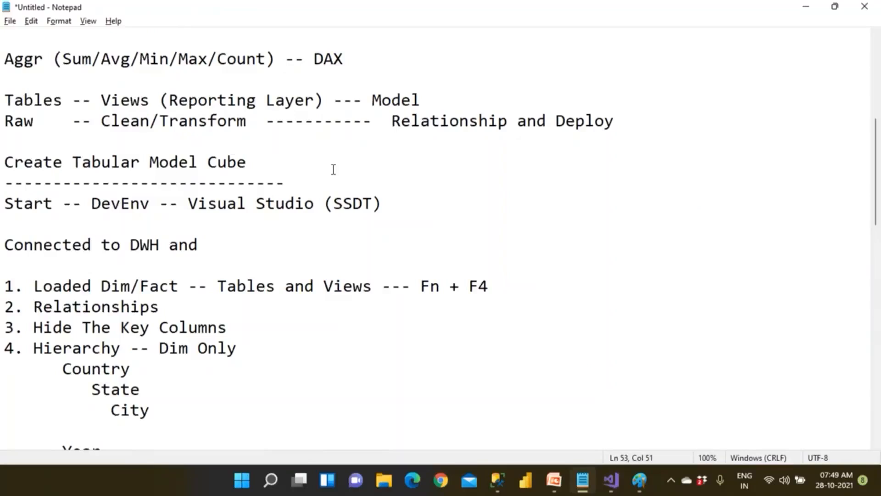
{"action": "left_click", "coordinate": [505, 485]}
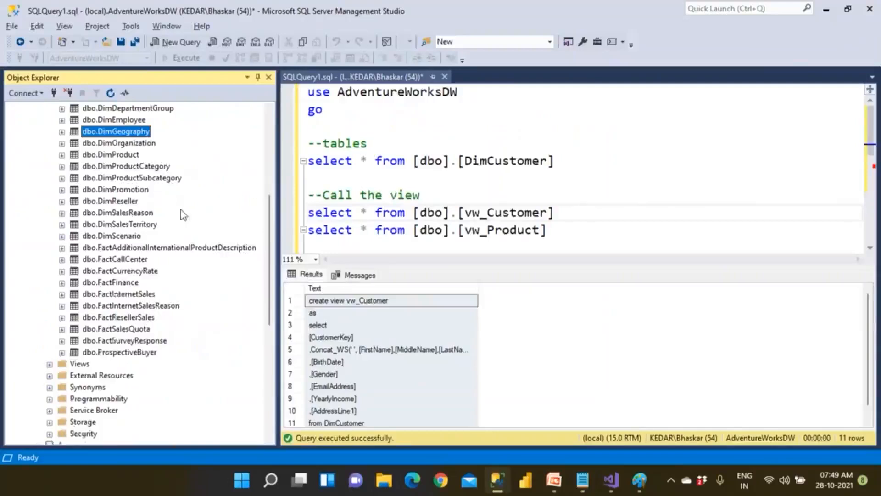
{"action": "scroll", "coordinate": [181, 210], "scroll_direction": "up", "scroll_amount": 6}
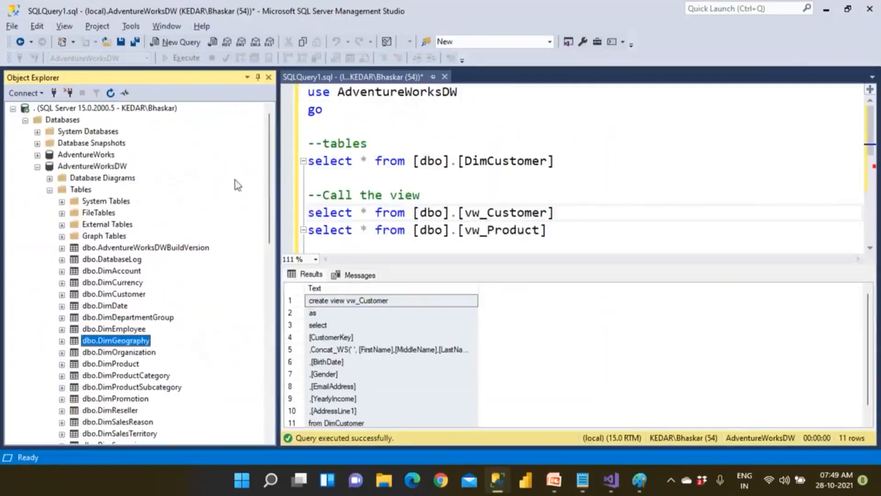
{"action": "left_click", "coordinate": [26, 120]}
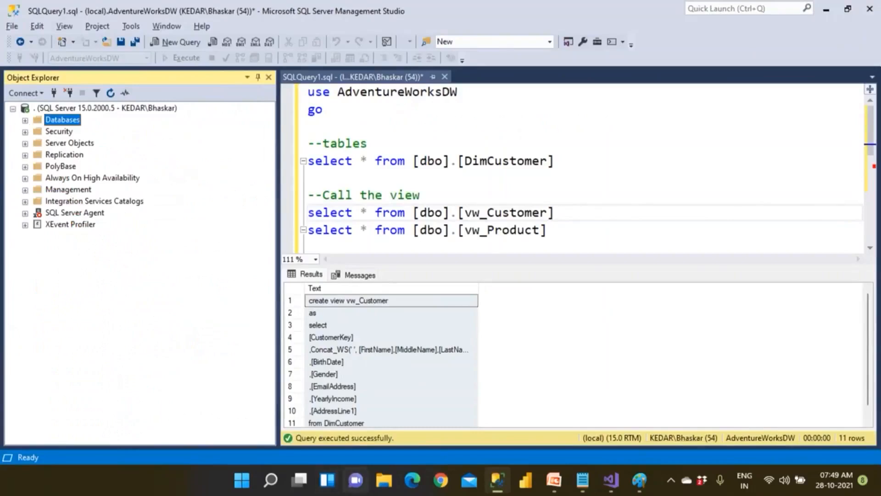
Connect Object Explorer to the prefilled Analysis Services server using Windows Authentication
{"action": "left_click", "coordinate": [32, 93]}
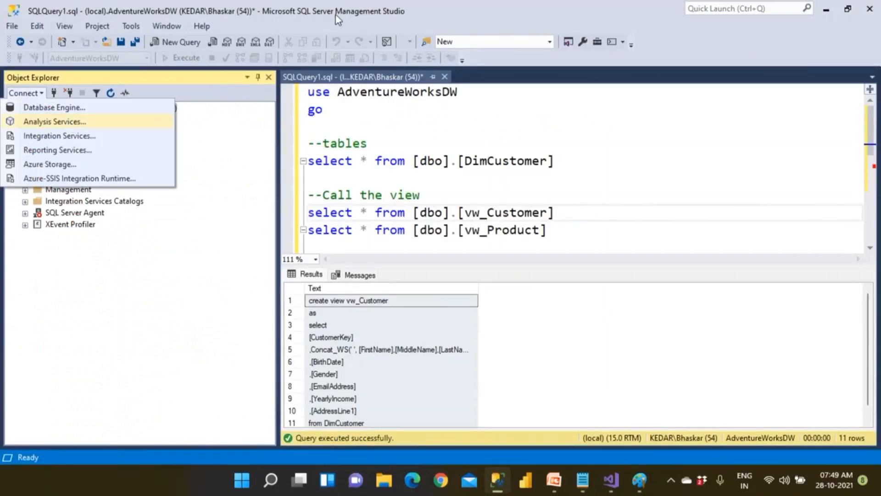
{"action": "left_click", "coordinate": [644, 13]}
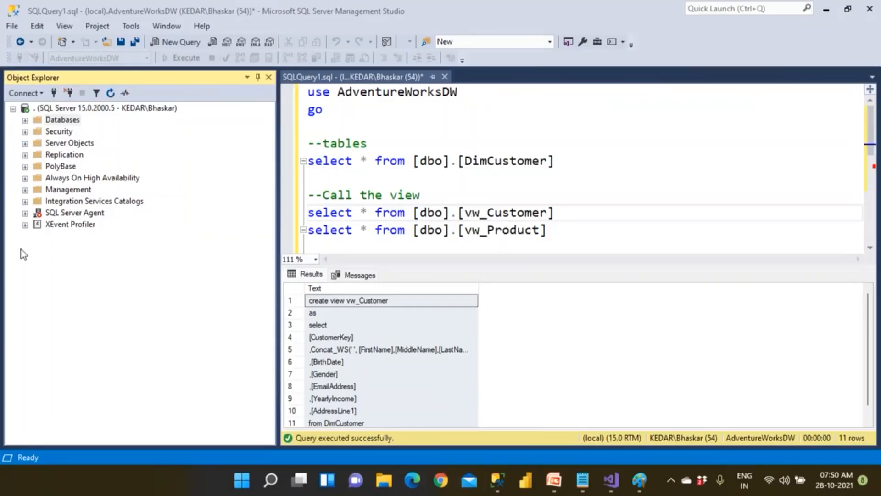
{"action": "left_click", "coordinate": [30, 95]}
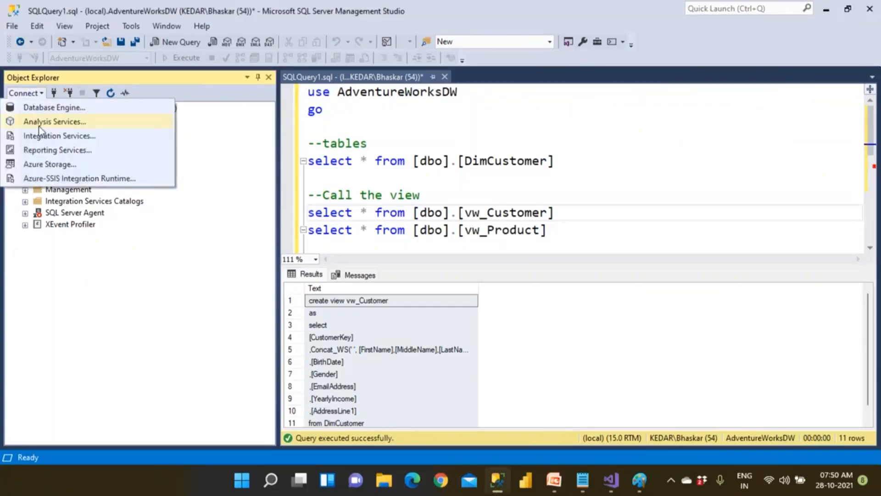
{"action": "left_click", "coordinate": [191, 233]}
{"action": "left_click", "coordinate": [26, 94]}
{"action": "left_click", "coordinate": [38, 120]}
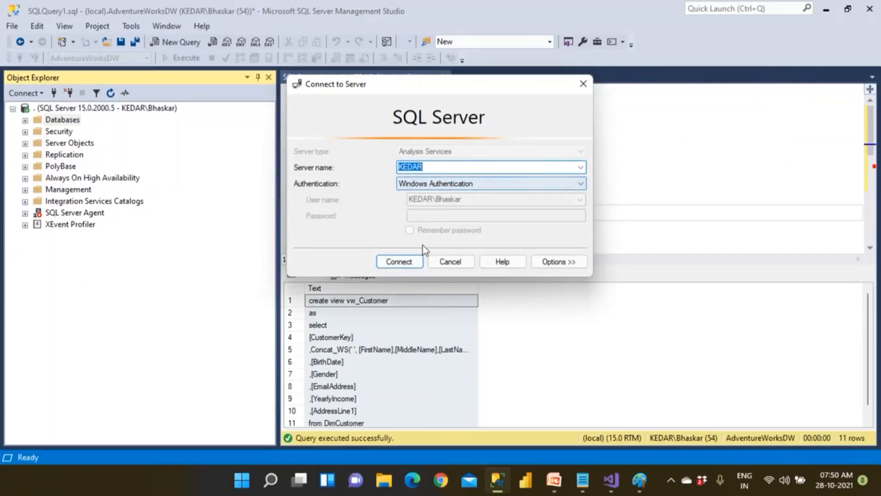
{"action": "left_click", "coordinate": [411, 265]}
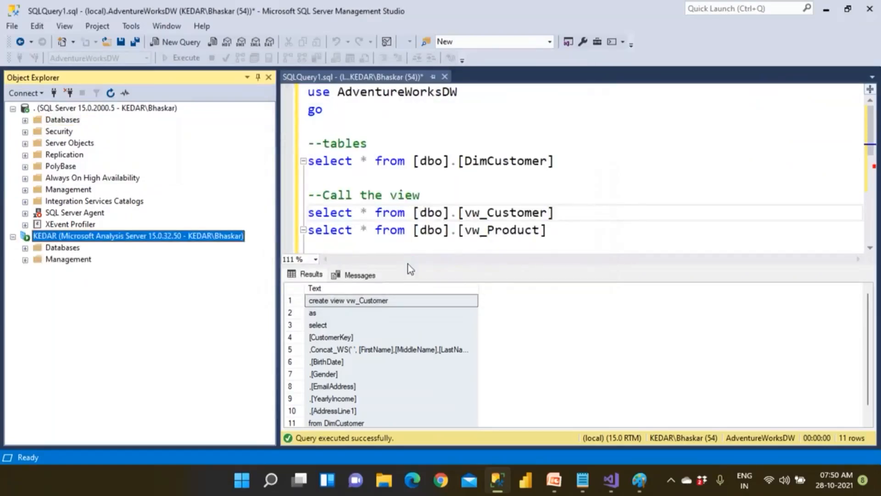
Expand the Databases folder of the Analysis Services server and examine the tabular model cube's workspace database
{"action": "double_click", "coordinate": [74, 249]}
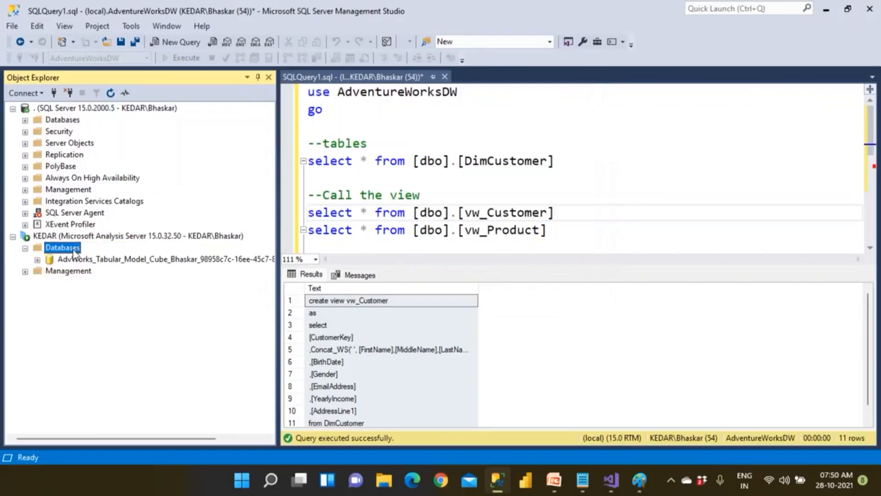
{"action": "left_click", "coordinate": [77, 260]}
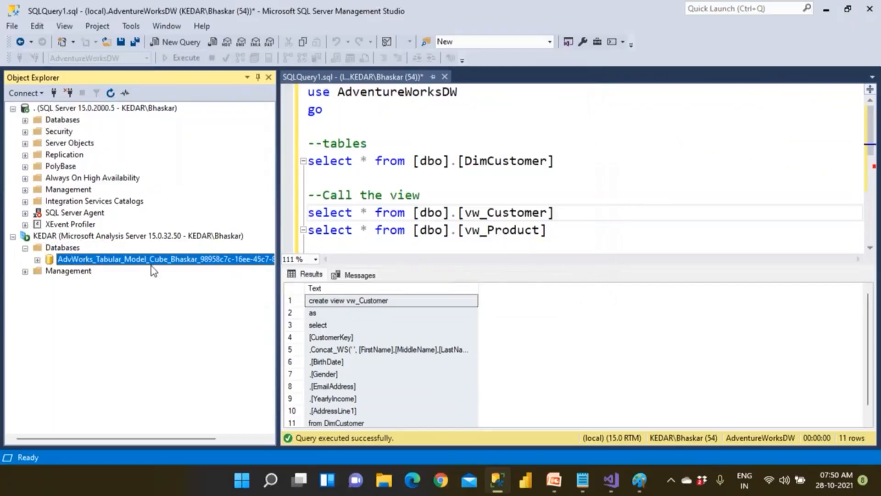
{"action": "left_click", "coordinate": [62, 249]}
{"action": "left_click", "coordinate": [60, 238]}
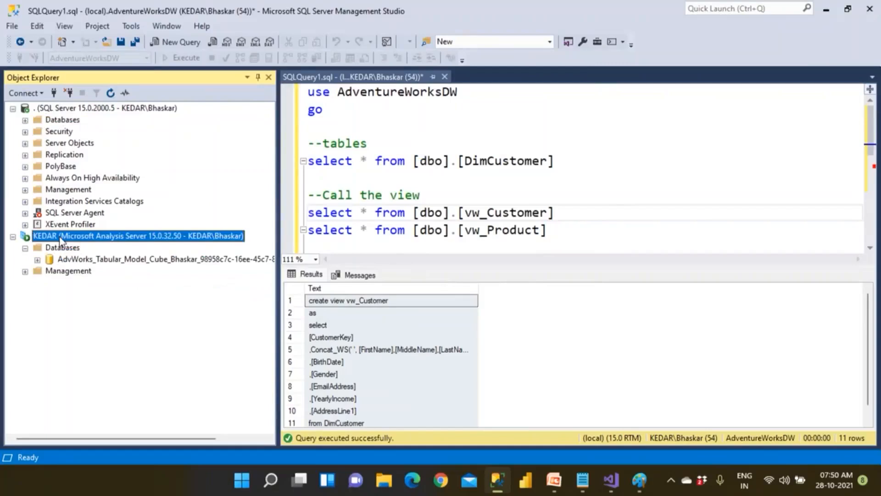
Check the server mode in the Analysis Services server's properties and close them without changes
{"action": "right_click", "coordinate": [60, 239]}
{"action": "left_click", "coordinate": [114, 416]}
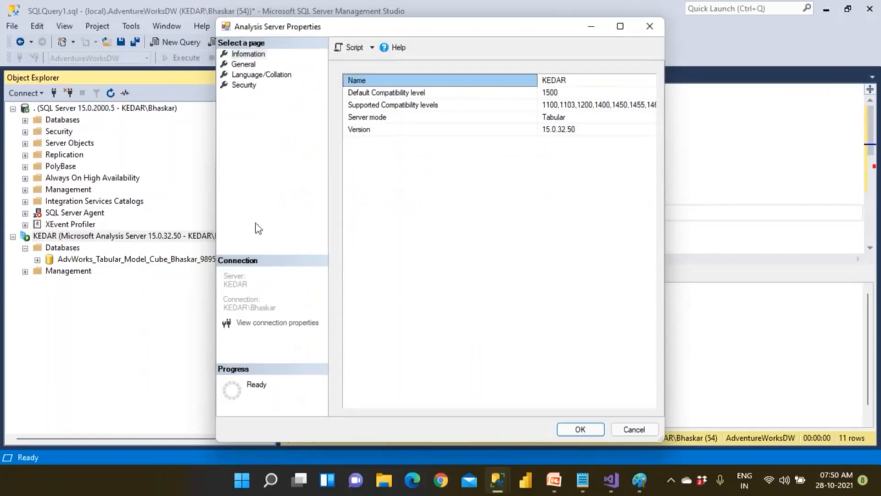
{"action": "left_click", "coordinate": [371, 118]}
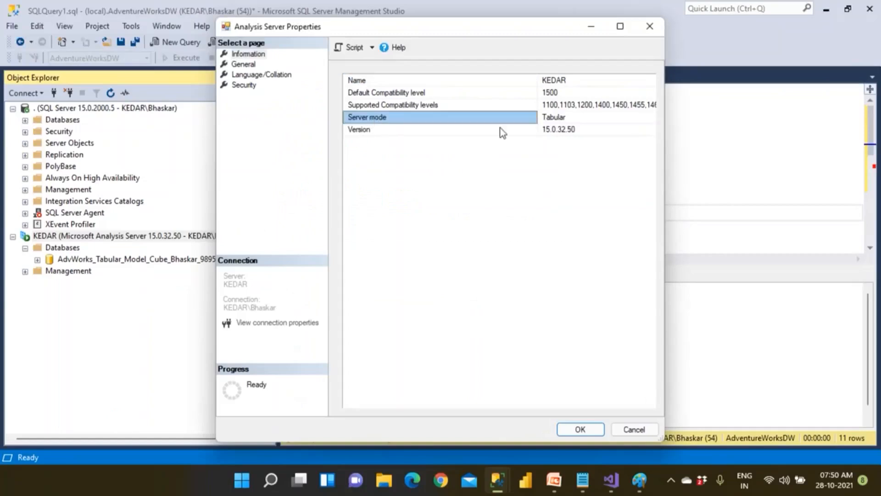
{"action": "left_click", "coordinate": [554, 118]}
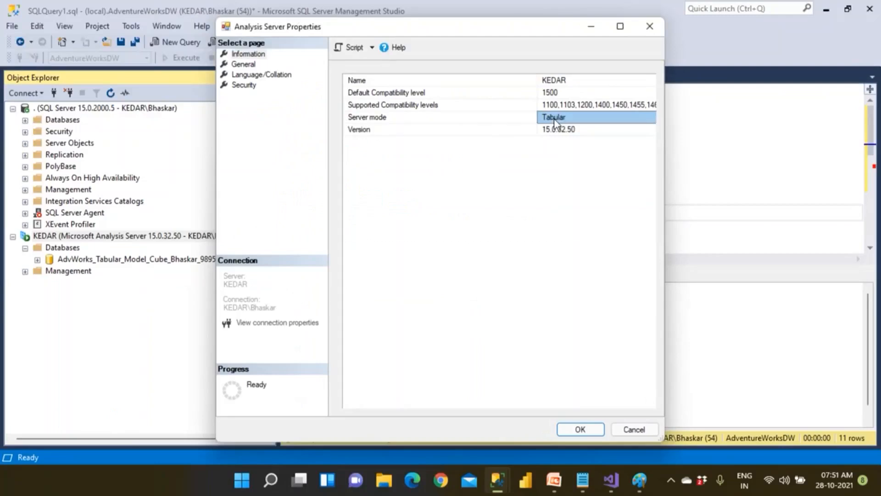
{"action": "left_click", "coordinate": [634, 430]}
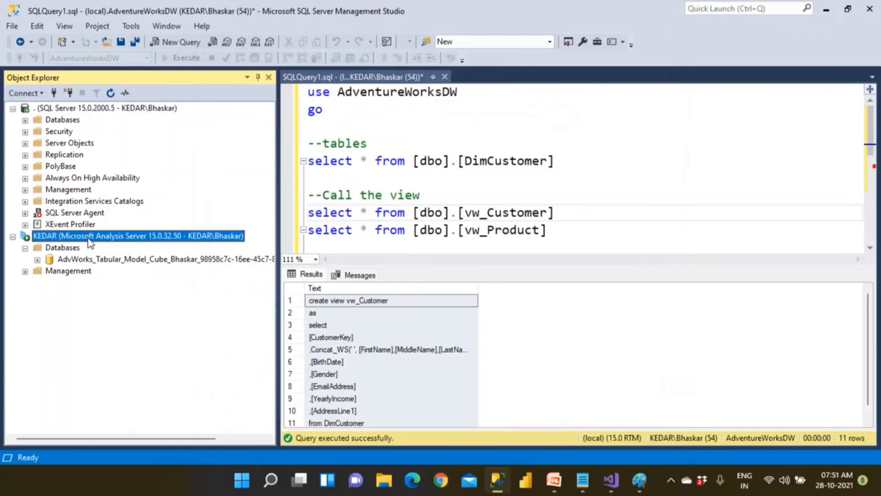
Disconnect Object Explorer from the Analysis Services server and reconnect to it with Windows Authentication
{"action": "left_click", "coordinate": [69, 93]}
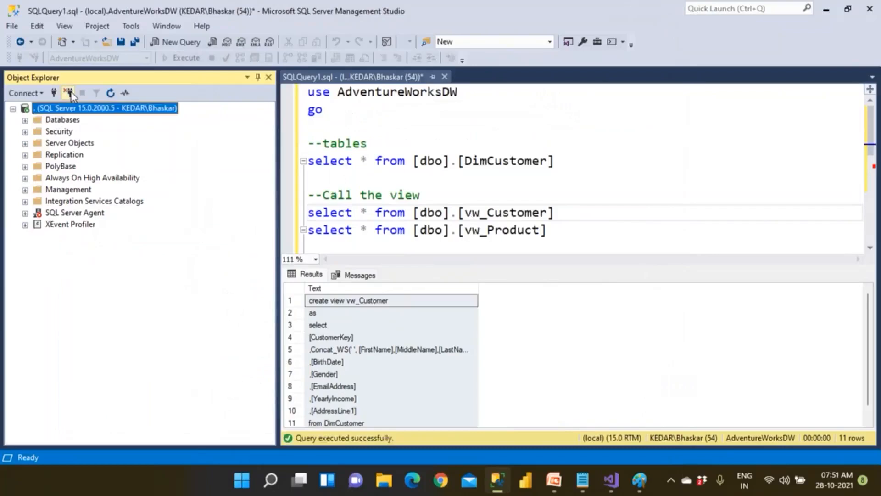
{"action": "left_click", "coordinate": [54, 94]}
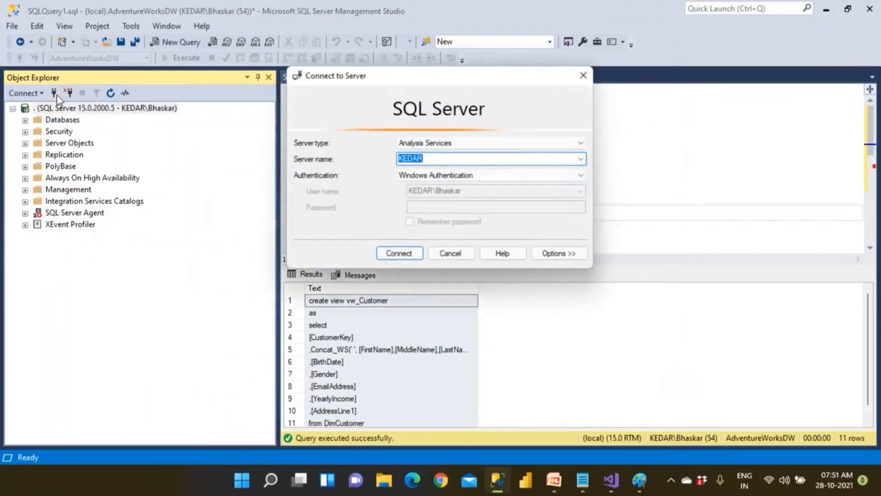
{"action": "left_click", "coordinate": [451, 253]}
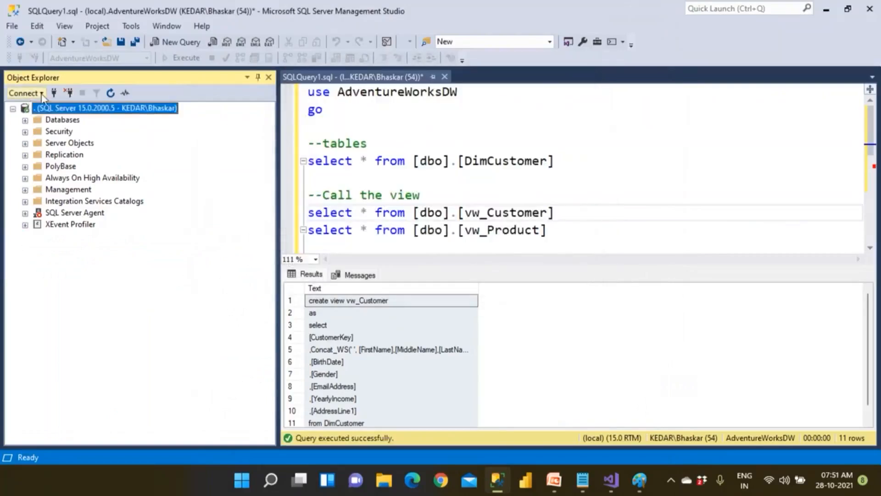
{"action": "left_click", "coordinate": [41, 94]}
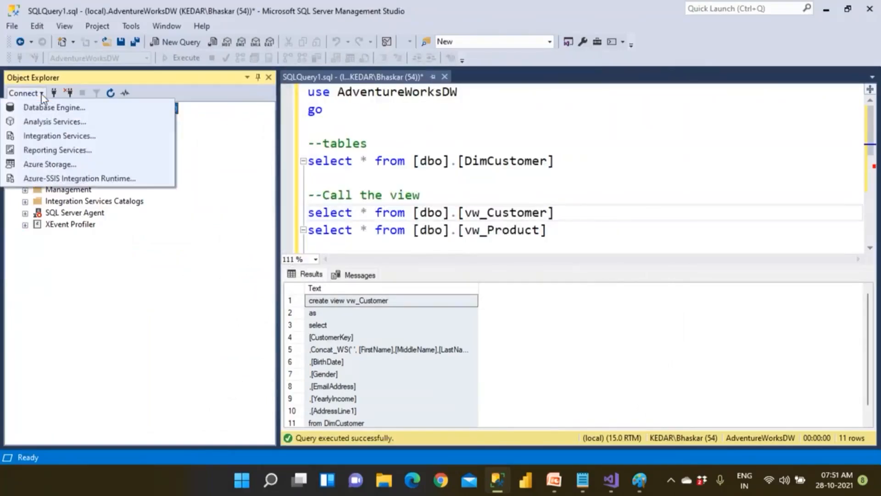
{"action": "left_click", "coordinate": [46, 121]}
{"action": "left_click", "coordinate": [399, 261]}
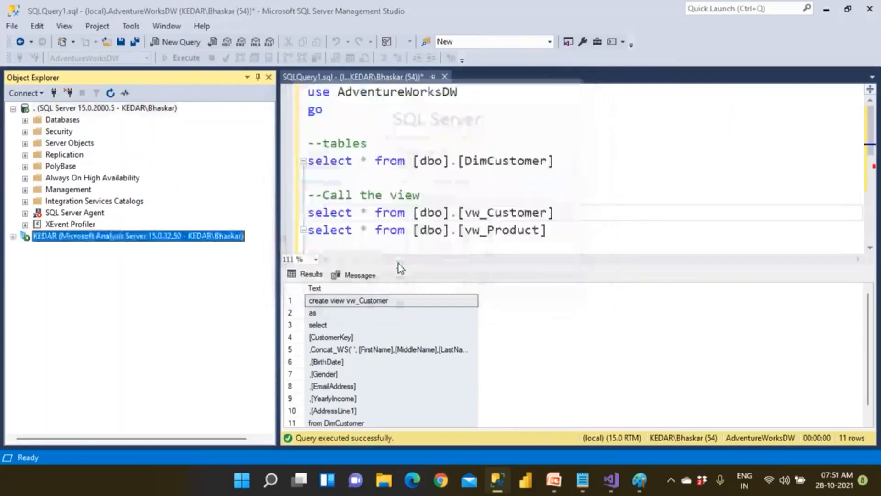
Inspect the reconnected Analysis Services server's properties for its server mode, leaving the settings unchanged
{"action": "right_click", "coordinate": [76, 237]}
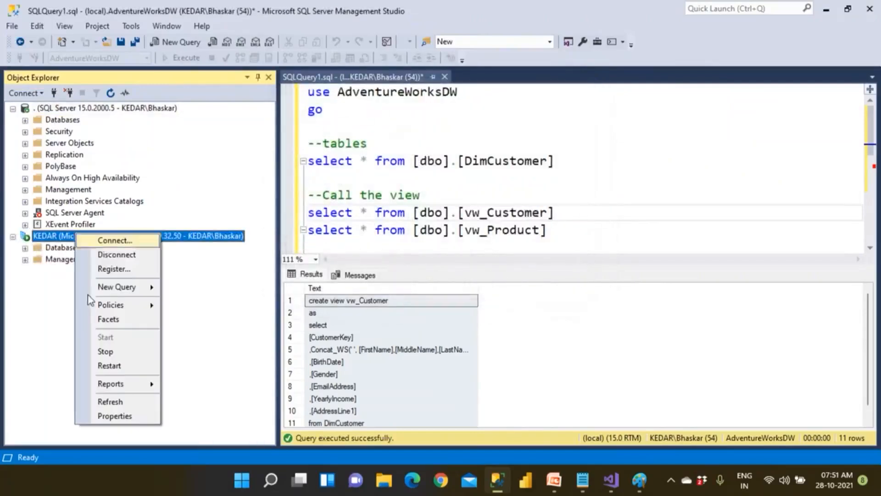
{"action": "left_click", "coordinate": [118, 416]}
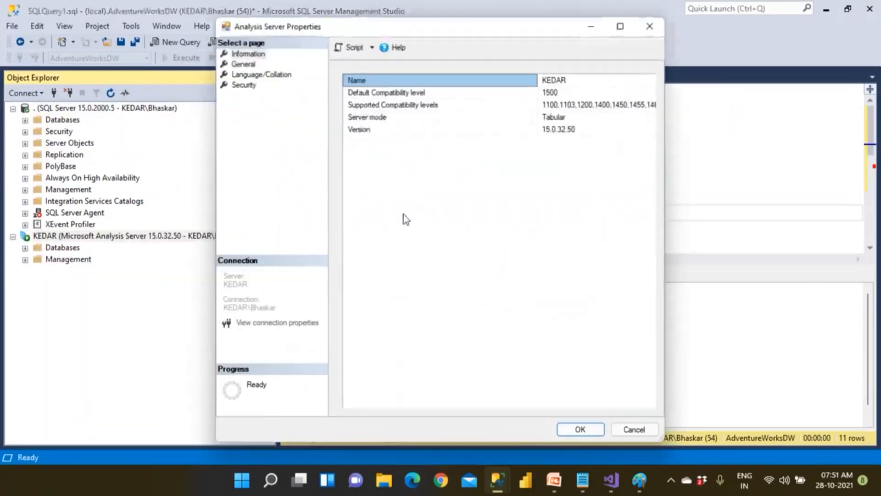
{"action": "left_click", "coordinate": [363, 118]}
{"action": "left_click", "coordinate": [603, 118]}
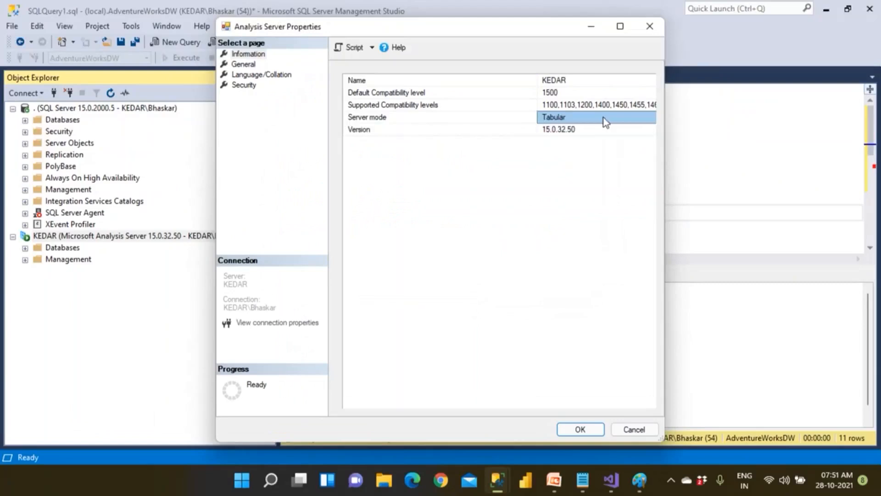
{"action": "left_click", "coordinate": [633, 428]}
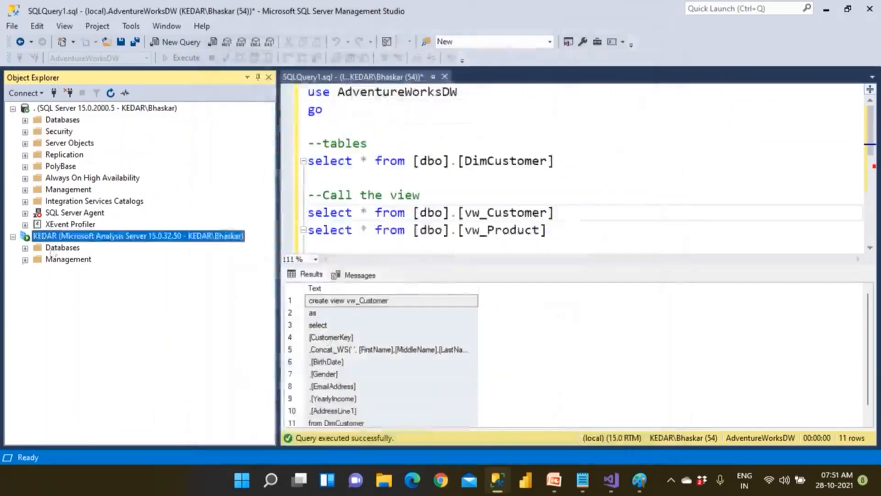
Expand the Analysis Services server's Databases folder and look at the AdvWorks_Tabular_Model_Cube workspace database
{"action": "left_click", "coordinate": [24, 247]}
{"action": "left_click", "coordinate": [89, 261]}
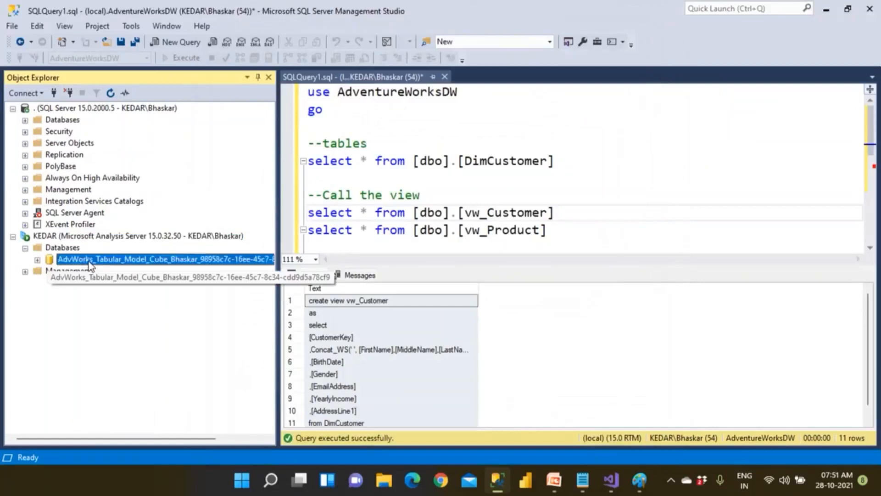
{"action": "left_click", "coordinate": [65, 237]}
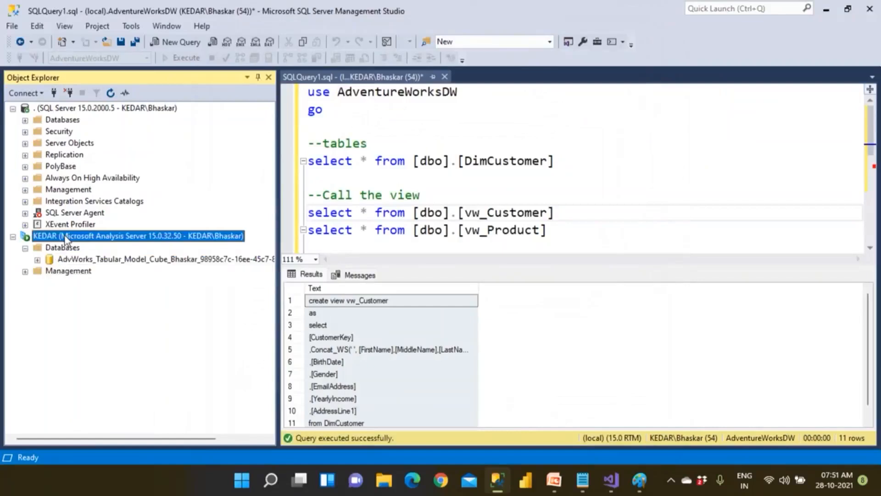
Disconnect both servers from Object Explorer and reconnect to the local Database Engine
{"action": "left_click", "coordinate": [69, 93]}
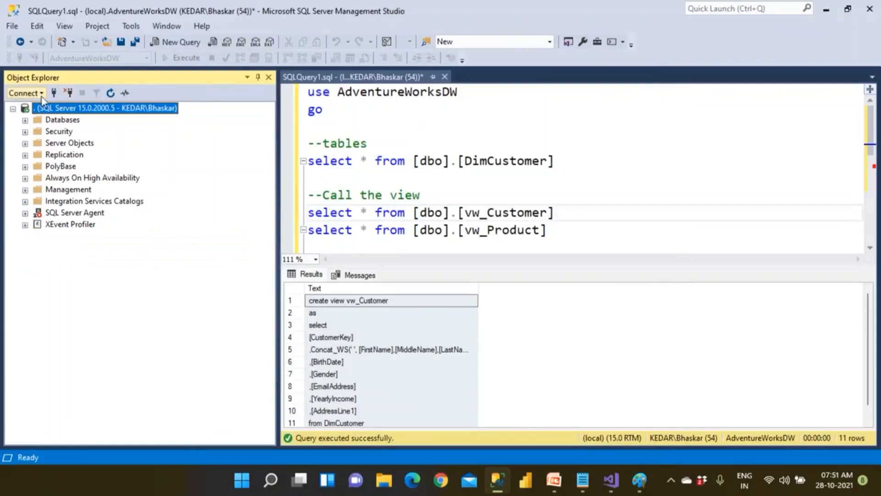
{"action": "left_click", "coordinate": [68, 92]}
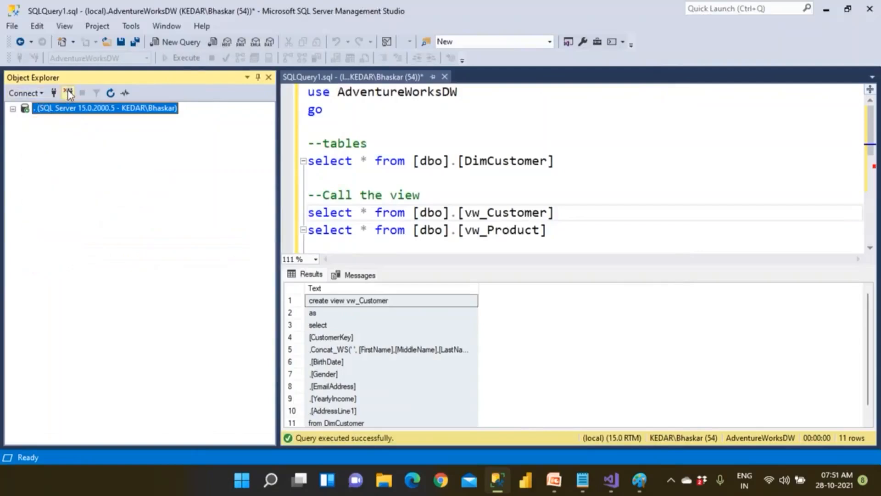
{"action": "left_click", "coordinate": [27, 95]}
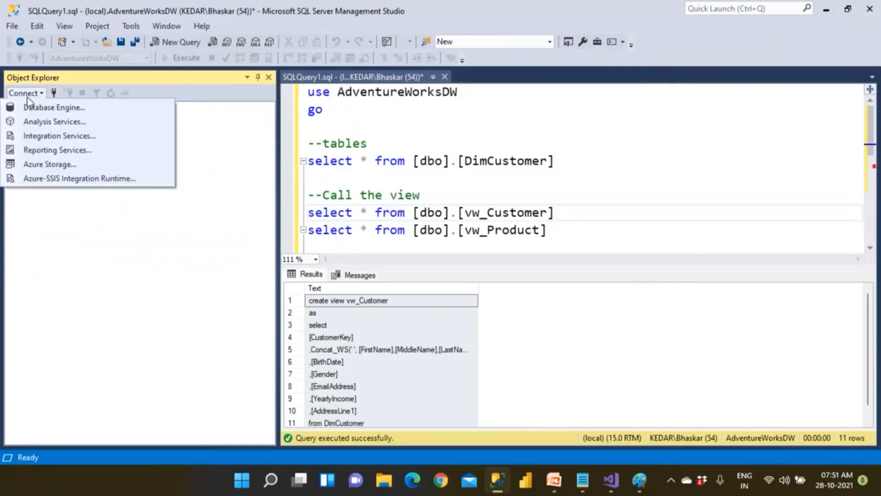
{"action": "left_click", "coordinate": [36, 107]}
{"action": "left_click", "coordinate": [390, 252]}
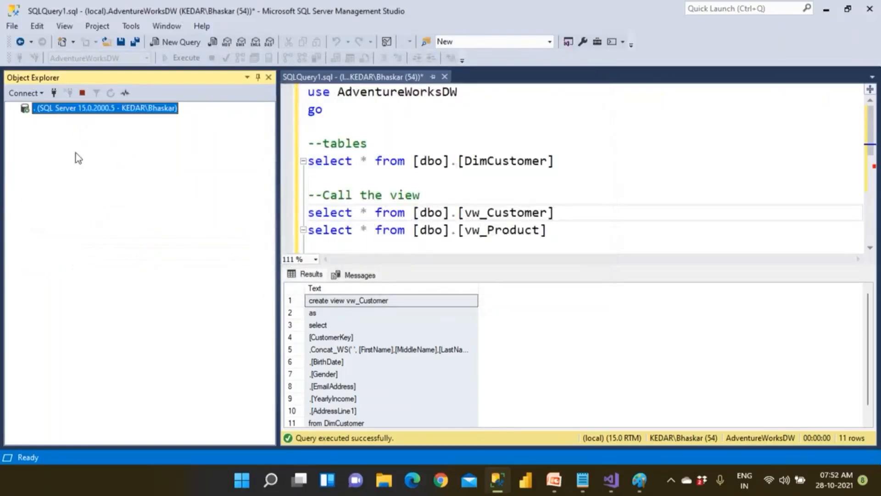
Connect to Analysis Services with Windows Authentication, expand its Databases folder and select the tabular cube's workspace database
{"action": "left_click", "coordinate": [20, 94]}
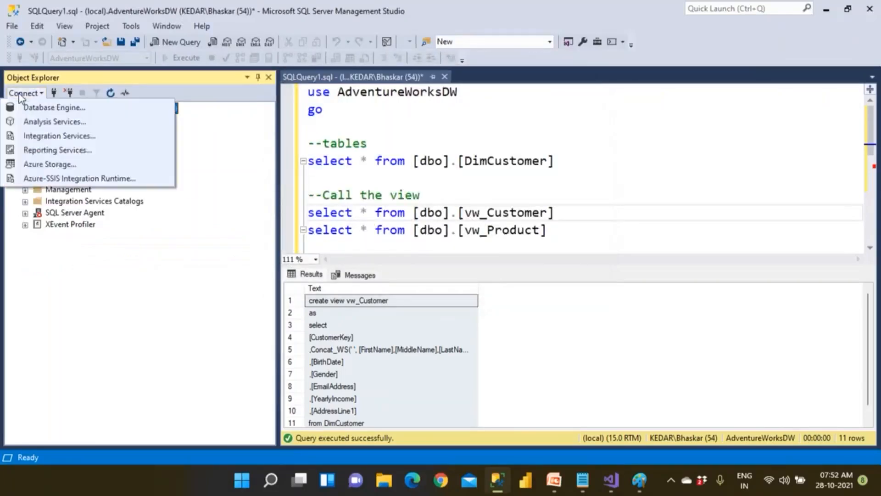
{"action": "left_click", "coordinate": [36, 121]}
{"action": "left_click", "coordinate": [383, 262]}
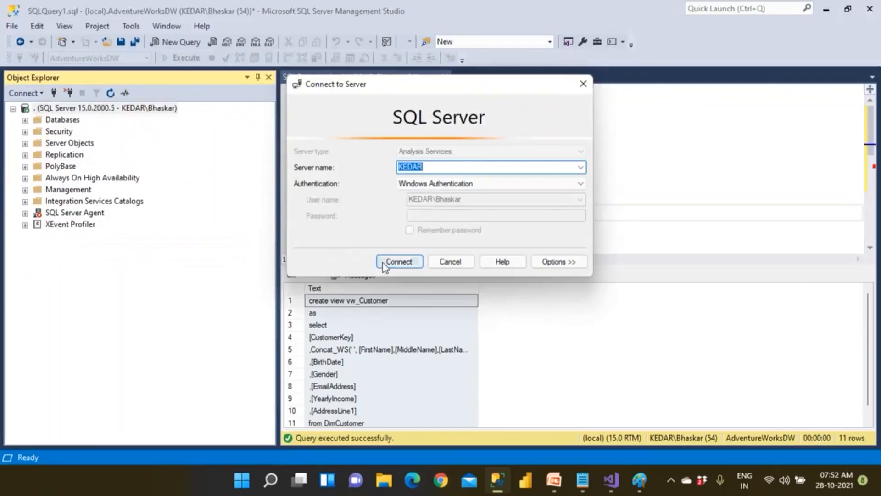
{"action": "double_click", "coordinate": [55, 248]}
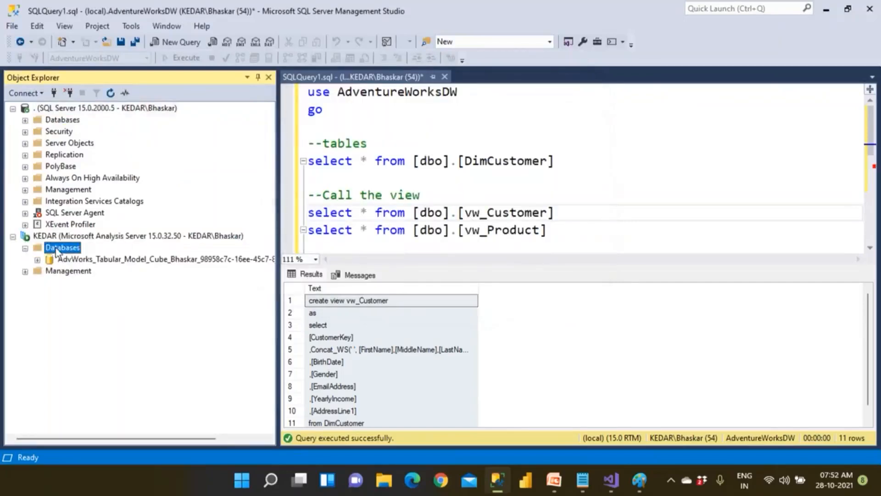
{"action": "left_click", "coordinate": [117, 260]}
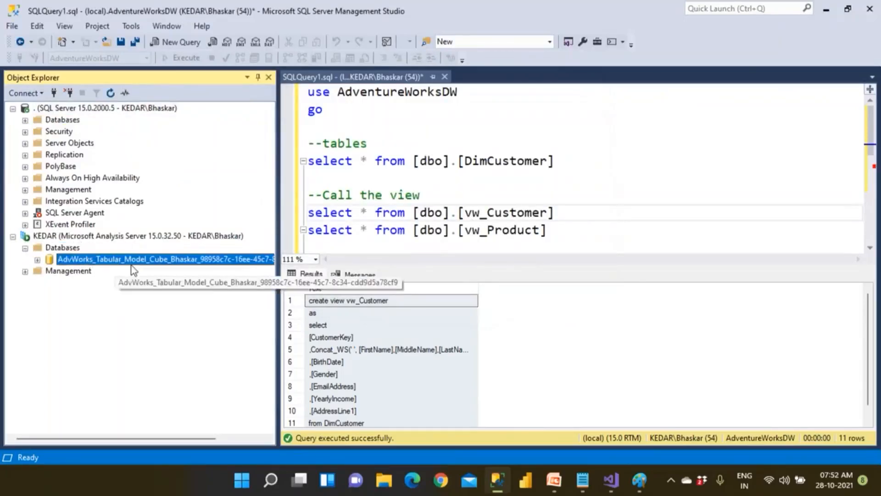
Switch to Visual Studio and show the AdvWorks_Tabular_Model_Cube project in Solution Explorer
{"action": "left_click", "coordinate": [612, 481]}
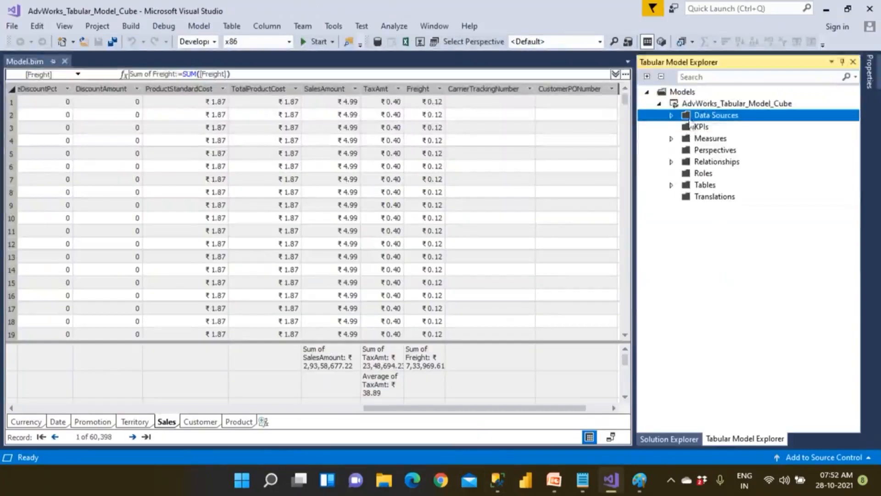
{"action": "left_click", "coordinate": [68, 28]}
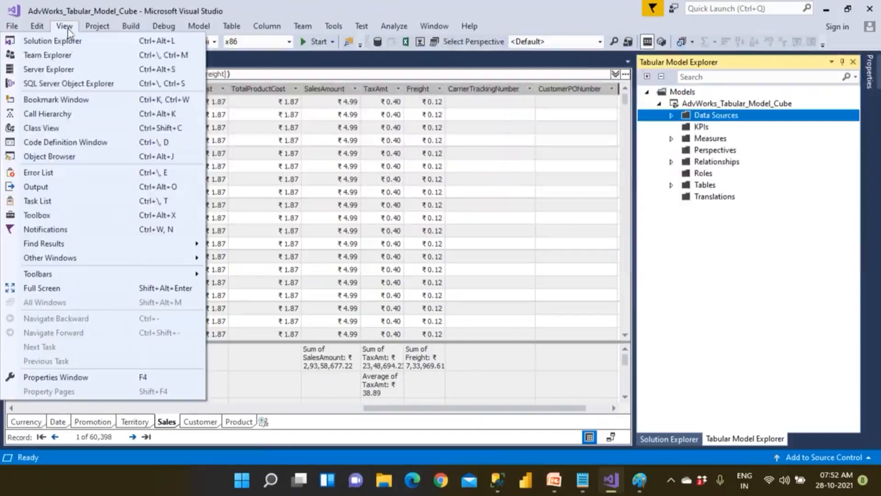
{"action": "left_click", "coordinate": [68, 42]}
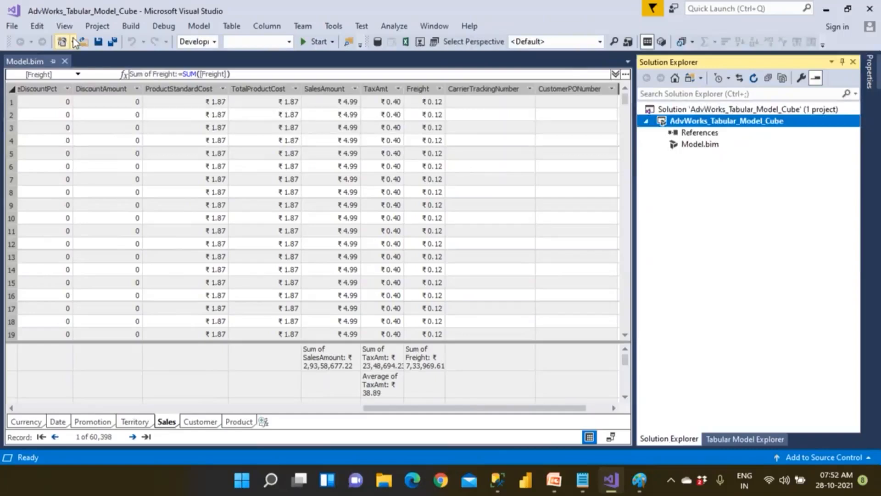
Review the deployment server and database in the AdvWorks_Tabular_Model_Cube project's properties without changing them
{"action": "right_click", "coordinate": [755, 128]}
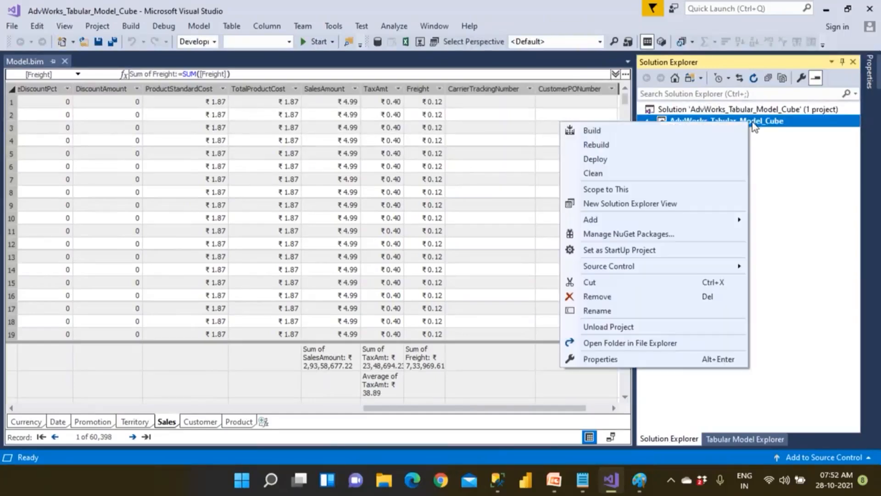
{"action": "left_click", "coordinate": [620, 360]}
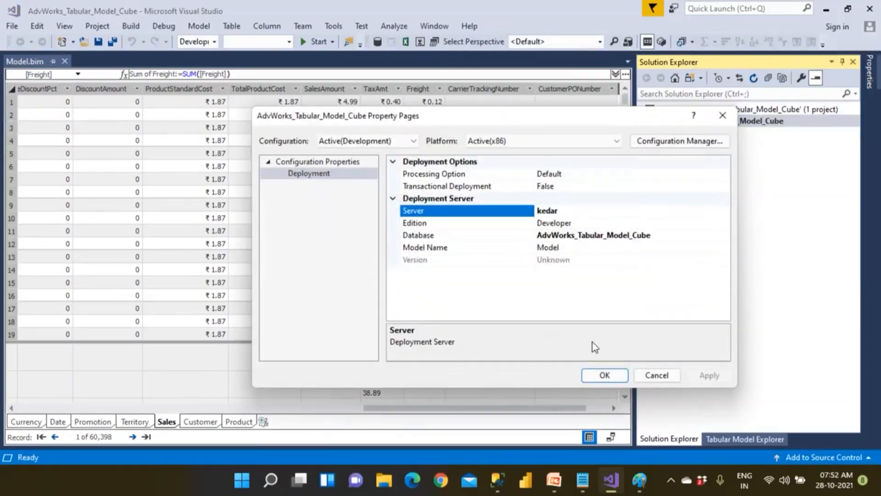
{"action": "left_click", "coordinate": [568, 211]}
{"action": "left_click", "coordinate": [605, 375]}
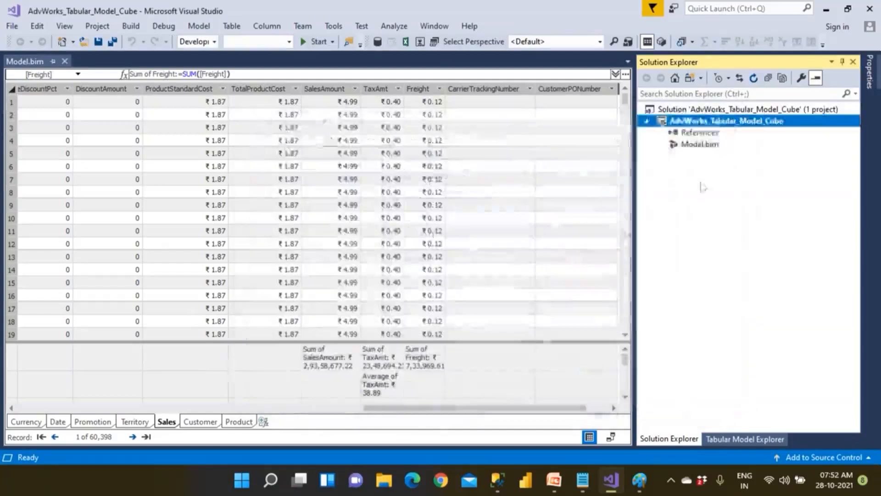
Build the AdvWorks_Tabular_Model_Cube project
{"action": "double_click", "coordinate": [698, 145]}
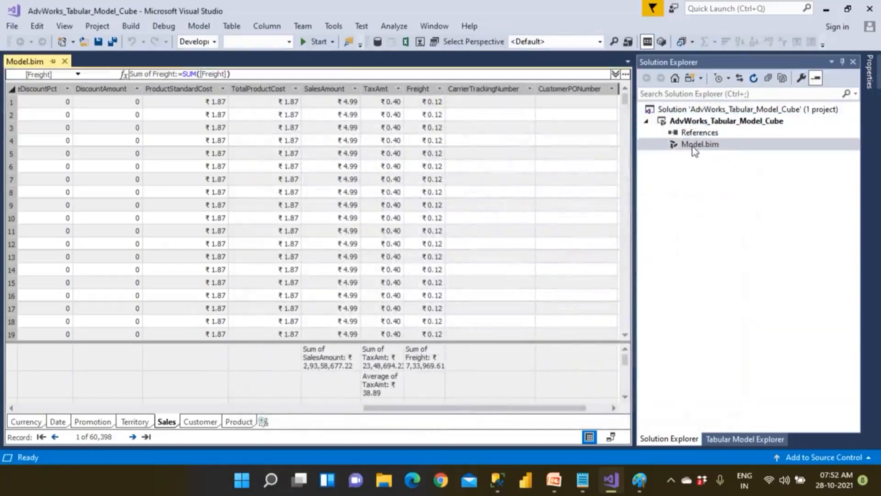
{"action": "right_click", "coordinate": [701, 123]}
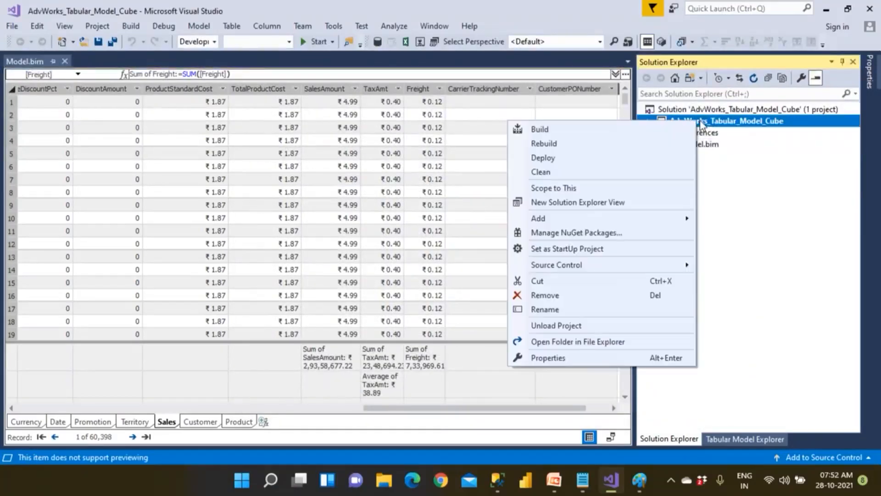
{"action": "left_click", "coordinate": [562, 132]}
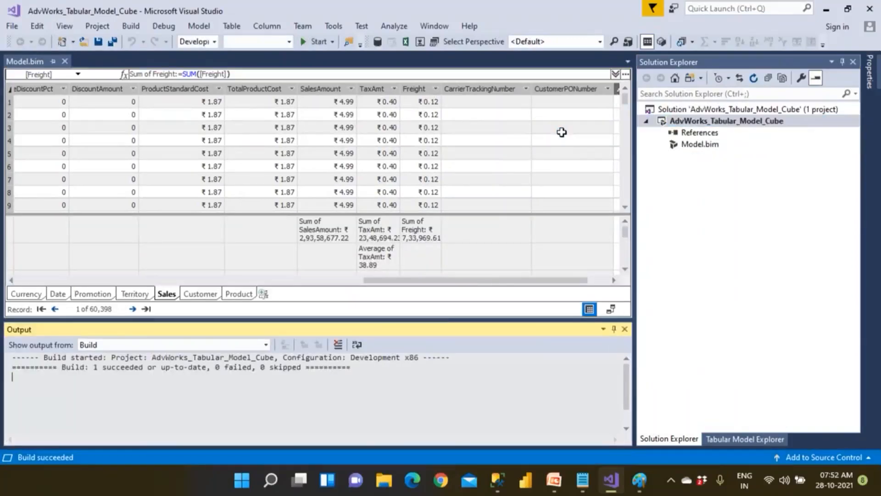
Switch to Notepad and add the heading "7. Deploy" below the Sum of OrderQuantity formula
{"action": "key", "text": "super"}
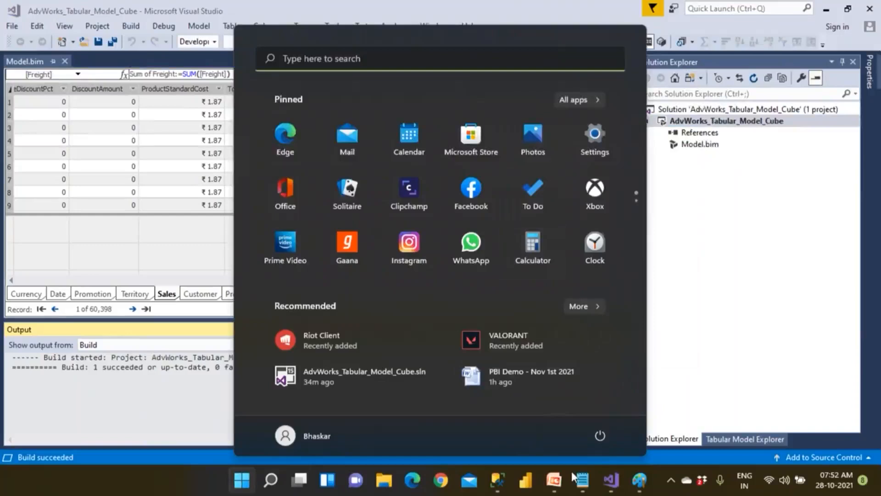
{"action": "left_click", "coordinate": [583, 480]}
{"action": "scroll", "coordinate": [188, 378], "scroll_direction": "down", "scroll_amount": 10}
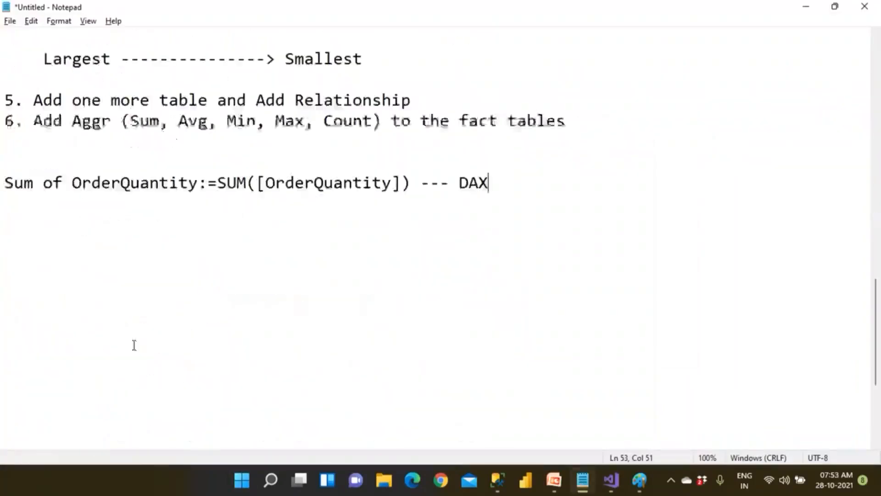
{"action": "left_click", "coordinate": [87, 213]}
{"action": "type", "text": "7. D"}
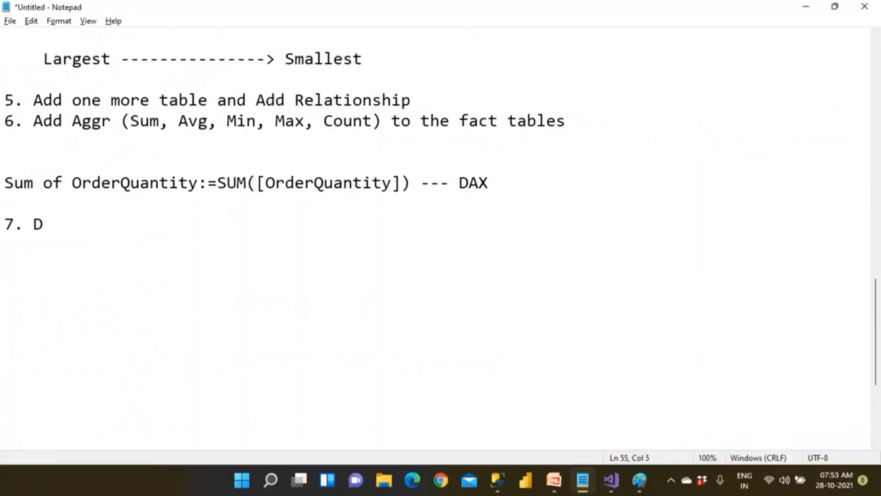
{"action": "type", "text": "eploy"}
{"action": "key", "text": "Return"}
Add the indented line "Go to View -- Sol Explorer" under the Deploy heading
{"action": "type", "text": "G"}
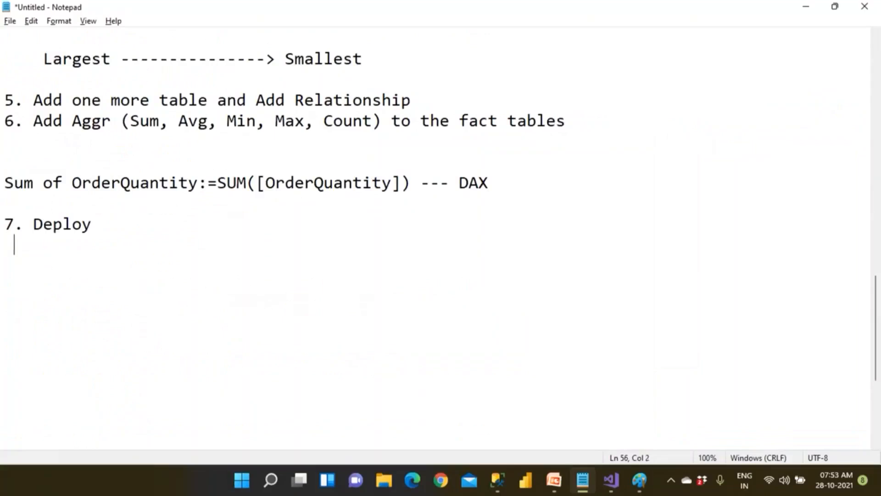
{"action": "type", "text": "o tpo"}
{"action": "key", "text": "BackSpace"}
{"action": "key", "text": "BackSpace"}
{"action": "key", "text": "BackSpace"}
{"action": "type", "text": "o So"}
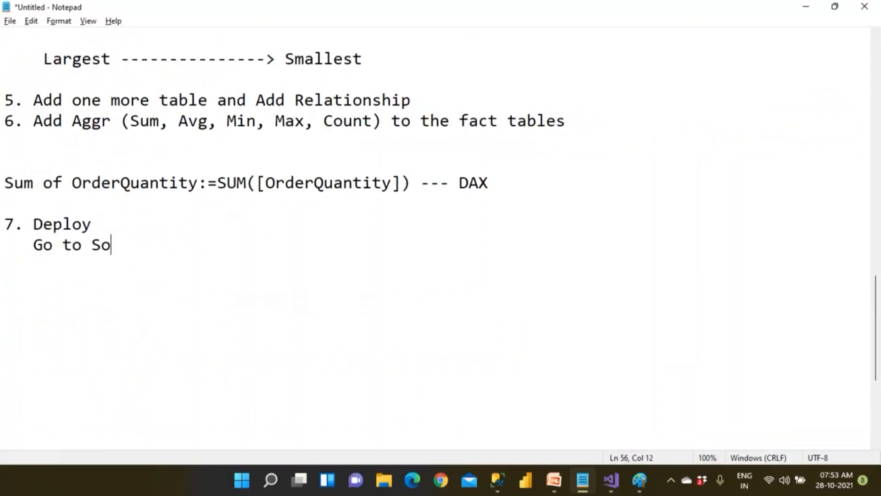
{"action": "type", "text": "l Explorer"}
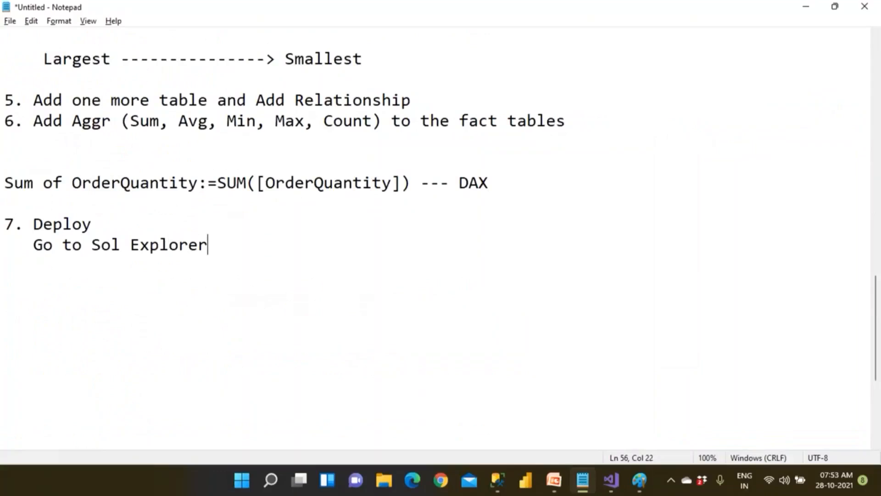
{"action": "key", "text": "BackSpace"}
{"action": "key", "text": "BackSpace"}
{"action": "key", "text": "BackSpace"}
{"action": "key", "text": "BackSpace"}
{"action": "key", "text": "BackSpace"}
{"action": "key", "text": "BackSpace"}
{"action": "key", "text": "BackSpace"}
{"action": "key", "text": "BackSpace"}
{"action": "key", "text": "BackSpace"}
{"action": "key", "text": "BackSpace"}
{"action": "key", "text": "BackSpace"}
{"action": "key", "text": "BackSpace"}
{"action": "type", "text": "View -- "}
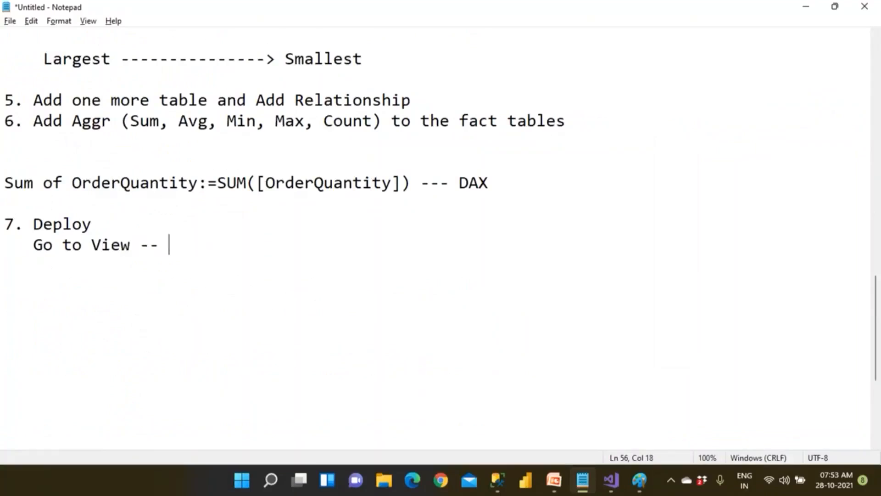
{"action": "type", "text": "Sol E"}
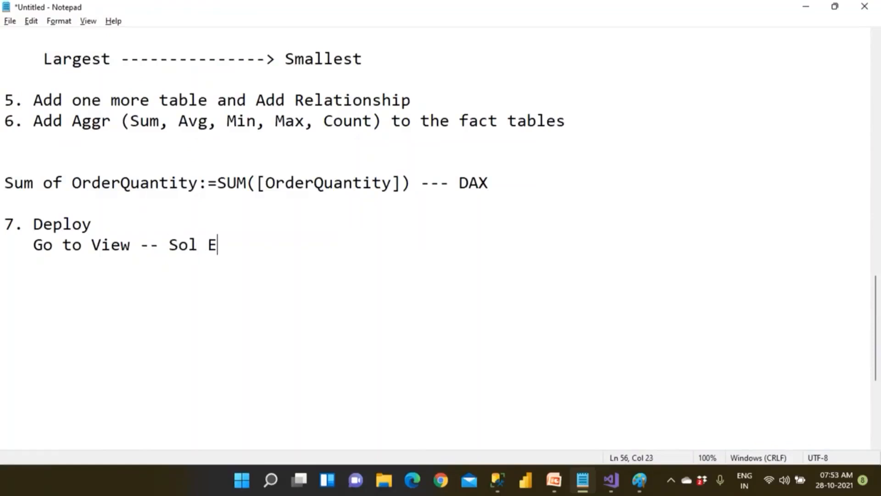
{"action": "type", "text": "xplorer"}
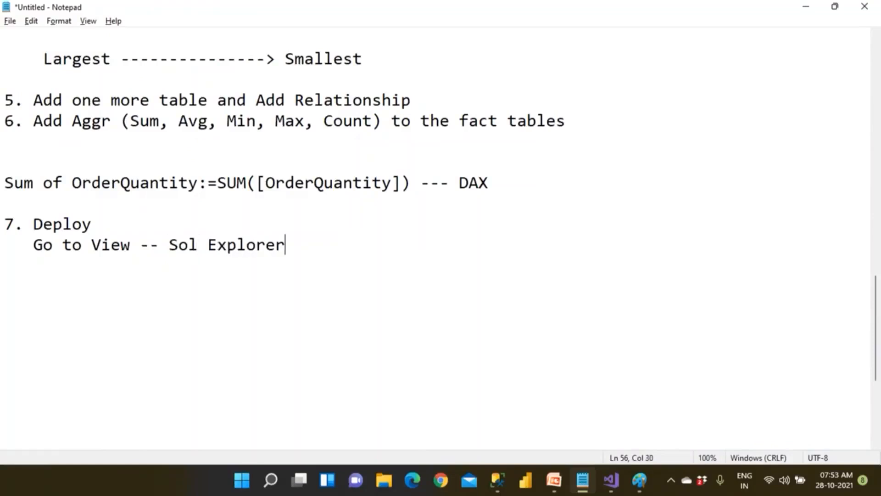
Switch to Visual Studio, close Solution Explorer and reopen it with the project's commands shown
{"action": "left_click", "coordinate": [612, 481]}
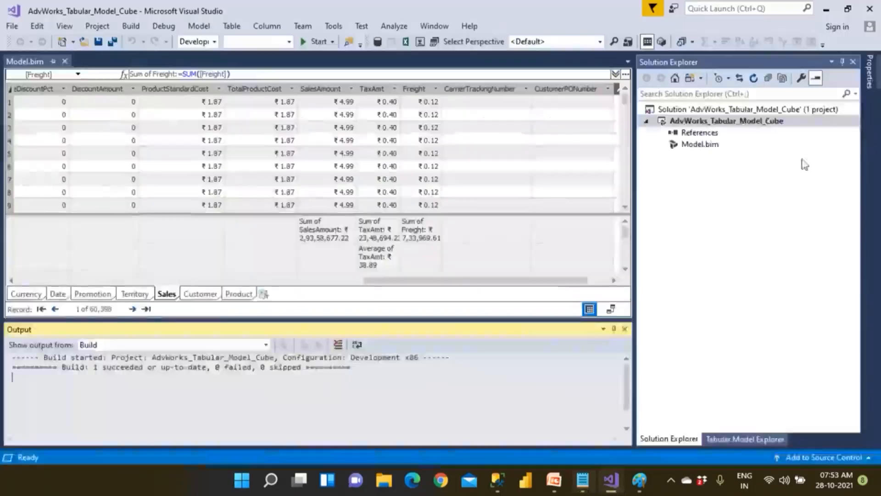
{"action": "left_click", "coordinate": [853, 62]}
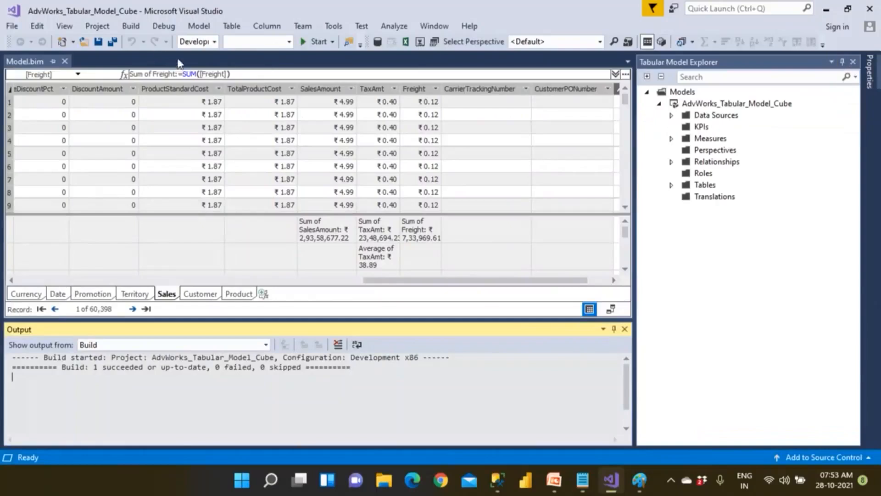
{"action": "left_click", "coordinate": [65, 30]}
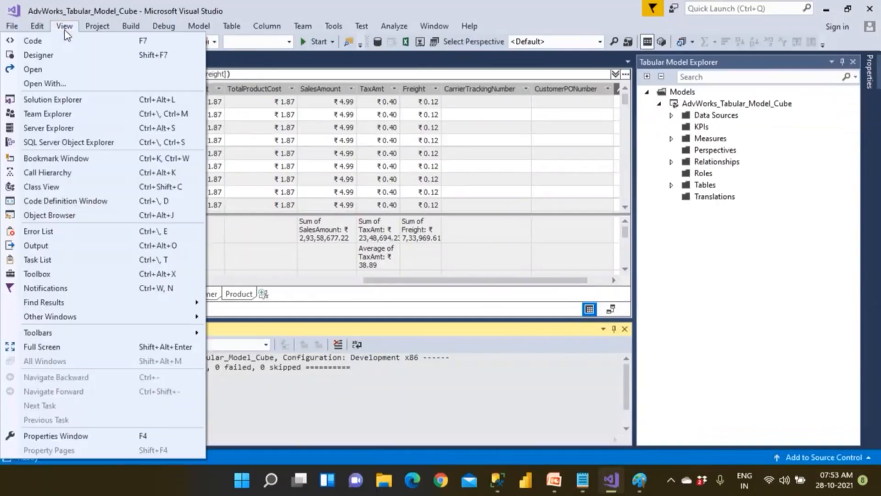
{"action": "left_click", "coordinate": [75, 102]}
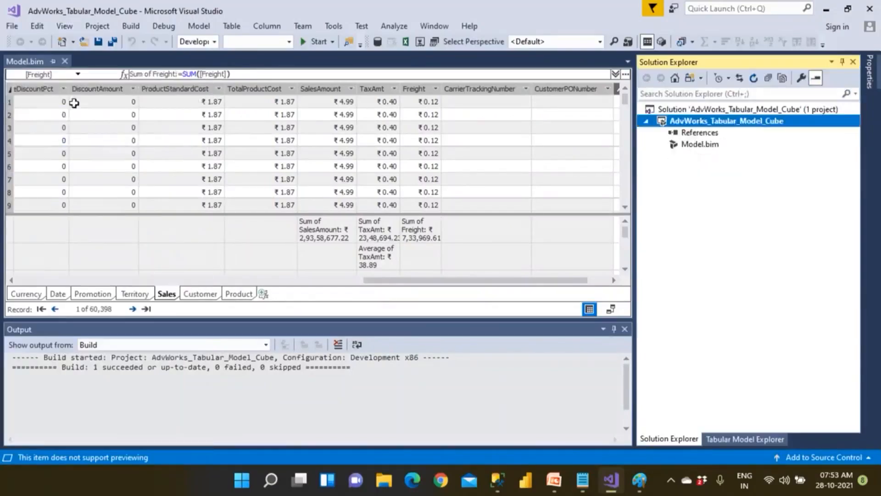
{"action": "right_click", "coordinate": [721, 126]}
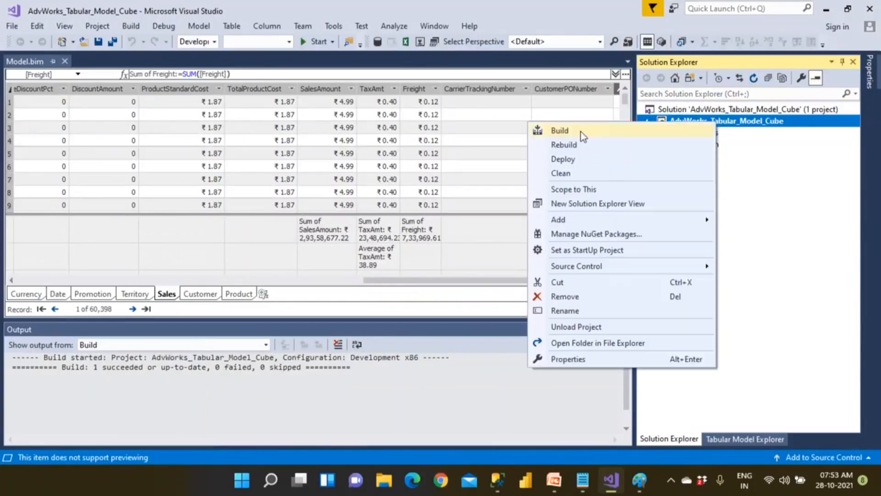
Switch to Notepad and add the line "R/C Project Name and Build (Syntax Errors)" under the Solution Explorer note
{"action": "key", "text": "alt+Tab"}
{"action": "key", "text": "Return"}
{"action": "type", "text": "R/C "}
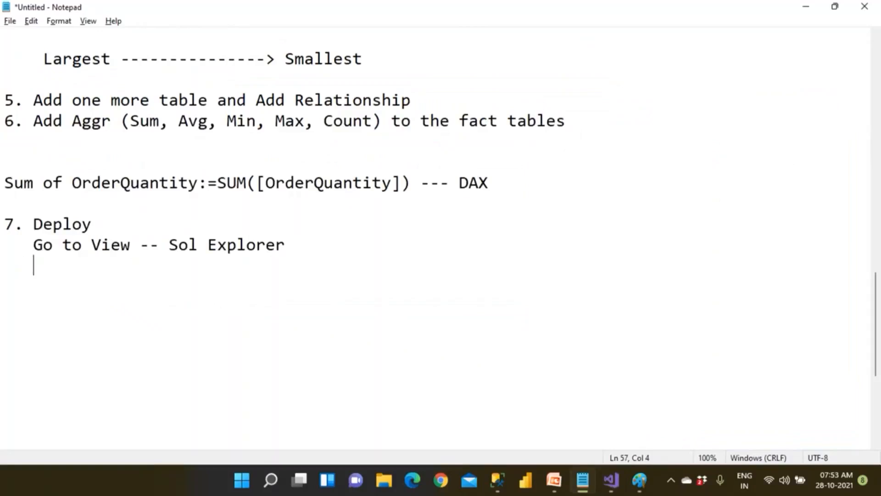
{"action": "type", "text": "Project "}
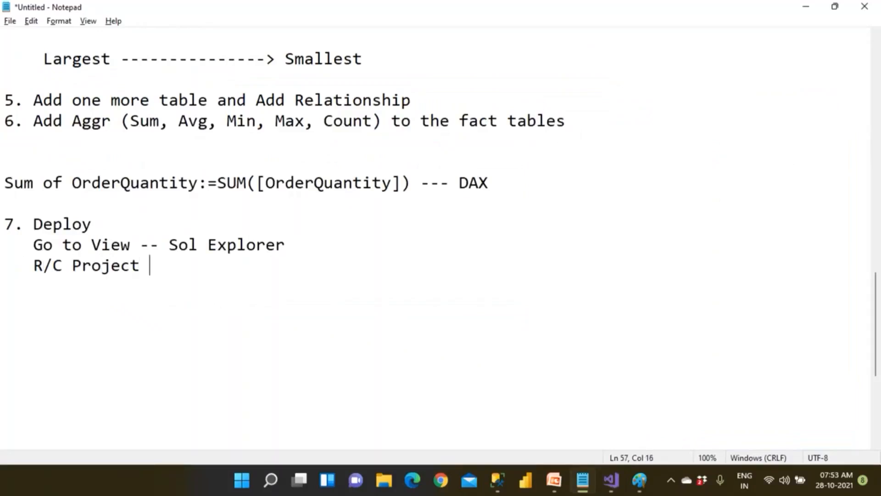
{"action": "type", "text": "Name and "}
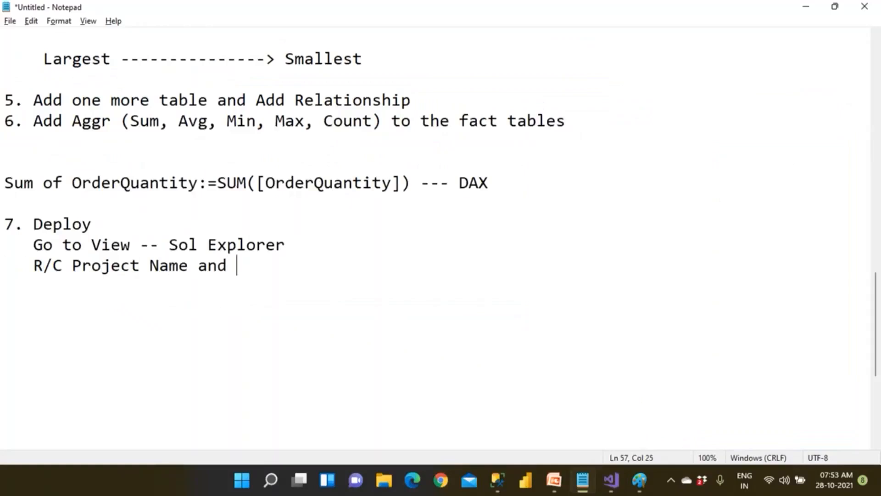
{"action": "type", "text": "Build "}
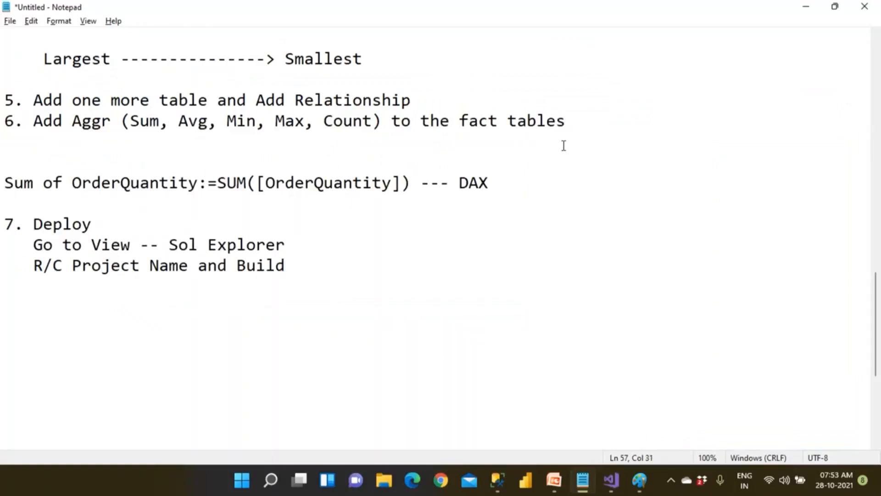
{"action": "type", "text": "(Synt"}
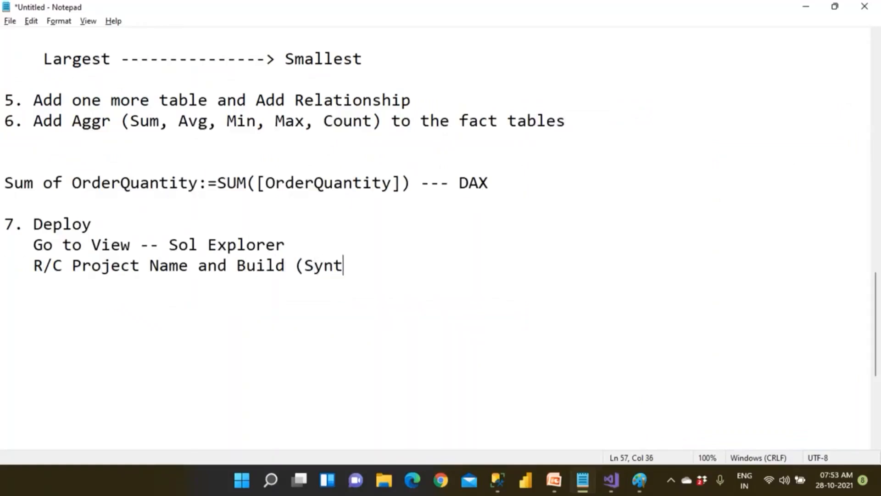
{"action": "type", "text": "ax Err"}
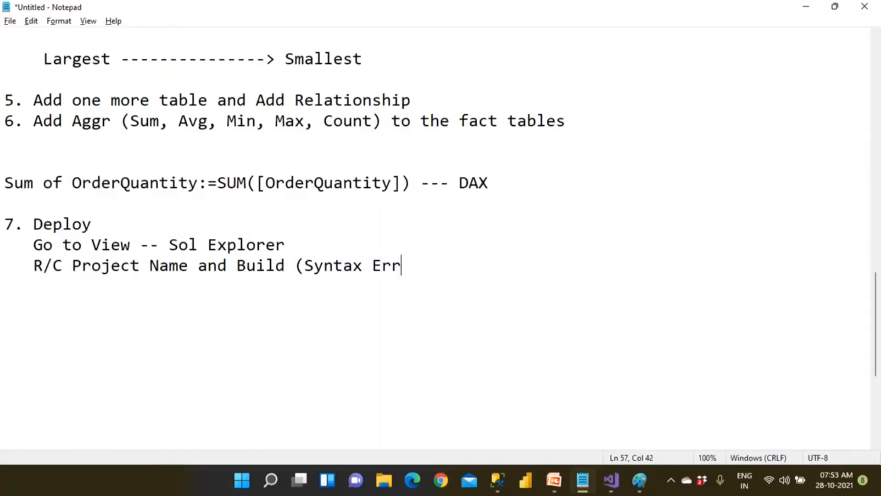
{"action": "type", "text": "ors)"}
Switch to Visual Studio, rebuild the AdvWorks_Tabular_Model_Cube project and build it once more
{"action": "key", "text": "alt+Tab"}
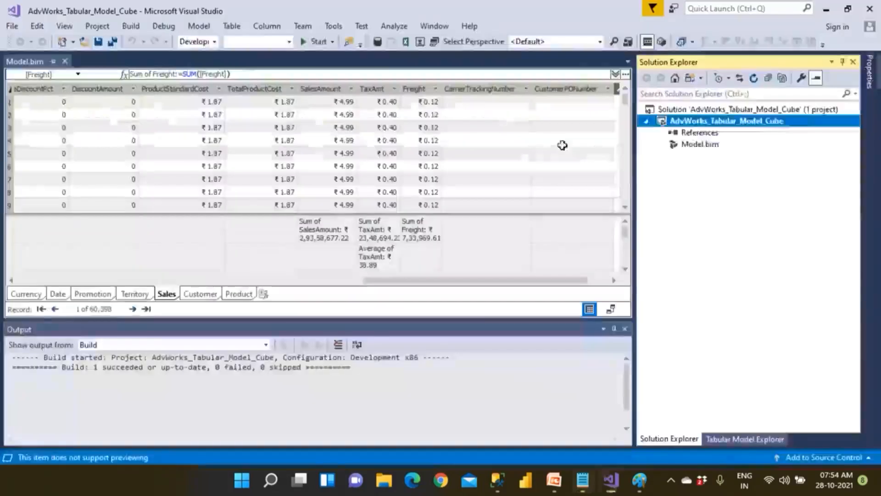
{"action": "right_click", "coordinate": [713, 123]}
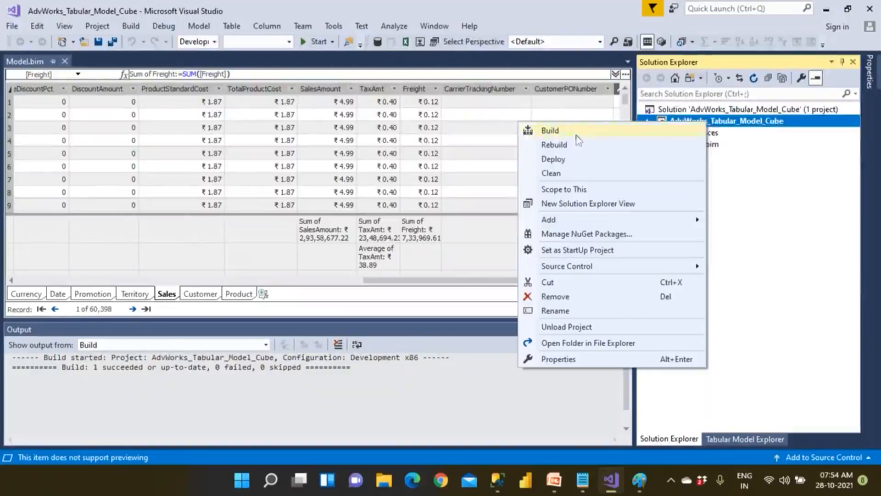
{"action": "left_click", "coordinate": [555, 145]}
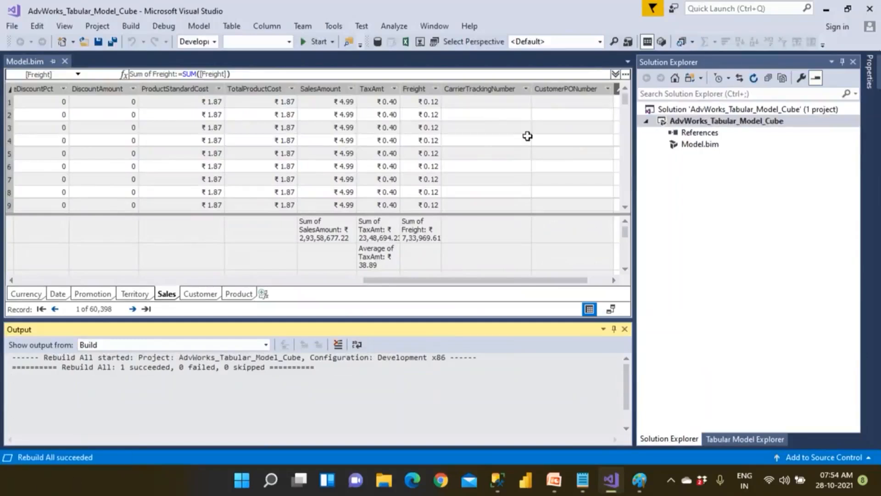
{"action": "right_click", "coordinate": [688, 121]}
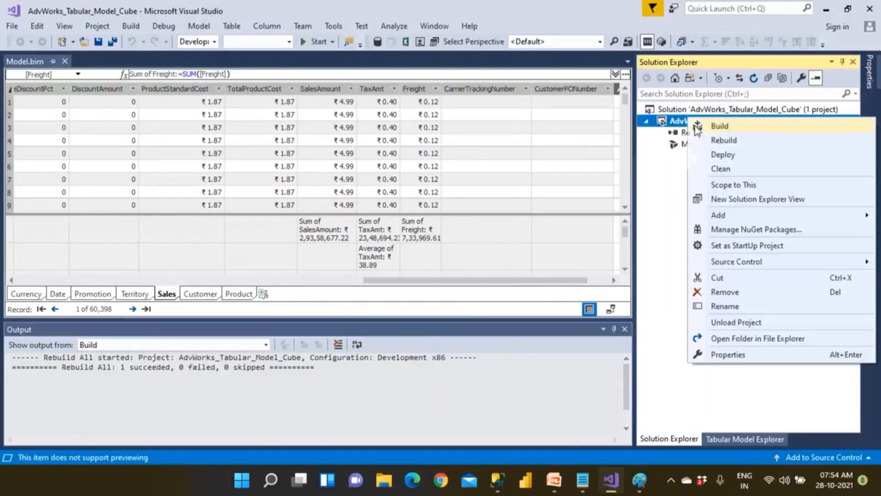
{"action": "left_click", "coordinate": [719, 126]}
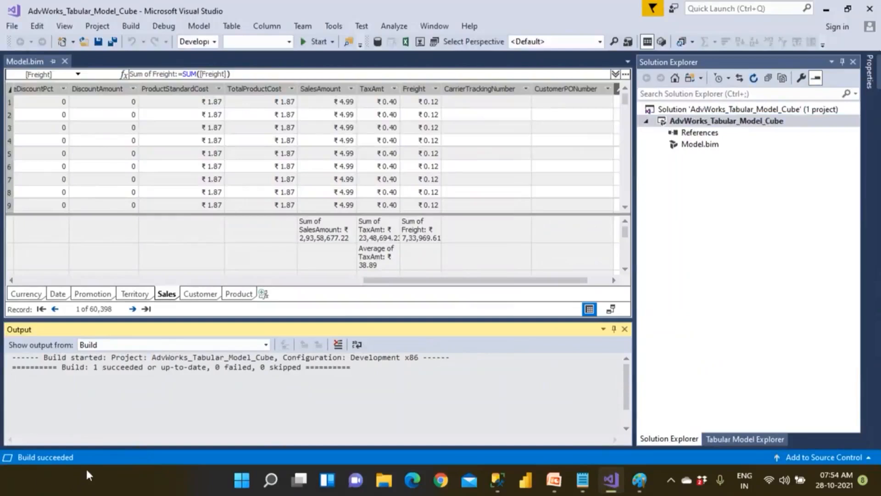
Deploy the AdvWorks_Tabular_Model_Cube project without upgrading its compatibility level and close the deployment report
{"action": "right_click", "coordinate": [684, 122]}
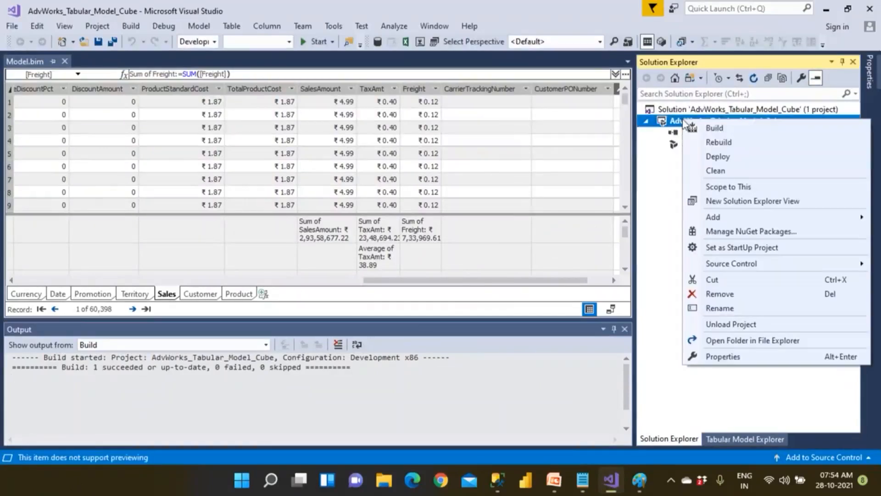
{"action": "left_click", "coordinate": [711, 157]}
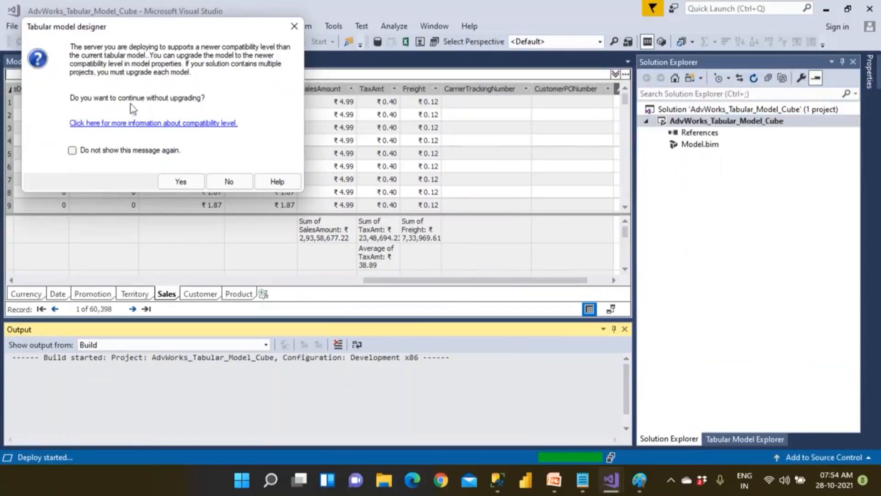
{"action": "left_click", "coordinate": [180, 181]}
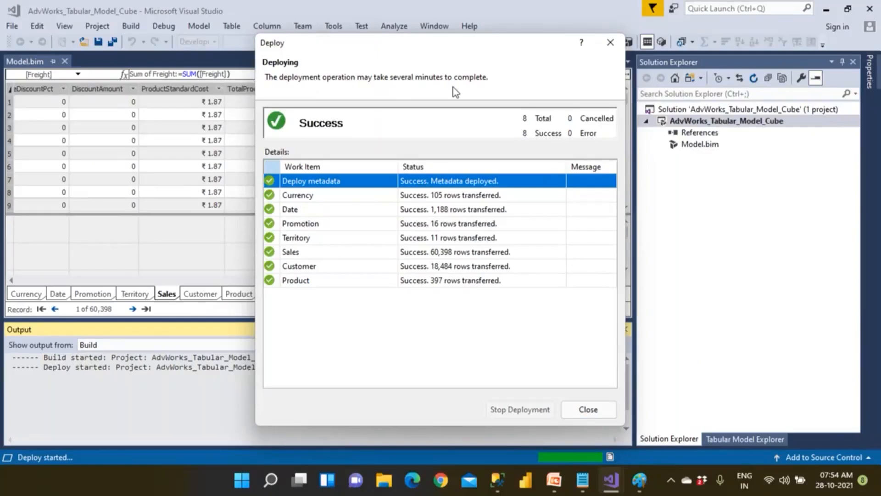
{"action": "left_click", "coordinate": [573, 410]}
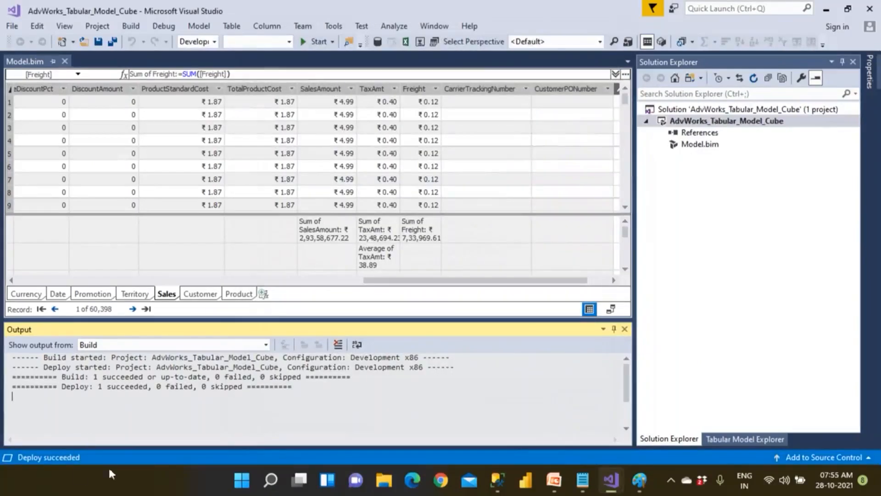
Switch to SQL Server Management Studio, refresh the Analysis Services server and expand its Databases folder
{"action": "left_click", "coordinate": [499, 480]}
{"action": "left_click", "coordinate": [92, 237]}
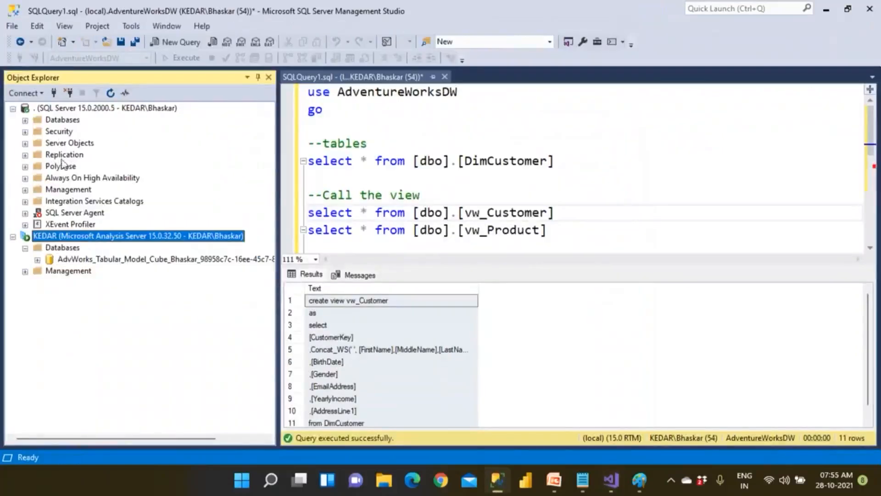
{"action": "left_click", "coordinate": [110, 93]}
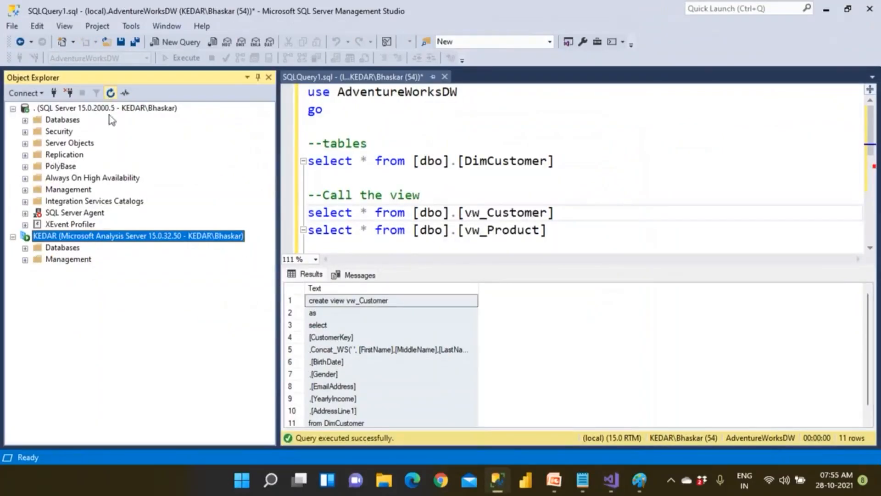
{"action": "double_click", "coordinate": [62, 248]}
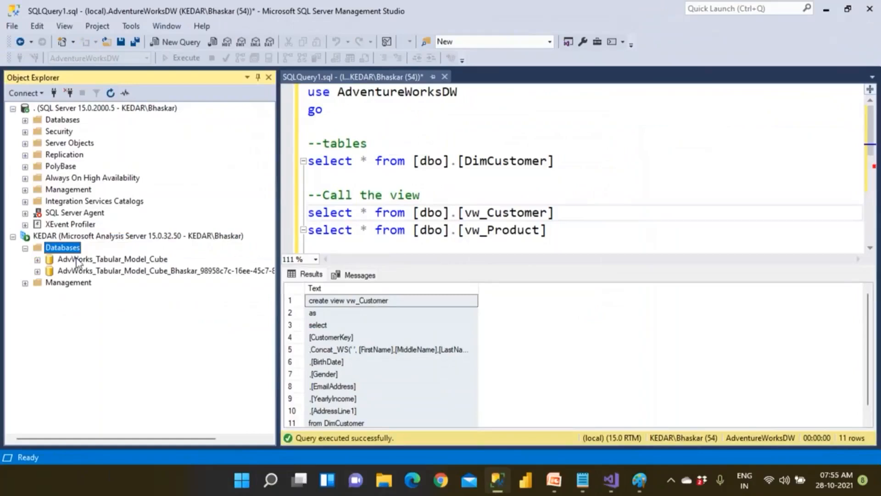
Expand the deployed AdvWorks_Tabular_Model_Cube database and inspect its Tables and Connections
{"action": "double_click", "coordinate": [84, 260]}
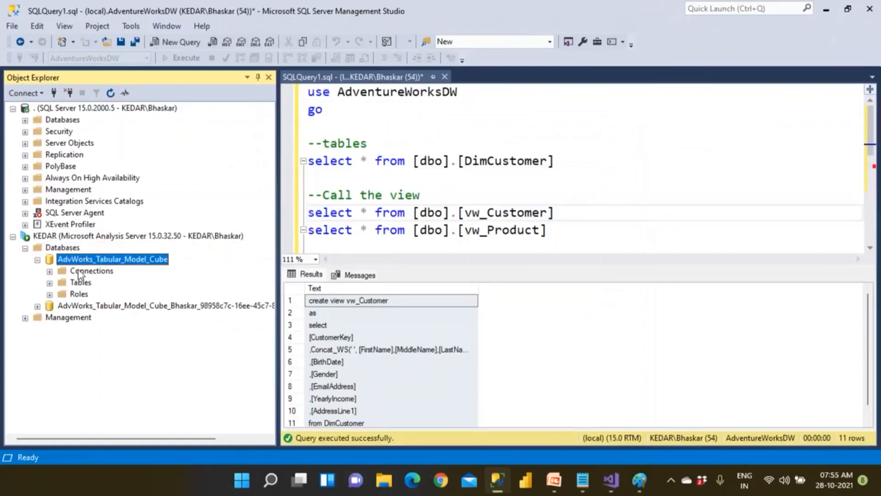
{"action": "left_click", "coordinate": [50, 283]}
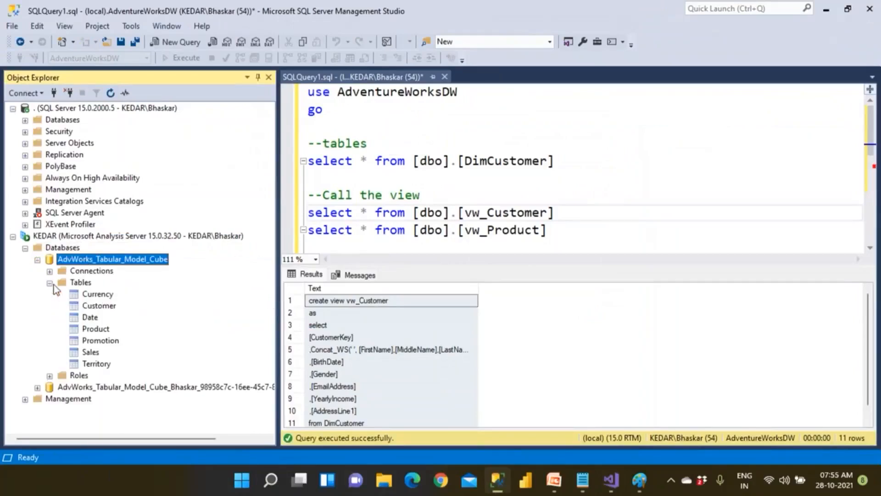
{"action": "left_click", "coordinate": [50, 272]}
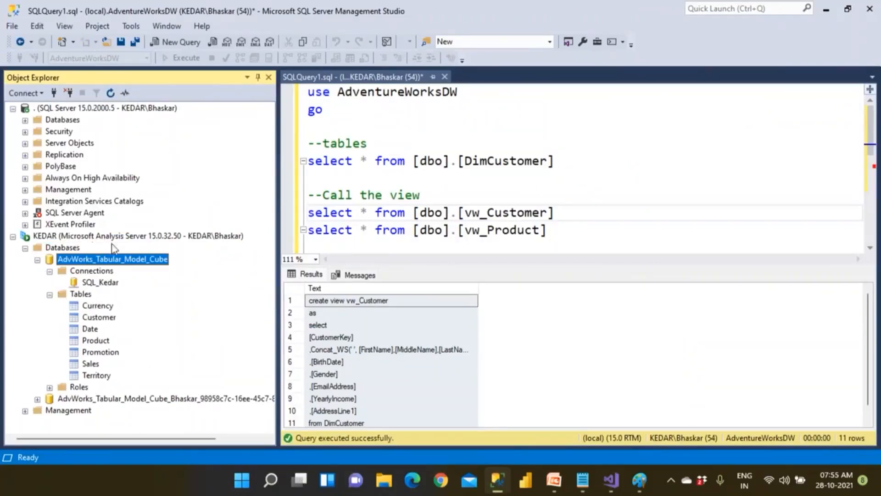
Collapse the AdvWorks_Tabular_Model_Cube database, switch to Power BI Desktop and dismiss its start screen
{"action": "left_click", "coordinate": [37, 261]}
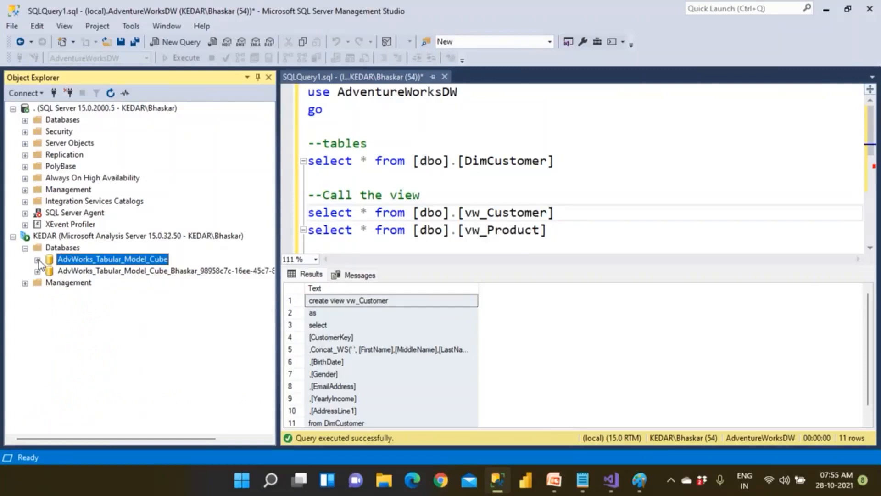
{"action": "left_click", "coordinate": [527, 480]}
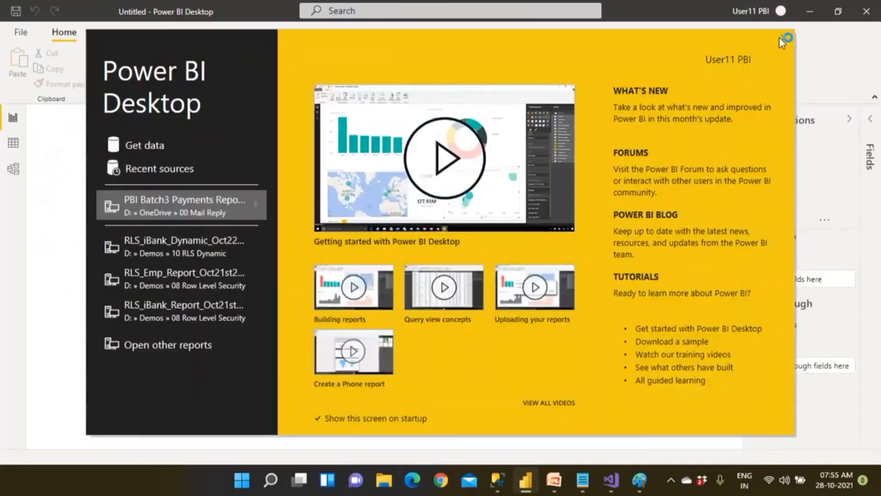
{"action": "left_click", "coordinate": [780, 38]}
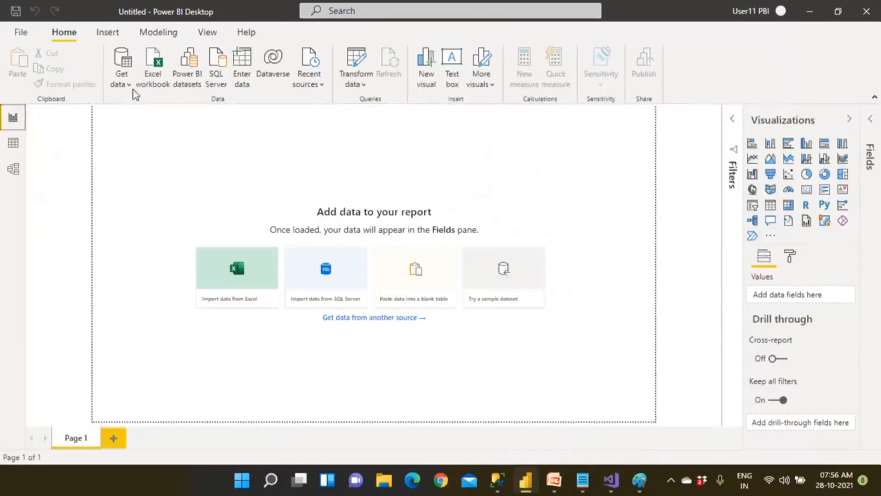
Connect to the SQL Server Analysis Services server kedar in Connect live mode, without specifying a database
{"action": "left_click", "coordinate": [131, 85]}
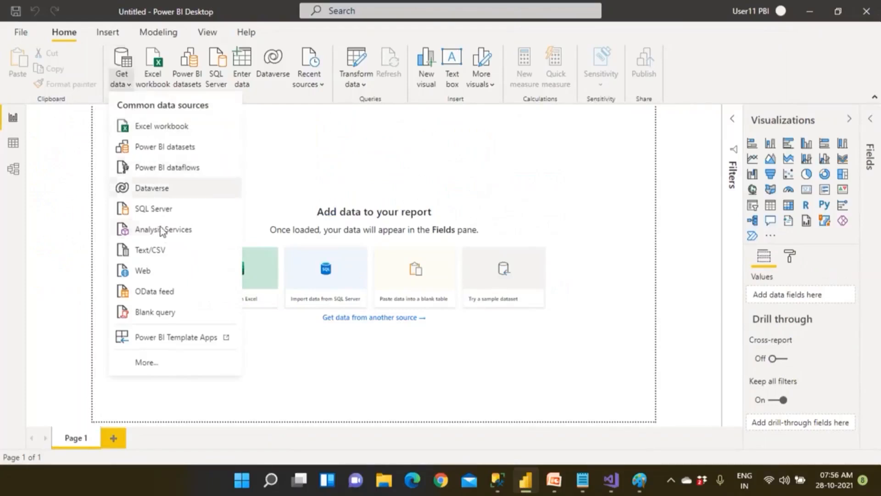
{"action": "left_click", "coordinate": [195, 233]}
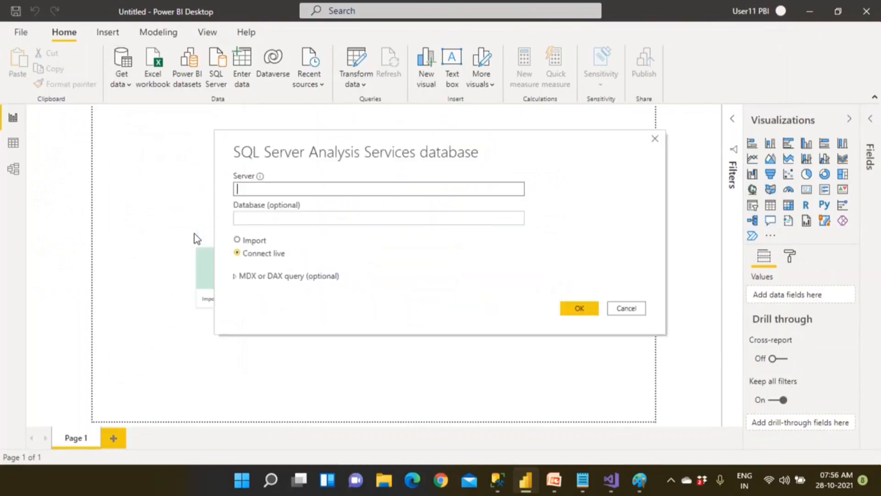
{"action": "type", "text": "kedar"}
{"action": "left_click", "coordinate": [255, 242]}
{"action": "left_click", "coordinate": [258, 255]}
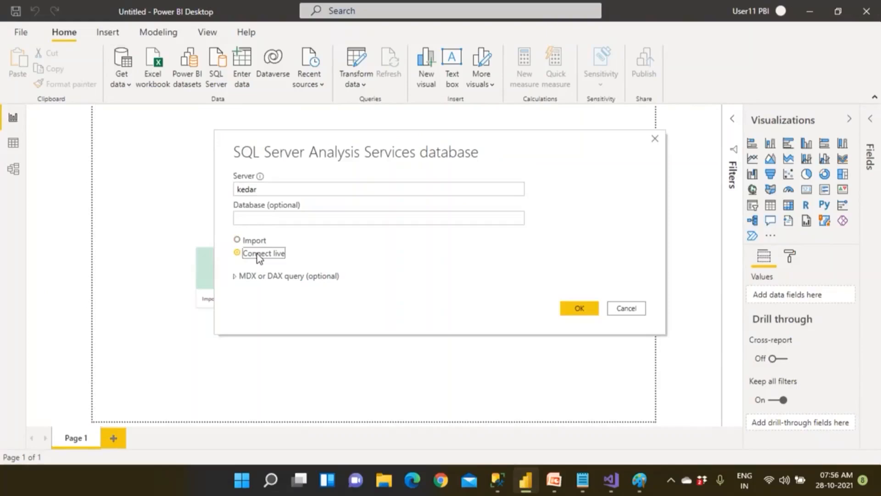
{"action": "left_click", "coordinate": [270, 219]}
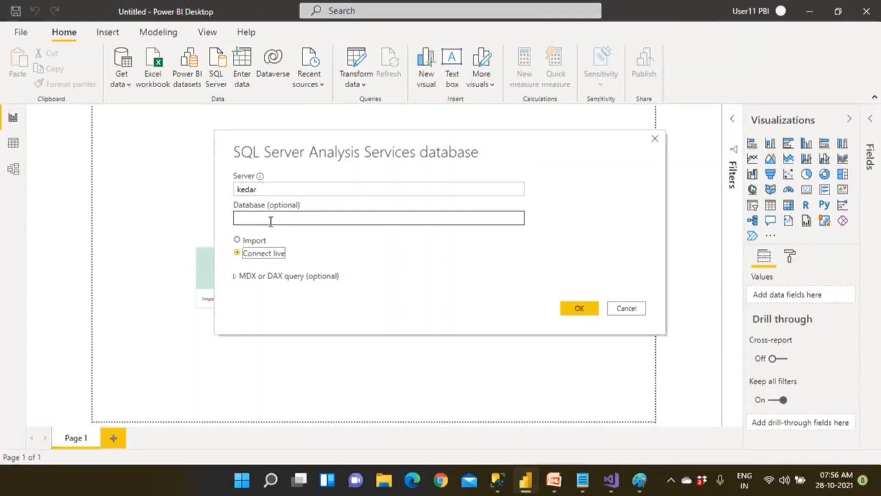
{"action": "left_click", "coordinate": [580, 310]}
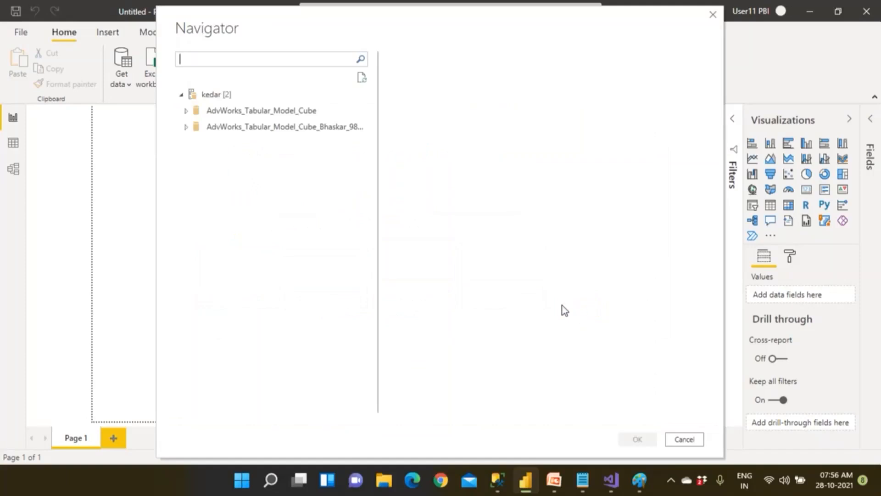
Switch to SQL Server Management Studio, compare the two Analysis Services databases and return to Power BI Desktop
{"action": "left_click", "coordinate": [497, 480]}
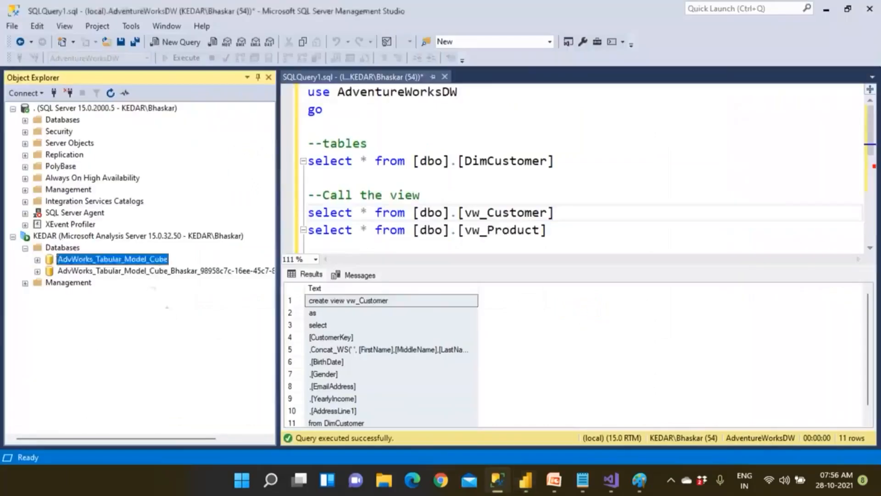
{"action": "left_click", "coordinate": [149, 272]}
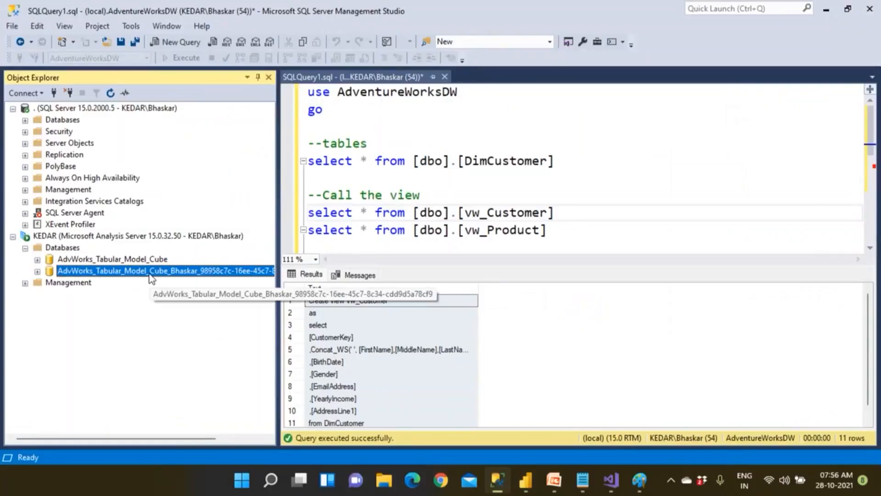
{"action": "left_click", "coordinate": [141, 260]}
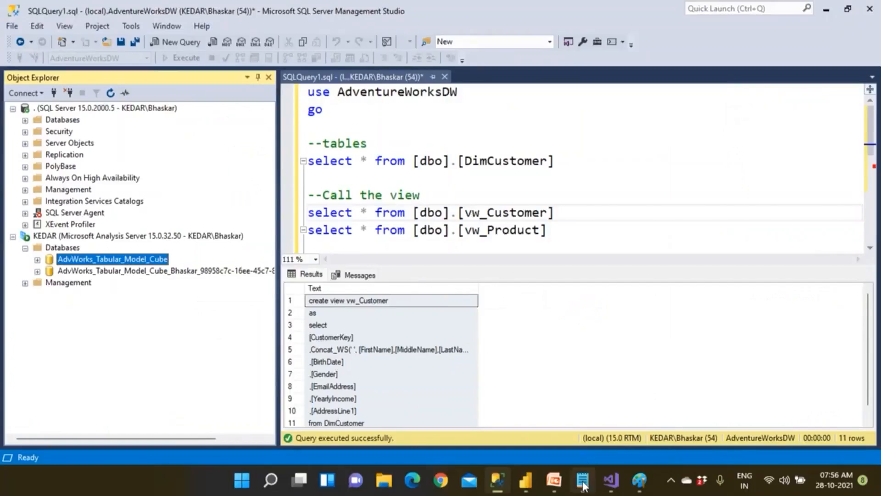
{"action": "left_click", "coordinate": [526, 480]}
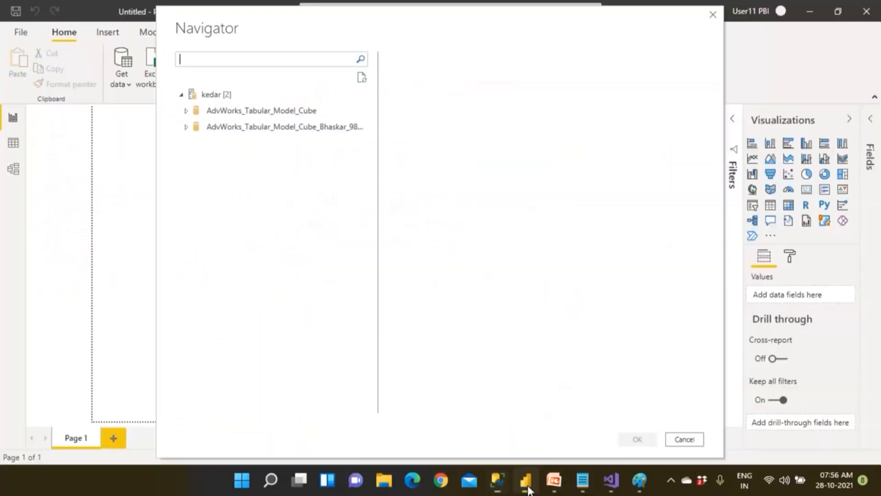
Expand AdvWorks_Tabular_Model_Cube in the Navigator and establish the live connection to its Model
{"action": "left_click", "coordinate": [272, 111]}
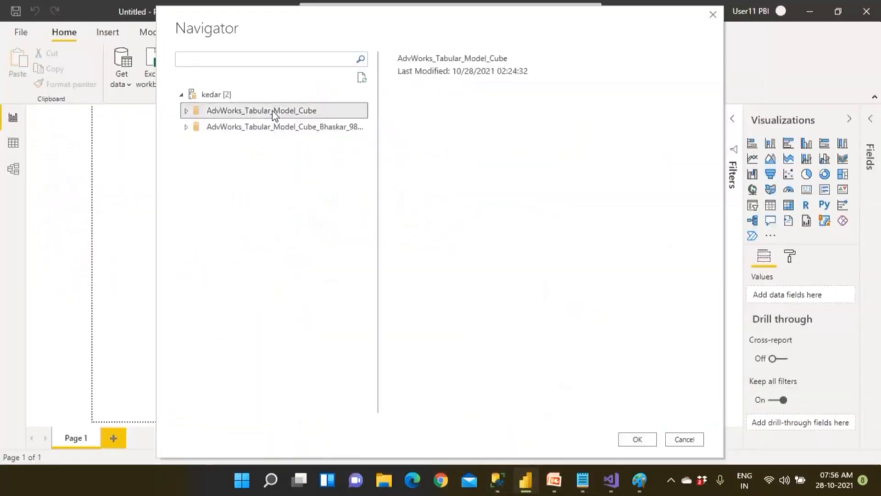
{"action": "left_click", "coordinate": [186, 110]}
{"action": "left_click", "coordinate": [223, 128]}
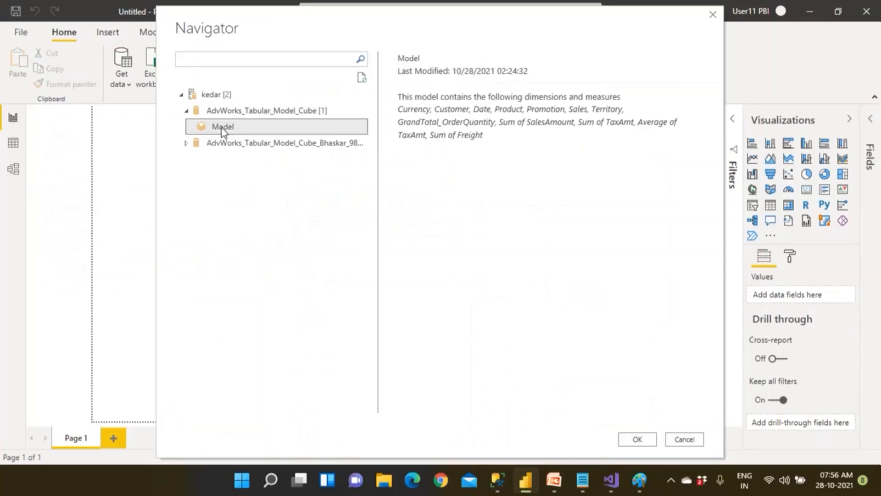
{"action": "left_click", "coordinate": [232, 115]}
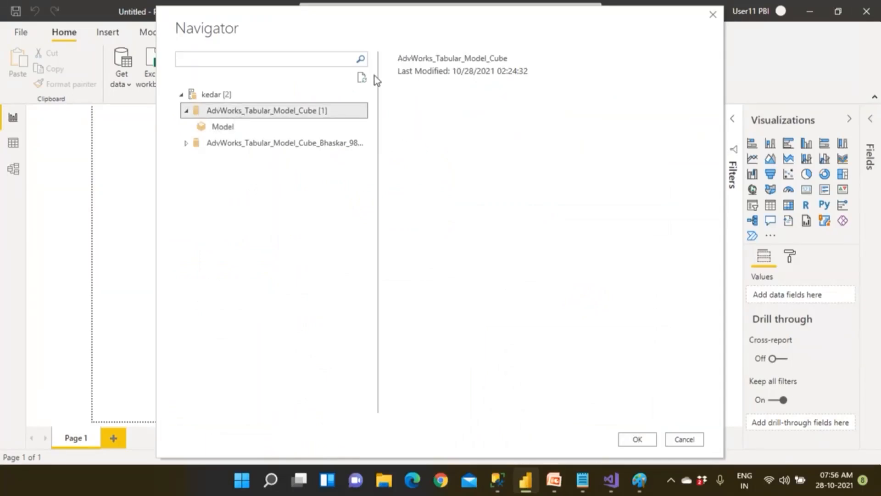
{"action": "left_click", "coordinate": [226, 127]}
{"action": "left_click", "coordinate": [638, 439]}
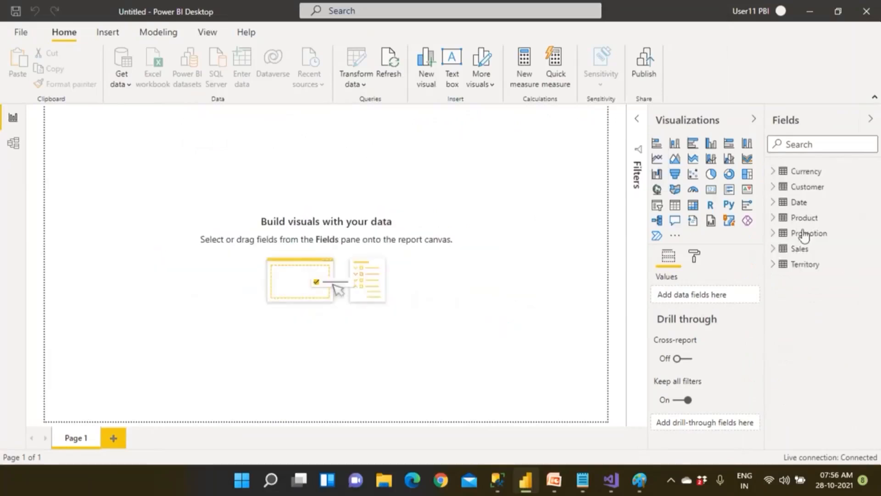
Expand the Currency, Customer and Date tables of the connected model and look through their fields
{"action": "left_click", "coordinate": [776, 173]}
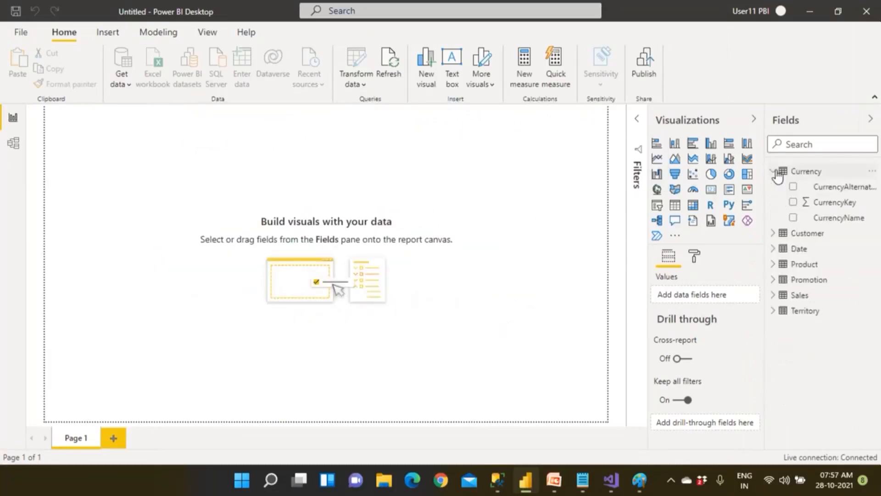
{"action": "left_click", "coordinate": [774, 234]}
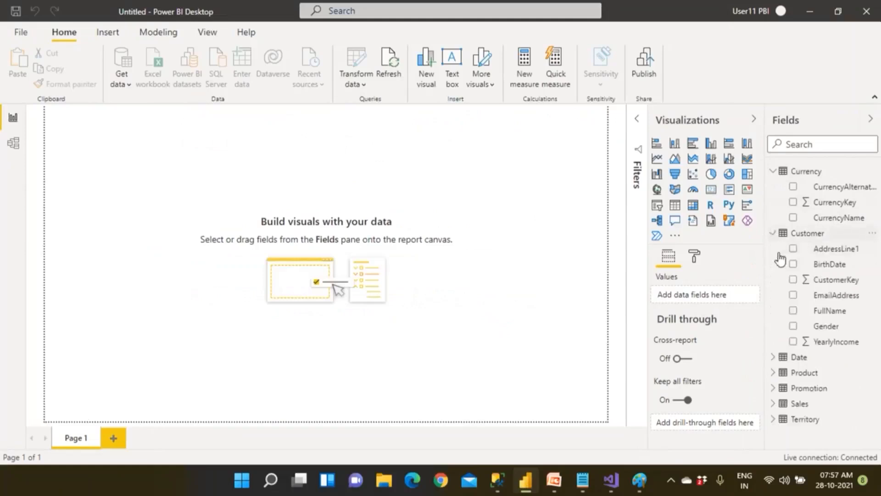
{"action": "left_click", "coordinate": [775, 358]}
{"action": "scroll", "coordinate": [780, 376], "scroll_direction": "down", "scroll_amount": 5}
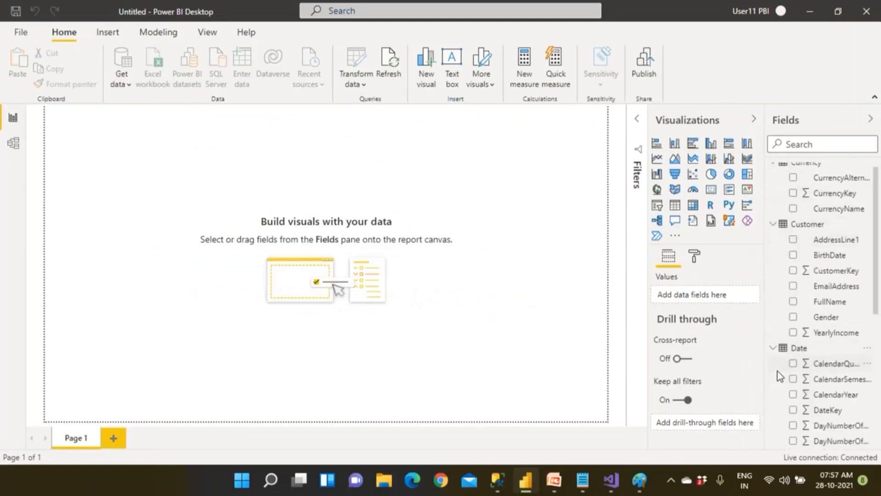
{"action": "scroll", "coordinate": [776, 368], "scroll_direction": "up", "scroll_amount": 6}
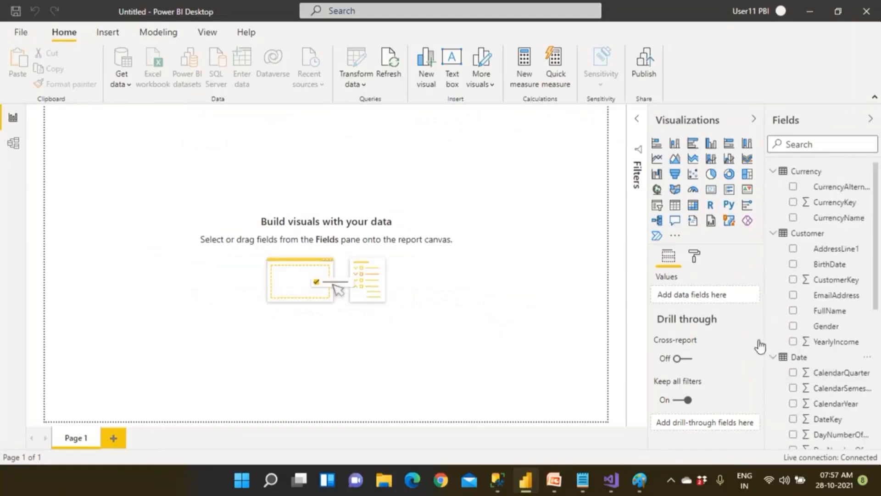
Add an empty stacked bar chart to Page 1, enlarge it and place it in the upper middle of the page
{"action": "left_click", "coordinate": [659, 147]}
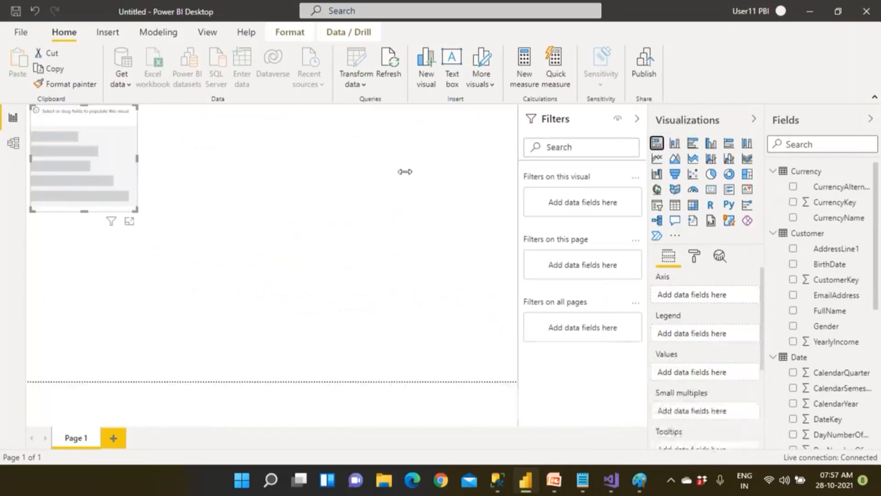
{"action": "left_click_drag", "start_coordinate": [123, 187], "coordinate": [372, 282]}
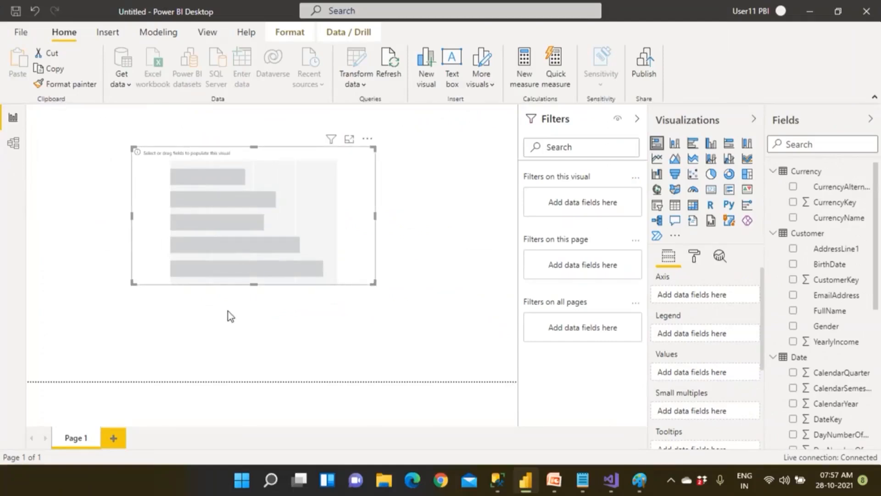
Switch to SQL Server Management Studio and run only the select query on [dbo].[DimCustomer]
{"action": "left_click", "coordinate": [498, 480]}
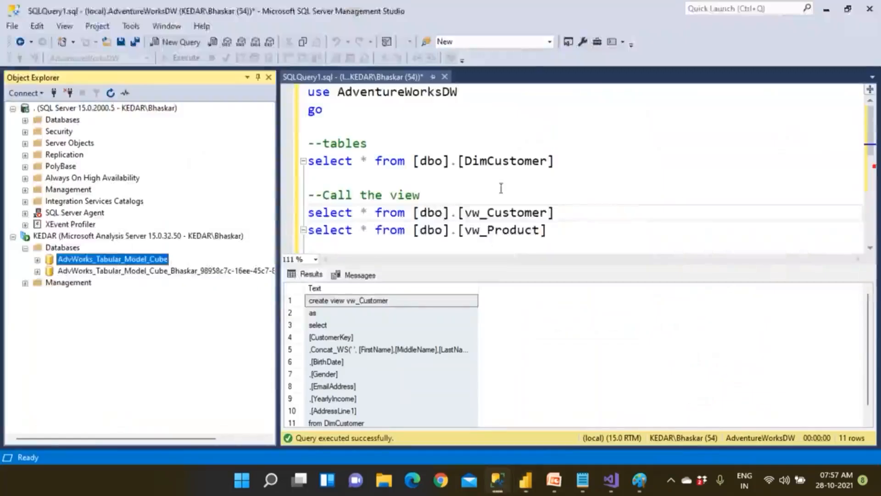
{"action": "left_click", "coordinate": [463, 194]}
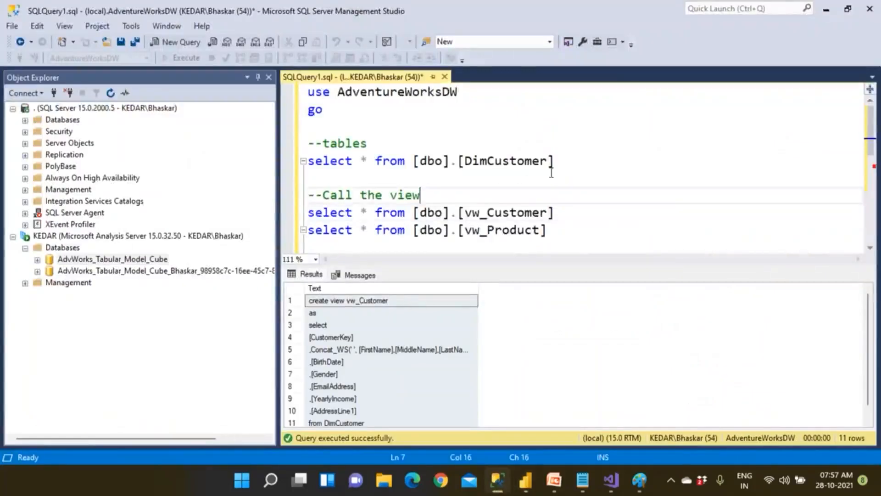
{"action": "left_click_drag", "start_coordinate": [561, 161], "coordinate": [307, 161]}
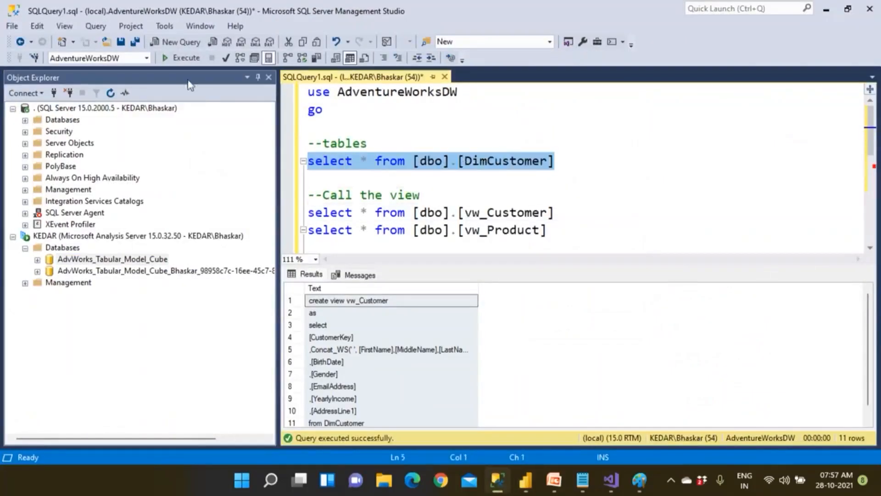
{"action": "left_click", "coordinate": [180, 59]}
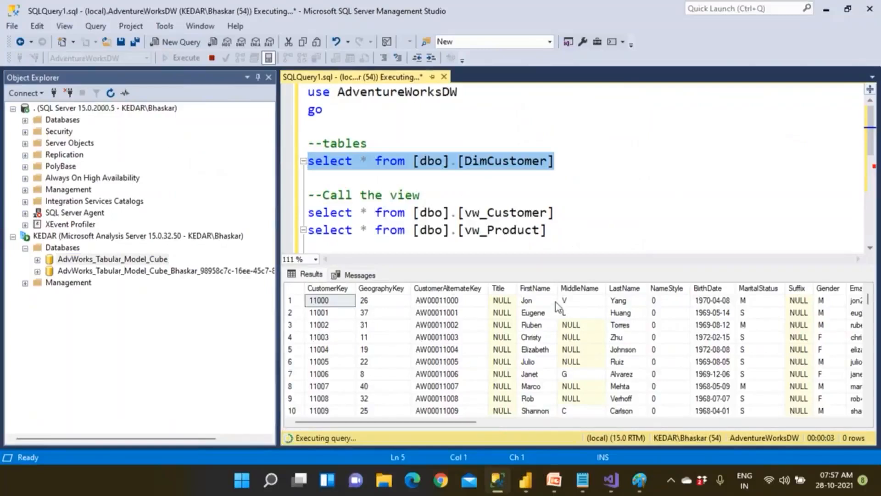
Switch to Paint and draw a rectangle about 91 × 50 px beside the Ds box inside the Tabular Model Project box
{"action": "left_click", "coordinate": [640, 480]}
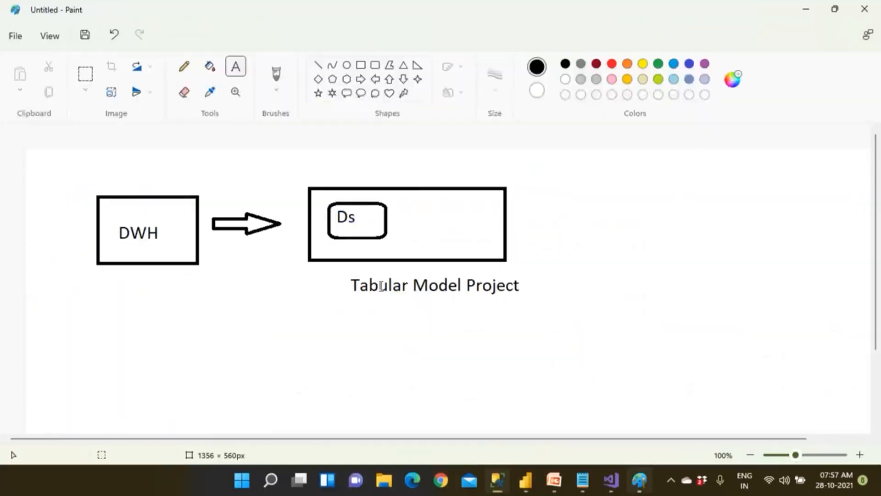
{"action": "left_click", "coordinate": [361, 66]}
{"action": "left_click_drag", "start_coordinate": [419, 203], "coordinate": [479, 237]}
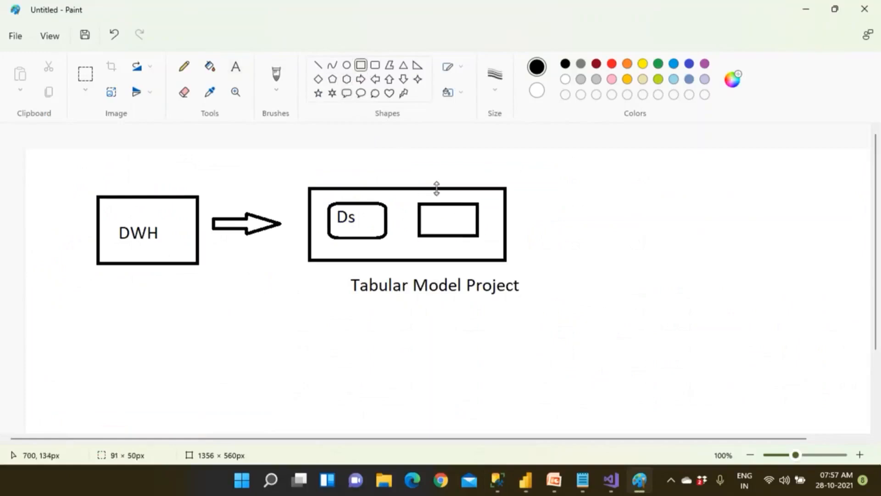
Add the sample values 10 and 20 on two lines beneath the DWH label
{"action": "left_click", "coordinate": [236, 67]}
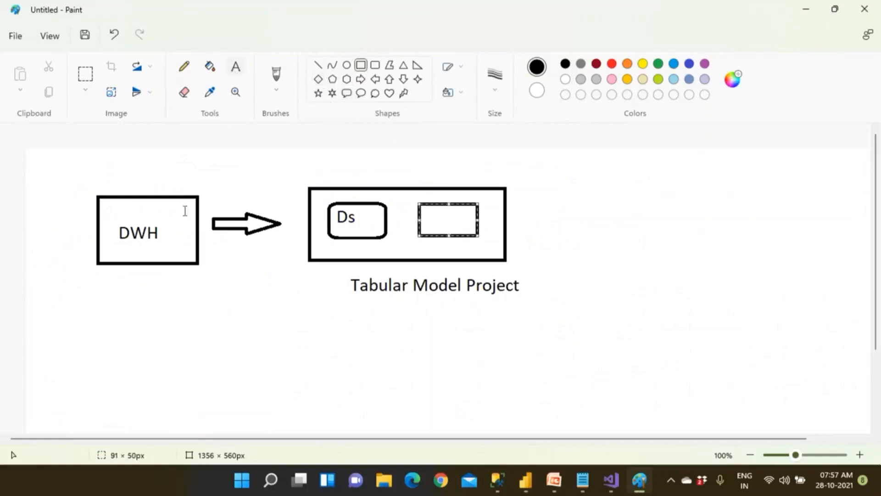
{"action": "left_click", "coordinate": [150, 255]}
{"action": "type", "text": "10"}
{"action": "key", "text": "Return"}
{"action": "type", "text": "20"}
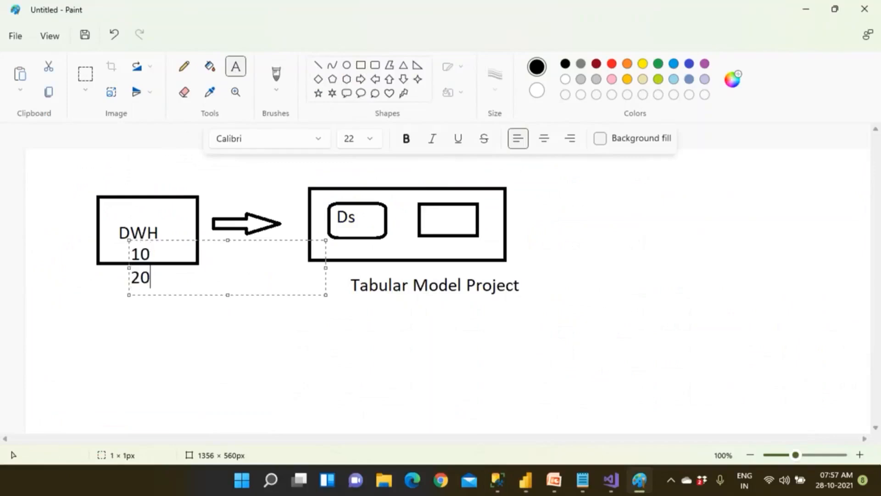
{"action": "left_click", "coordinate": [200, 335]}
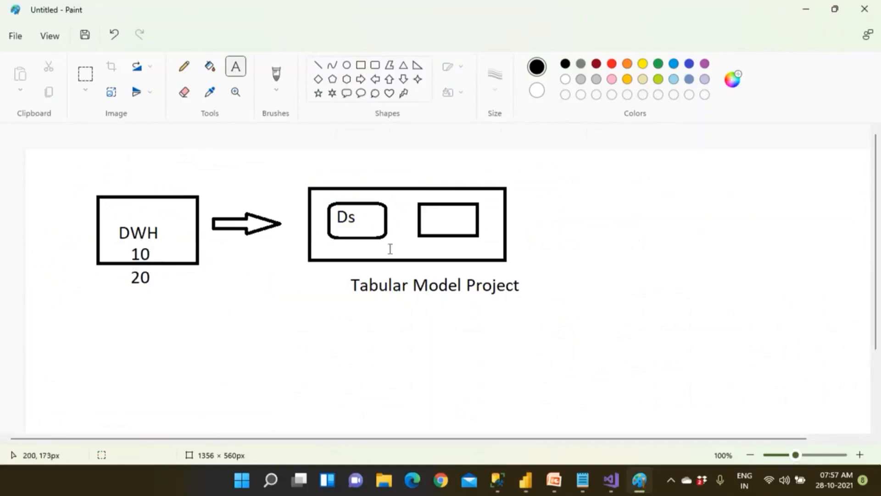
Add the value 10 inside the small rectangle of the Tabular Model Project box and 20 just beneath it
{"action": "left_click", "coordinate": [432, 221]}
{"action": "type", "text": "10"}
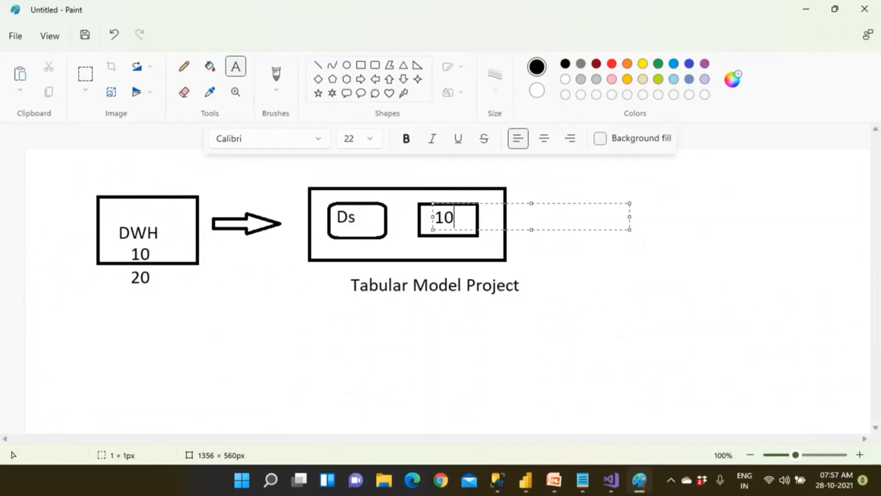
{"action": "left_click", "coordinate": [551, 339]}
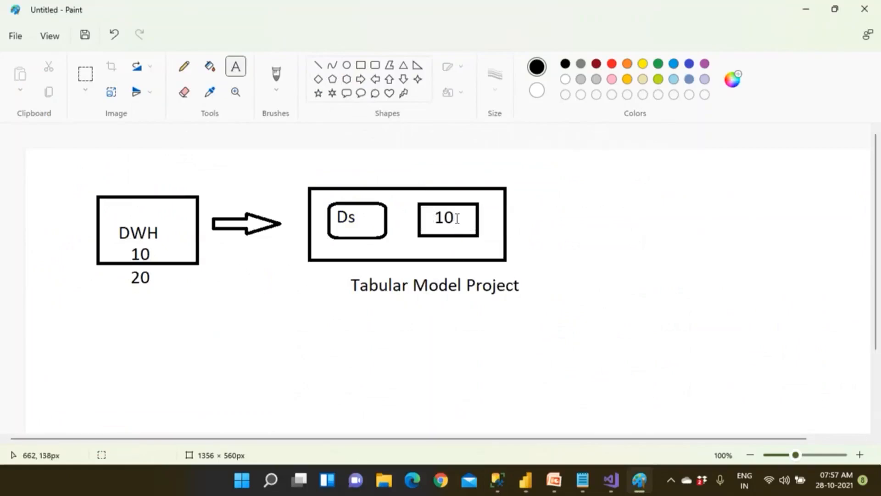
{"action": "left_click", "coordinate": [438, 244]}
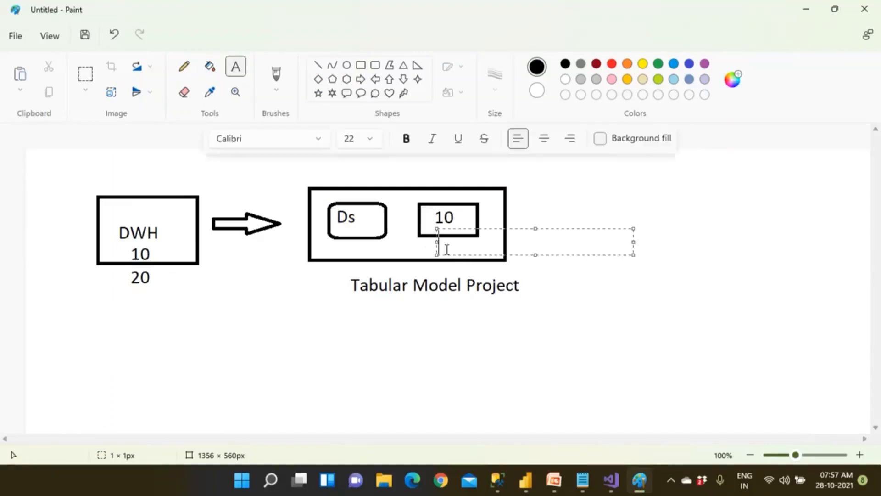
{"action": "type", "text": "20"}
{"action": "left_click", "coordinate": [138, 304]}
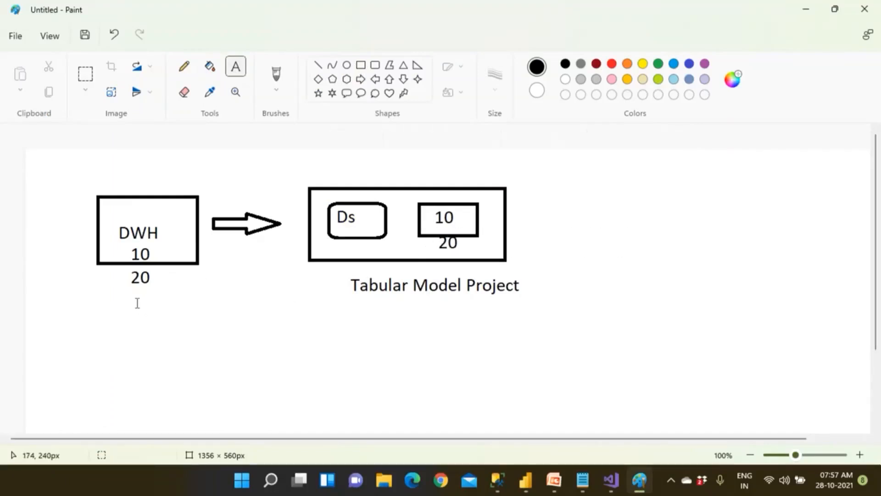
Add the value 5 beneath the 20 under the DWH box
{"action": "left_click", "coordinate": [138, 302]}
{"action": "type", "text": "5"}
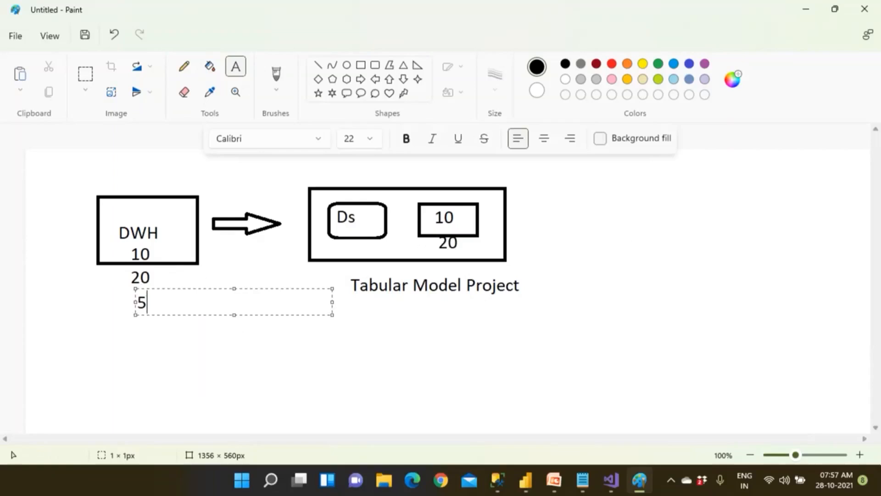
{"action": "left_click", "coordinate": [155, 353]}
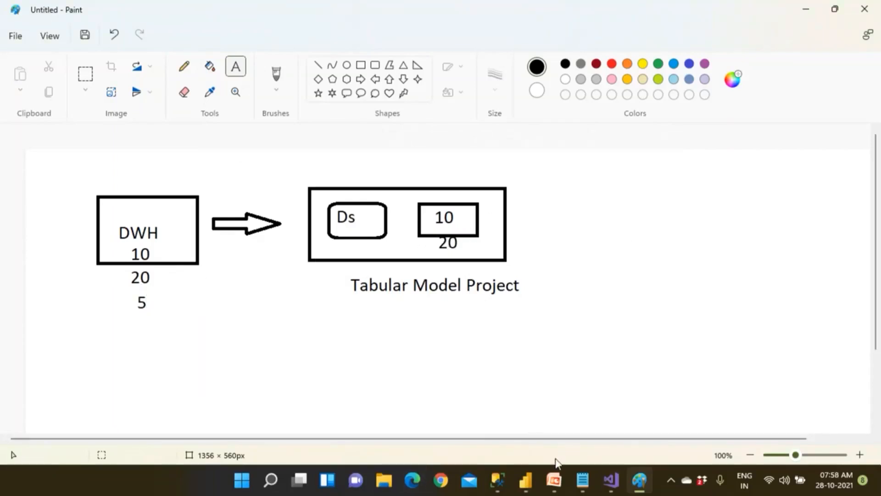
Switch to SQL Server Management Studio and process the AdvWorks_Tabular_Model_Cube database in Process Full mode
{"action": "left_click", "coordinate": [612, 481]}
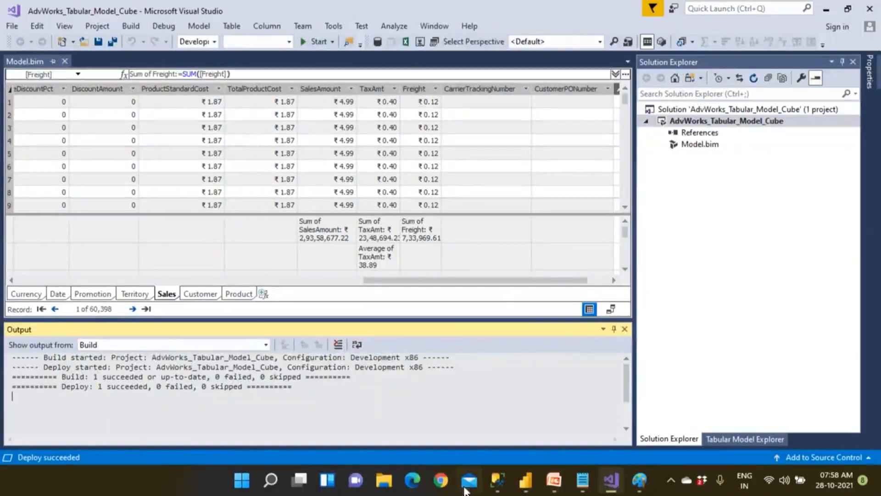
{"action": "left_click", "coordinate": [497, 480]}
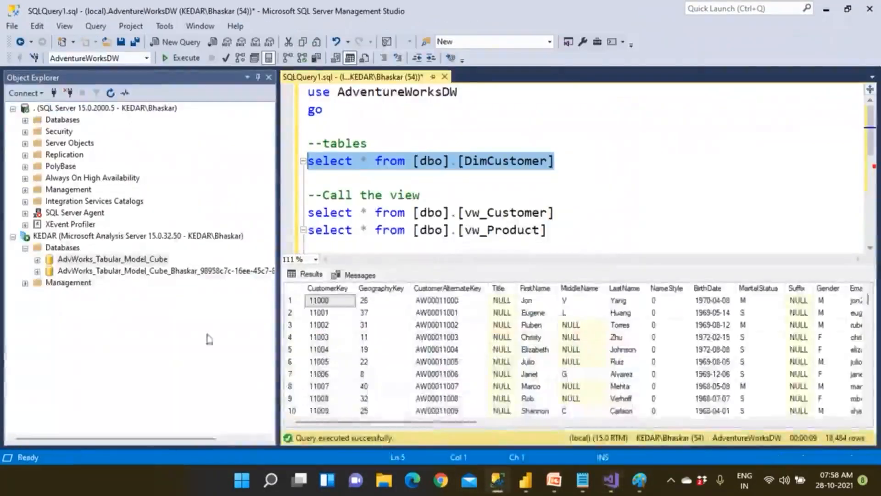
{"action": "left_click", "coordinate": [38, 260]}
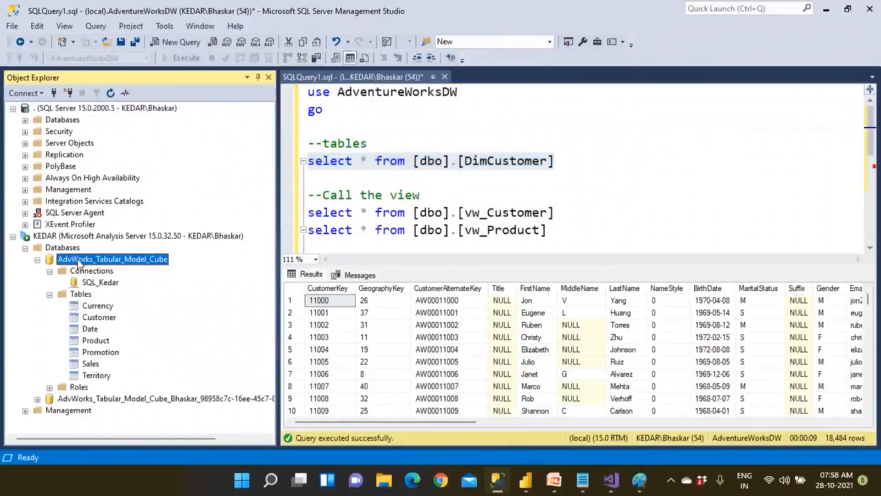
{"action": "right_click", "coordinate": [79, 263]}
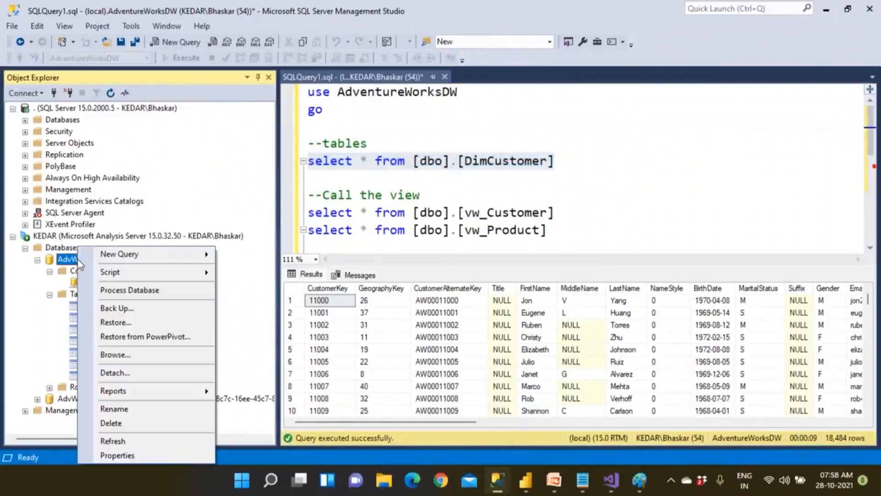
{"action": "left_click", "coordinate": [141, 291]}
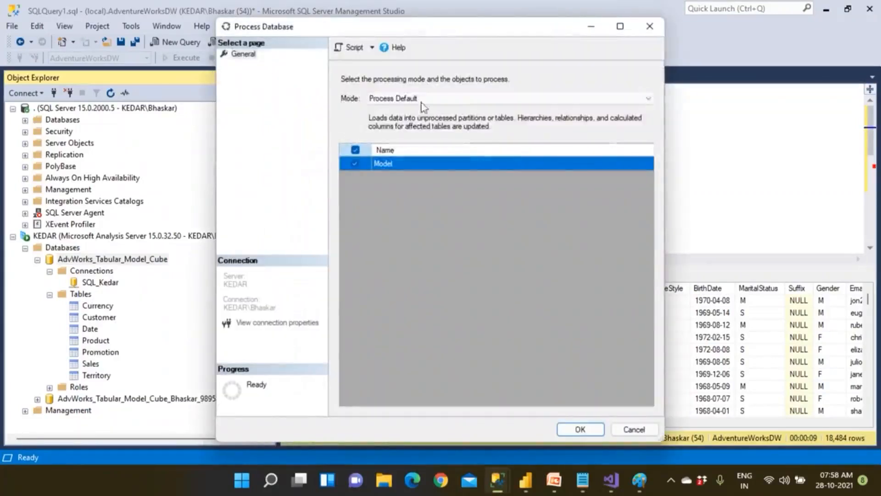
{"action": "left_click", "coordinate": [649, 100]}
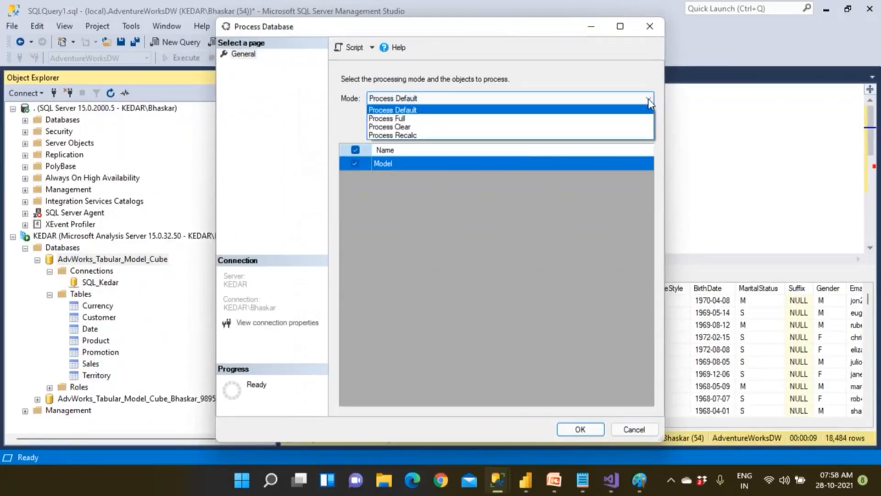
{"action": "left_click", "coordinate": [416, 121]}
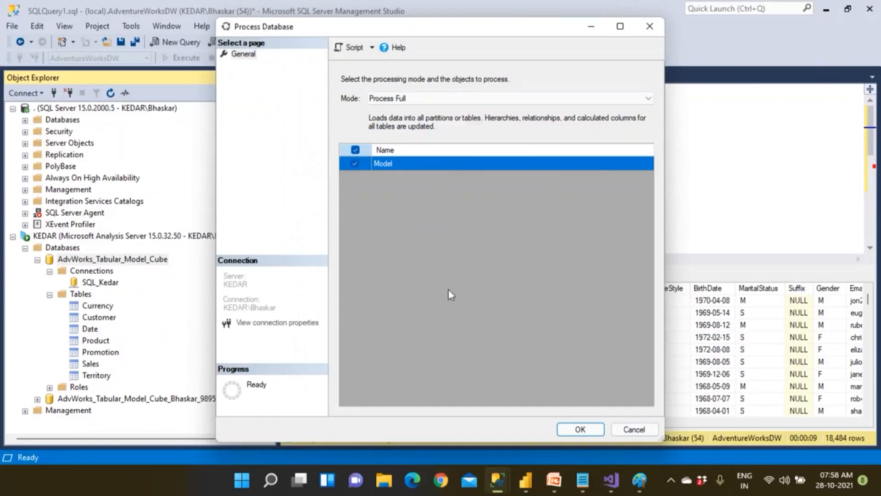
{"action": "left_click", "coordinate": [580, 430]}
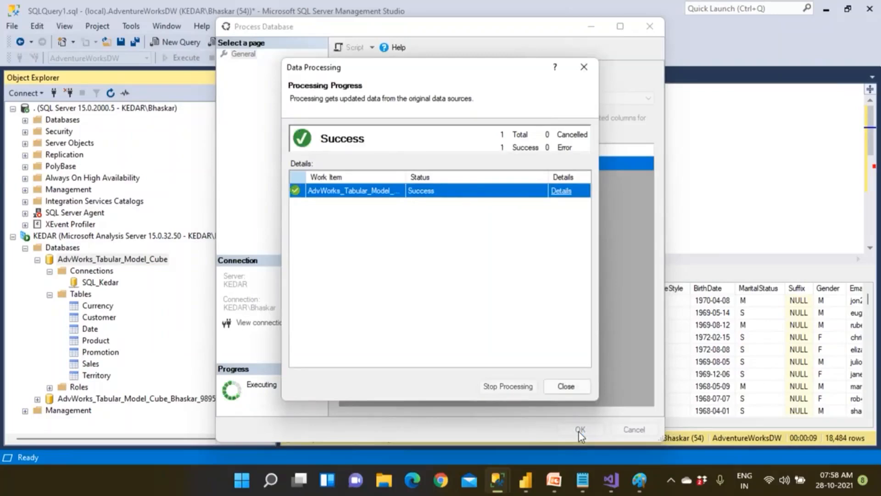
{"action": "left_click", "coordinate": [573, 391]}
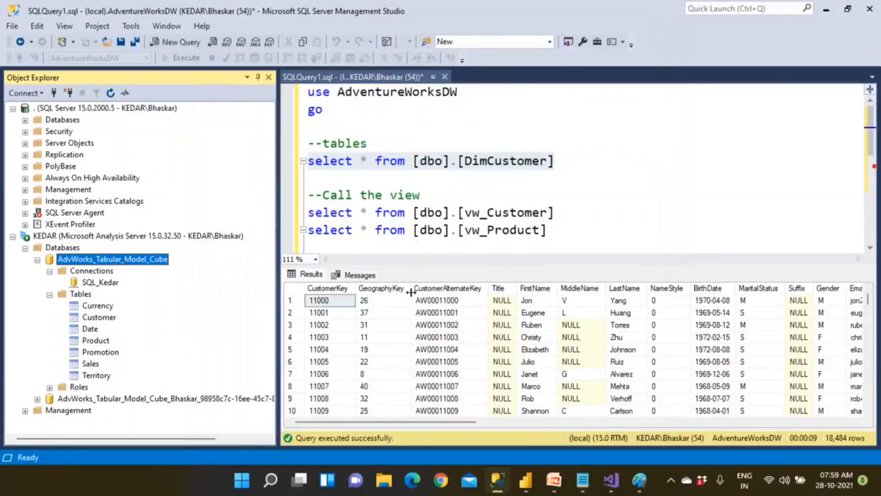
{"action": "left_click_drag", "start_coordinate": [460, 162], "coordinate": [548, 164]}
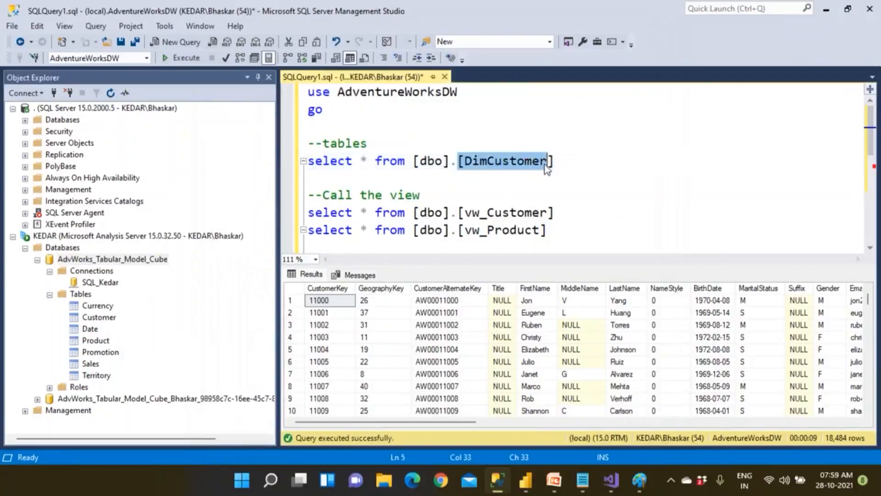
{"action": "left_click", "coordinate": [530, 298]}
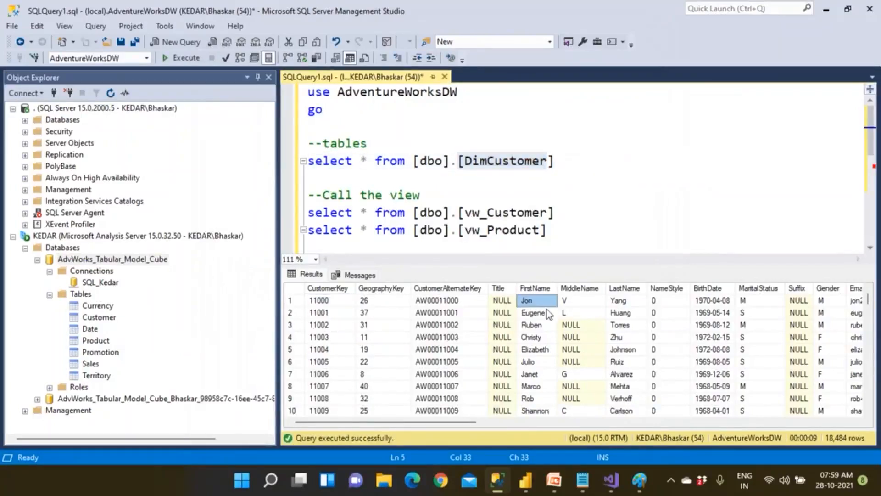
Generate a Process Full script for the AdvWorks_Tabular_Model_Cube database and close the Process Database dialog without running it
{"action": "right_click", "coordinate": [101, 259]}
{"action": "left_click", "coordinate": [610, 482]}
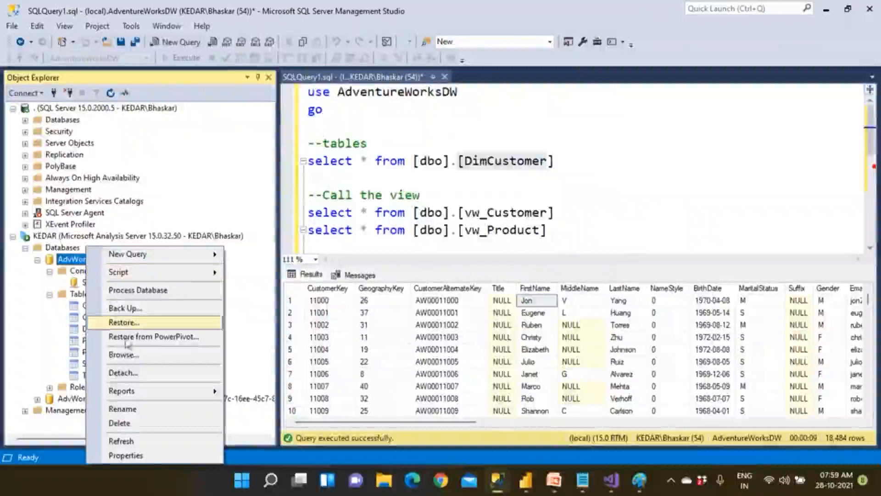
{"action": "left_click", "coordinate": [145, 295]}
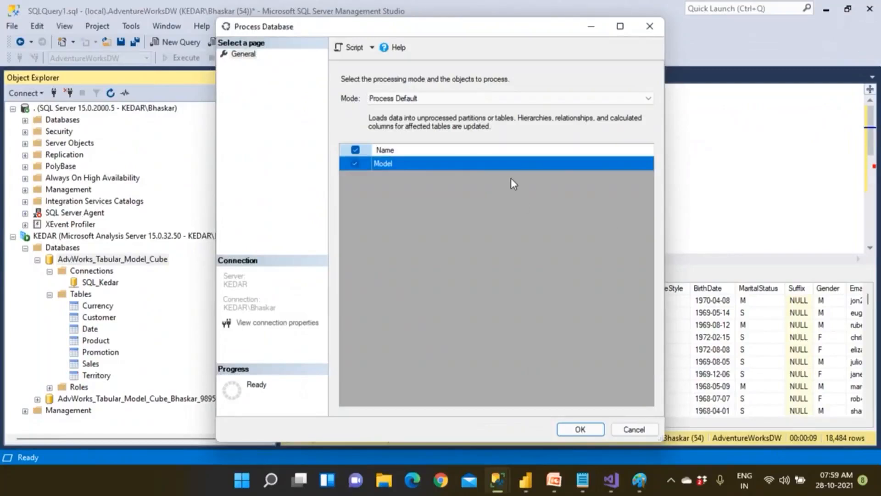
{"action": "left_click", "coordinate": [436, 99]}
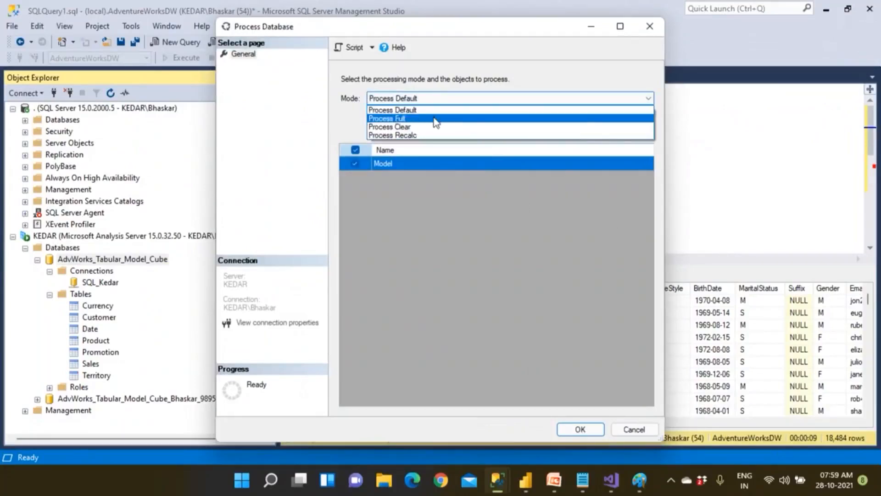
{"action": "left_click", "coordinate": [435, 118]}
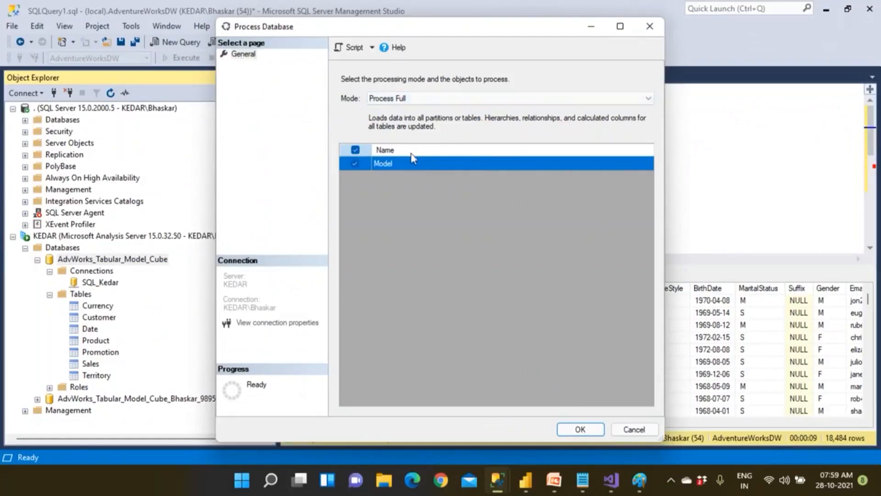
{"action": "left_click", "coordinate": [354, 53]}
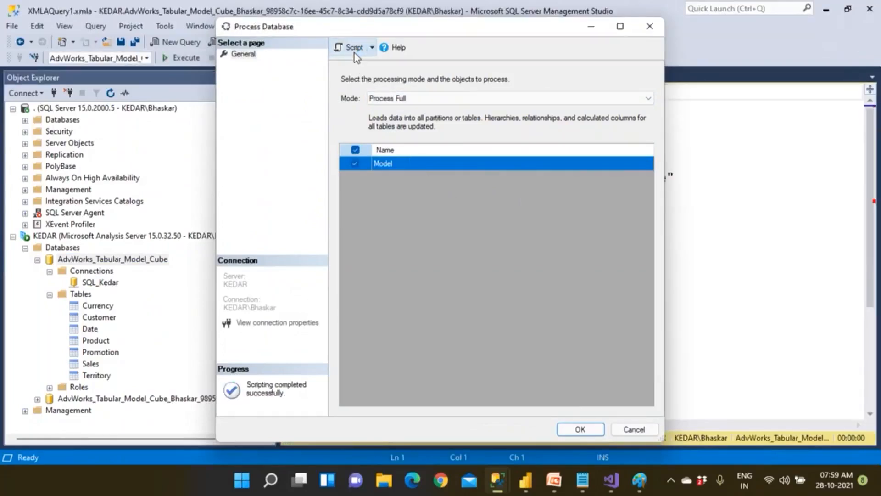
{"action": "left_click", "coordinate": [634, 430]}
Review the database name and refresh type in the generated refresh script and copy the entire script
{"action": "left_click_drag", "start_coordinate": [331, 250], "coordinate": [289, 94]}
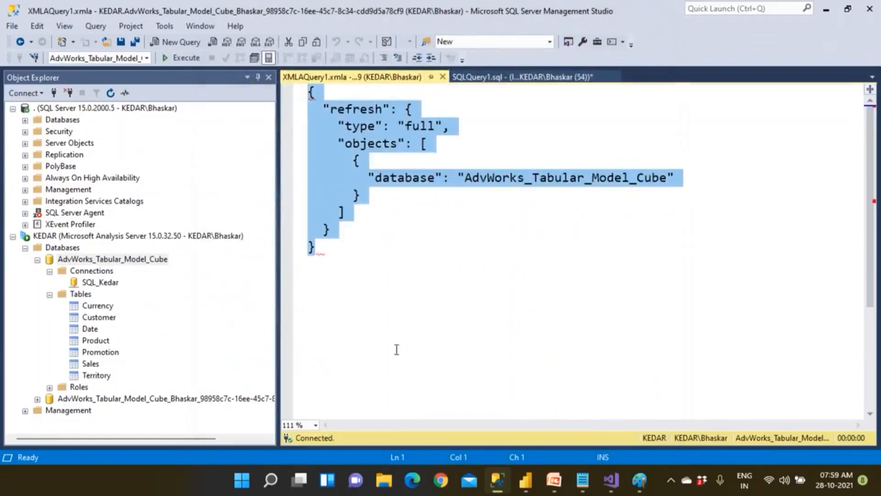
{"action": "left_click", "coordinate": [411, 386]}
{"action": "left_click_drag", "start_coordinate": [465, 178], "coordinate": [667, 178]}
{"action": "left_click_drag", "start_coordinate": [404, 127], "coordinate": [452, 127]}
{"action": "left_click", "coordinate": [356, 211]}
{"action": "left_click_drag", "start_coordinate": [360, 264], "coordinate": [310, 92]}
{"action": "right_click", "coordinate": [315, 131]}
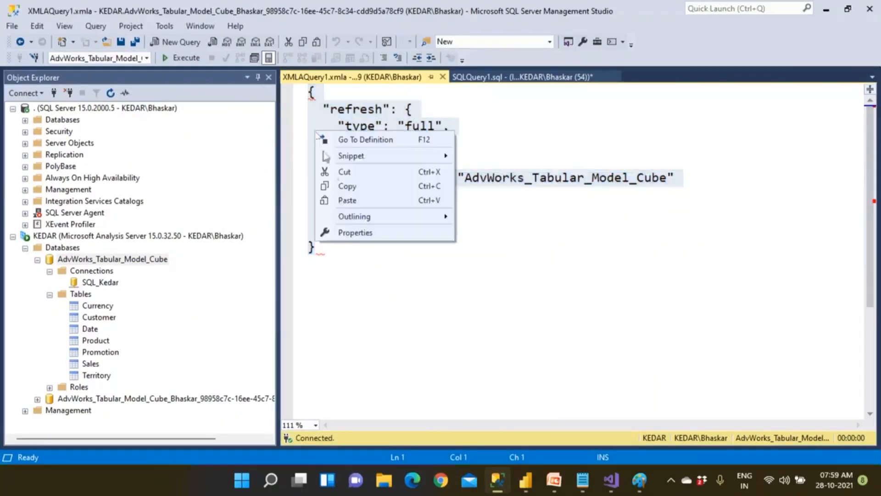
{"action": "left_click", "coordinate": [340, 184]}
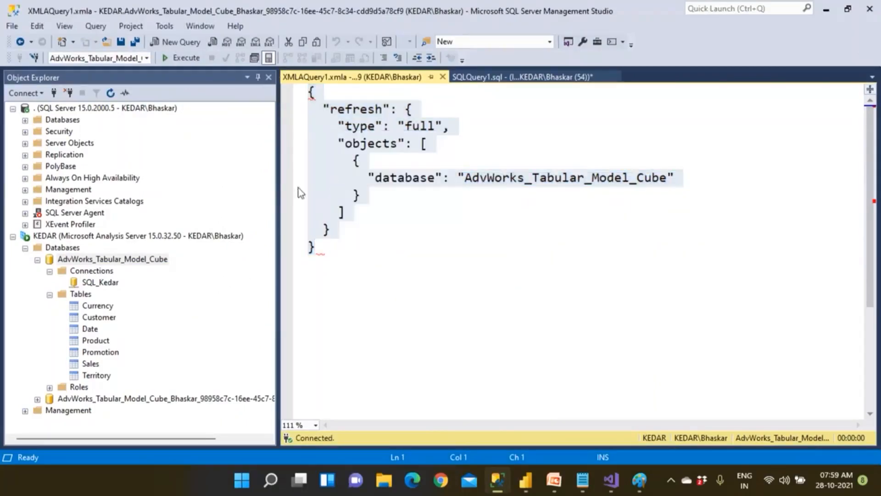
Collapse the Analysis Services server node and start the SQL Server Agent service
{"action": "left_click", "coordinate": [13, 236]}
{"action": "left_click", "coordinate": [80, 216]}
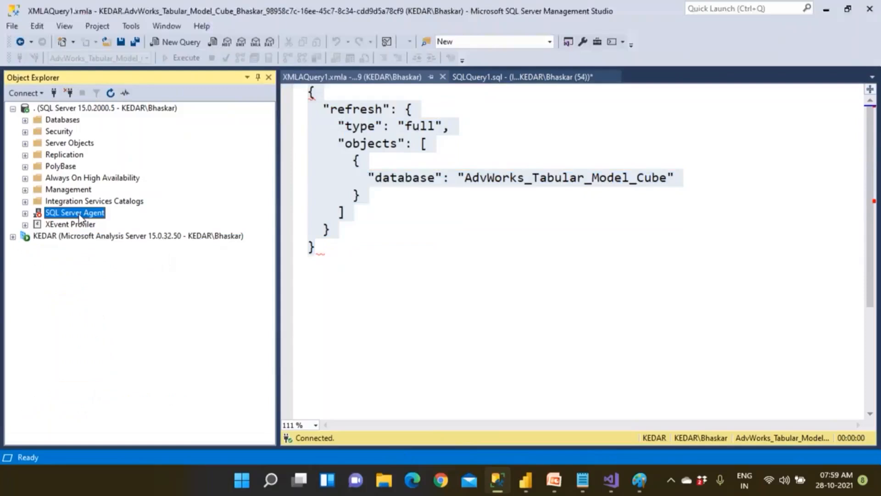
{"action": "right_click", "coordinate": [80, 216]}
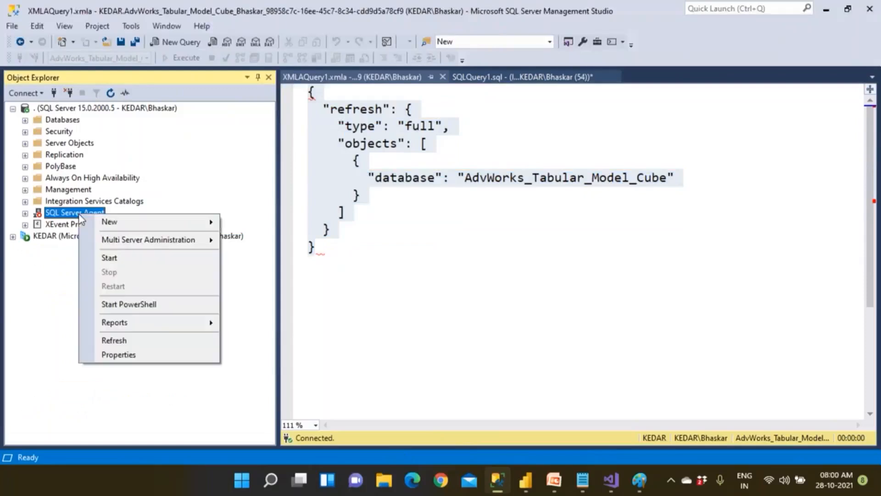
{"action": "left_click", "coordinate": [116, 260]}
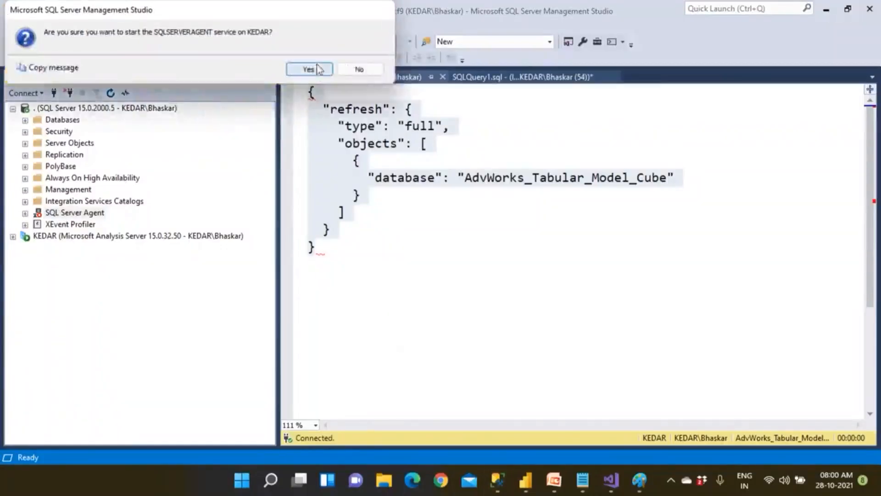
{"action": "left_click", "coordinate": [317, 70]}
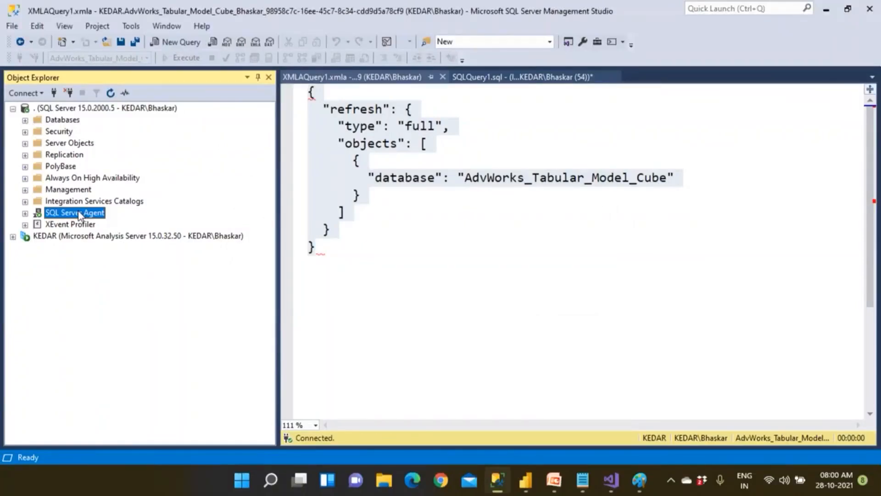
Create a new SQL Server Agent job named Refresh_AdvWorks_TabualarModel
{"action": "left_click", "coordinate": [25, 213]}
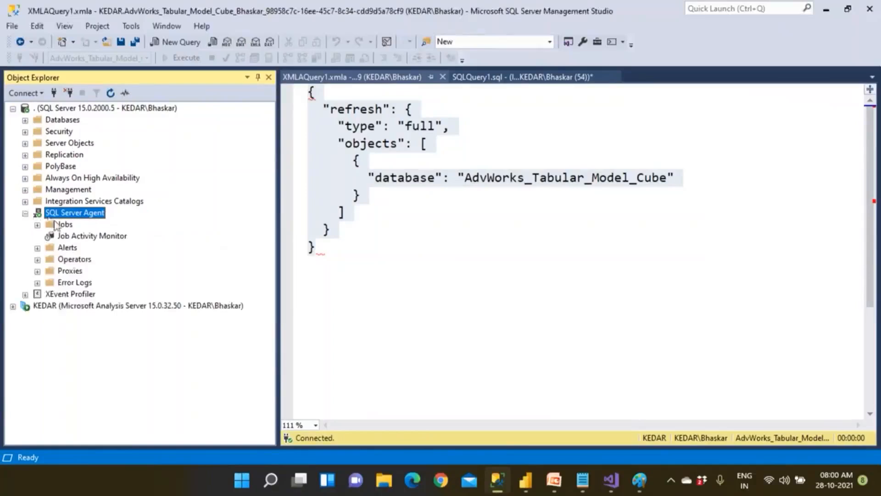
{"action": "left_click", "coordinate": [59, 225]}
{"action": "right_click", "coordinate": [59, 226]}
{"action": "left_click", "coordinate": [72, 231]}
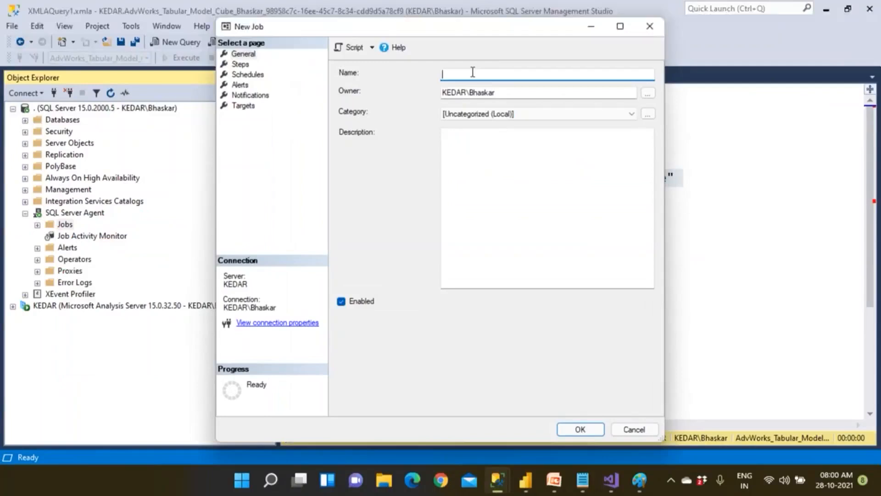
{"action": "type", "text": "Refresh"}
{"action": "key", "text": "BackSpace"}
{"action": "key", "text": "BackSpace"}
{"action": "key", "text": "BackSpace"}
{"action": "type", "text": "ehaAnaly"}
{"action": "key", "text": "BackSpace"}
{"action": "key", "text": "BackSpace"}
{"action": "key", "text": "BackSpace"}
{"action": "key", "text": "BackSpace"}
{"action": "key", "text": "BackSpace"}
{"action": "type", "text": "An"}
{"action": "key", "text": "BackSpace"}
{"action": "key", "text": "BackSpace"}
{"action": "type", "text": "AdvWorks_Ta"}
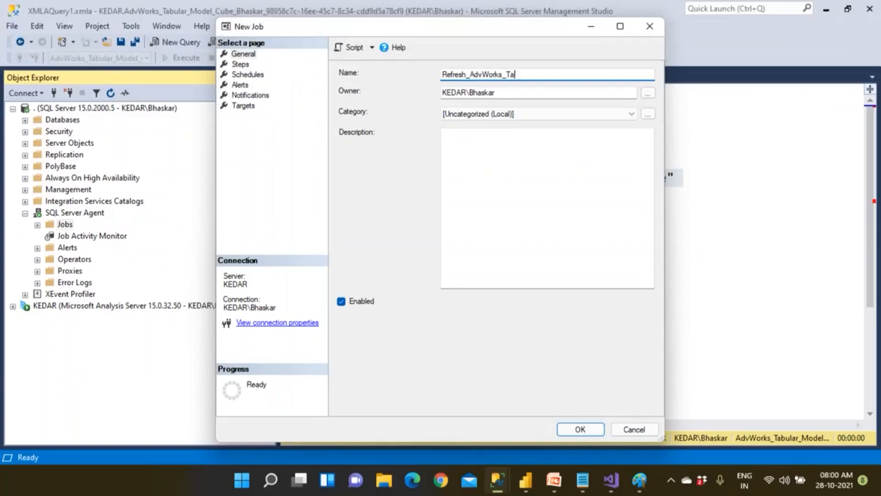
{"action": "type", "text": "bualarModel"}
Add a job step named Process_Step1 with the type SQL Server Analysis Services Command
{"action": "left_click", "coordinate": [241, 65]}
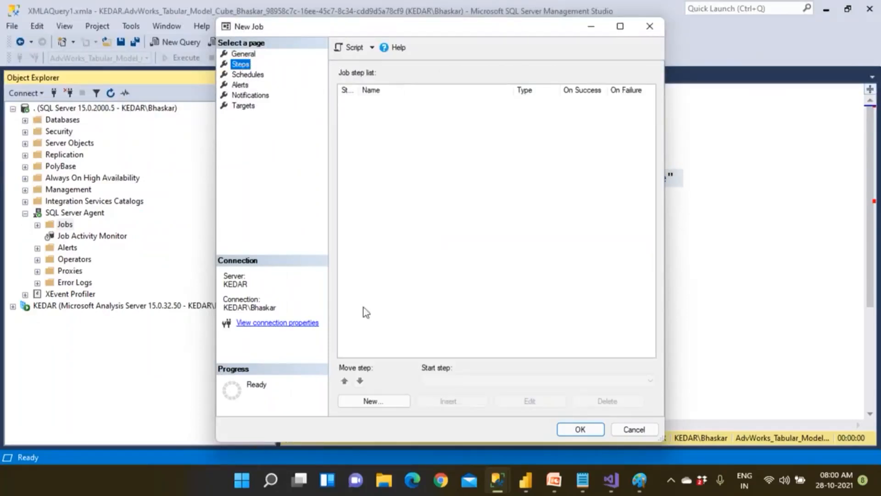
{"action": "left_click", "coordinate": [384, 400]}
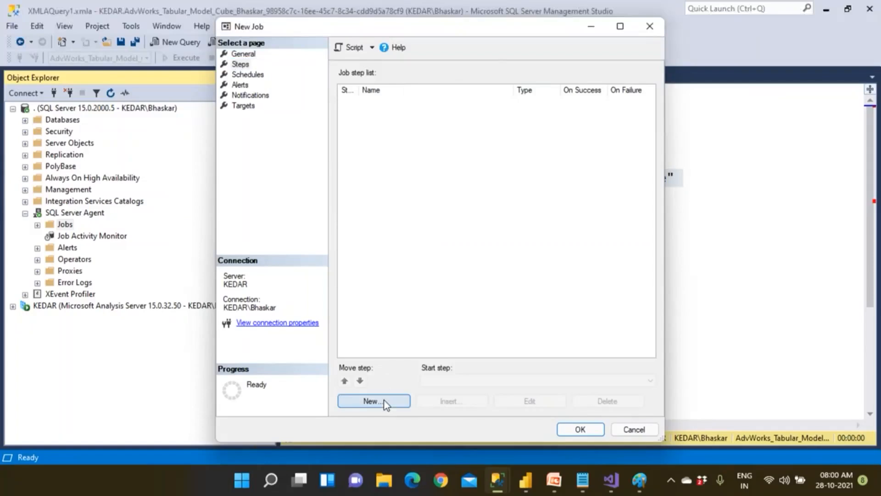
{"action": "left_click", "coordinate": [384, 400]}
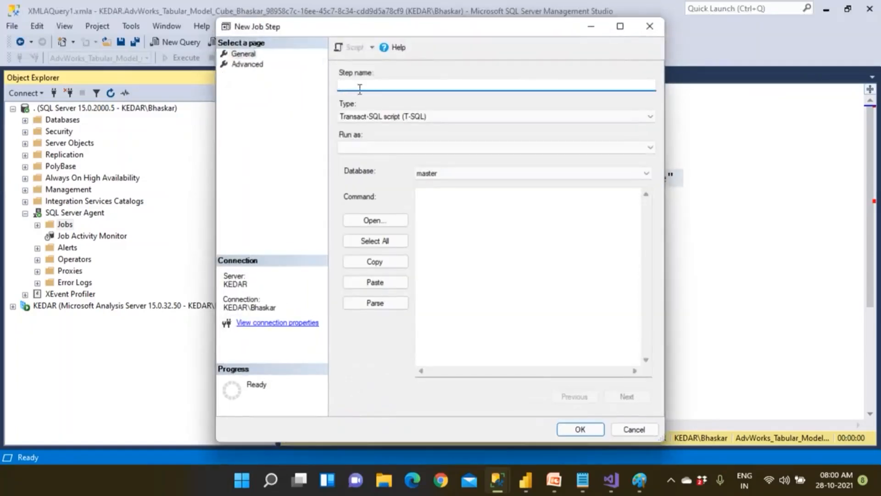
{"action": "type", "text": "Process_Step1"}
{"action": "left_click", "coordinate": [409, 117]}
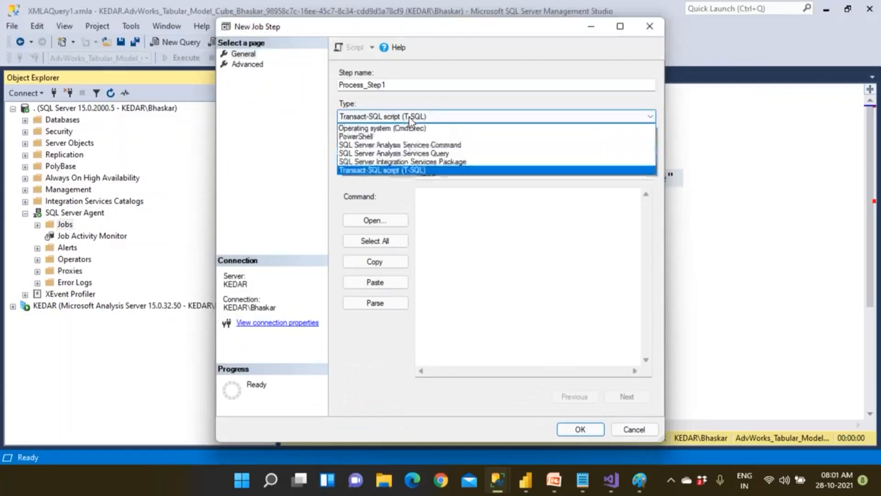
{"action": "left_click", "coordinate": [406, 147]}
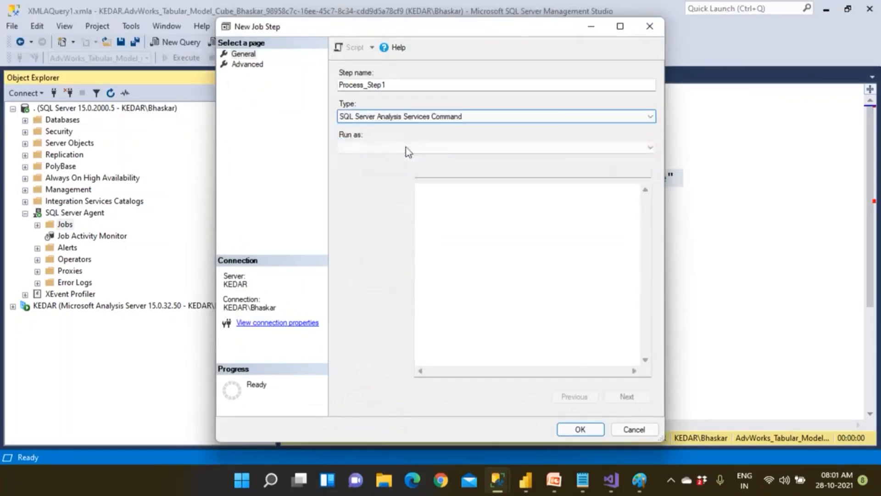
Set the job step to run as SQL Server Agent Service Account on the server kedar
{"action": "left_click", "coordinate": [398, 147]}
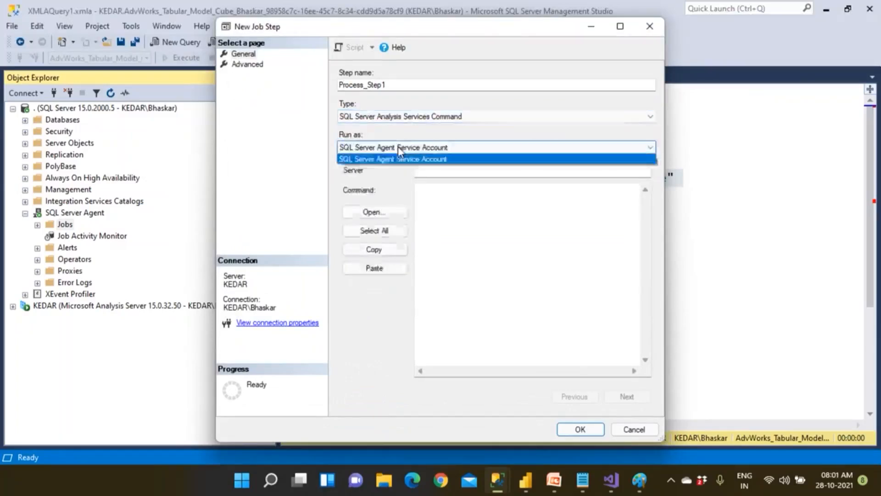
{"action": "left_click", "coordinate": [457, 193]}
{"action": "left_click", "coordinate": [434, 170]}
{"action": "type", "text": "kedar"}
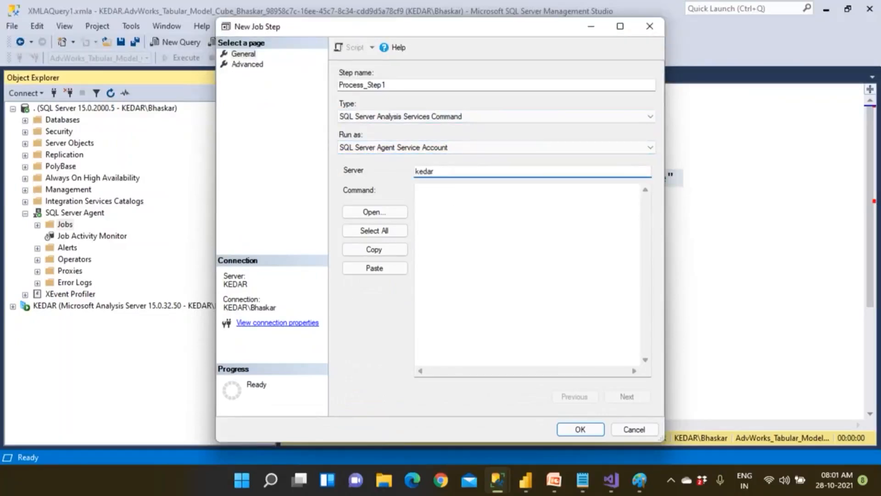
Paste the full-refresh script for the AdvWorks_Tabular_Model_Cube database as the job step's command and save the step
{"action": "left_click", "coordinate": [449, 197]}
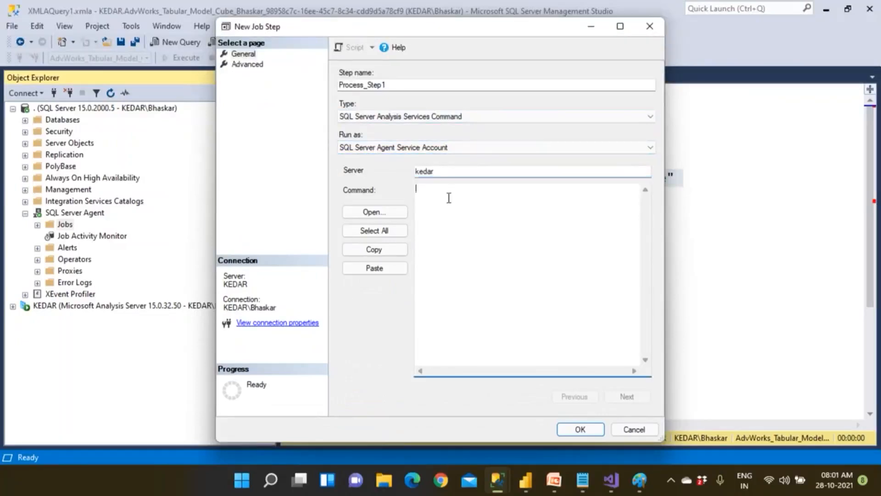
{"action": "key", "text": "ctrl+v"}
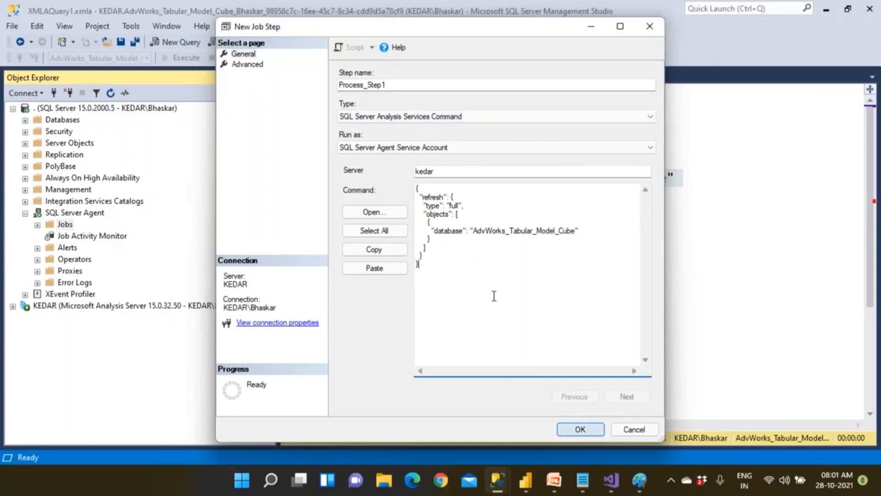
{"action": "double_click", "coordinate": [430, 171]}
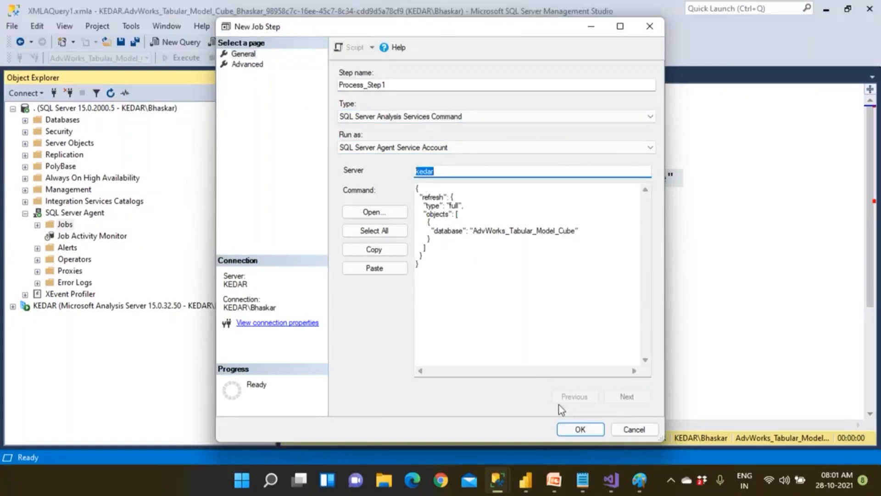
{"action": "left_click", "coordinate": [581, 430]}
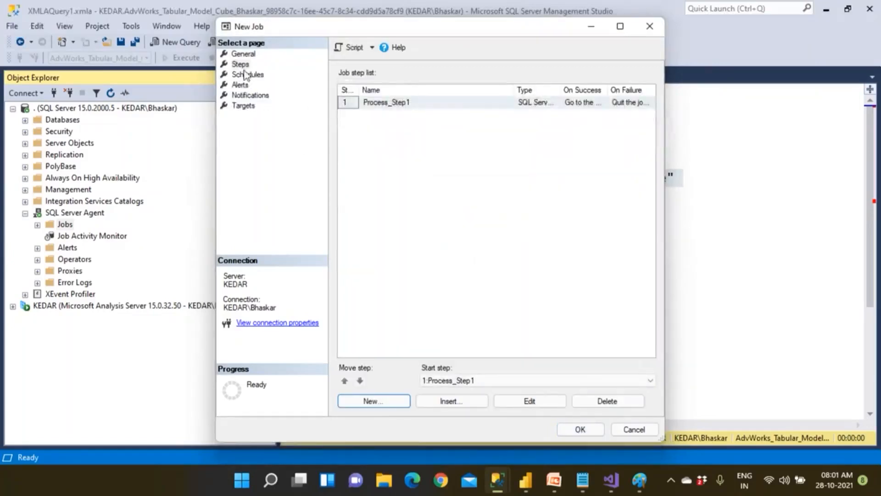
Create a new schedule for the job and name it Daily6AM
{"action": "left_click", "coordinate": [245, 75]}
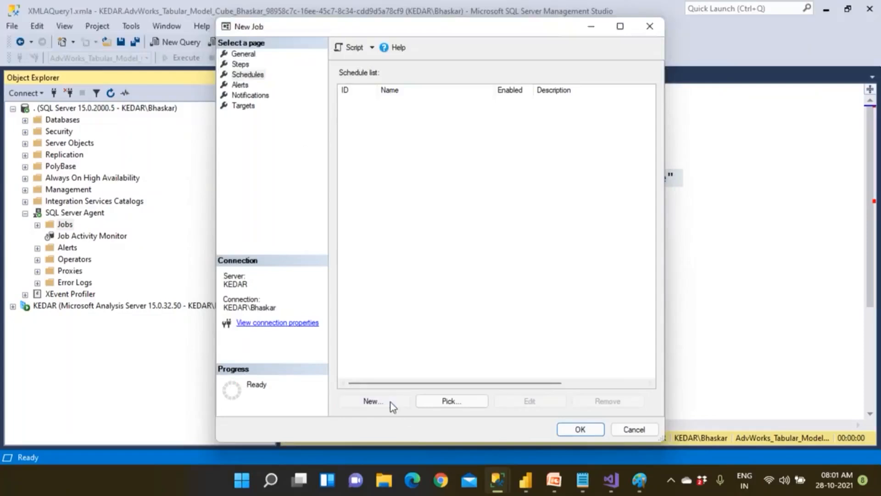
{"action": "left_click", "coordinate": [391, 402]}
{"action": "type", "text": "Erevry"}
{"action": "key", "text": "BackSpace"}
{"action": "key", "text": "BackSpace"}
{"action": "key", "text": "BackSpace"}
{"action": "key", "text": "BackSpace"}
{"action": "key", "text": "BackSpace"}
{"action": "key", "text": "BackSpace"}
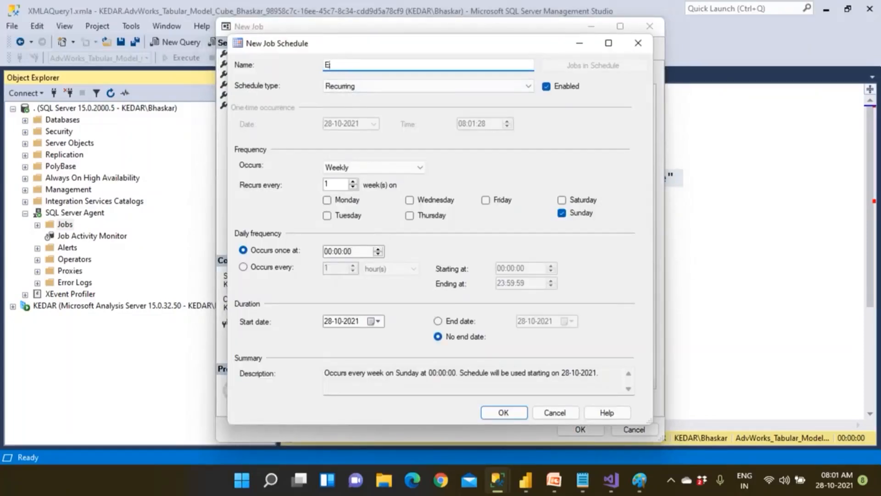
{"action": "type", "text": "Daily6AM"}
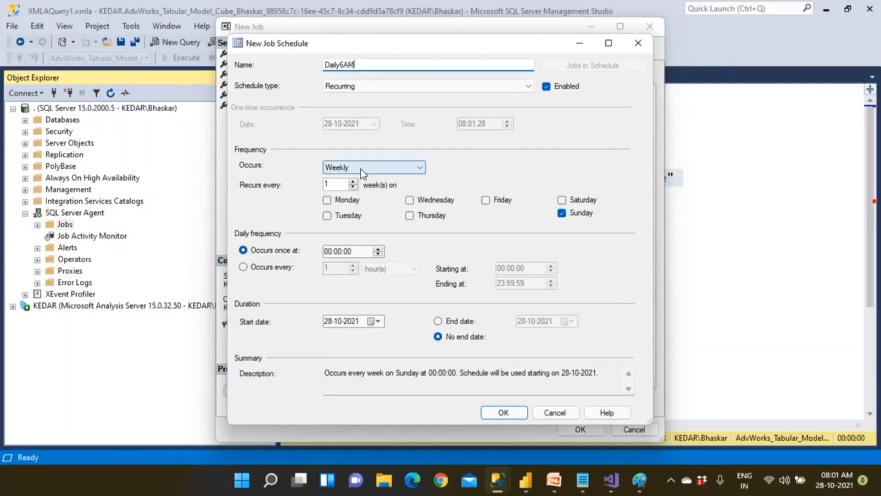
Set the schedule to occur daily, once at 06:00:00, and save the new job
{"action": "left_click", "coordinate": [360, 168]}
{"action": "left_click", "coordinate": [356, 179]}
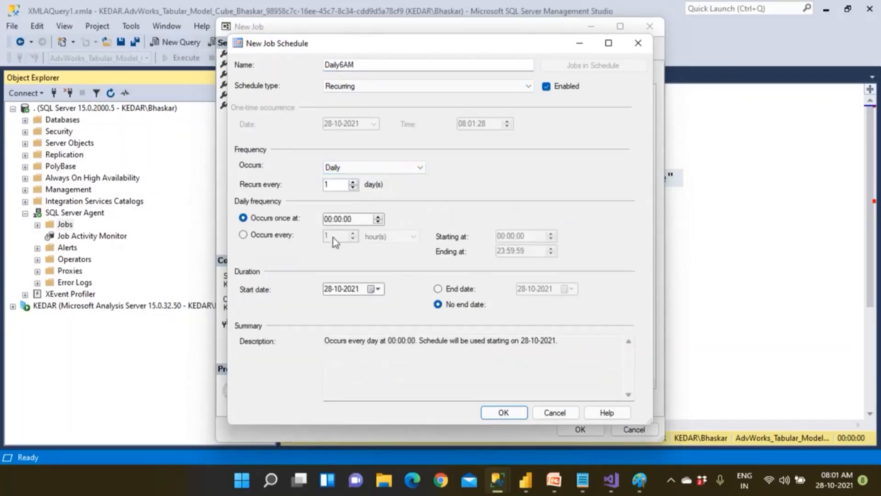
{"action": "left_click", "coordinate": [330, 219]}
{"action": "left_click", "coordinate": [508, 413]}
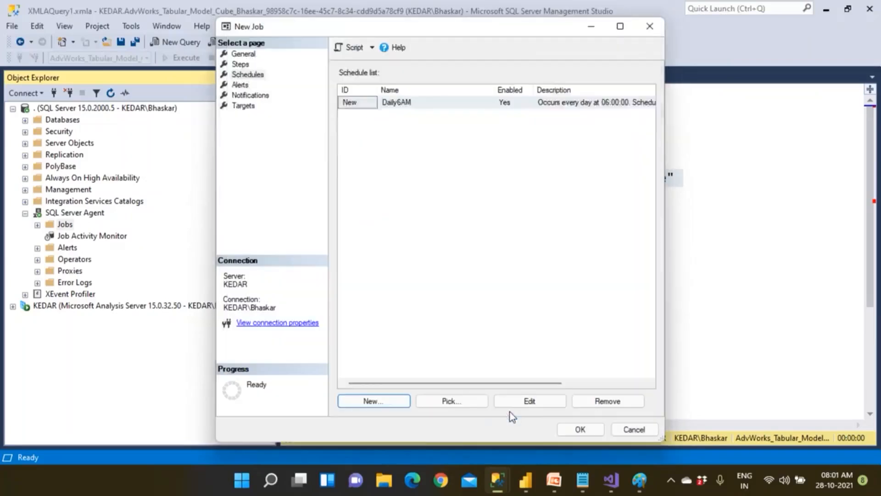
{"action": "left_click", "coordinate": [581, 430]}
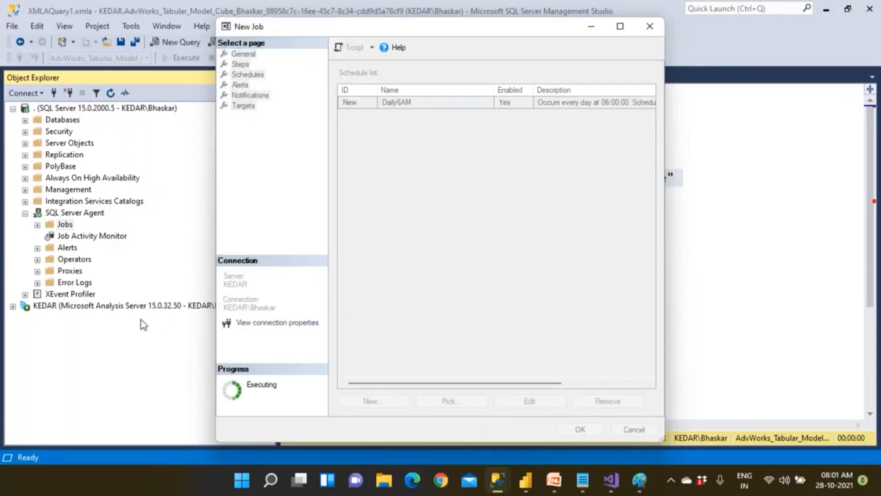
{"action": "left_click", "coordinate": [105, 305]}
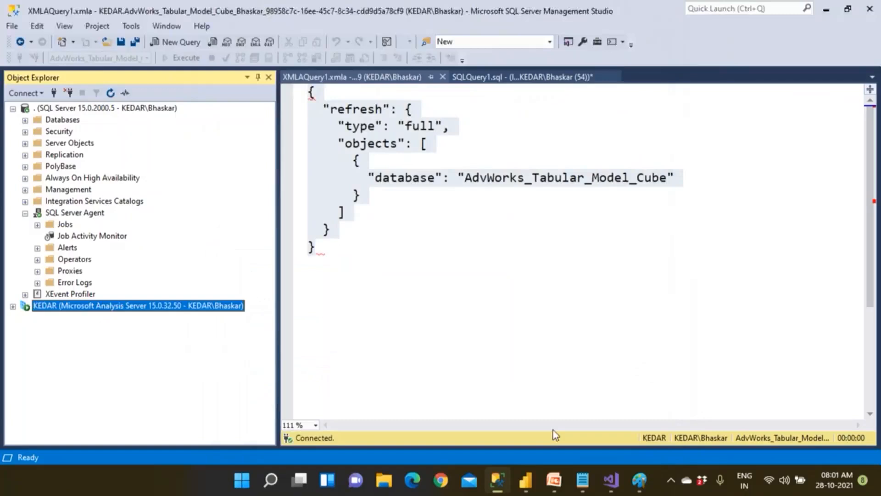
Switch to Power BI Desktop, look through the model's fields, and remove the empty bar chart from the report page
{"action": "left_click", "coordinate": [528, 482]}
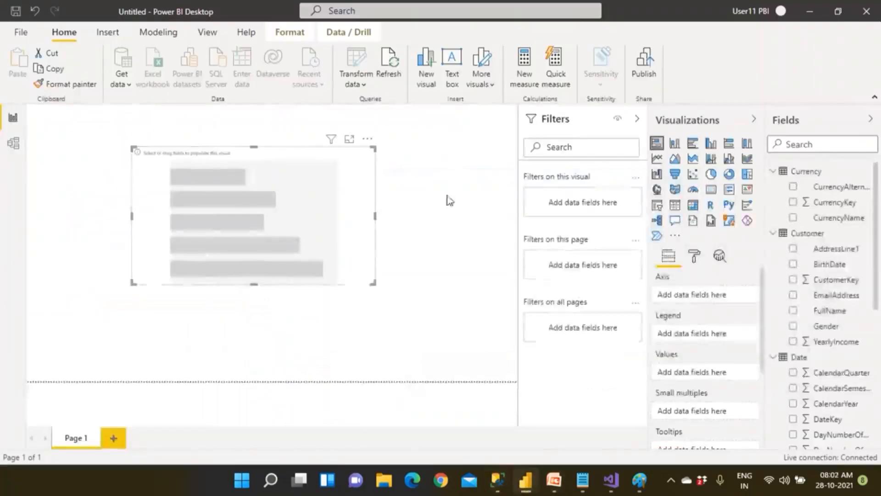
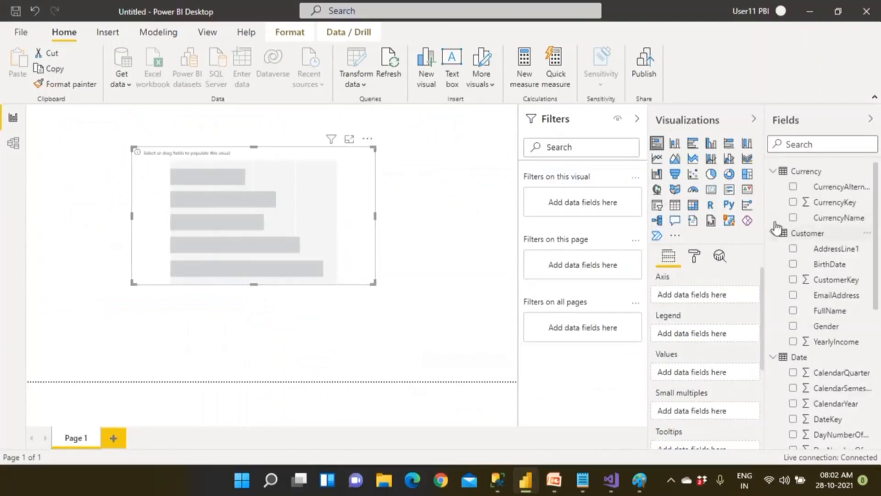
{"action": "left_click", "coordinate": [773, 170]}
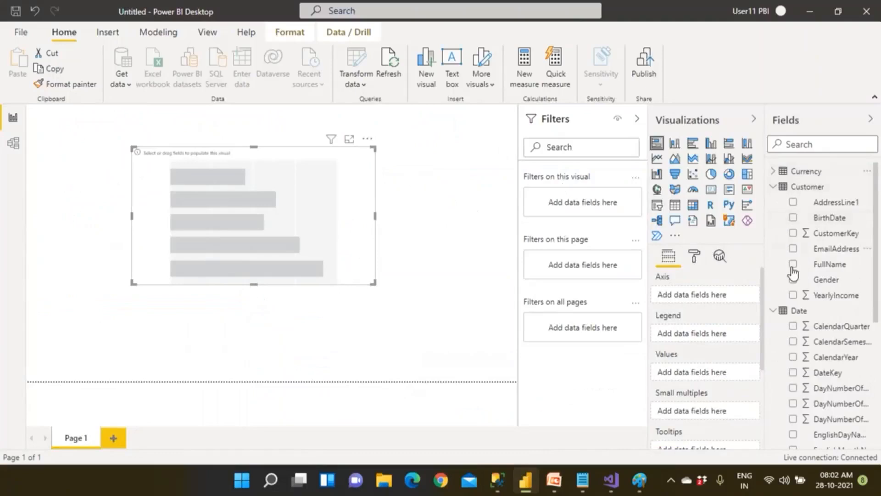
{"action": "scroll", "coordinate": [794, 274], "scroll_direction": "down", "scroll_amount": 4}
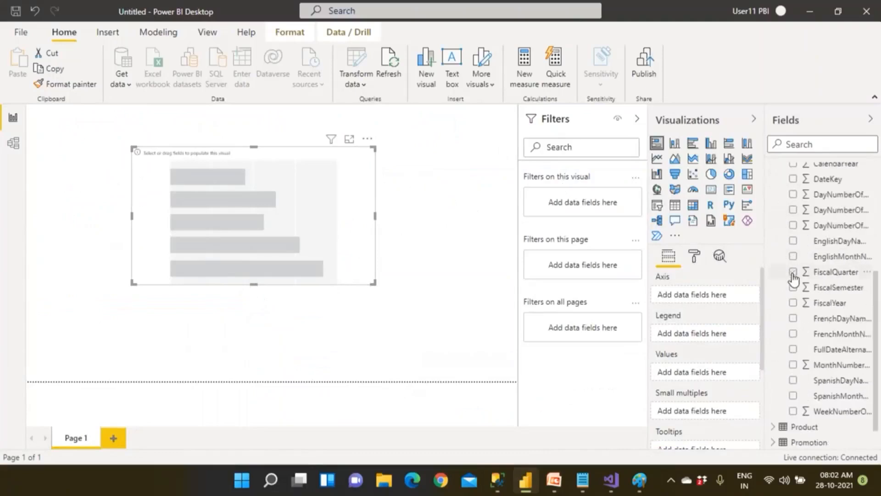
{"action": "scroll", "coordinate": [793, 276], "scroll_direction": "down", "scroll_amount": 1}
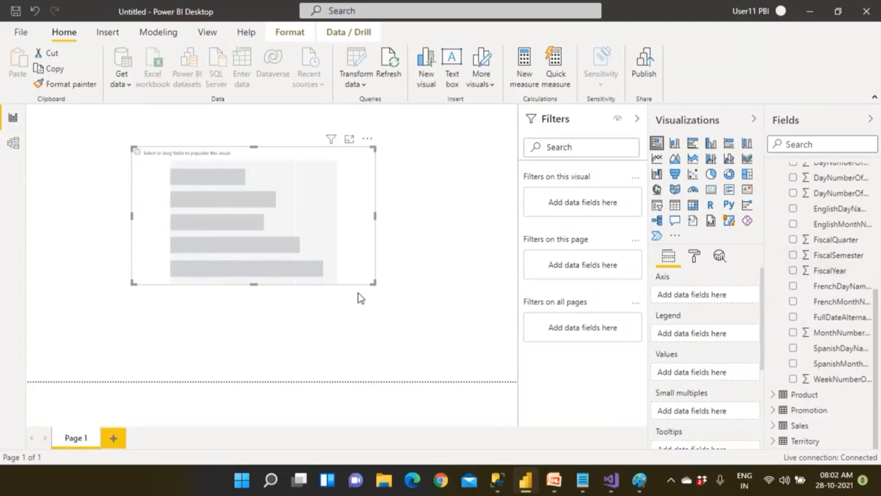
{"action": "left_click", "coordinate": [370, 144]}
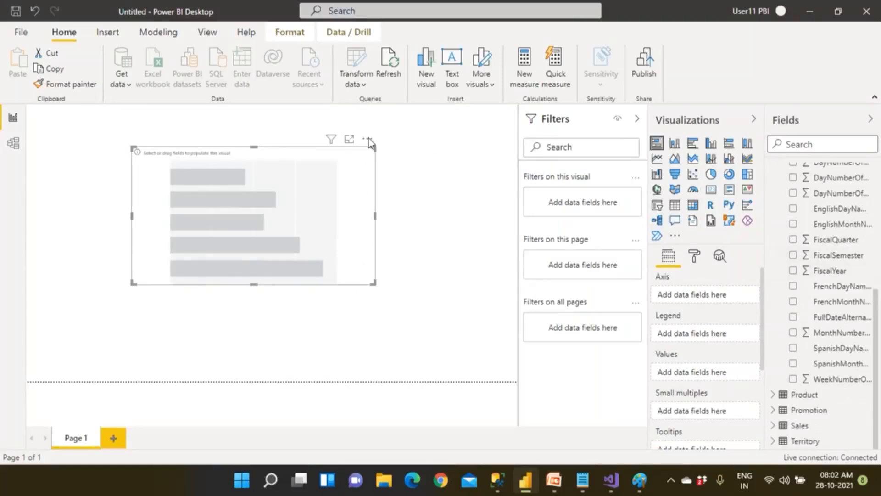
{"action": "left_click", "coordinate": [421, 217]}
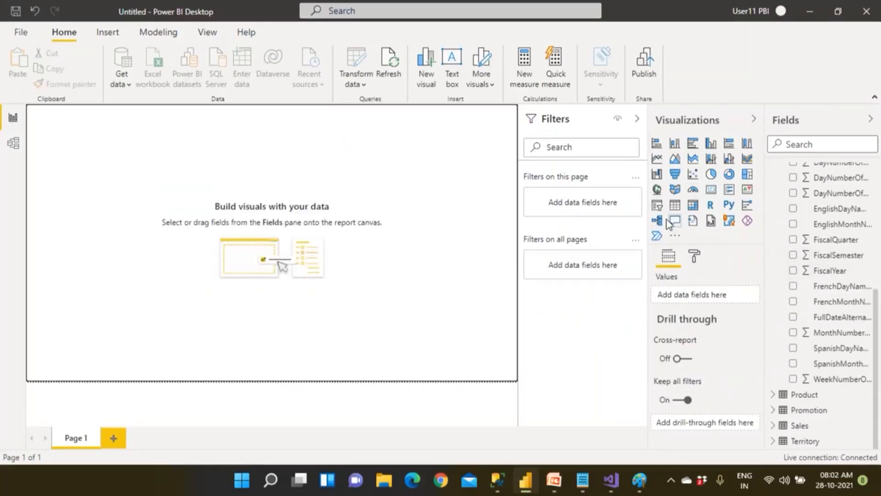
Add a card visual showing TaxAmt from the Sales table and resize it to be wider and shorter
{"action": "left_click", "coordinate": [711, 189]}
{"action": "left_click_drag", "start_coordinate": [117, 185], "coordinate": [280, 259]}
{"action": "left_click", "coordinate": [799, 427]}
{"action": "scroll", "coordinate": [798, 420], "scroll_direction": "down", "scroll_amount": 5}
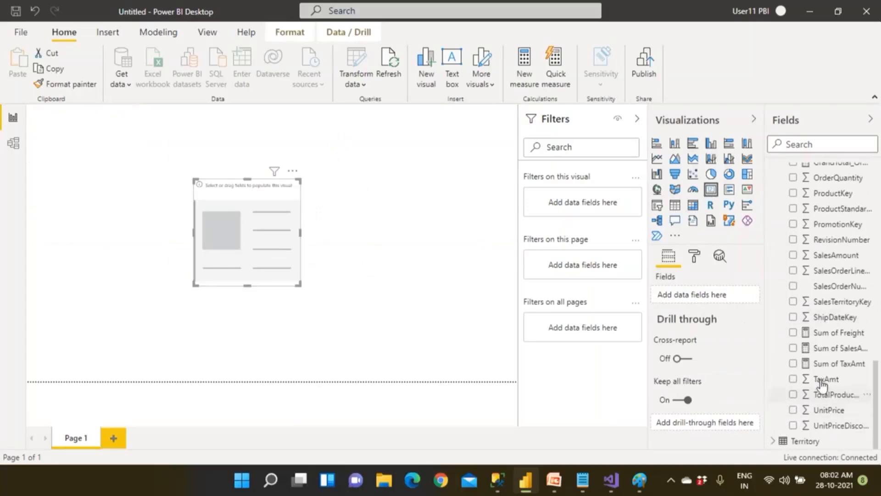
{"action": "left_click", "coordinate": [794, 379]}
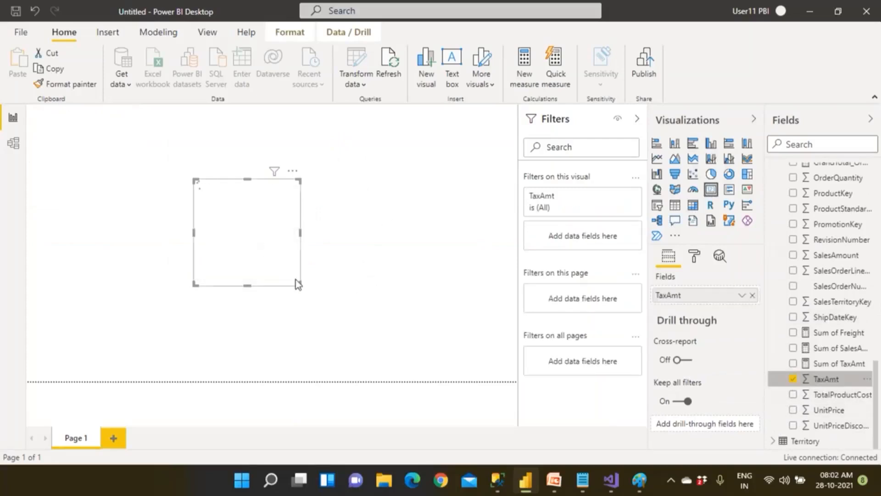
{"action": "left_click_drag", "start_coordinate": [298, 284], "coordinate": [335, 248]}
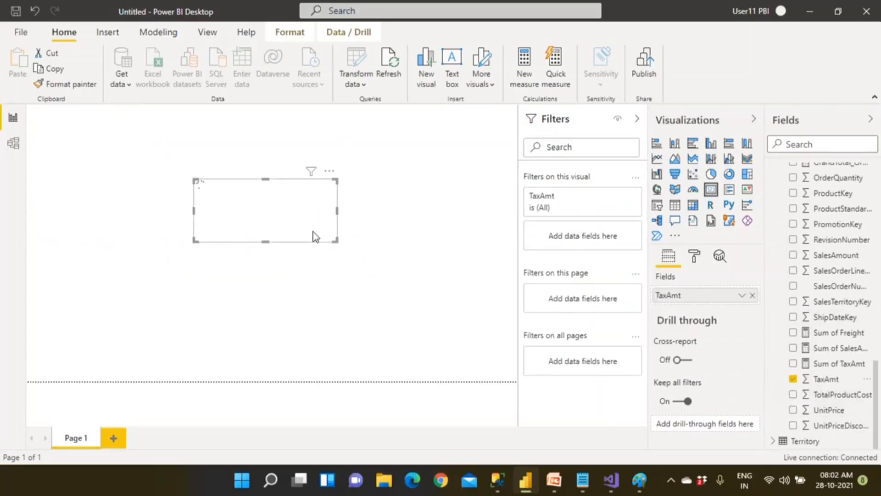
Examine the table relationships in the model diagram with the properties pane collapsed
{"action": "left_click", "coordinate": [14, 143]}
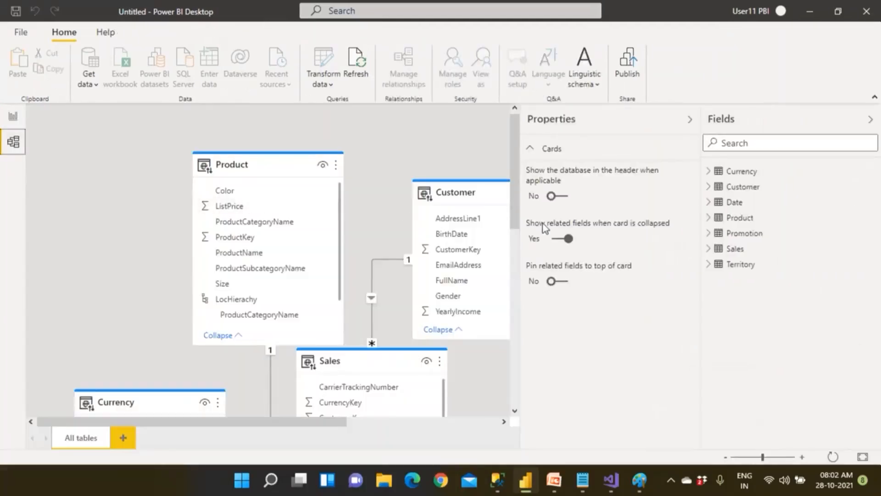
{"action": "left_click", "coordinate": [691, 120]}
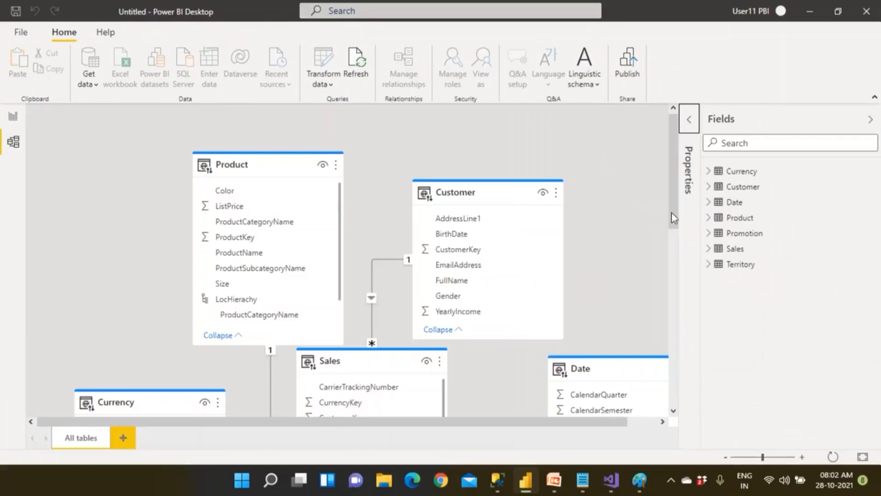
{"action": "left_click_drag", "start_coordinate": [675, 214], "coordinate": [532, 202]}
{"action": "left_click_drag", "start_coordinate": [676, 225], "coordinate": [677, 241]}
{"action": "scroll", "coordinate": [677, 241], "scroll_direction": "up", "scroll_amount": 1}
Return to the report page and move the TaxAmt card to the page's upper-left area
{"action": "left_click", "coordinate": [14, 121]}
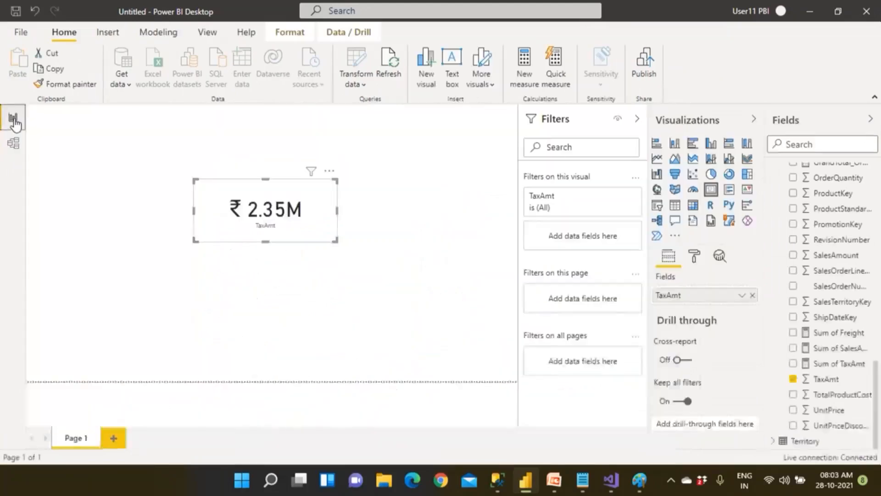
{"action": "left_click_drag", "start_coordinate": [213, 229], "coordinate": [120, 190]}
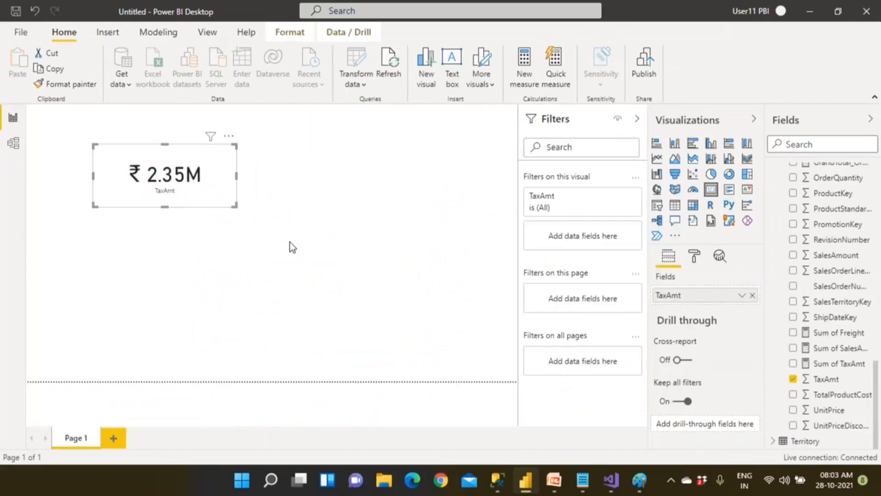
Search for and launch Microsoft Office Excel 2007
{"action": "key", "text": "super"}
{"action": "type", "text": "exce"}
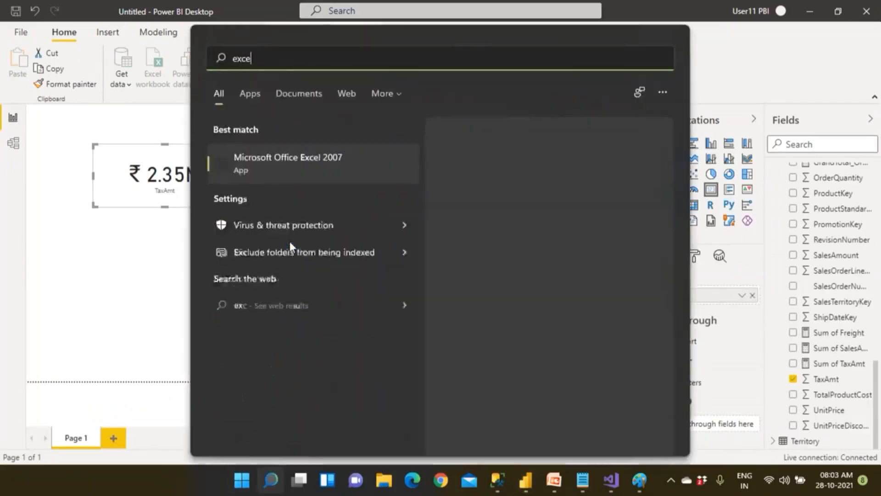
{"action": "left_click", "coordinate": [266, 163]}
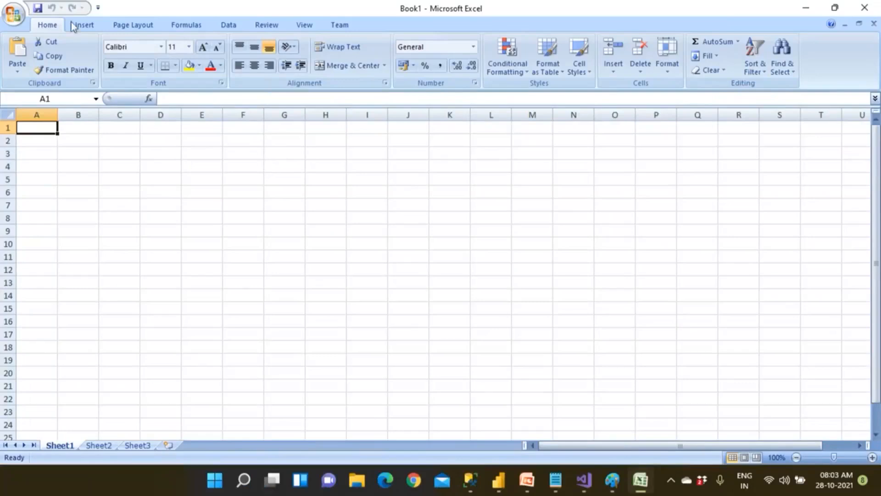
Start an external data connection to Analysis Services on the server "." using Windows Authentication
{"action": "left_click", "coordinate": [230, 25]}
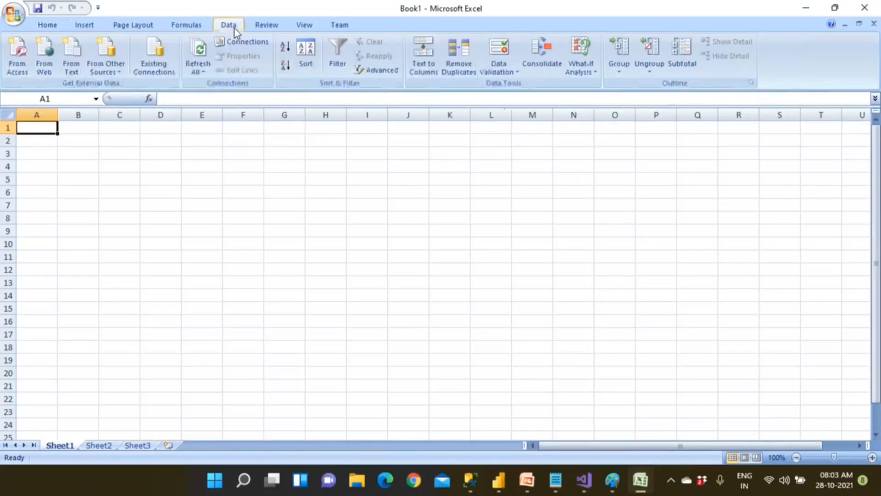
{"action": "left_click", "coordinate": [108, 68]}
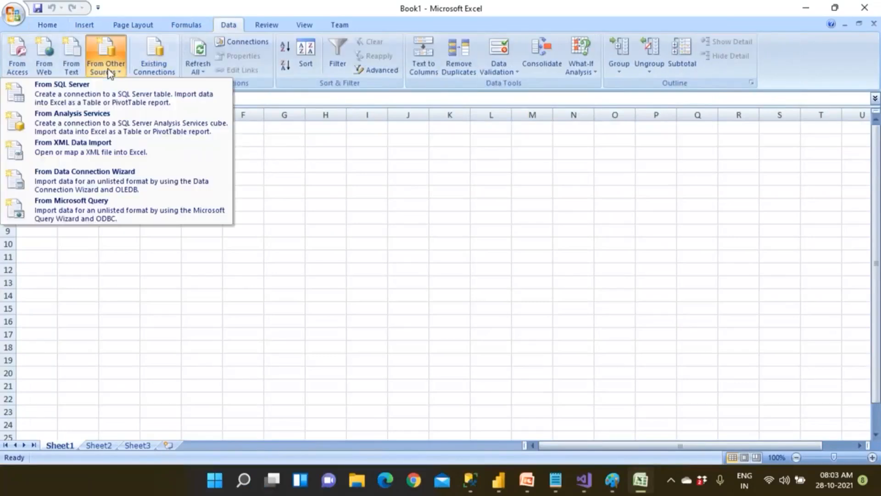
{"action": "left_click", "coordinate": [100, 118]}
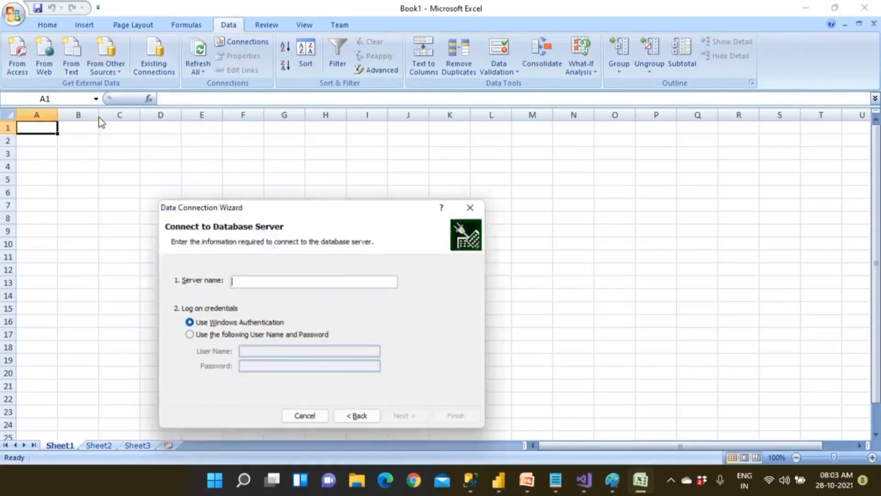
{"action": "left_click", "coordinate": [236, 276]}
{"action": "type", "text": "."}
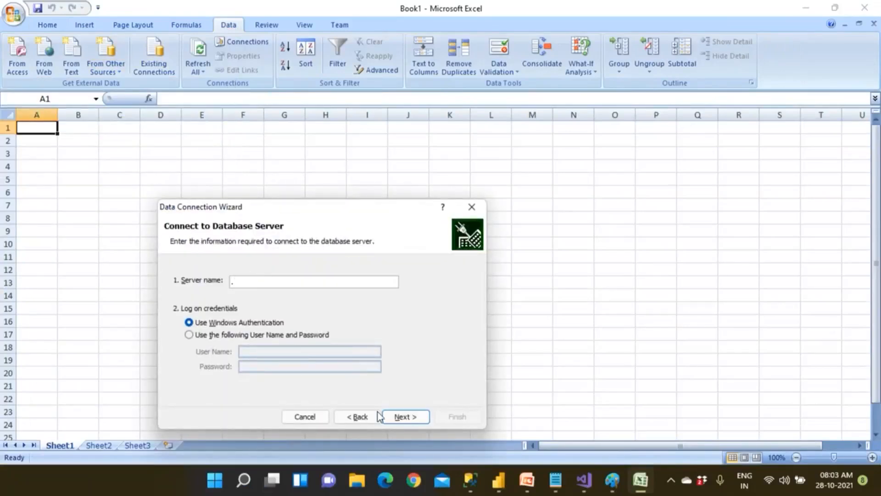
{"action": "left_click", "coordinate": [398, 416]}
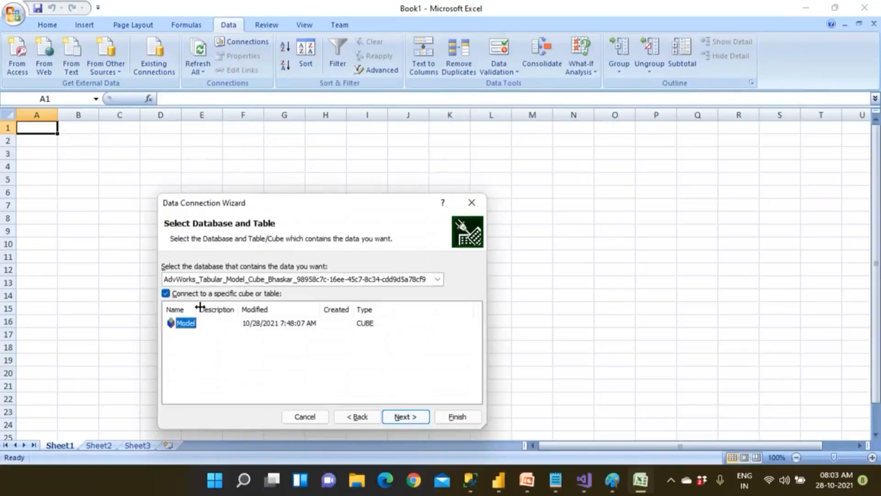
Choose the AdvWorks_Tabular_Model_Cube database with its Model cube and finish the data connection with the default file name
{"action": "left_click", "coordinate": [437, 277]}
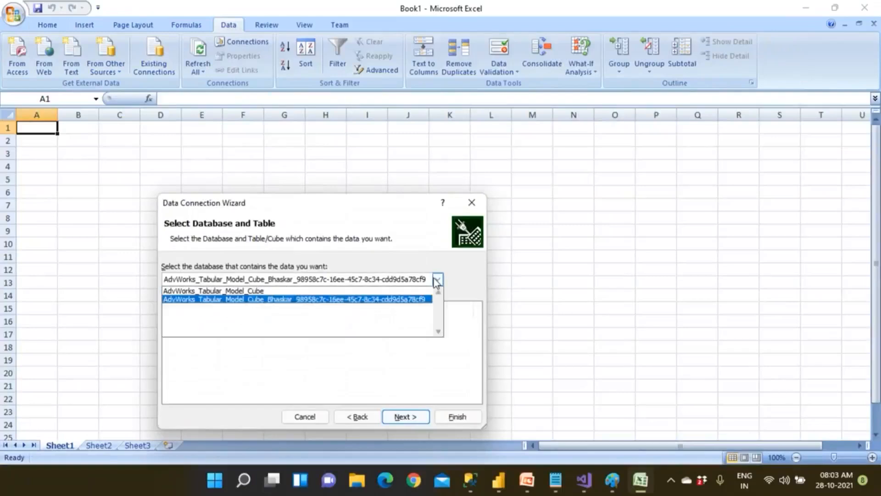
{"action": "left_click", "coordinate": [257, 289]}
{"action": "left_click", "coordinate": [186, 323]}
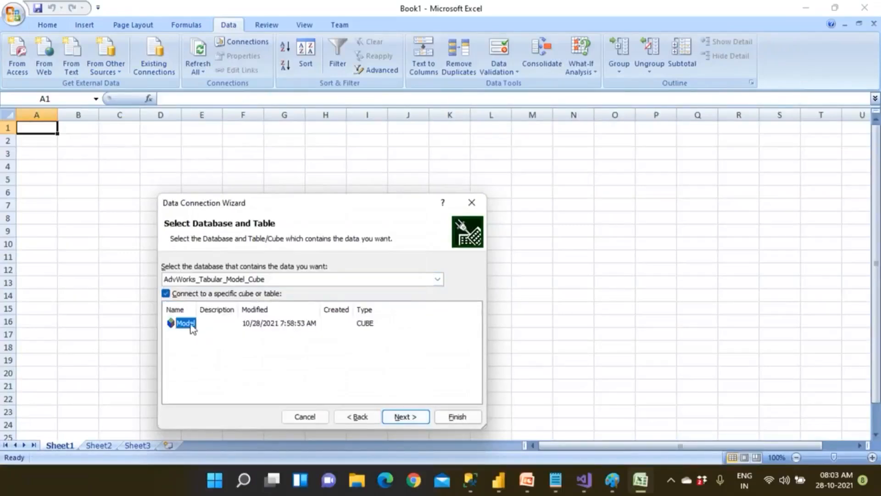
{"action": "left_click", "coordinate": [404, 416]}
{"action": "left_click", "coordinate": [443, 416]}
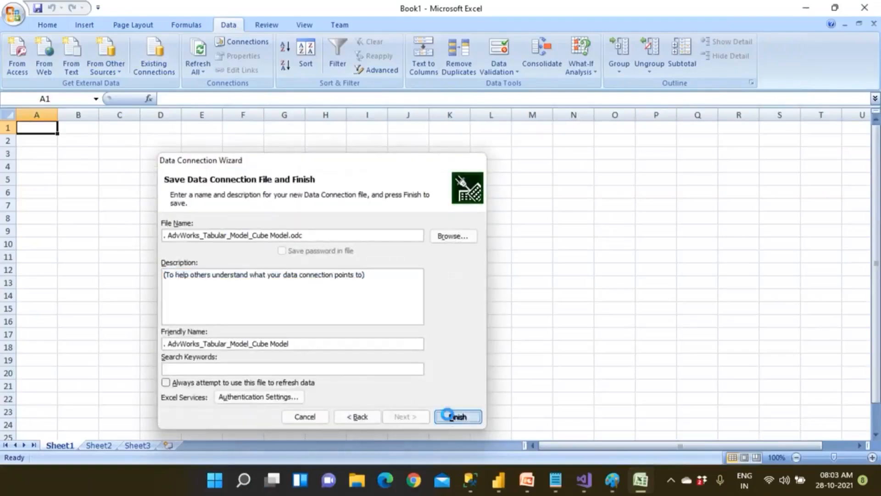
Import the cube as a PivotTable at cell A1 and show the field list with its fields and areas sections stacked
{"action": "left_click", "coordinate": [332, 379]}
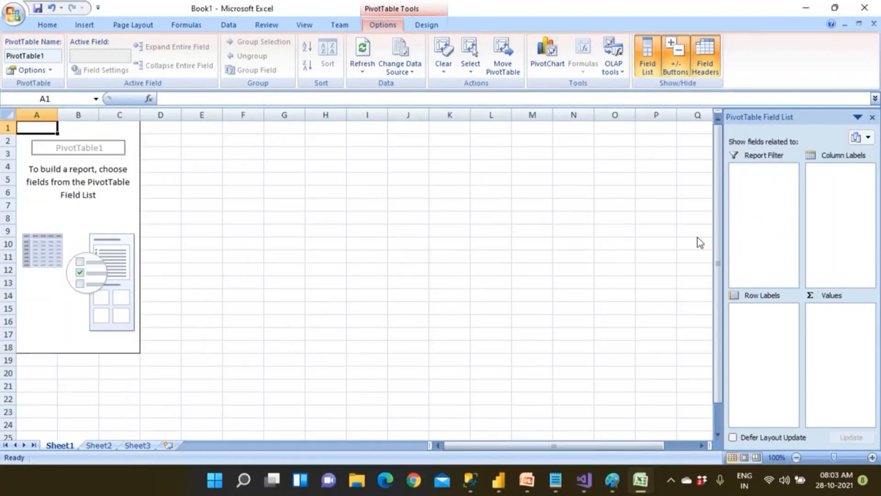
{"action": "left_click", "coordinate": [858, 139]}
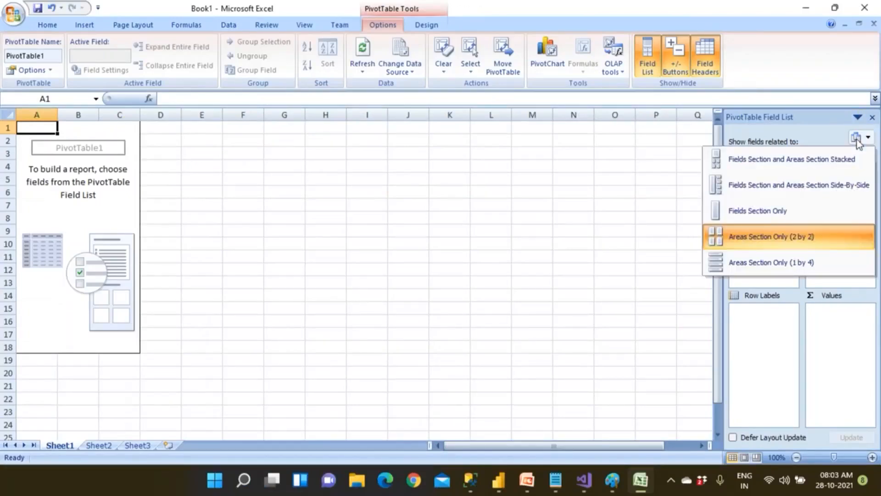
{"action": "left_click", "coordinate": [795, 161]}
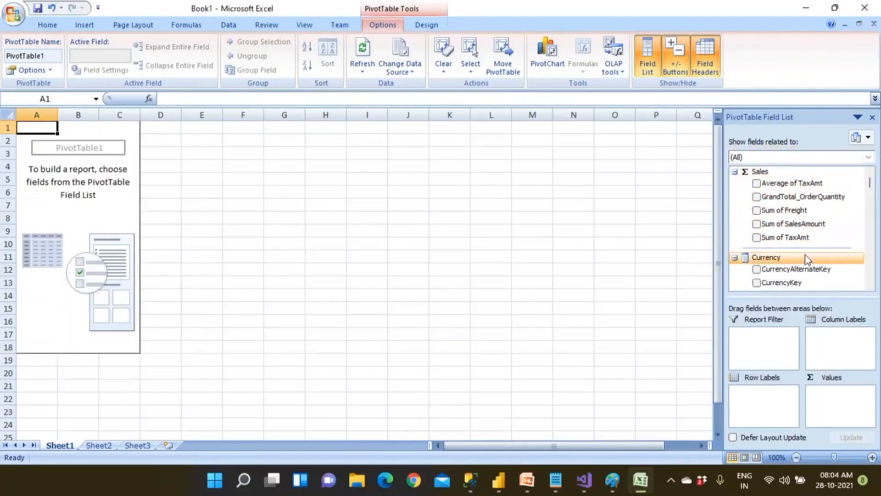
Summarize Sum of TaxAmt by CurrencyName in the PivotTable and select the currency rows
{"action": "left_click", "coordinate": [757, 237]}
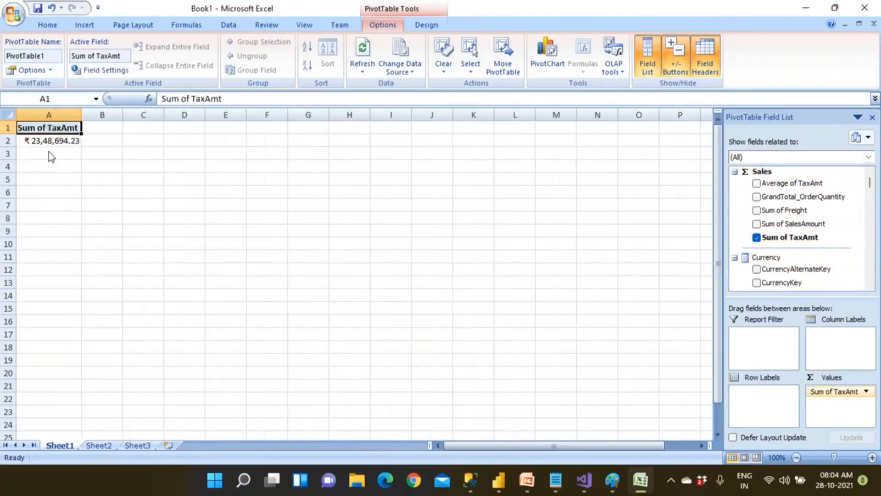
{"action": "scroll", "coordinate": [850, 258], "scroll_direction": "down", "scroll_amount": 2}
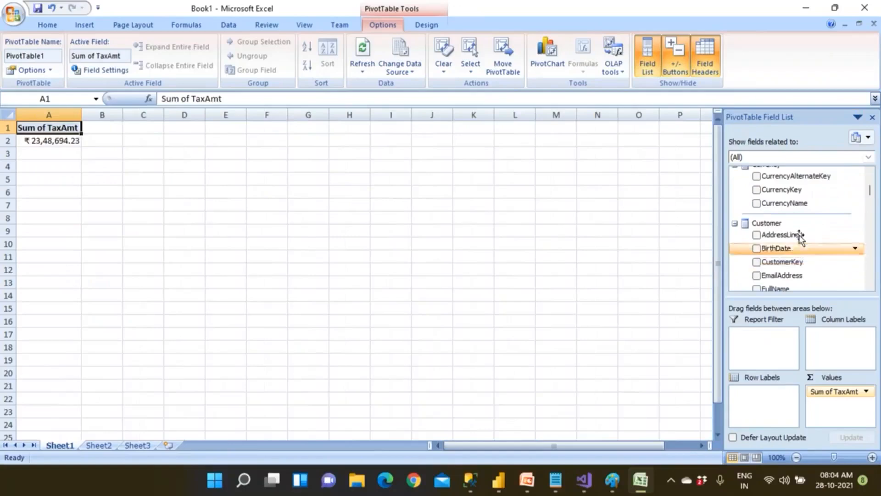
{"action": "left_click", "coordinate": [757, 203]}
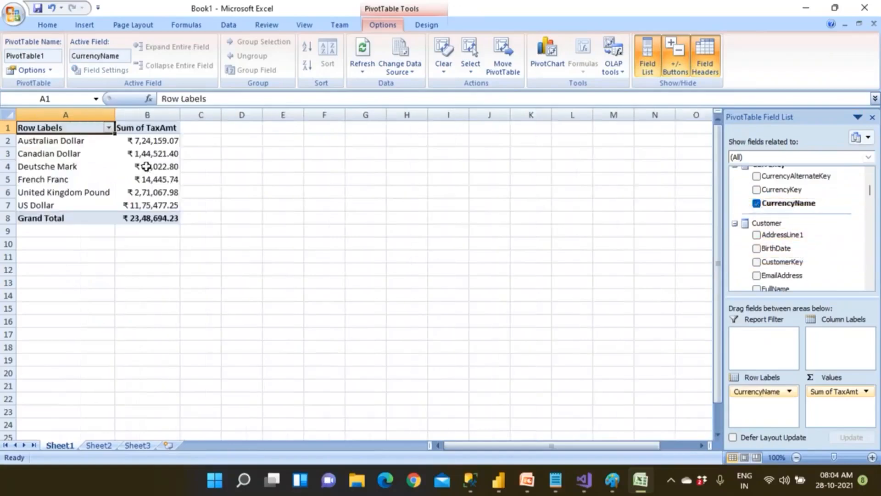
{"action": "left_click_drag", "start_coordinate": [45, 144], "coordinate": [74, 218]}
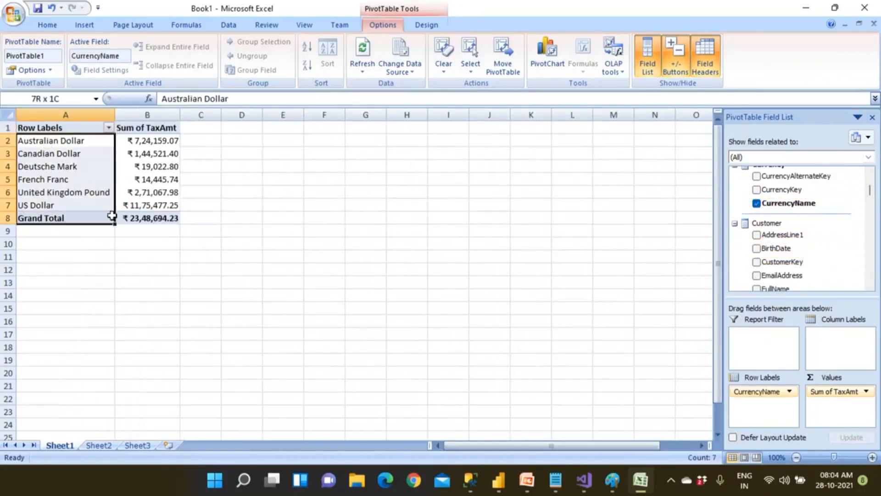
Add the Product table's LocHierachy hierarchy to the row labels beneath CurrencyName
{"action": "scroll", "coordinate": [827, 267], "scroll_direction": "down", "scroll_amount": 2}
{"action": "scroll", "coordinate": [826, 267], "scroll_direction": "down", "scroll_amount": 2}
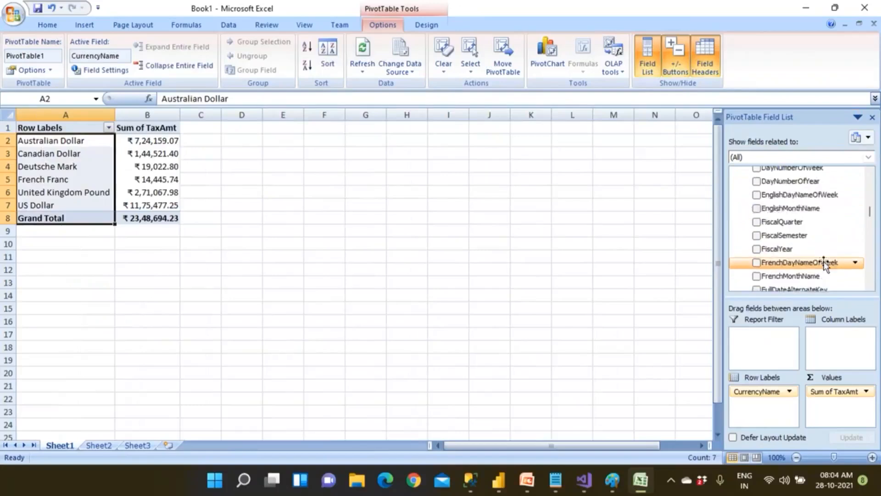
{"action": "scroll", "coordinate": [824, 264], "scroll_direction": "down", "scroll_amount": 3}
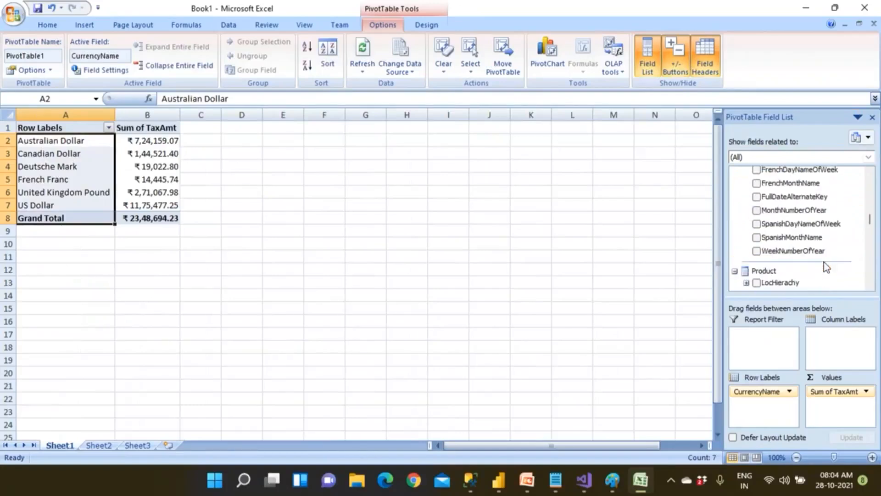
{"action": "scroll", "coordinate": [822, 265], "scroll_direction": "down", "scroll_amount": 2}
{"action": "scroll", "coordinate": [820, 265], "scroll_direction": "up", "scroll_amount": 1}
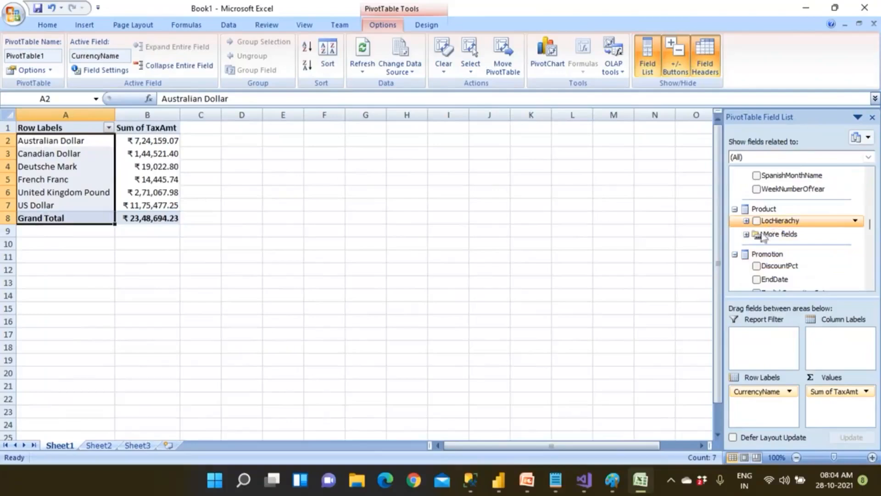
{"action": "left_click", "coordinate": [747, 234]}
{"action": "scroll", "coordinate": [750, 225], "scroll_direction": "up", "scroll_amount": 1}
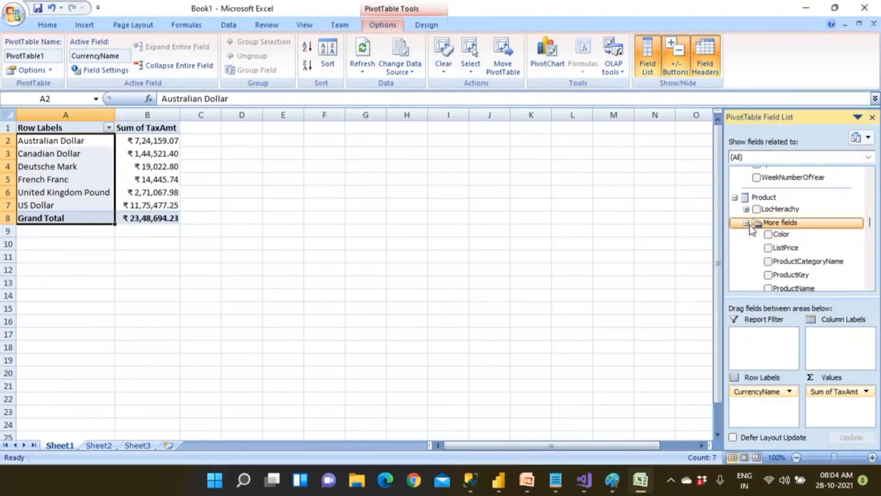
{"action": "left_click", "coordinate": [756, 211]}
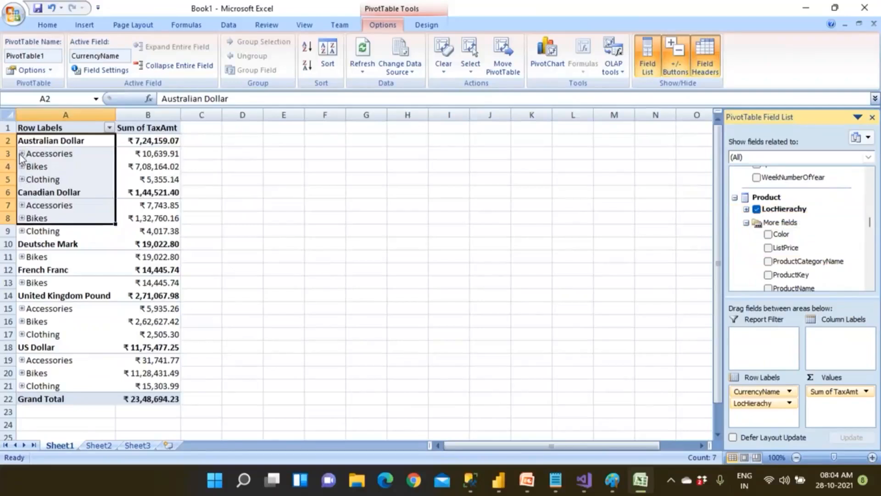
Drill down through Accessories to the products under Bike Racks, Bike Stands, and Bottles and Cages, and review the rows
{"action": "left_click", "coordinate": [22, 154]}
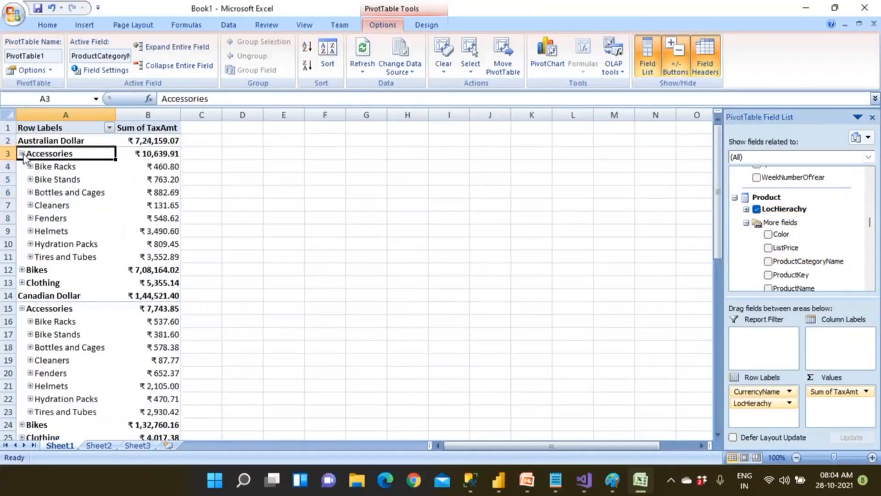
{"action": "left_click", "coordinate": [31, 166]}
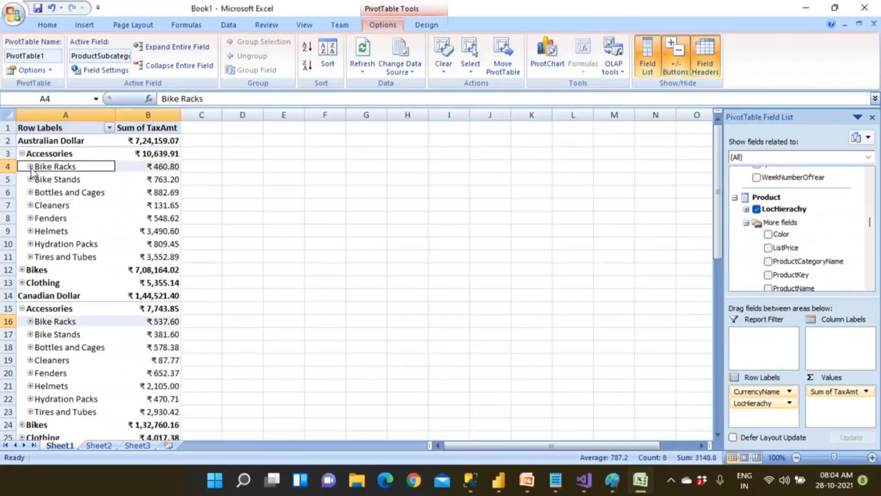
{"action": "left_click", "coordinate": [30, 167]}
{"action": "left_click", "coordinate": [31, 192]}
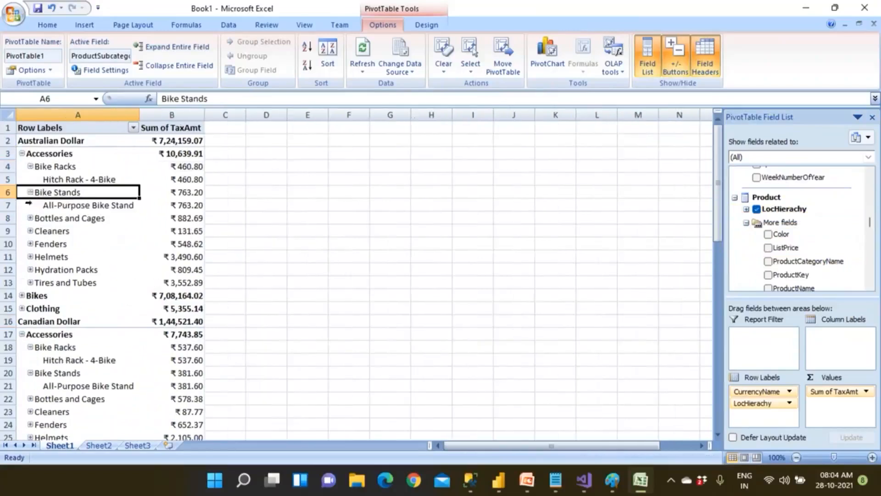
{"action": "left_click", "coordinate": [30, 218]}
{"action": "left_click", "coordinate": [30, 219]}
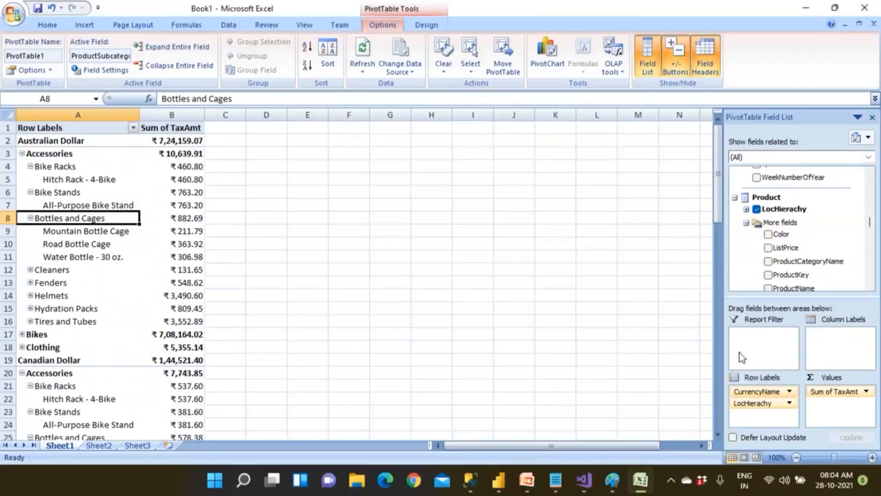
{"action": "scroll", "coordinate": [143, 298], "scroll_direction": "down", "scroll_amount": 5}
{"action": "scroll", "coordinate": [143, 298], "scroll_direction": "down", "scroll_amount": 5}
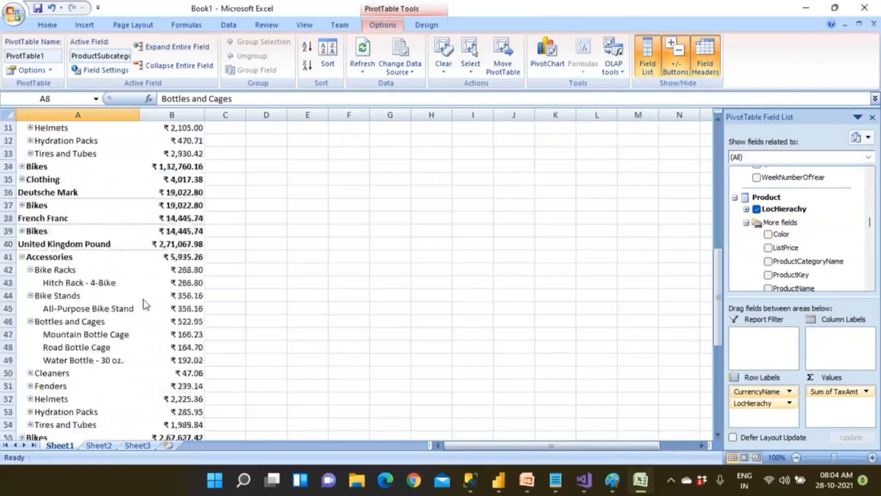
{"action": "scroll", "coordinate": [143, 298], "scroll_direction": "up", "scroll_amount": 10}
{"action": "mouse_move", "coordinate": [143, 299]}
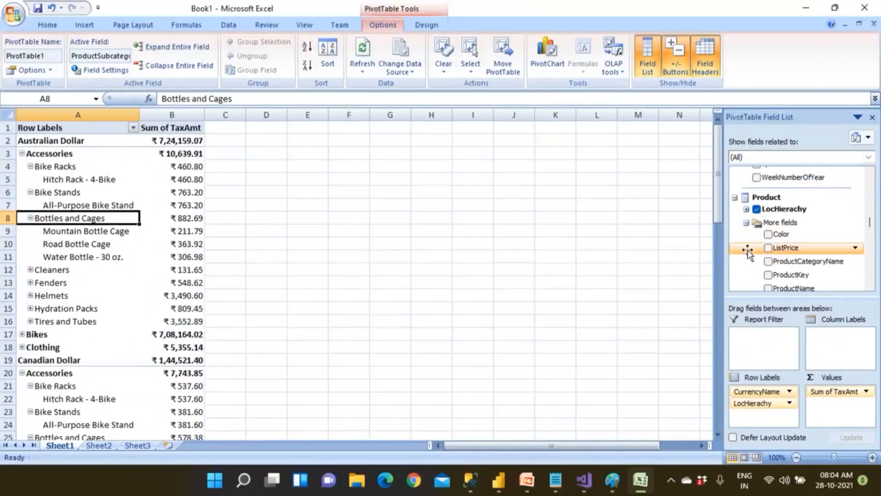
Remove CurrencyName, LocHierachy and Sum of TaxAmt from the PivotTable and collapse the Product table in the field list
{"action": "left_click_drag", "start_coordinate": [755, 392], "coordinate": [597, 384]}
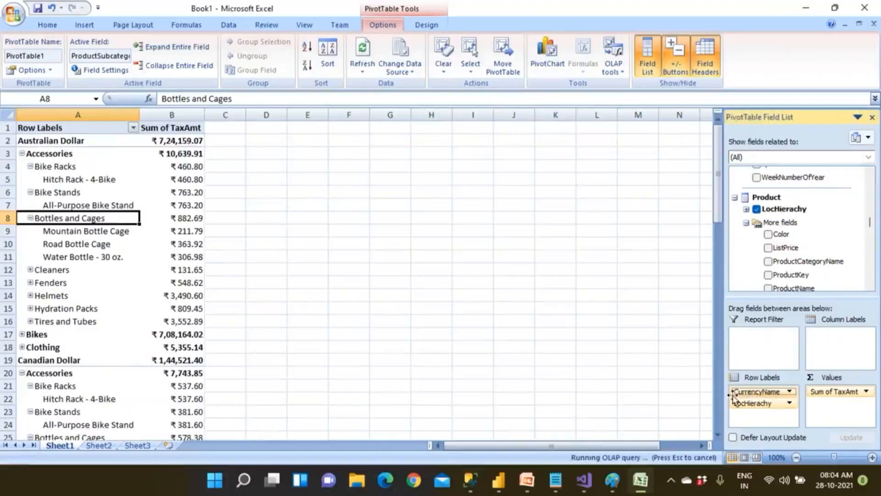
{"action": "left_click_drag", "start_coordinate": [762, 395], "coordinate": [663, 400]}
{"action": "left_click_drag", "start_coordinate": [846, 391], "coordinate": [610, 386]}
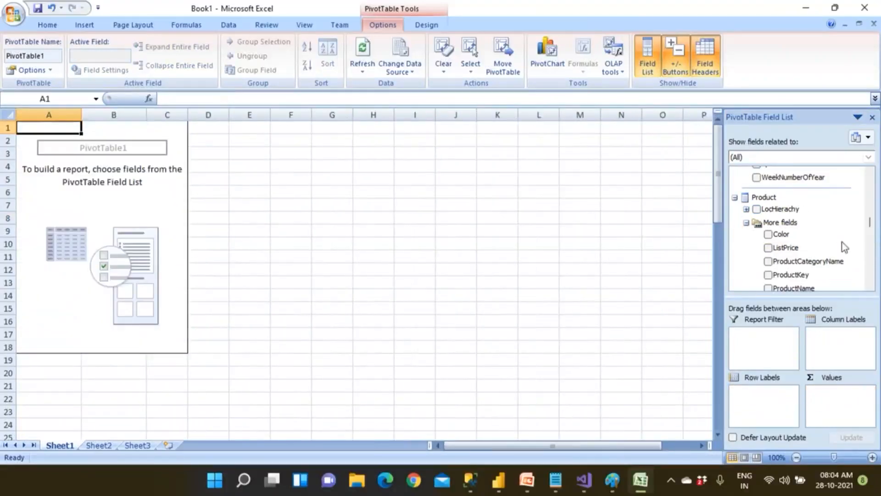
{"action": "left_click", "coordinate": [735, 199]}
Summarize Sum of SalesAmount by CalendarYear in the PivotTable and select the yearly rows with their amounts
{"action": "left_click_drag", "start_coordinate": [870, 230], "coordinate": [869, 179]}
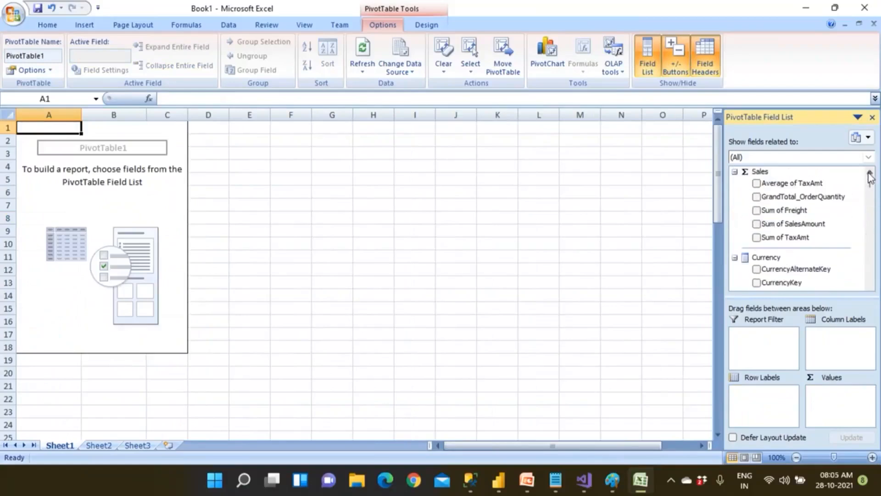
{"action": "left_click", "coordinate": [757, 224]}
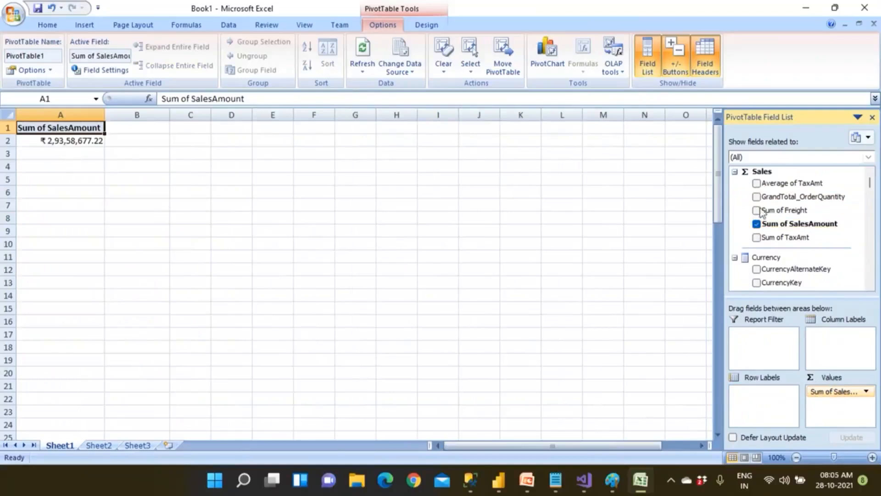
{"action": "left_click_drag", "start_coordinate": [871, 193], "coordinate": [872, 212]}
{"action": "left_click", "coordinate": [756, 230]}
{"action": "left_click_drag", "start_coordinate": [46, 142], "coordinate": [150, 189]}
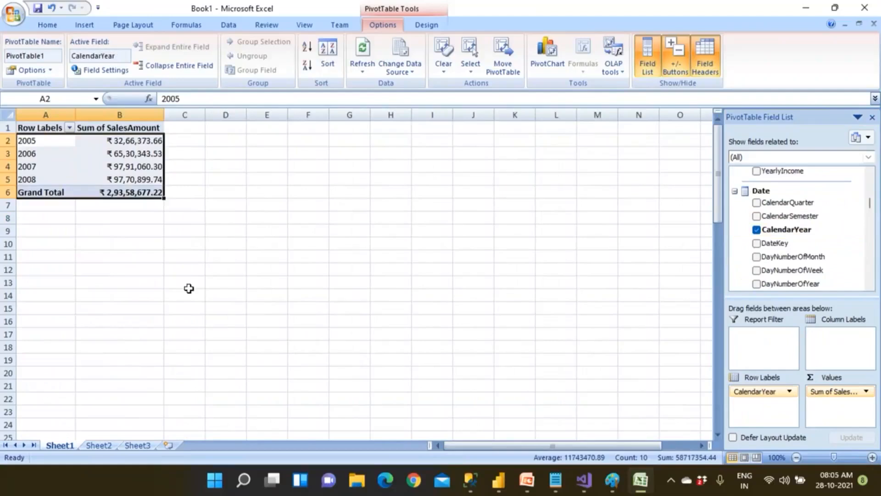
Insert a 2-D clustered column PivotChart of the yearly sales, close its filter pane, and move the chart up and to the right
{"action": "left_click", "coordinate": [39, 26]}
{"action": "left_click", "coordinate": [86, 27]}
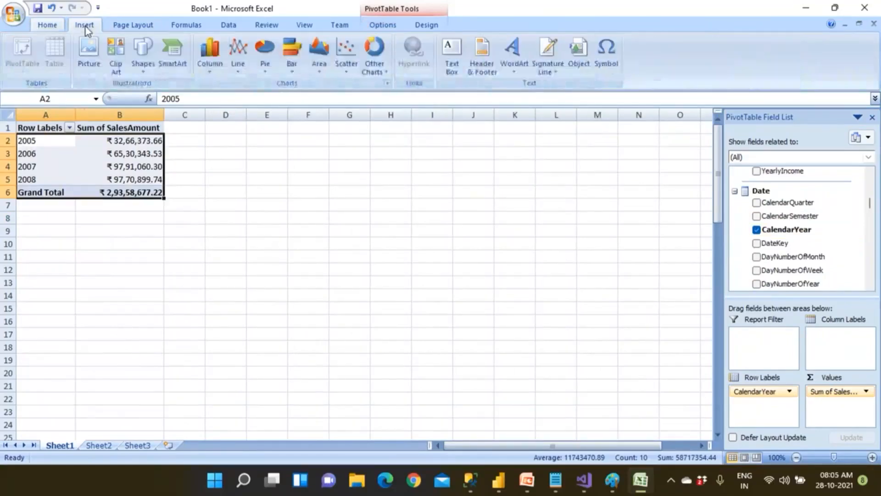
{"action": "left_click", "coordinate": [212, 65]}
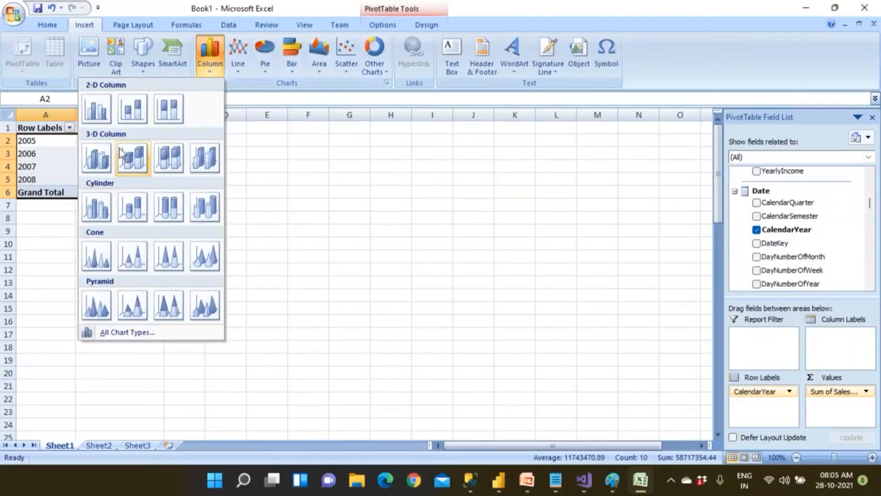
{"action": "left_click", "coordinate": [97, 109]}
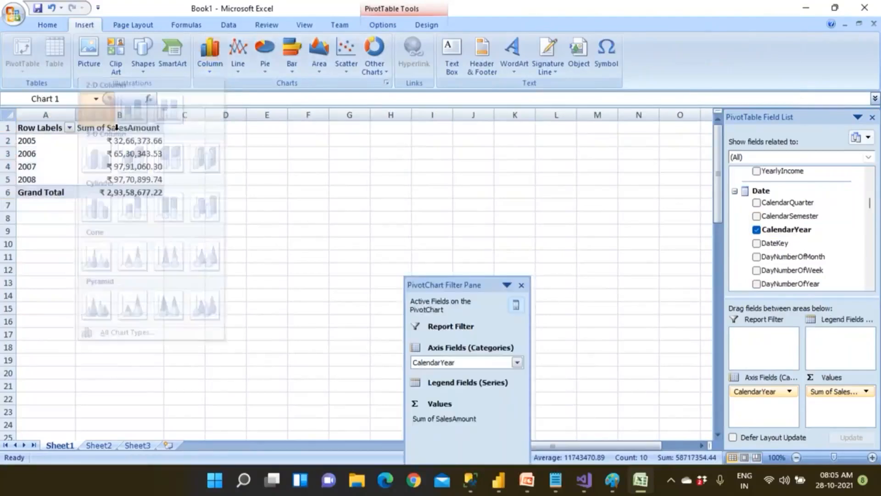
{"action": "left_click", "coordinate": [521, 285]}
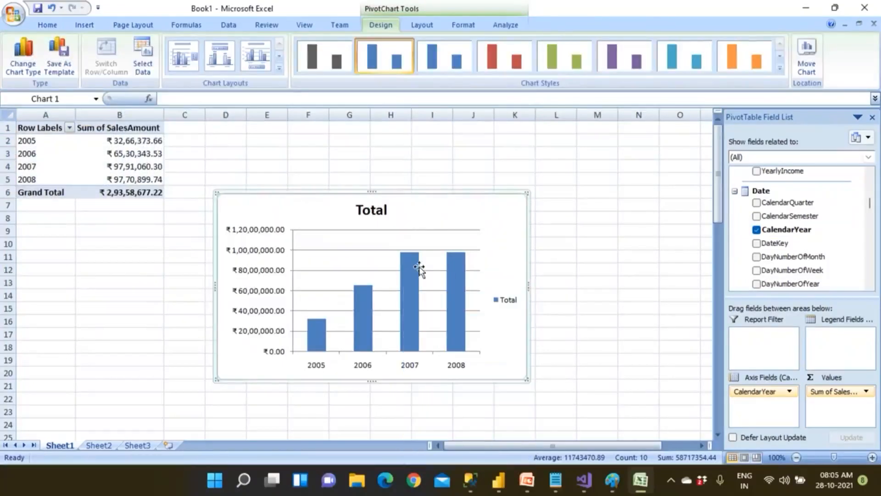
{"action": "left_click_drag", "start_coordinate": [394, 217], "coordinate": [497, 169]}
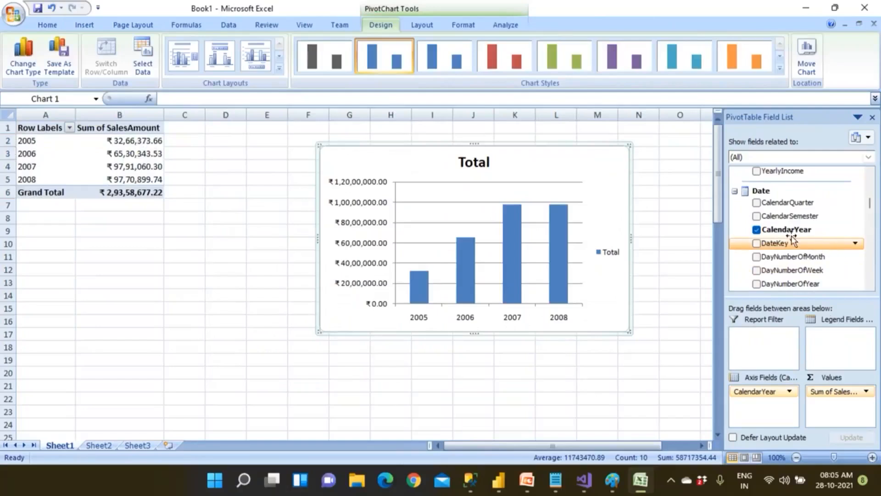
Find CurrencyName among the Currency table's fields and add it as a report filter
{"action": "scroll", "coordinate": [794, 240], "scroll_direction": "down", "scroll_amount": 7}
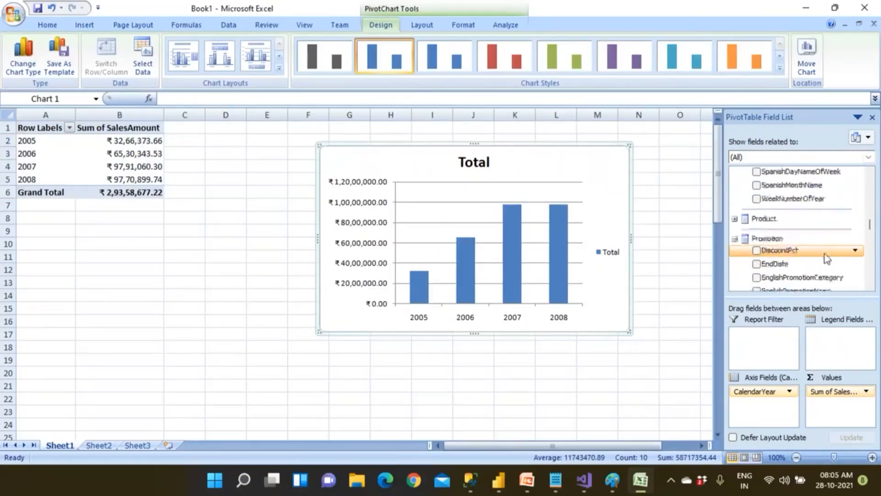
{"action": "scroll", "coordinate": [826, 258], "scroll_direction": "down", "scroll_amount": 8}
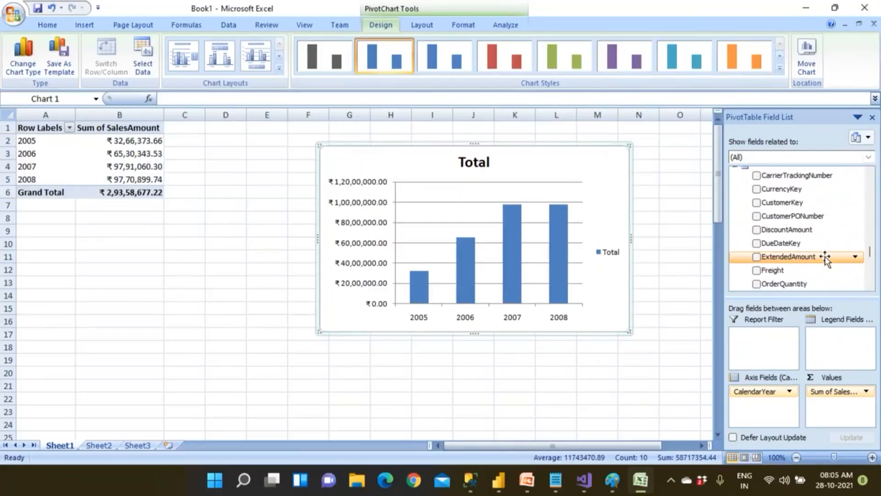
{"action": "scroll", "coordinate": [826, 260], "scroll_direction": "up", "scroll_amount": 5}
{"action": "scroll", "coordinate": [825, 261], "scroll_direction": "up", "scroll_amount": 10}
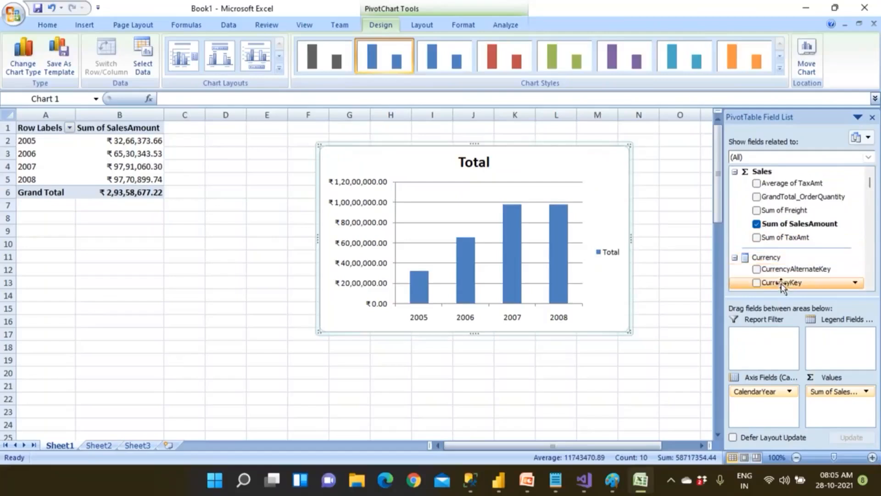
{"action": "scroll", "coordinate": [791, 276], "scroll_direction": "down", "scroll_amount": 3}
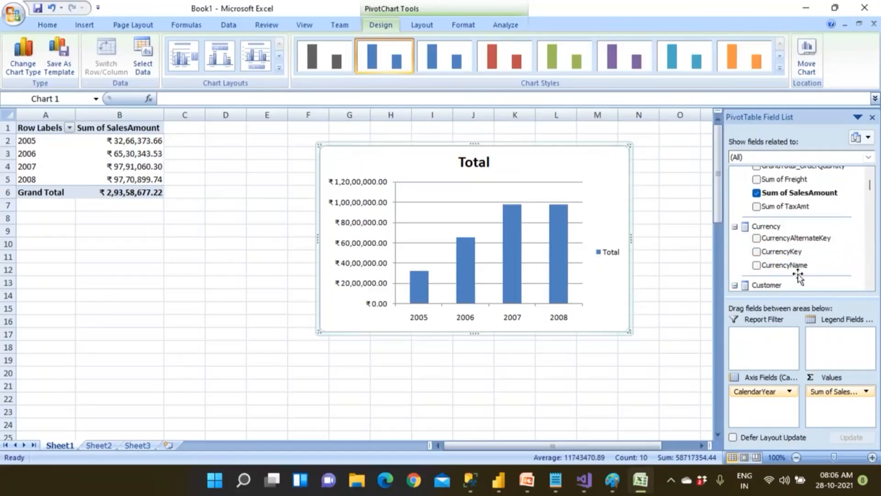
{"action": "left_click_drag", "start_coordinate": [787, 256], "coordinate": [772, 367]}
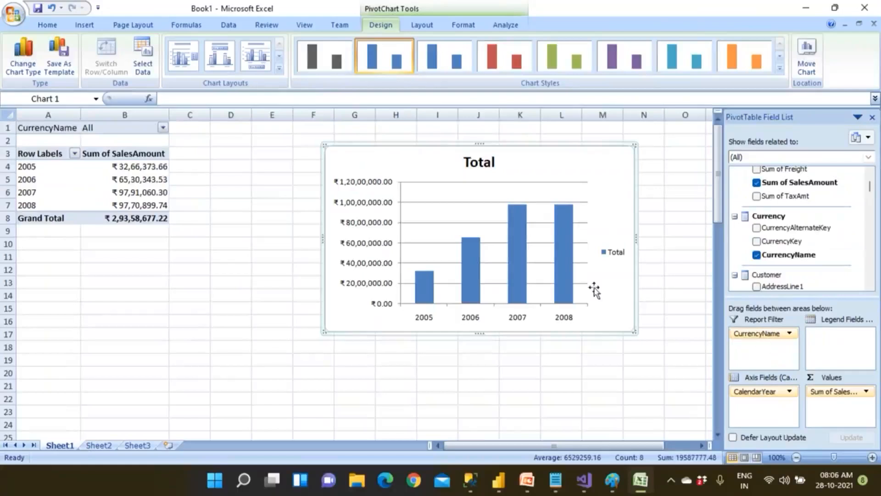
Filter the PivotTable's CurrencyName report filter to US Dollar only, with multiple-item selection enabled
{"action": "left_click", "coordinate": [164, 129]}
{"action": "left_click", "coordinate": [50, 142]}
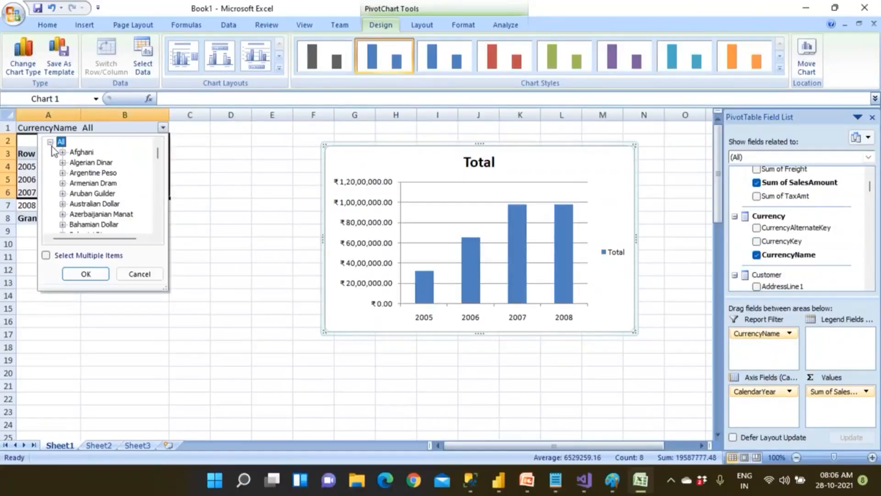
{"action": "left_click", "coordinate": [46, 256]}
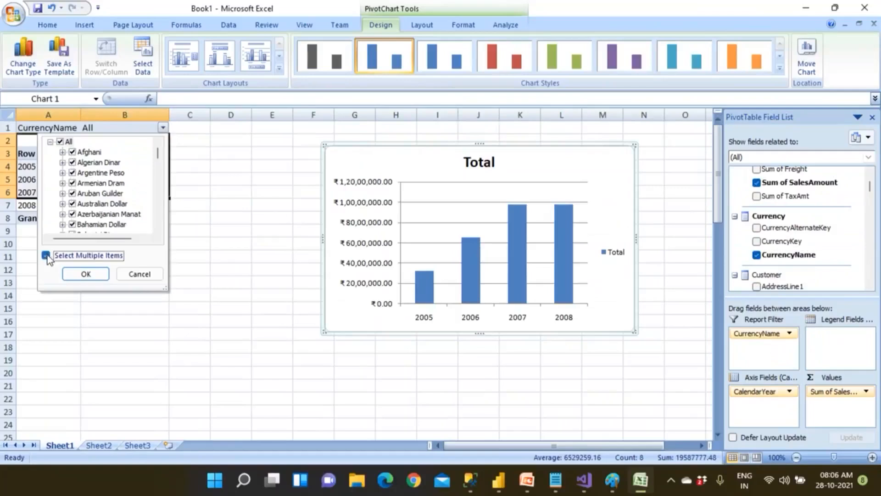
{"action": "left_click", "coordinate": [60, 141]}
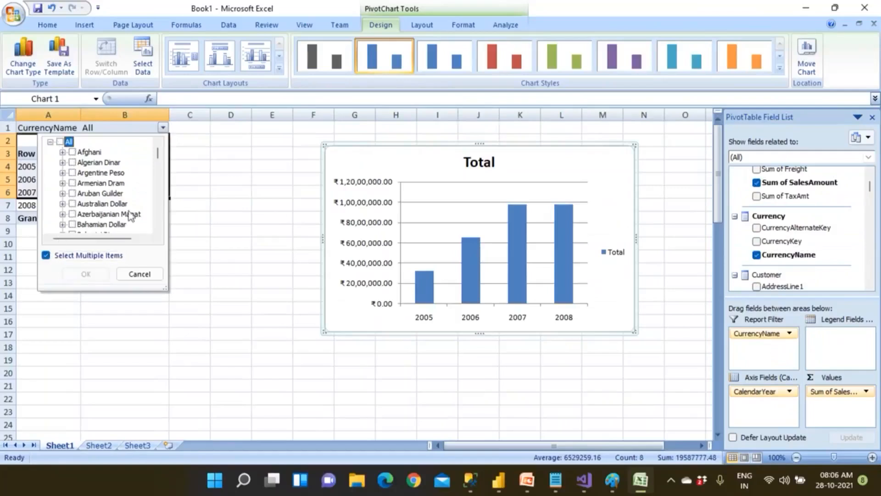
{"action": "left_click", "coordinate": [156, 158]}
{"action": "left_click_drag", "start_coordinate": [159, 158], "coordinate": [162, 226]}
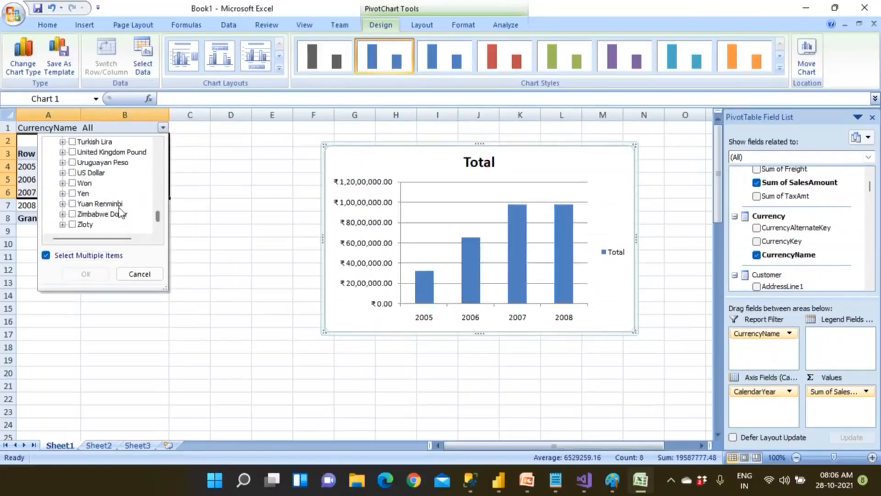
{"action": "left_click", "coordinate": [73, 172]}
{"action": "left_click", "coordinate": [85, 274]}
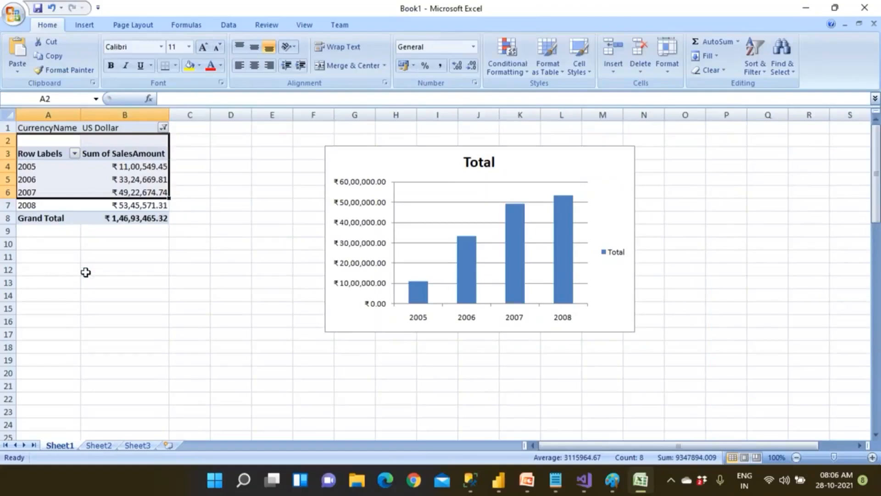
Remove CurrencyName, CalendarYear and Sum of SalesAmount from the PivotTable and delete the yearly sales chart
{"action": "left_click", "coordinate": [99, 131]}
{"action": "left_click_drag", "start_coordinate": [771, 340], "coordinate": [672, 350]}
{"action": "left_click_drag", "start_coordinate": [753, 391], "coordinate": [613, 398]}
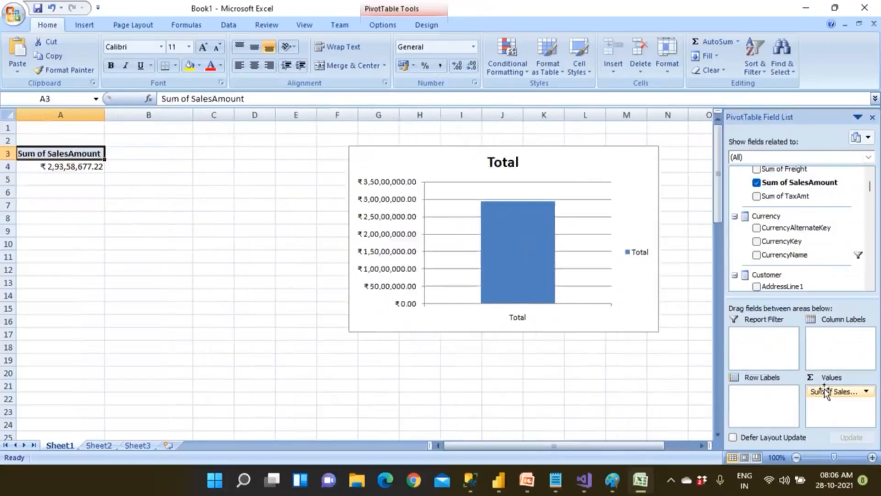
{"action": "left_click_drag", "start_coordinate": [827, 393], "coordinate": [651, 388]}
{"action": "left_click", "coordinate": [583, 286]}
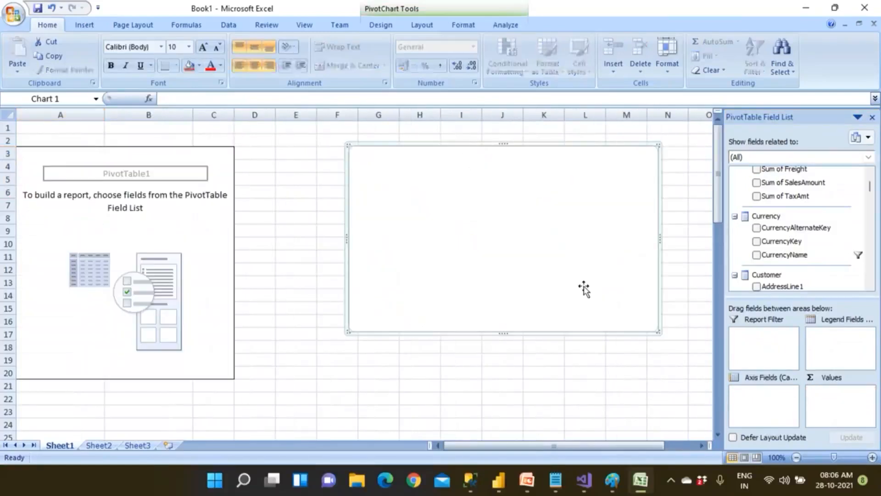
{"action": "key", "text": "Delete"}
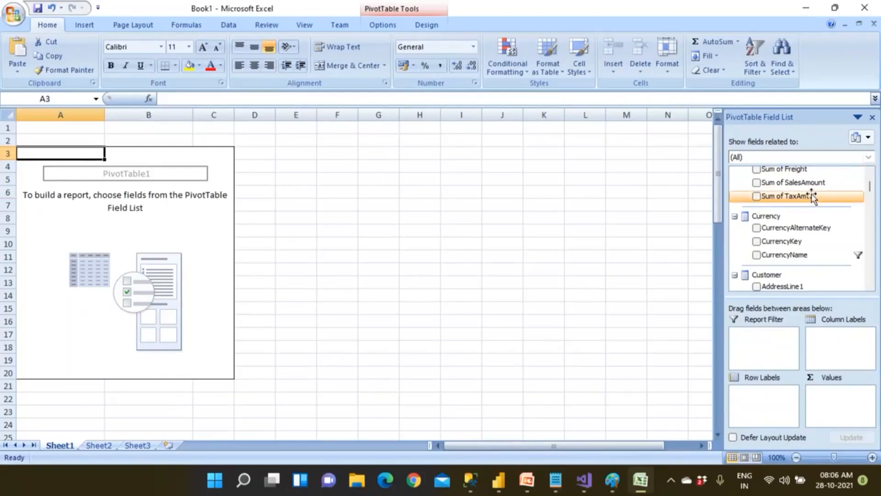
Add Sum of SalesAmount to the empty PivotTable and break it down by the Product table's ProductName
{"action": "left_click", "coordinate": [758, 182]}
{"action": "scroll", "coordinate": [820, 262], "scroll_direction": "down", "scroll_amount": 1}
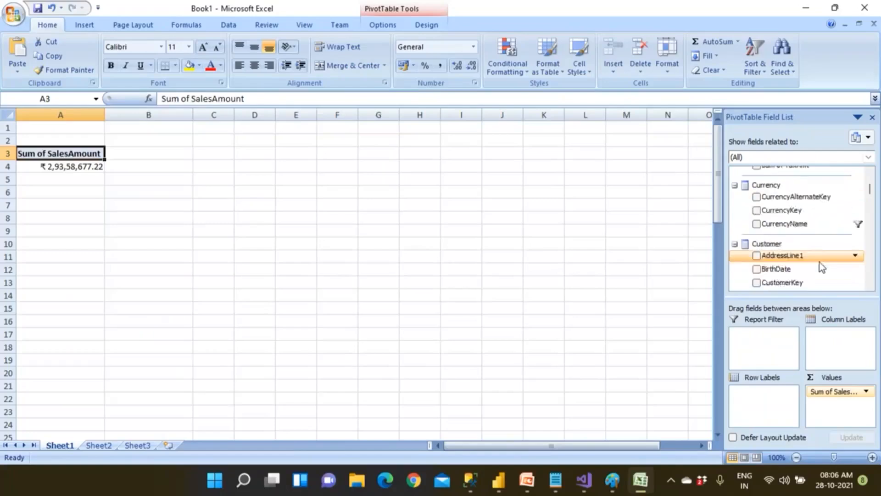
{"action": "scroll", "coordinate": [817, 262], "scroll_direction": "down", "scroll_amount": 4}
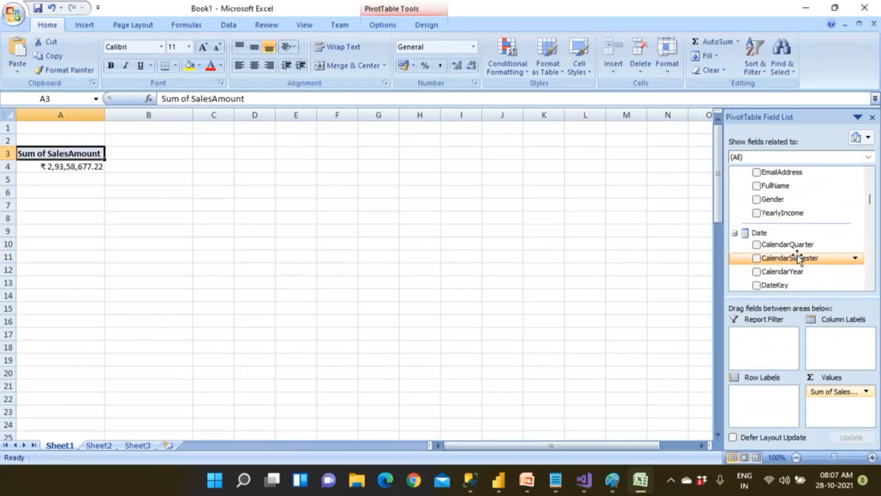
{"action": "scroll", "coordinate": [797, 256], "scroll_direction": "down", "scroll_amount": 1}
{"action": "scroll", "coordinate": [798, 257], "scroll_direction": "down", "scroll_amount": 5}
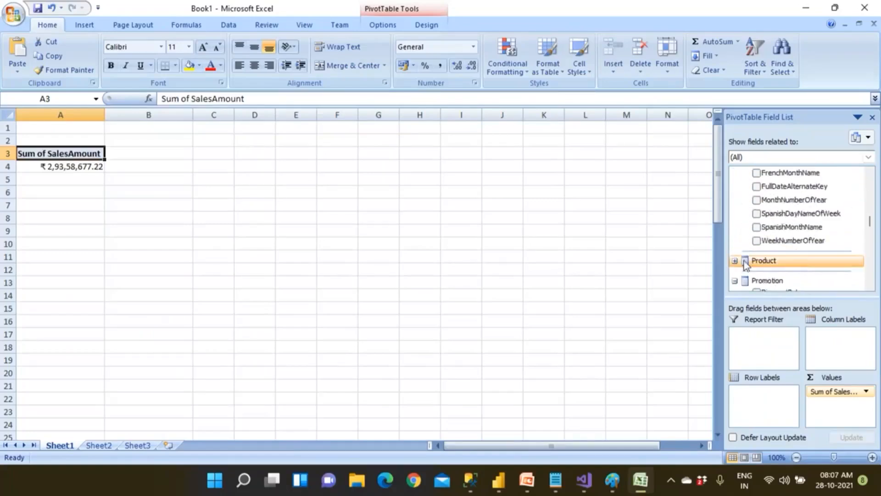
{"action": "left_click", "coordinate": [736, 261]}
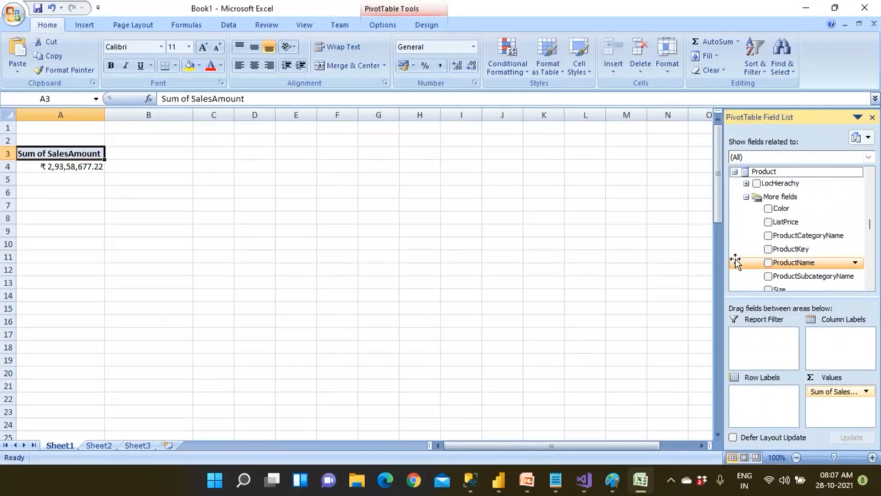
{"action": "left_click", "coordinate": [770, 263]}
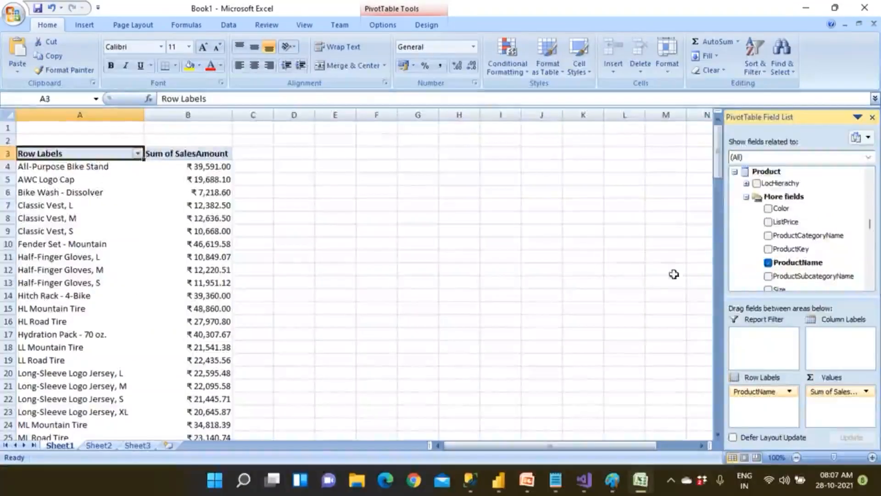
Replace ProductName with ProductCategoryName and ProductSubcategoryName as row labels, placing the category above the subcategory
{"action": "left_click", "coordinate": [768, 262]}
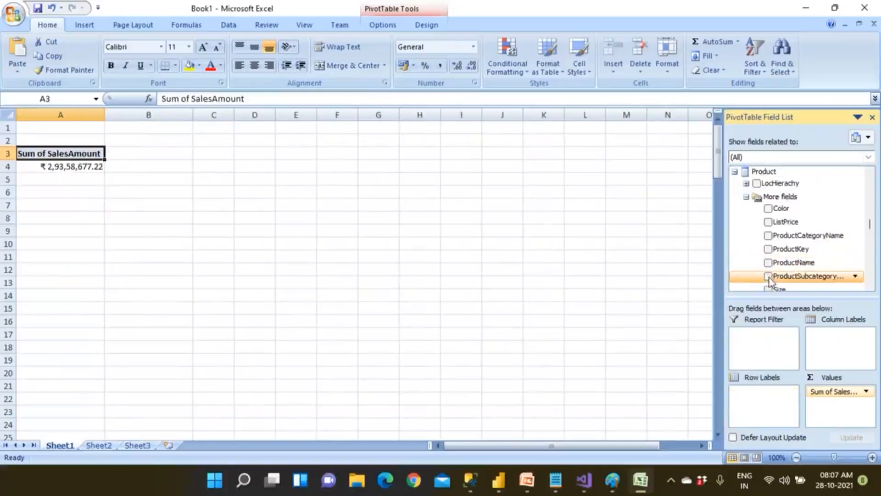
{"action": "scroll", "coordinate": [772, 276], "scroll_direction": "down", "scroll_amount": 2}
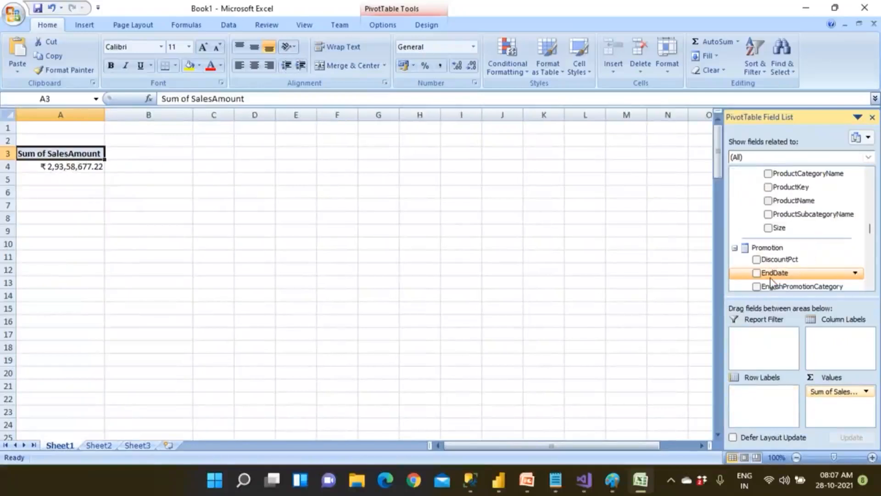
{"action": "left_click", "coordinate": [768, 214]}
{"action": "left_click", "coordinate": [768, 174]}
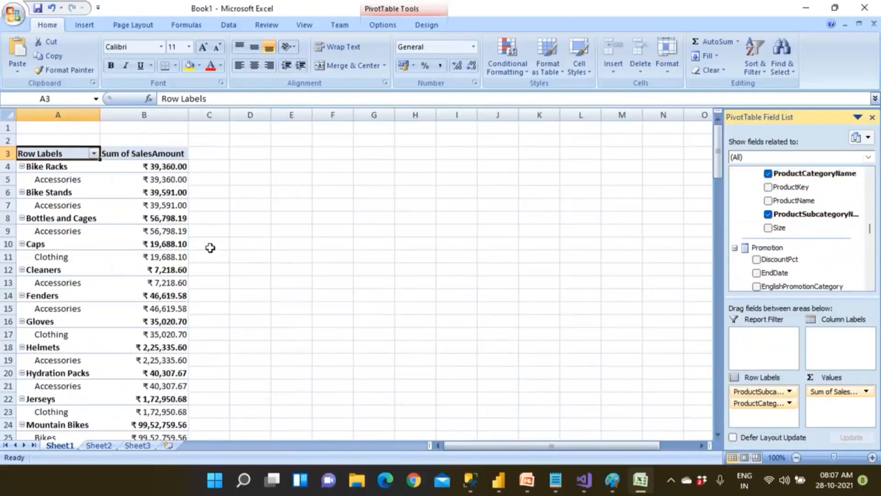
{"action": "left_click_drag", "start_coordinate": [771, 407], "coordinate": [770, 387]}
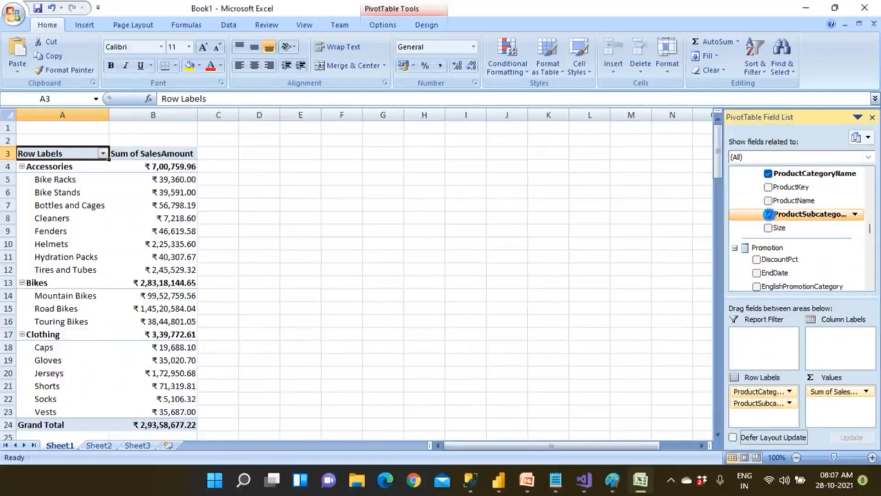
Replace the product category and subcategory row labels with SalesTerritoryCountry from the Territory table
{"action": "left_click", "coordinate": [768, 214]}
{"action": "left_click", "coordinate": [768, 174]}
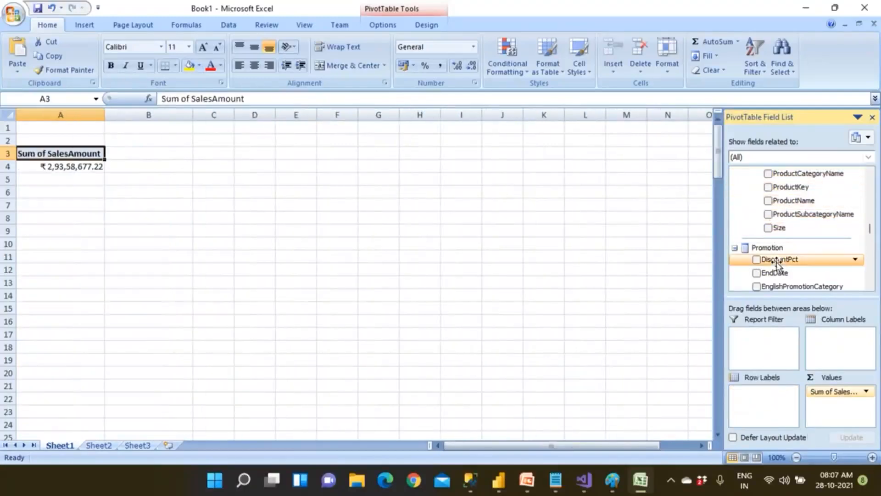
{"action": "scroll", "coordinate": [776, 261], "scroll_direction": "down", "scroll_amount": 7}
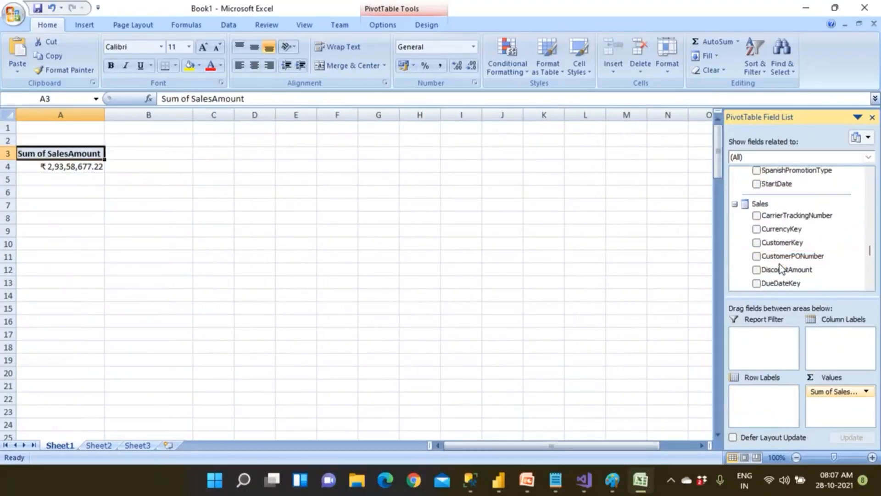
{"action": "scroll", "coordinate": [771, 255], "scroll_direction": "down", "scroll_amount": 4}
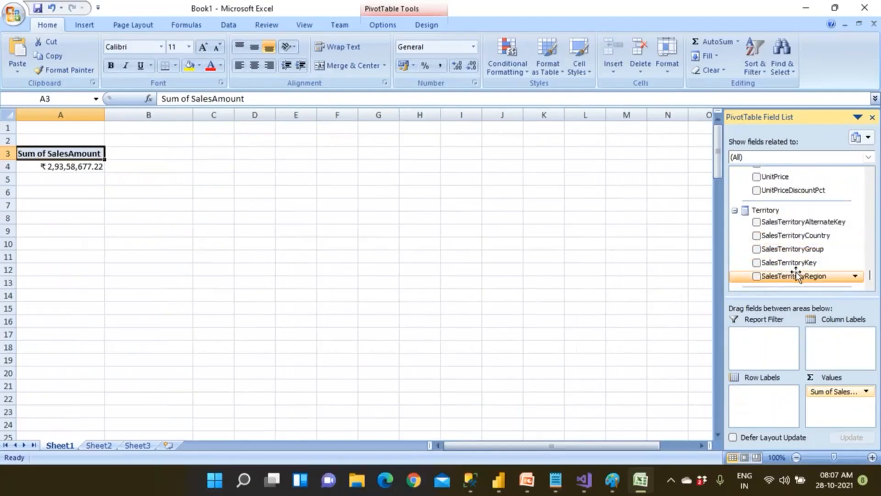
{"action": "left_click", "coordinate": [756, 236]}
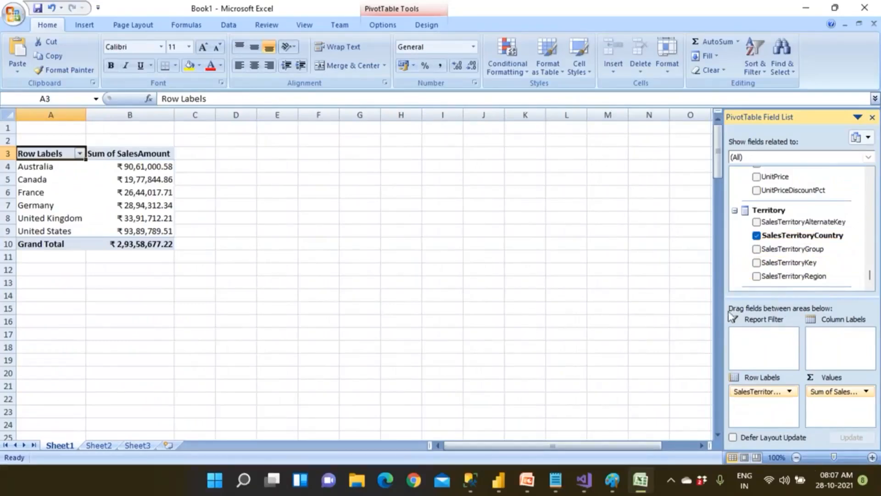
Find CalendarYear among the Date table's fields and add it as a report filter
{"action": "scroll", "coordinate": [804, 265], "scroll_direction": "up", "scroll_amount": 10}
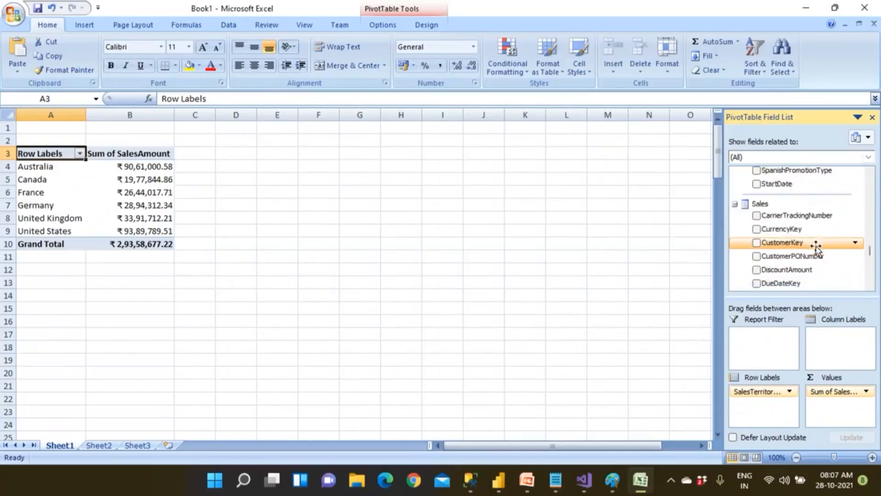
{"action": "scroll", "coordinate": [817, 249], "scroll_direction": "up", "scroll_amount": 5}
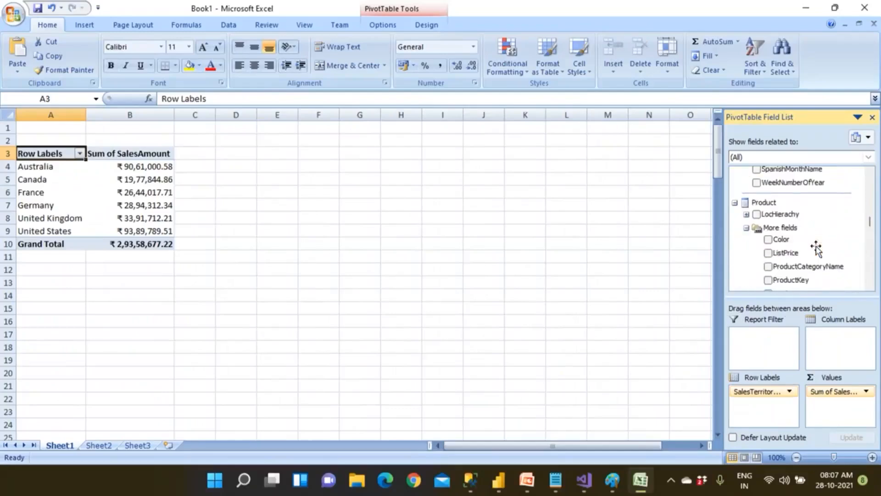
{"action": "scroll", "coordinate": [817, 249], "scroll_direction": "up", "scroll_amount": 3}
{"action": "scroll", "coordinate": [817, 250], "scroll_direction": "up", "scroll_amount": 5}
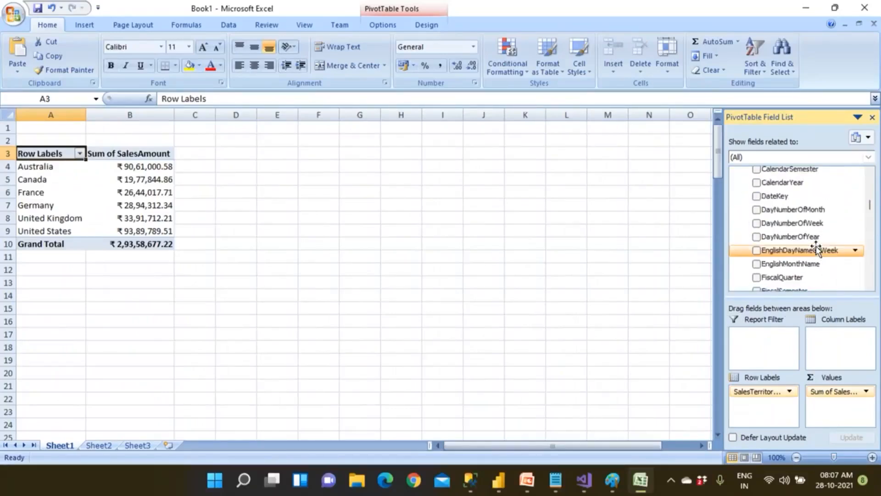
{"action": "left_click_drag", "start_coordinate": [793, 244], "coordinate": [765, 344]}
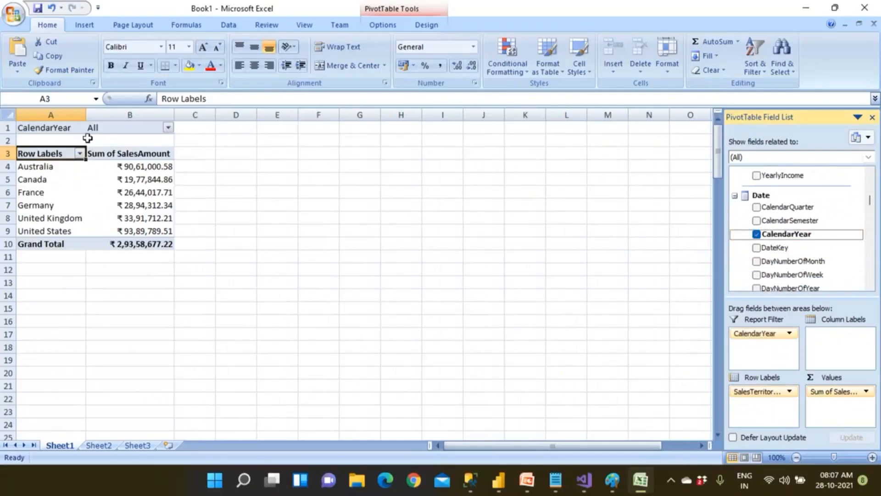
Enable multiple-item selection in the CalendarYear report filter and limit it to 2006 and 2007
{"action": "left_click", "coordinate": [168, 128]}
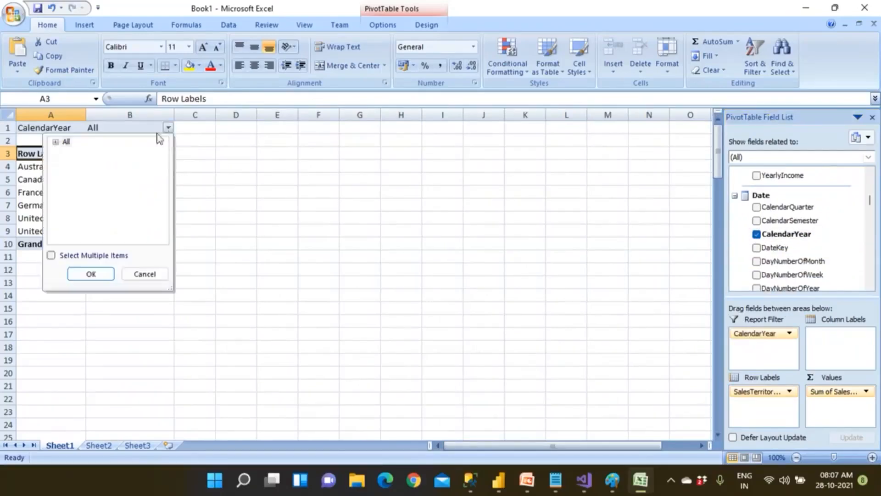
{"action": "left_click", "coordinate": [56, 142]}
{"action": "left_click", "coordinate": [51, 256]}
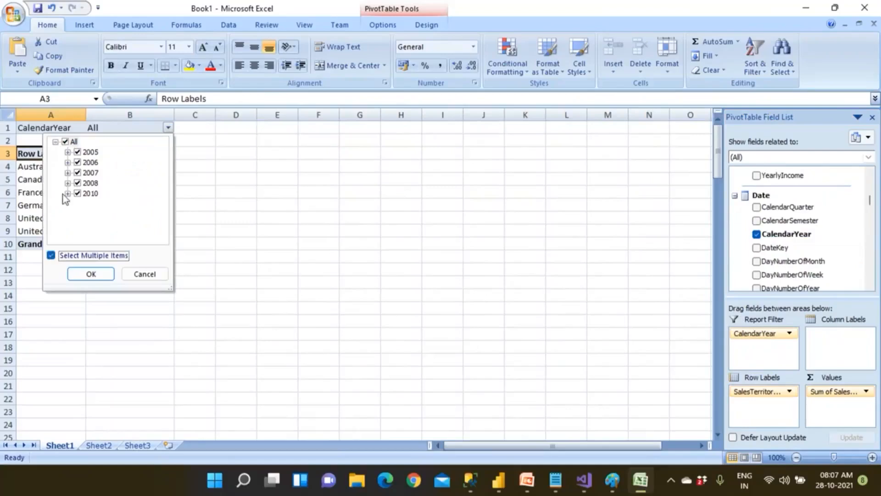
{"action": "left_click", "coordinate": [65, 142]}
{"action": "left_click", "coordinate": [78, 162]}
{"action": "left_click", "coordinate": [77, 172]}
{"action": "left_click", "coordinate": [90, 274]}
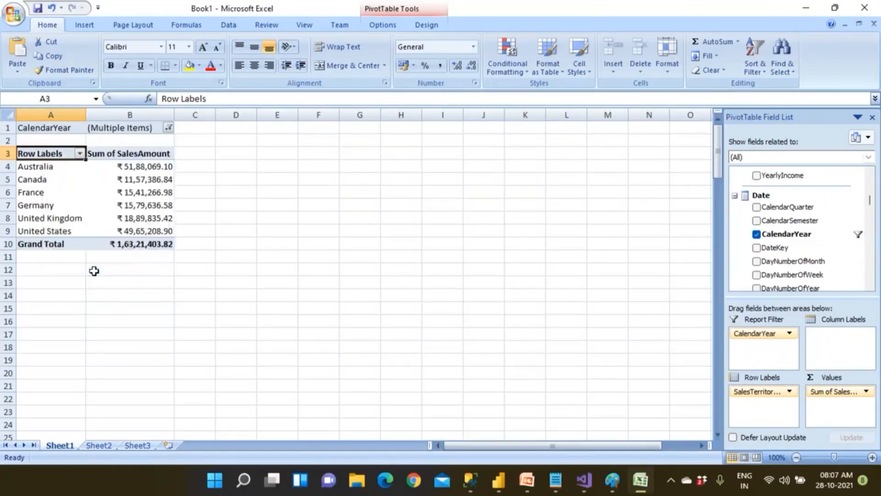
Exclude 2006 from the CalendarYear report filter, leaving only 2007 selected
{"action": "left_click", "coordinate": [168, 128]}
{"action": "left_click", "coordinate": [56, 143]}
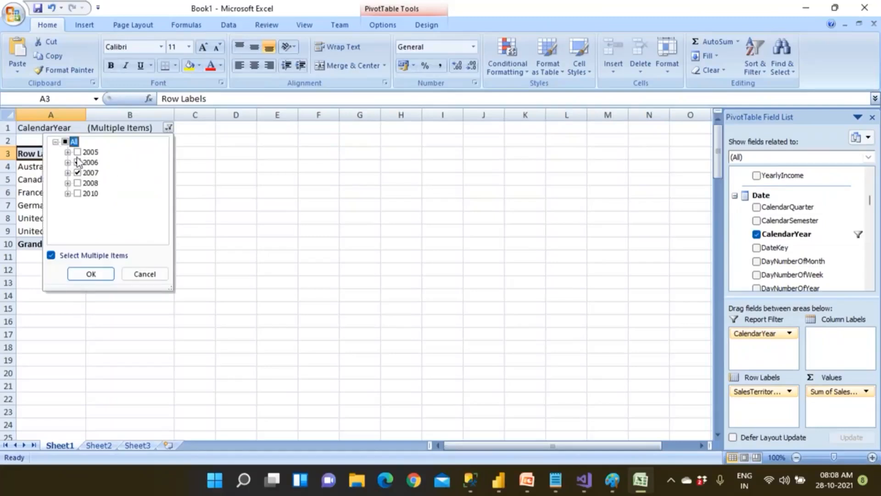
{"action": "left_click", "coordinate": [88, 273]}
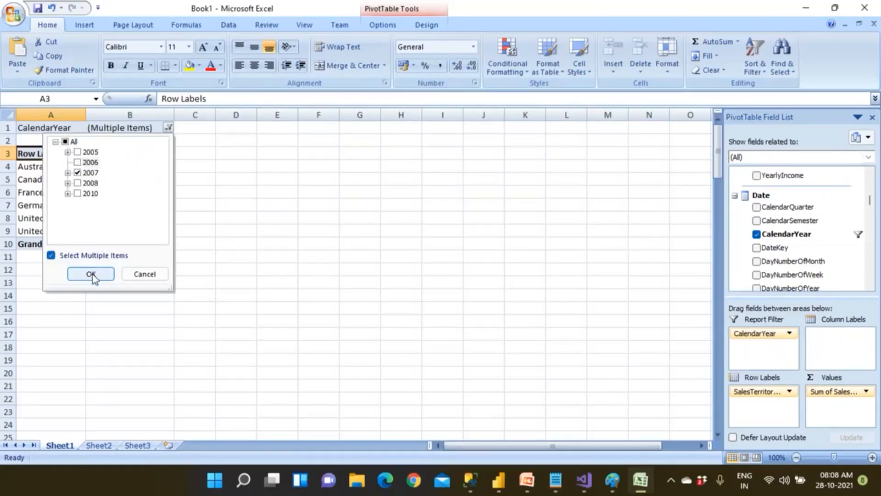
Insert a 2-D clustered column PivotChart of the country sales, close its filter pane, and deselect the chart
{"action": "left_click_drag", "start_coordinate": [44, 167], "coordinate": [142, 232]}
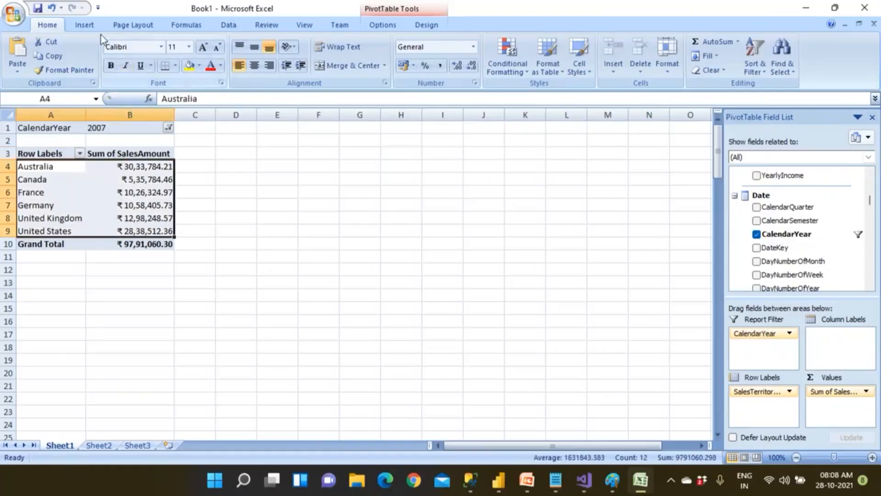
{"action": "left_click", "coordinate": [87, 26]}
{"action": "left_click", "coordinate": [209, 65]}
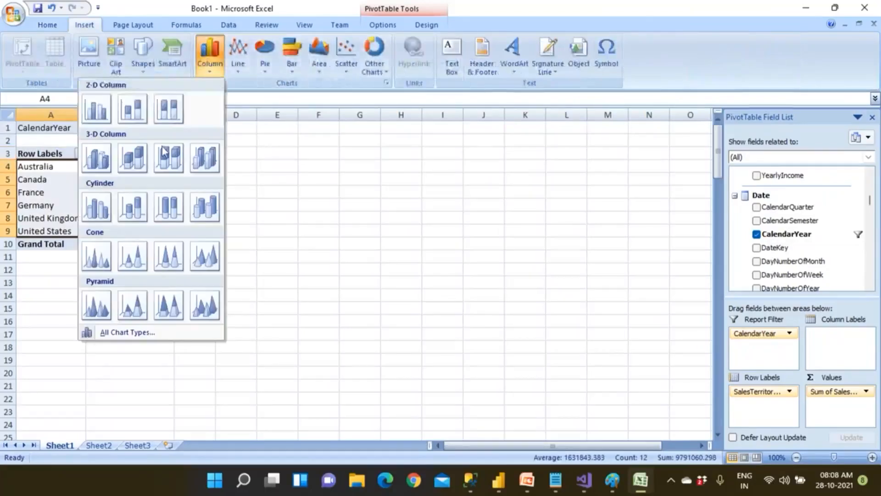
{"action": "left_click", "coordinate": [94, 107]}
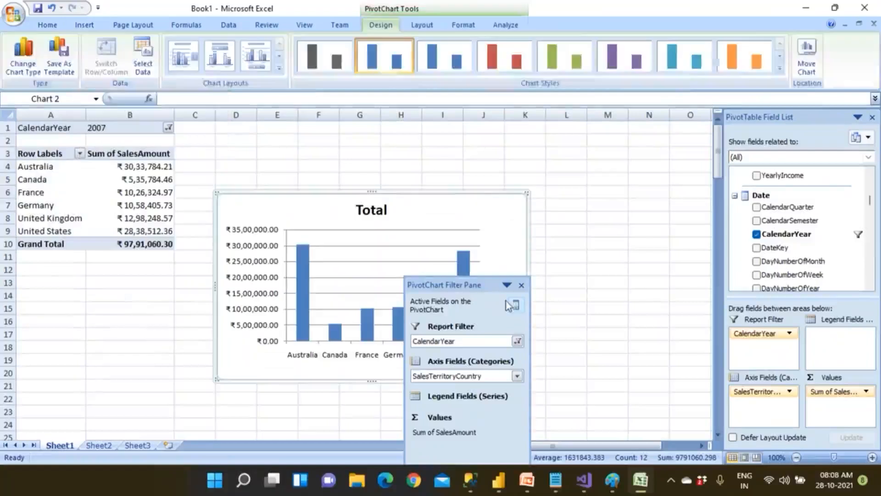
{"action": "left_click", "coordinate": [521, 285]}
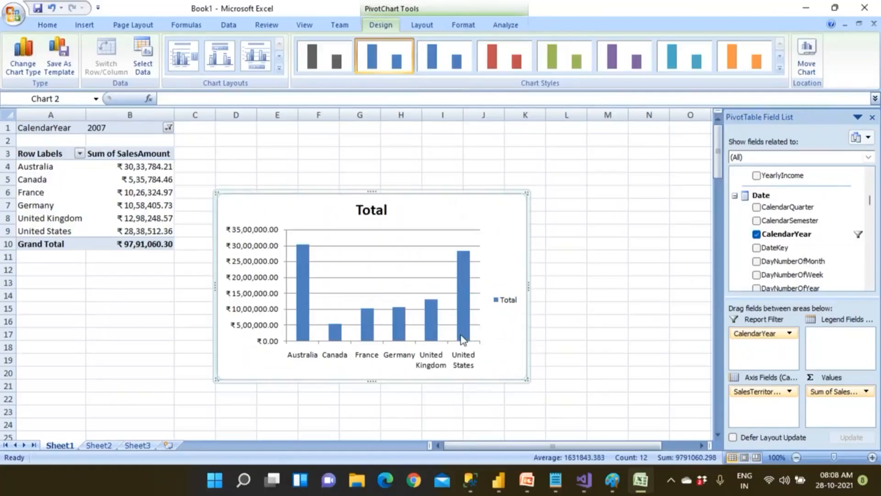
{"action": "left_click_drag", "start_coordinate": [33, 166], "coordinate": [92, 218]}
{"action": "left_click", "coordinate": [648, 298]}
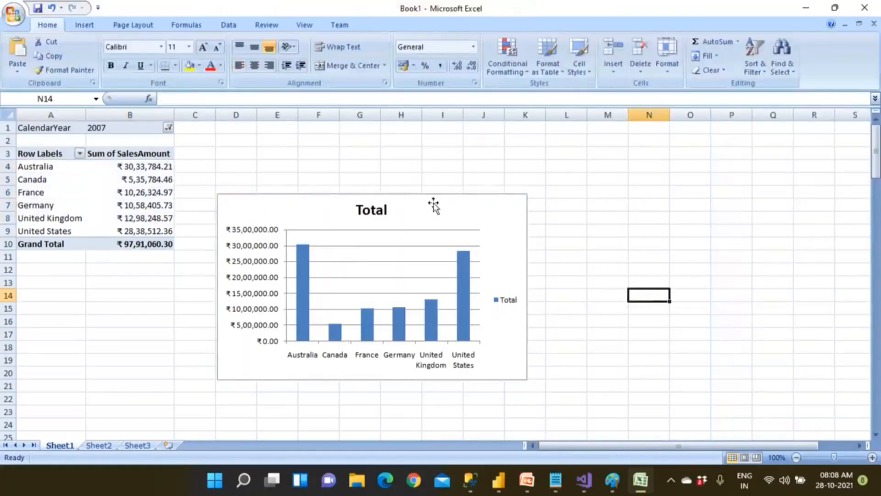
{"action": "left_click", "coordinate": [409, 177]}
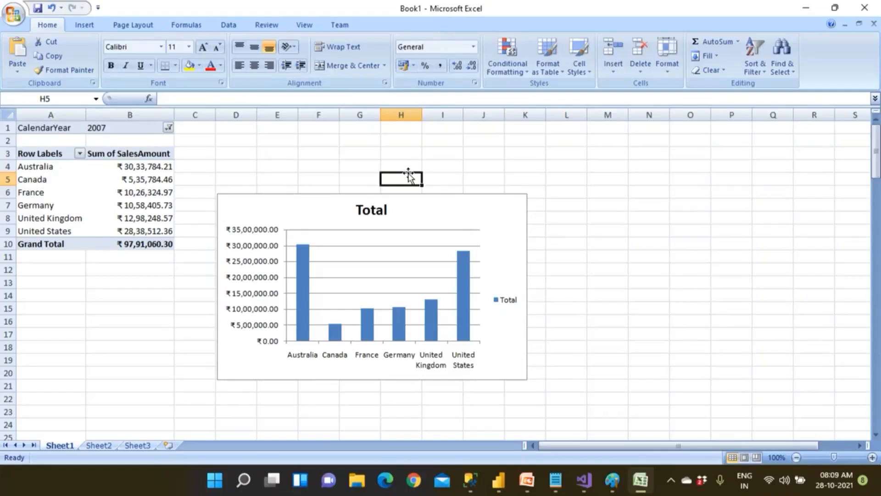
{"action": "left_click", "coordinate": [229, 26]}
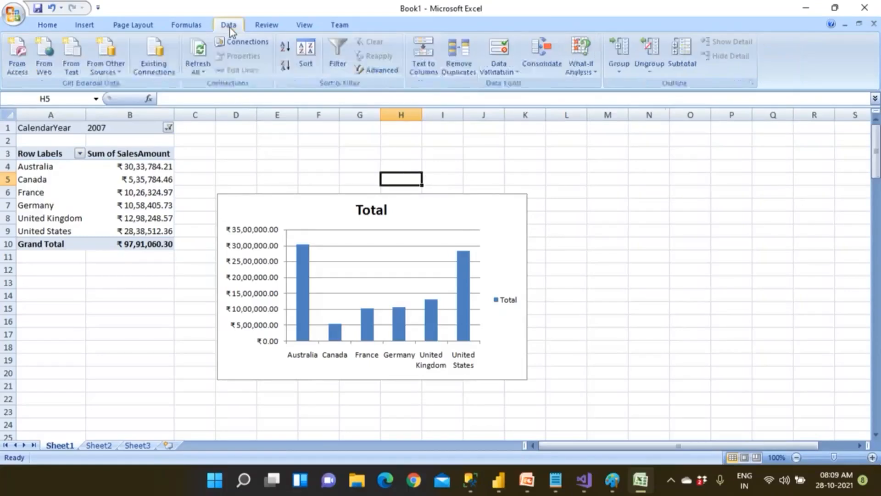
{"action": "left_click", "coordinate": [106, 68]}
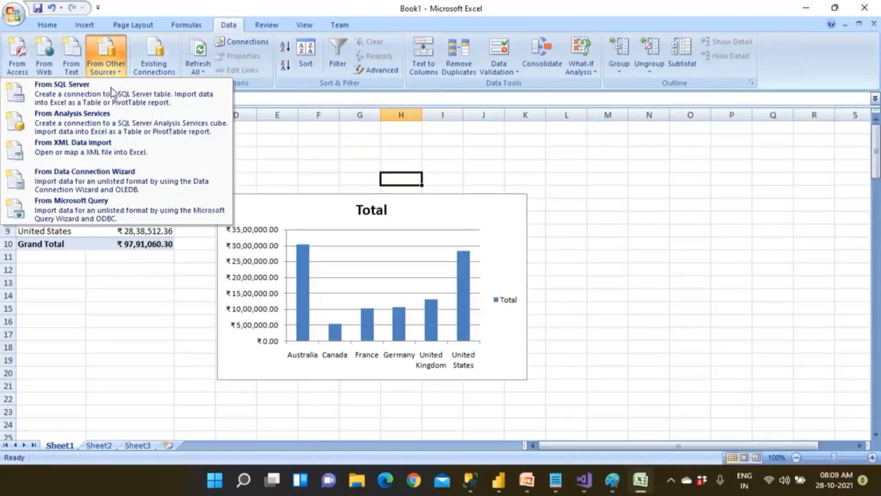
{"action": "left_click", "coordinate": [110, 122]}
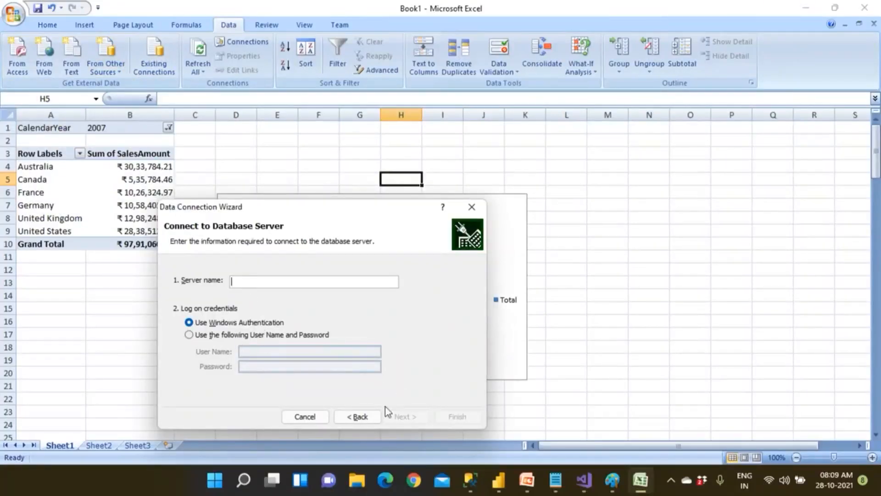
{"action": "left_click", "coordinate": [297, 417]}
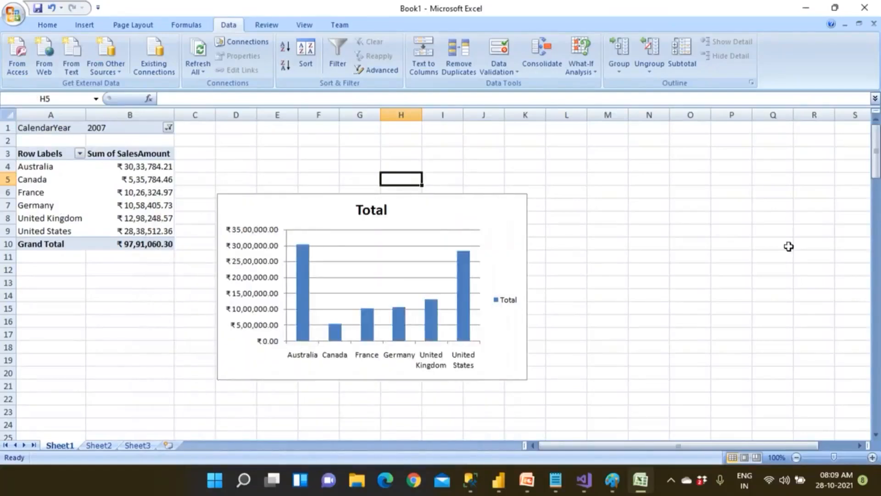
Close the Excel workbook and the Power BI report, discarding the changes in both
{"action": "left_click", "coordinate": [865, 8]}
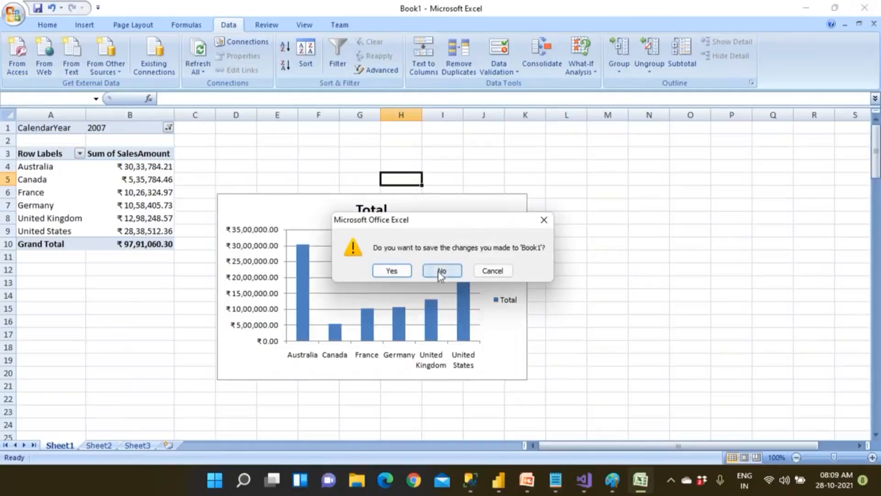
{"action": "left_click", "coordinate": [439, 270]}
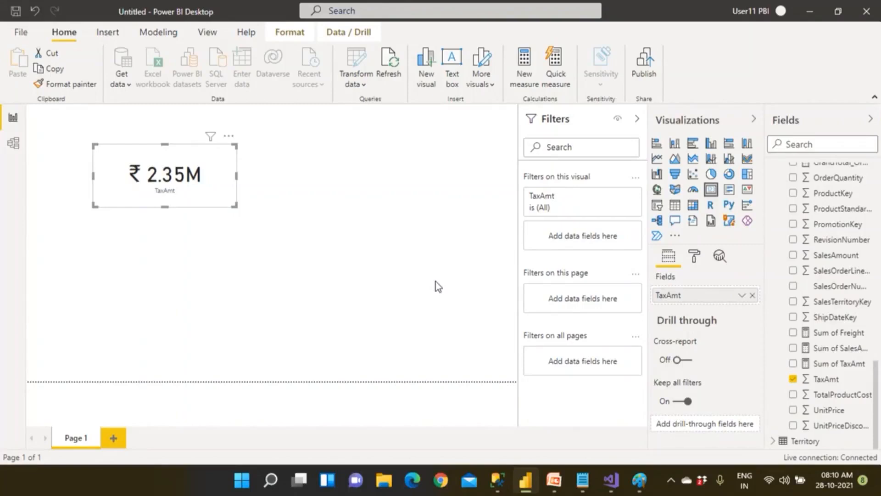
{"action": "left_click", "coordinate": [866, 10]}
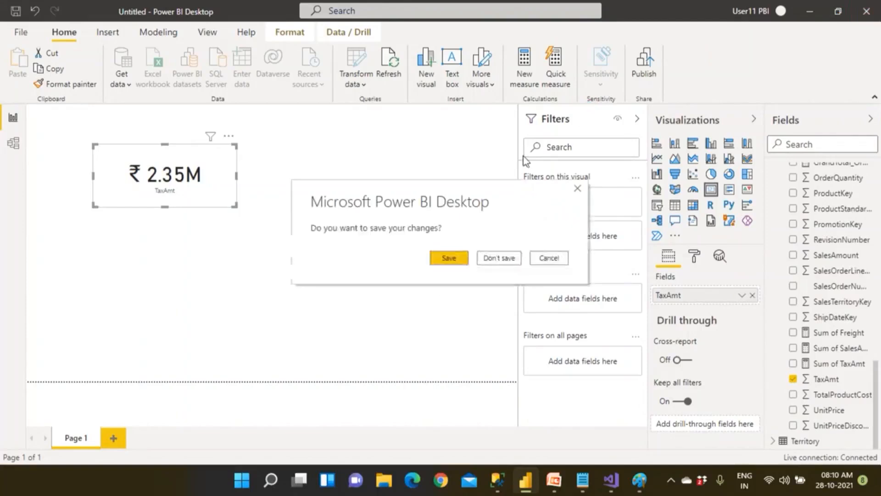
{"action": "left_click", "coordinate": [509, 259]}
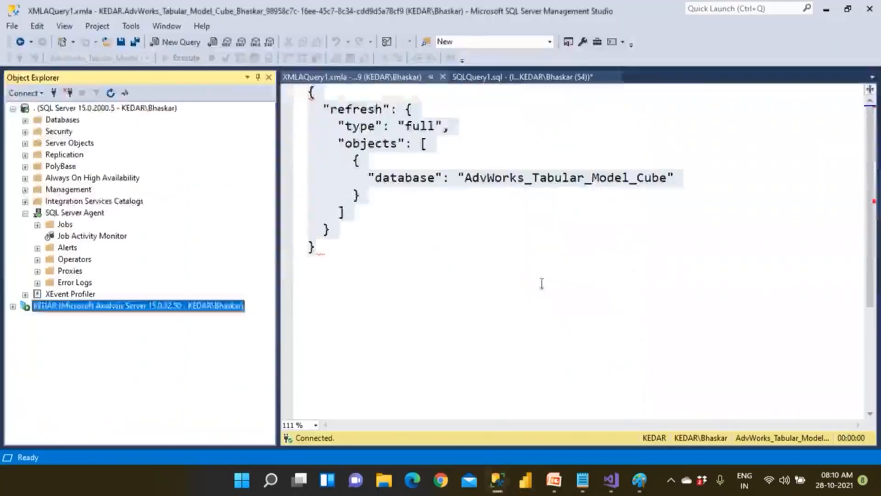
Close the XMLA refresh script and the SQL query without saving, and expand the Analysis Services server down to the deployed model's tables
{"action": "left_click", "coordinate": [443, 76]}
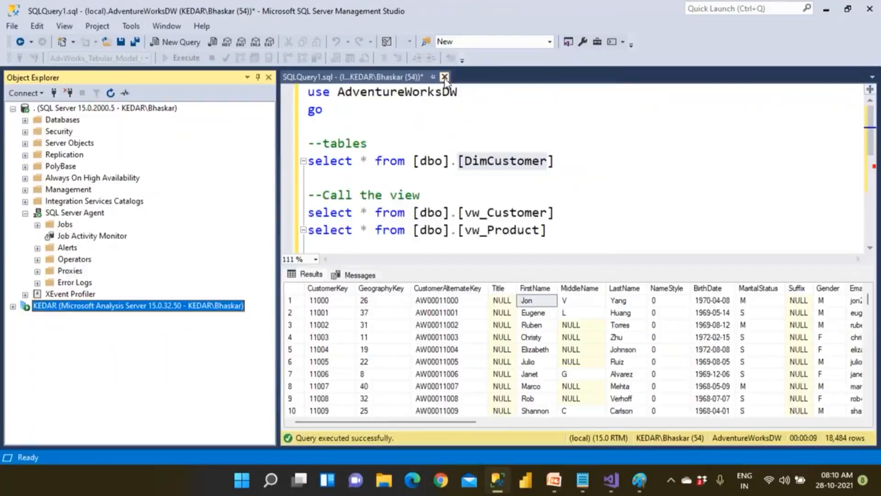
{"action": "left_click", "coordinate": [444, 77]}
{"action": "left_click", "coordinate": [493, 317]}
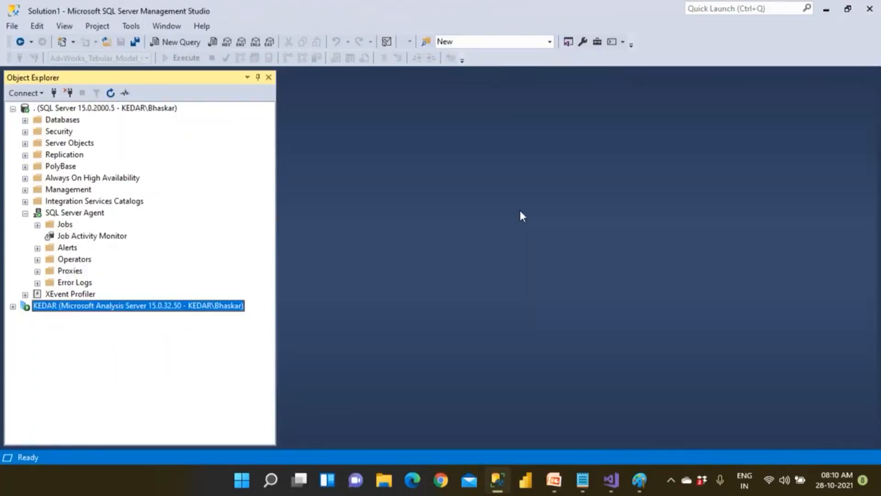
{"action": "left_click", "coordinate": [13, 306]}
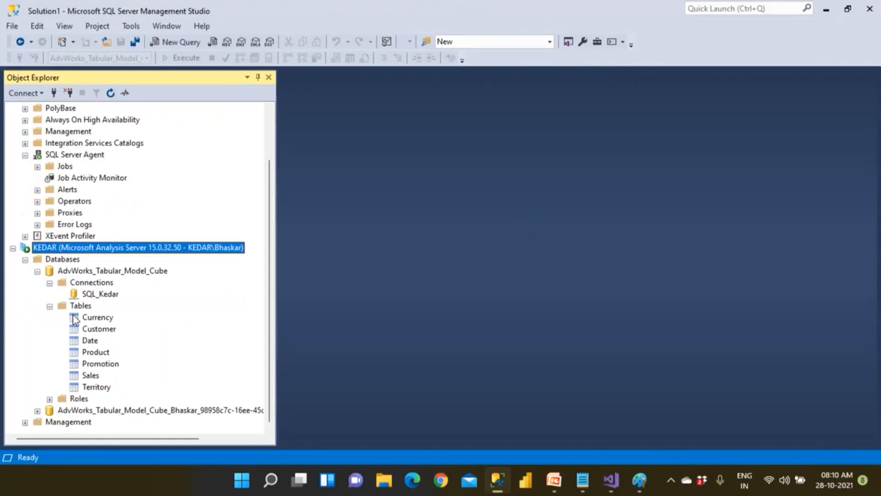
{"action": "left_click", "coordinate": [566, 487]}
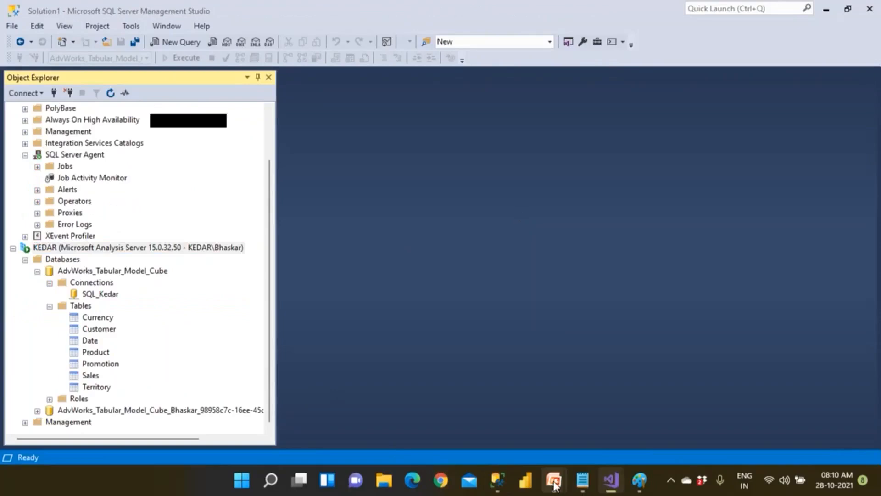
{"action": "left_click", "coordinate": [555, 483]}
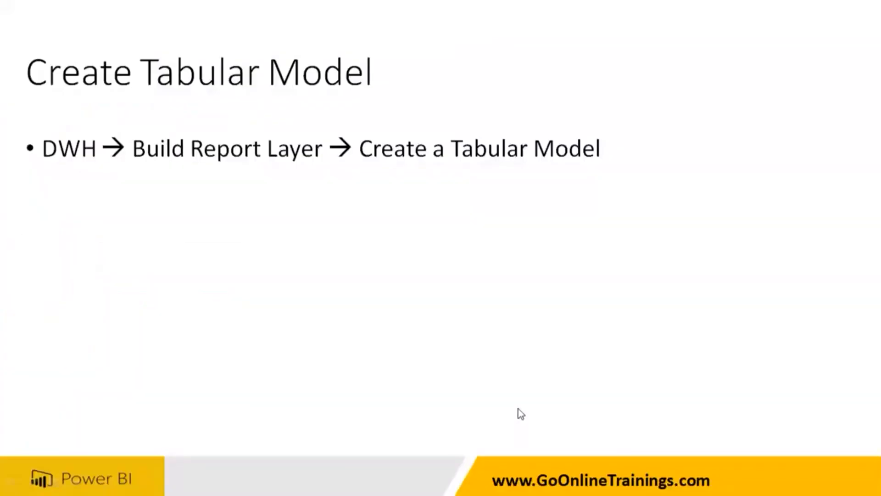
{"action": "left_click", "coordinate": [213, 218]}
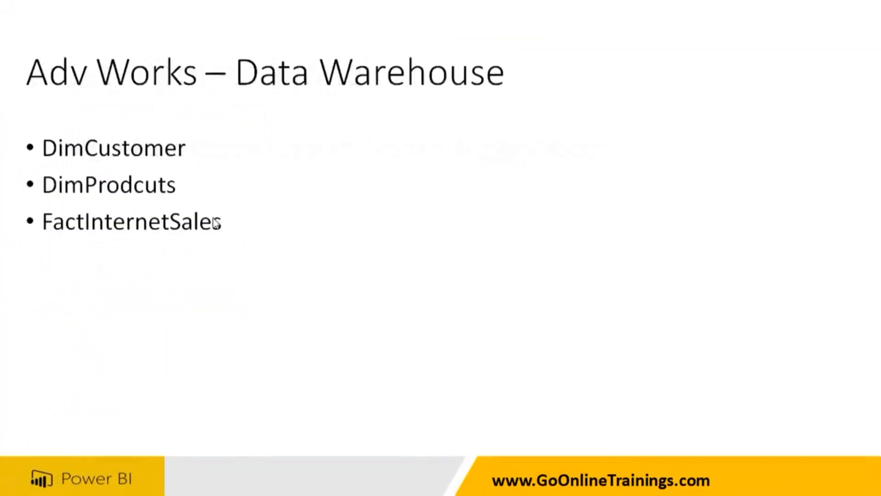
{"action": "key", "text": "Right"}
{"action": "key", "text": "Right"}
{"action": "key", "text": "Right"}
{"action": "key", "text": "Left"}
{"action": "key", "text": "Right"}
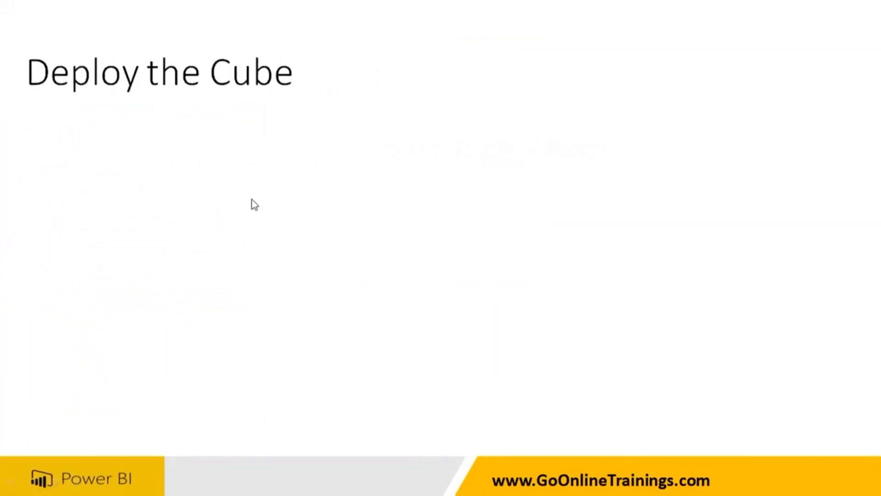
{"action": "left_click", "coordinate": [252, 200]}
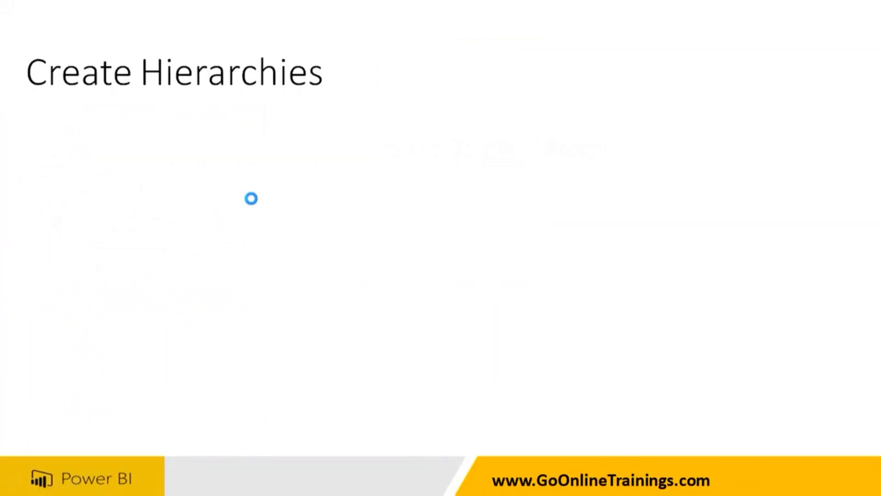
{"action": "left_click", "coordinate": [252, 200]}
{"action": "key", "text": "Right"}
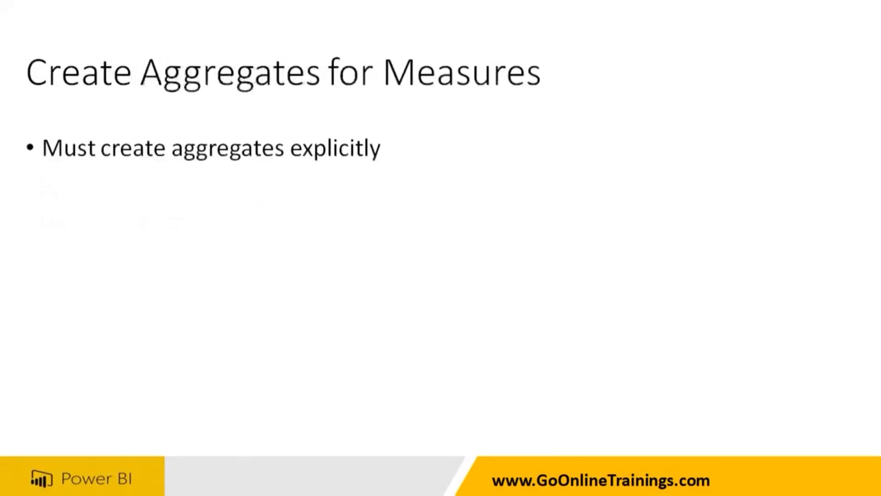
{"action": "key", "text": "Right"}
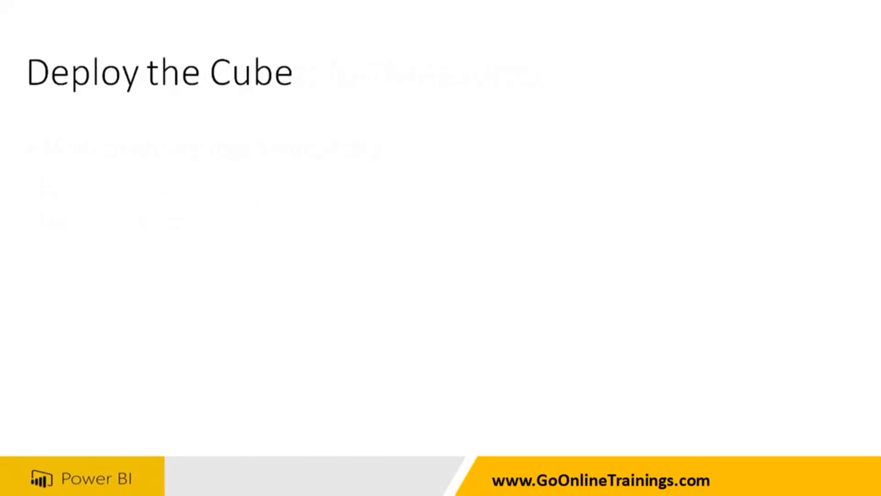
{"action": "key", "text": "Right"}
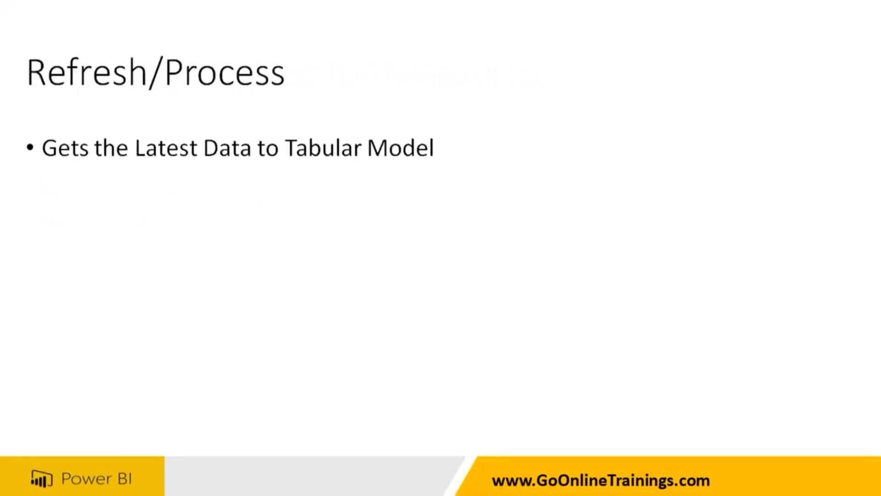